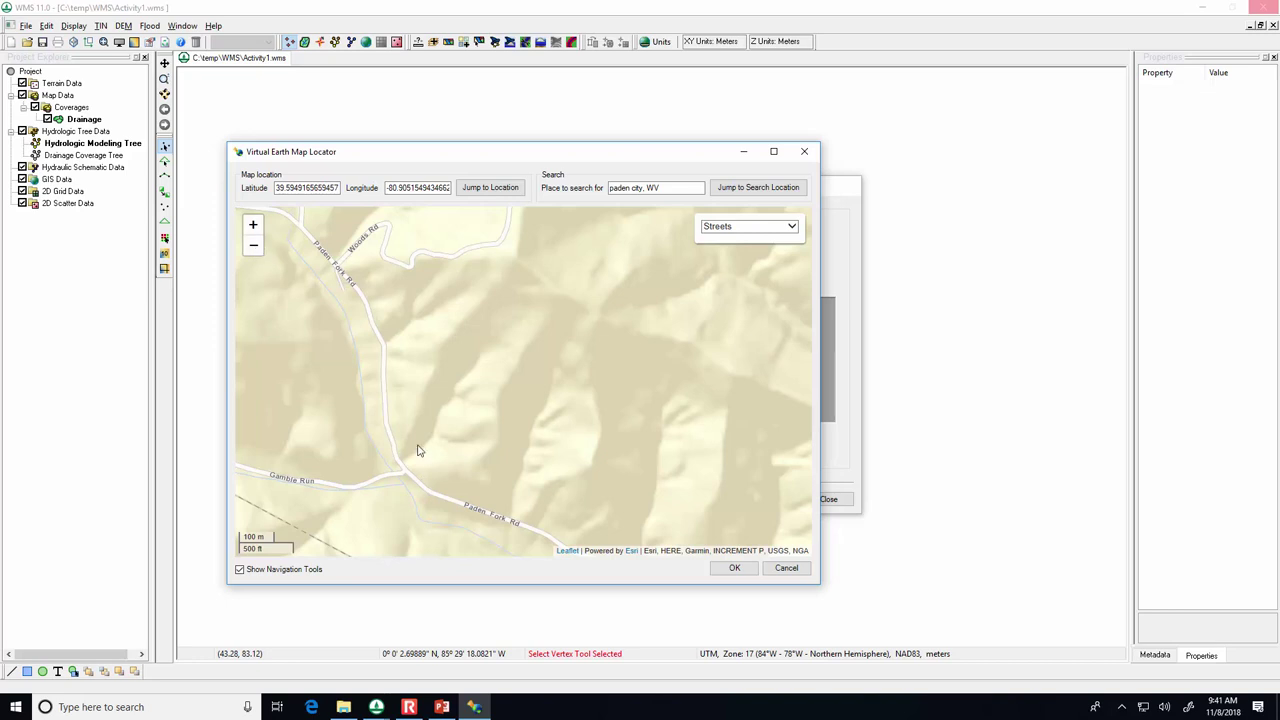
Examine the Paden Fork Rd and Gamble Run junction on the locator map at close range and regional scale.
left_click(252, 227)
left_click(252, 227)
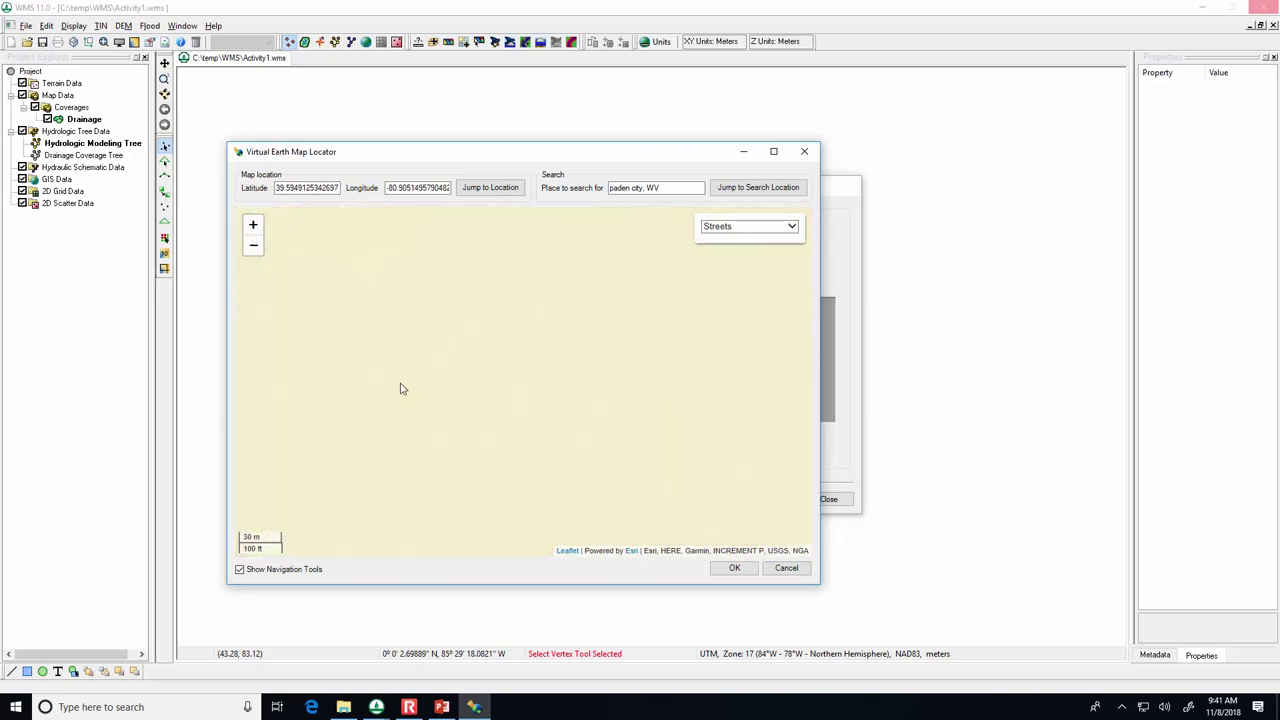
left_click_drag(570, 235, 391, 448)
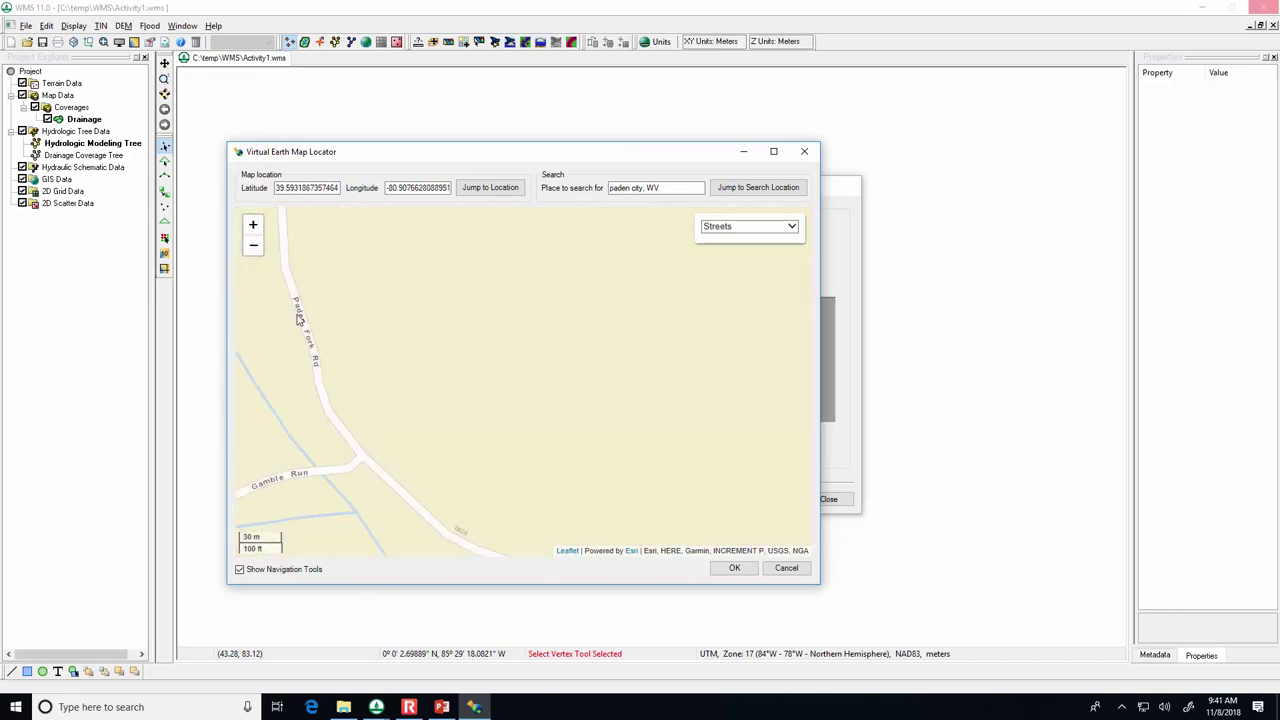
left_click(253, 248)
left_click(253, 248)
left_click_drag(497, 391, 372, 535)
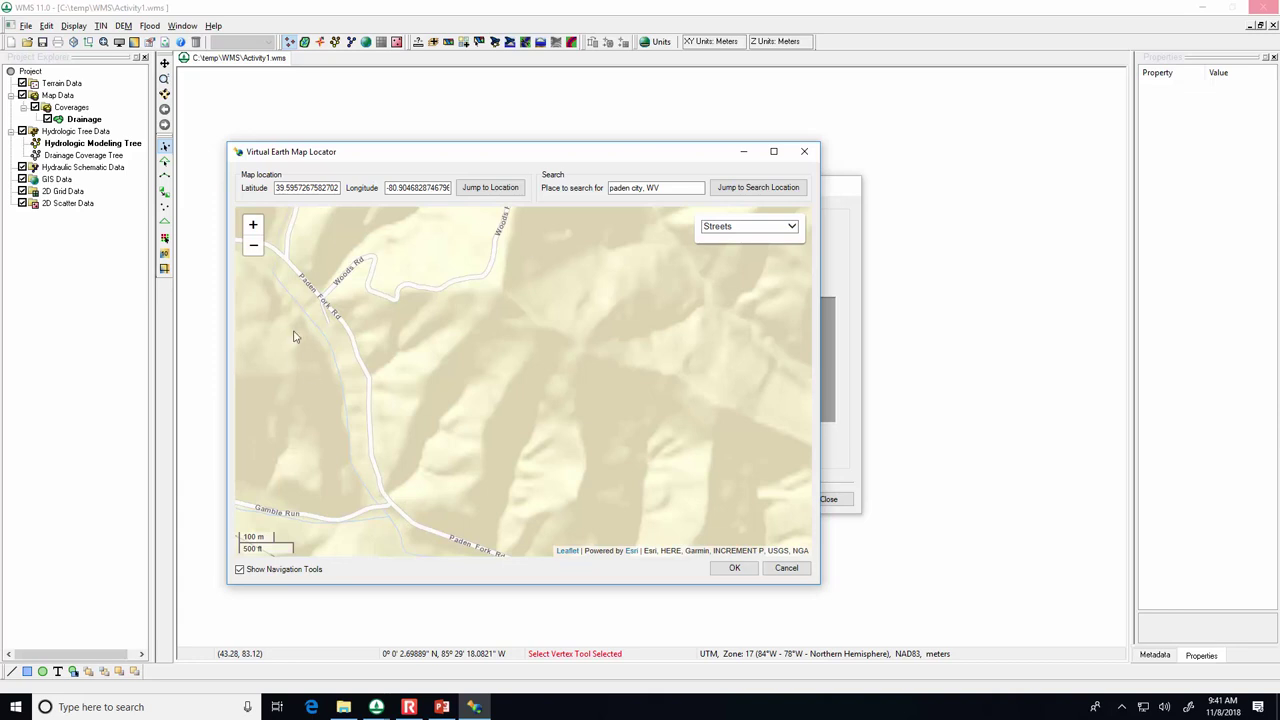
left_click(253, 245)
left_click(253, 245)
left_click(253, 245)
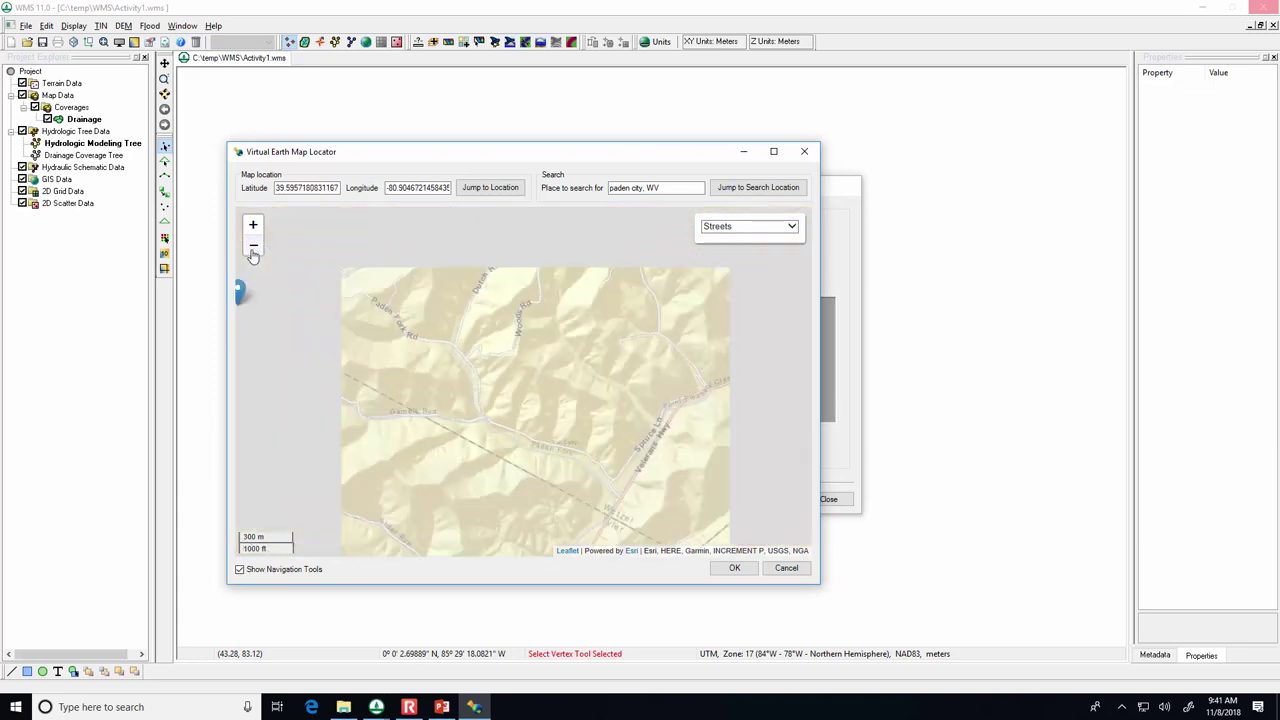
left_click(253, 245)
left_click(253, 245)
left_click(253, 245)
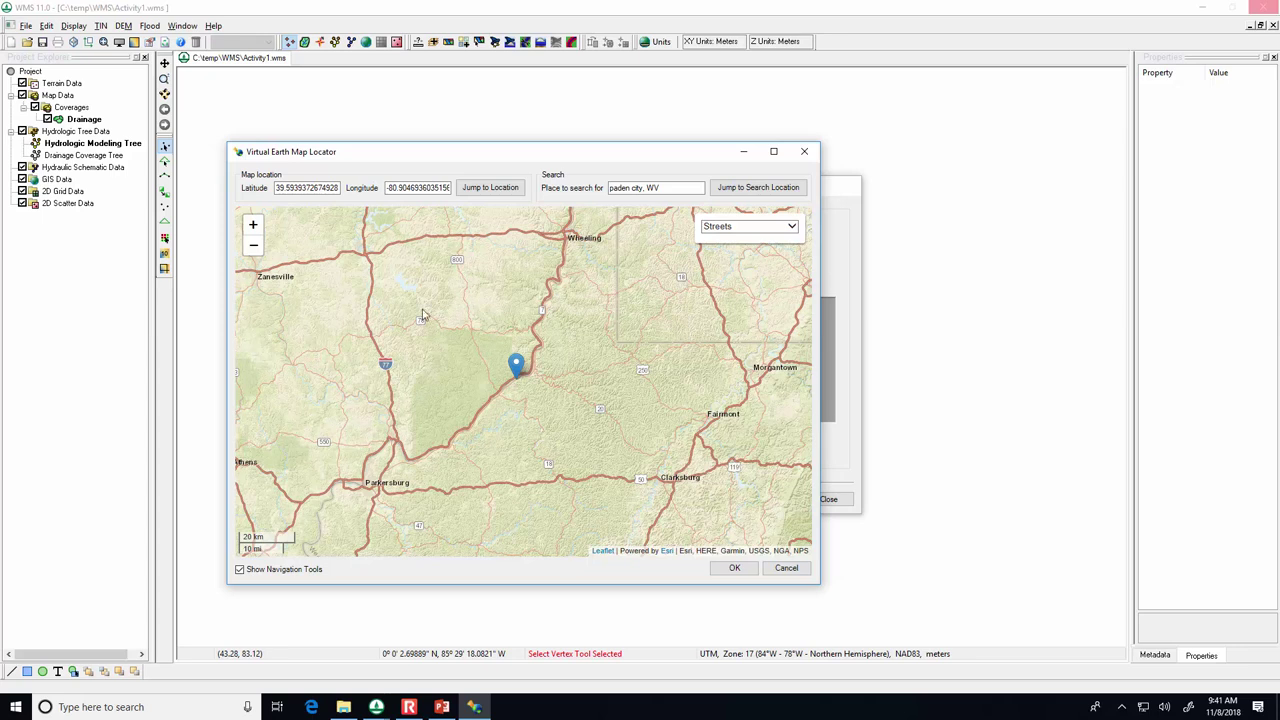
Define the project boundary by framing Paden Fork Rd, Gamble Run and Van Camp on the locator map at the 300 m scale.
left_click(254, 227)
left_click(254, 227)
left_click(254, 227)
left_click(254, 227)
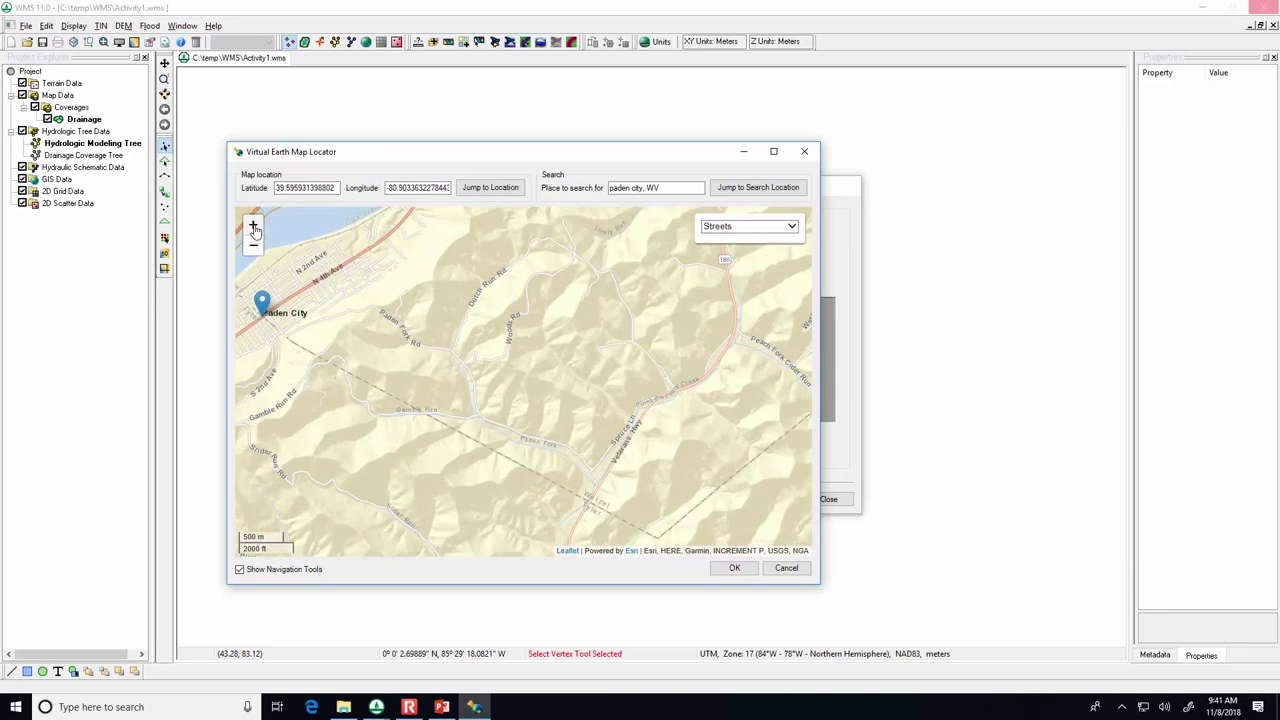
left_click(254, 227)
left_click_drag(557, 428, 596, 418)
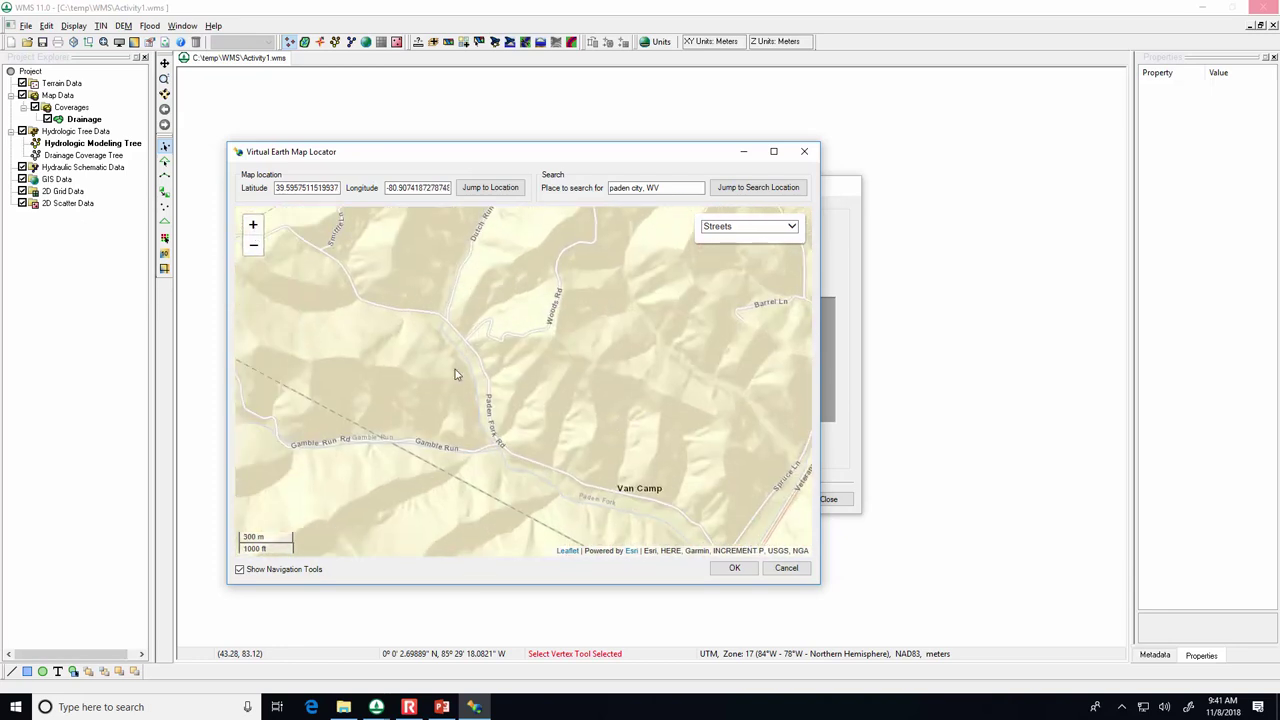
left_click(254, 228)
left_click_drag(586, 354, 561, 318)
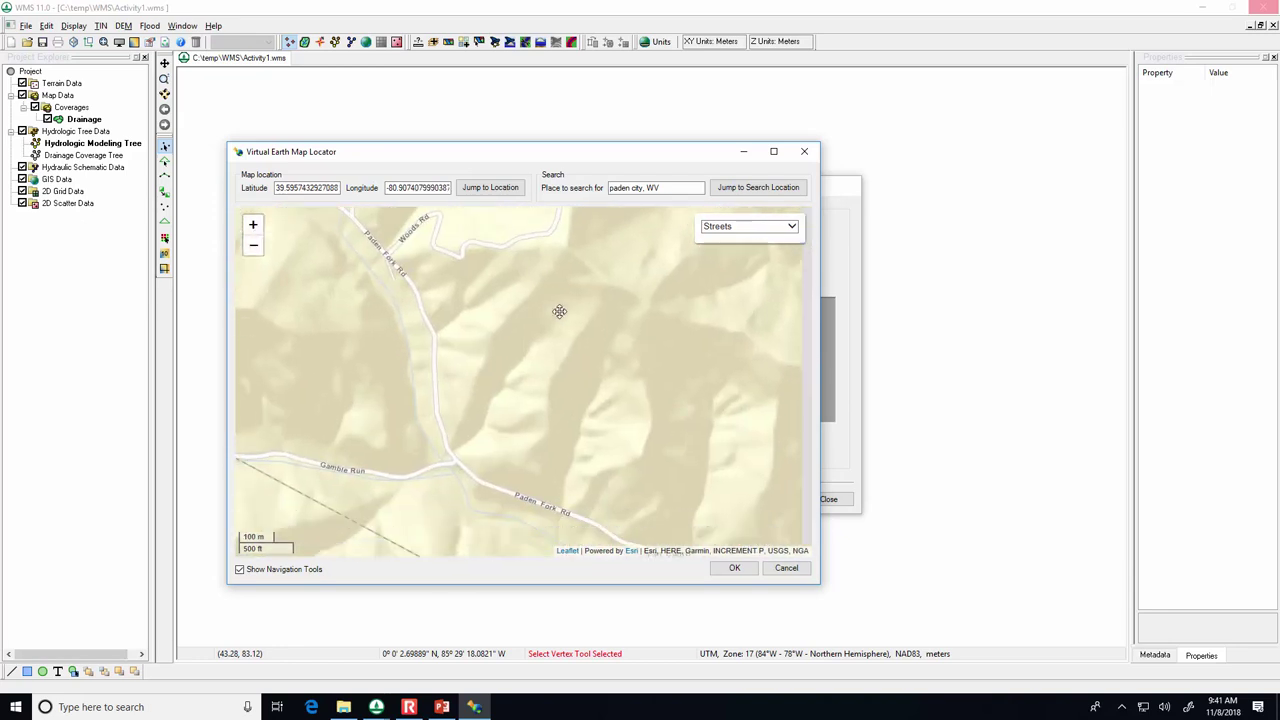
left_click(254, 246)
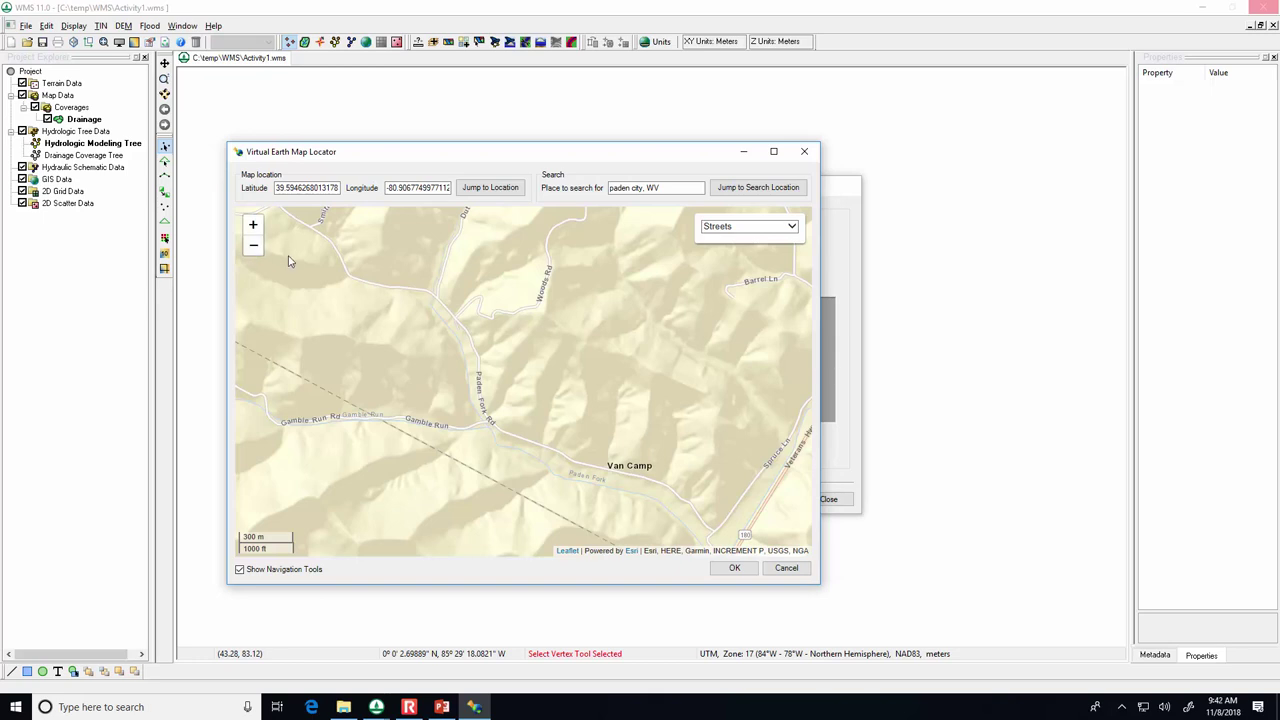
left_click(253, 225)
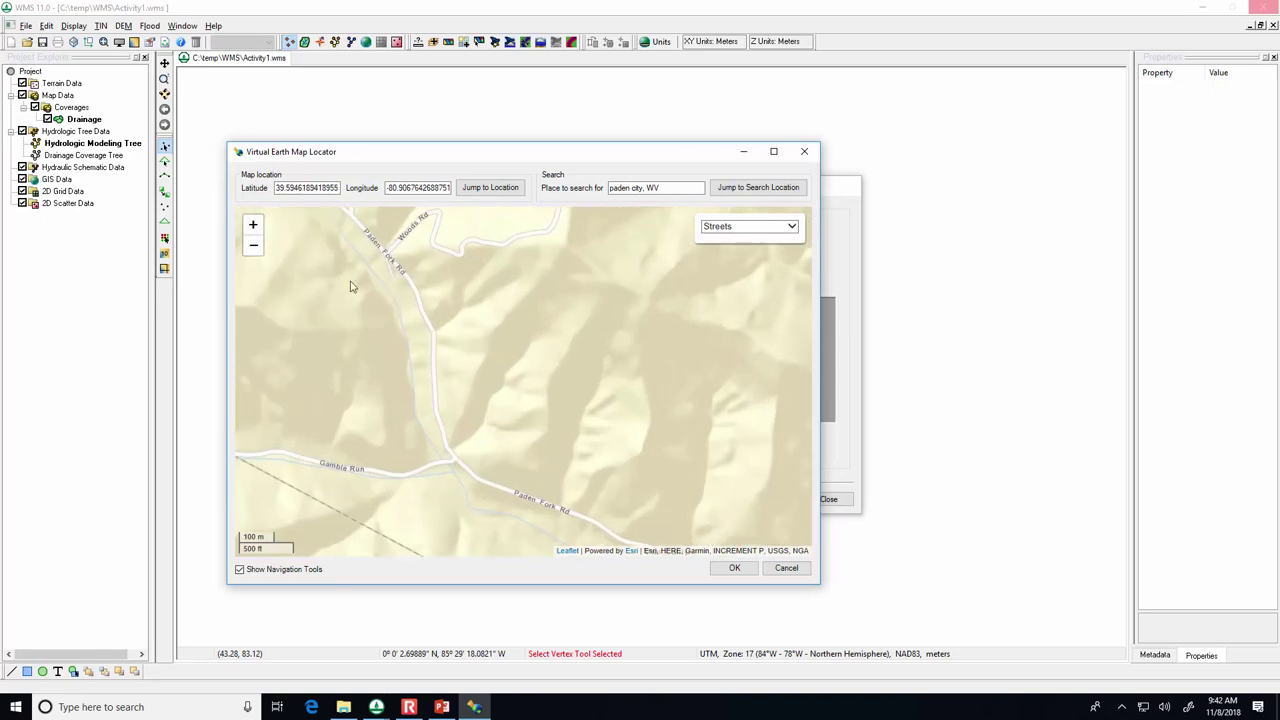
left_click(253, 247)
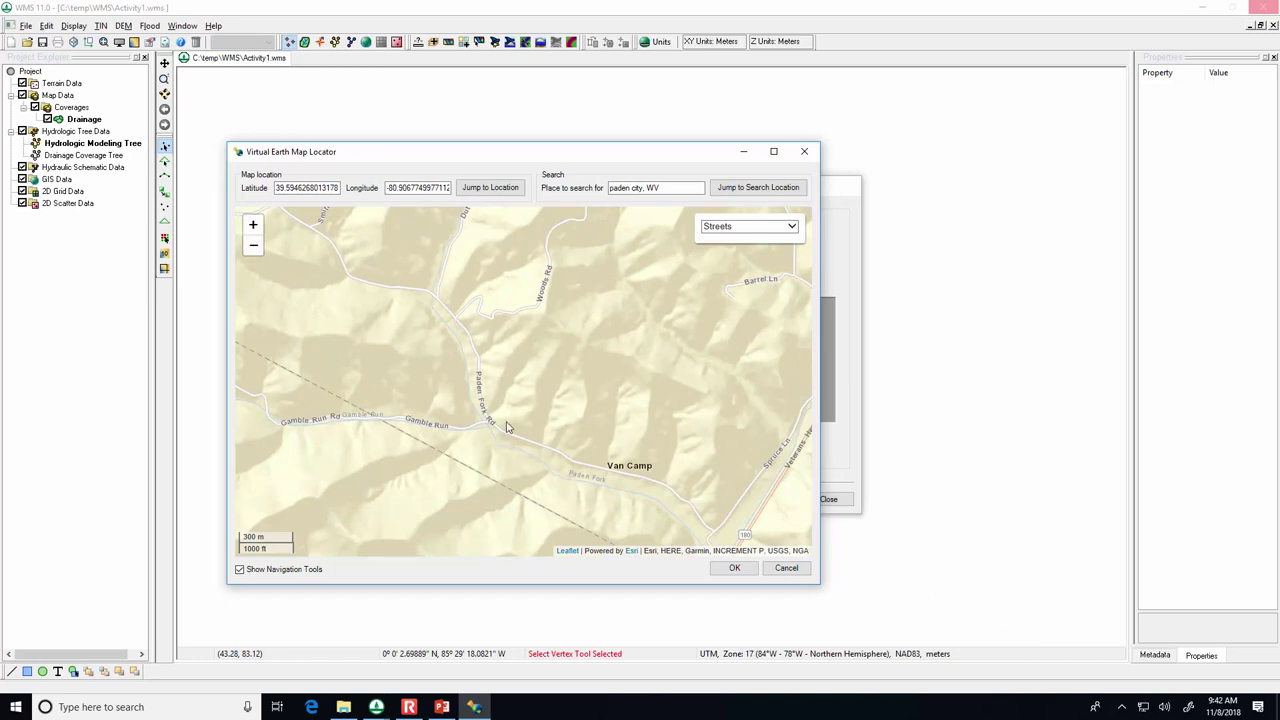
left_click(734, 567)
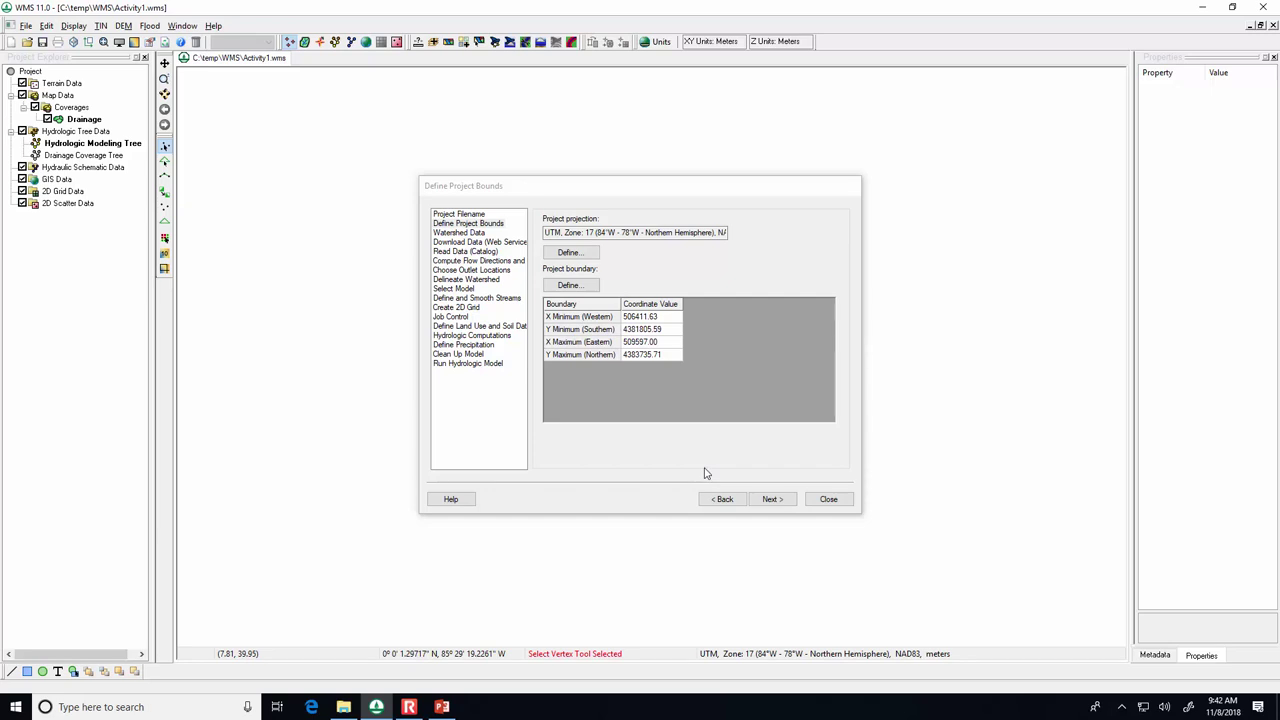
left_click(376, 708)
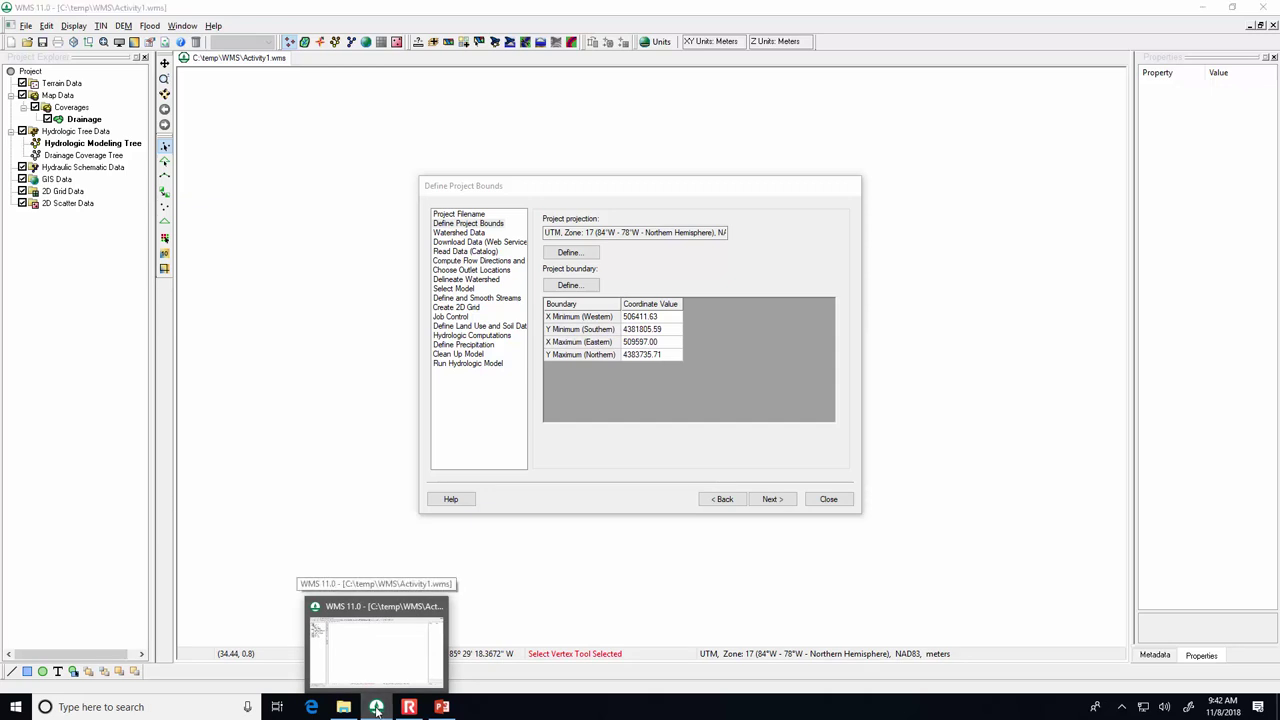
left_click(376, 708)
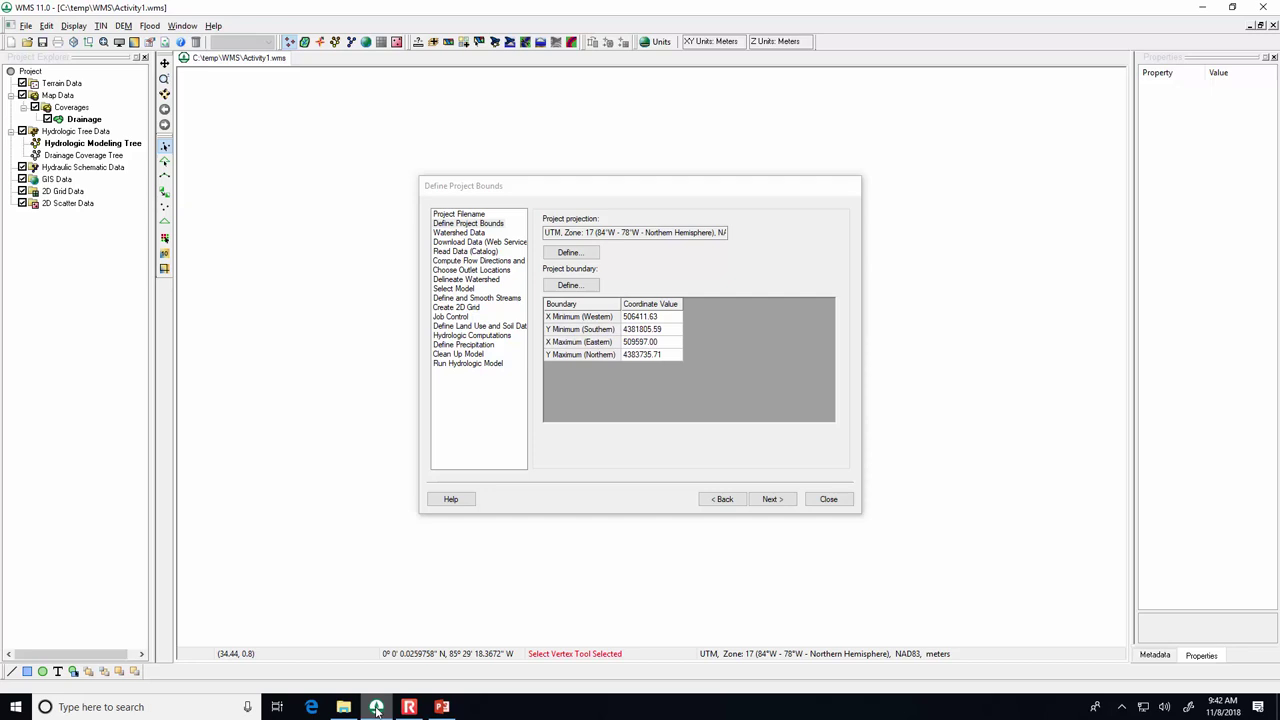
left_click(376, 708)
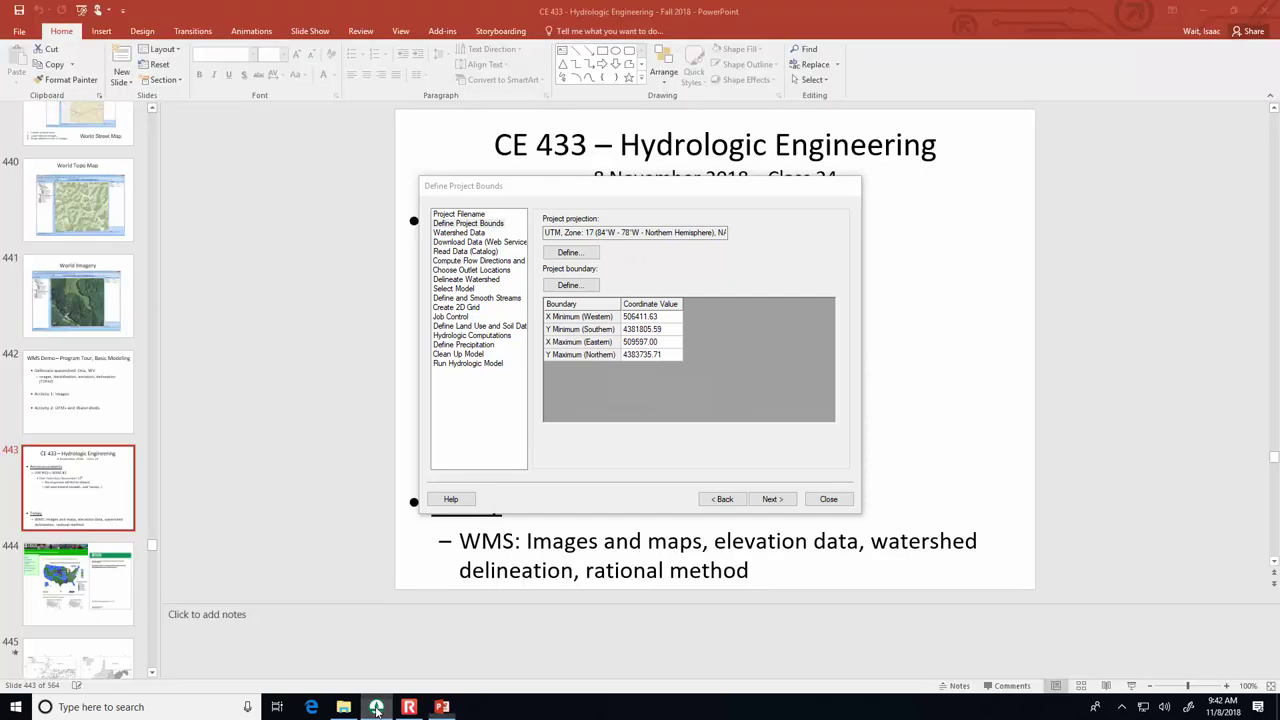
left_click(376, 708)
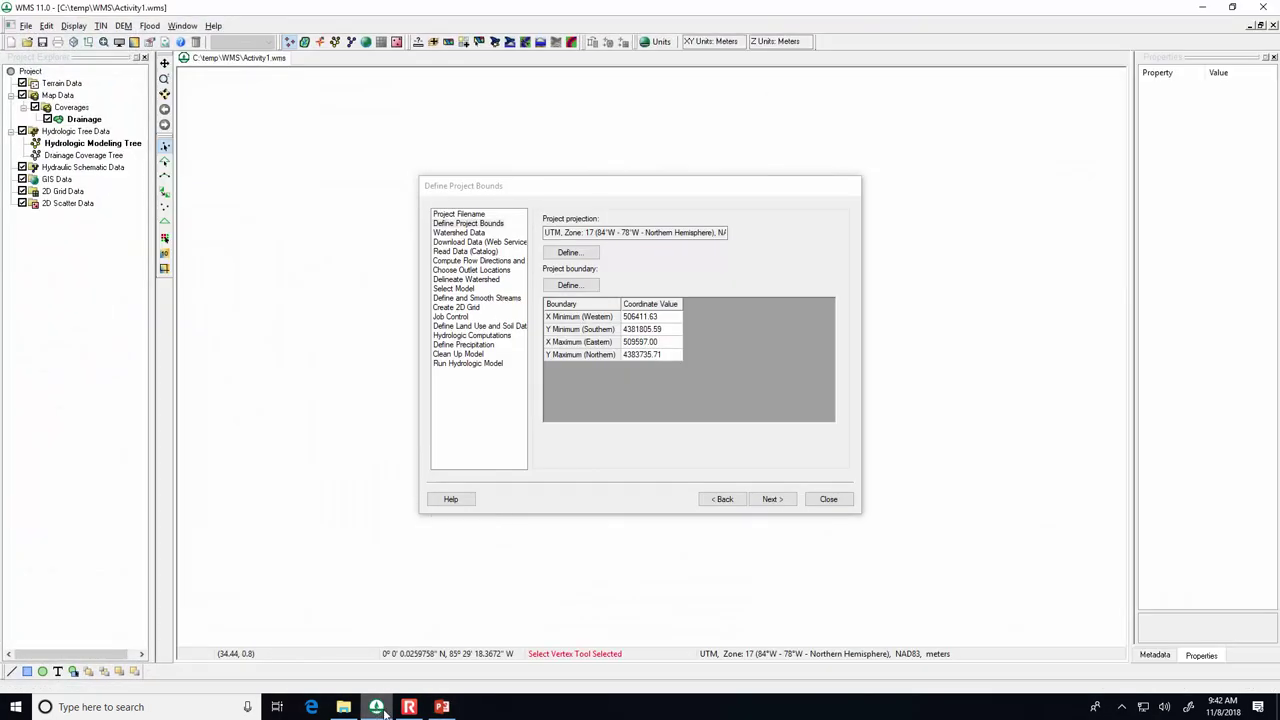
left_click(376, 708)
left_click(376, 708)
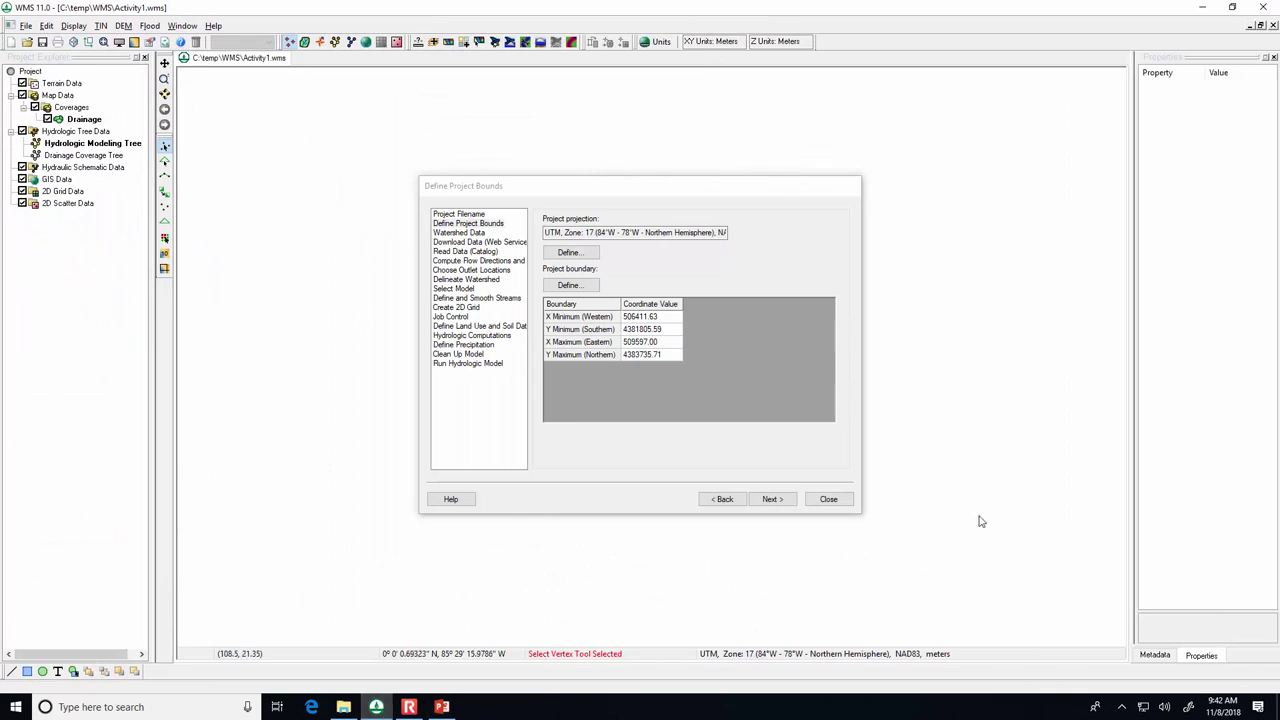
Leave the modeling wizard at Watershed Data and add the World Street Map online layer for the current map location.
left_click(772, 499)
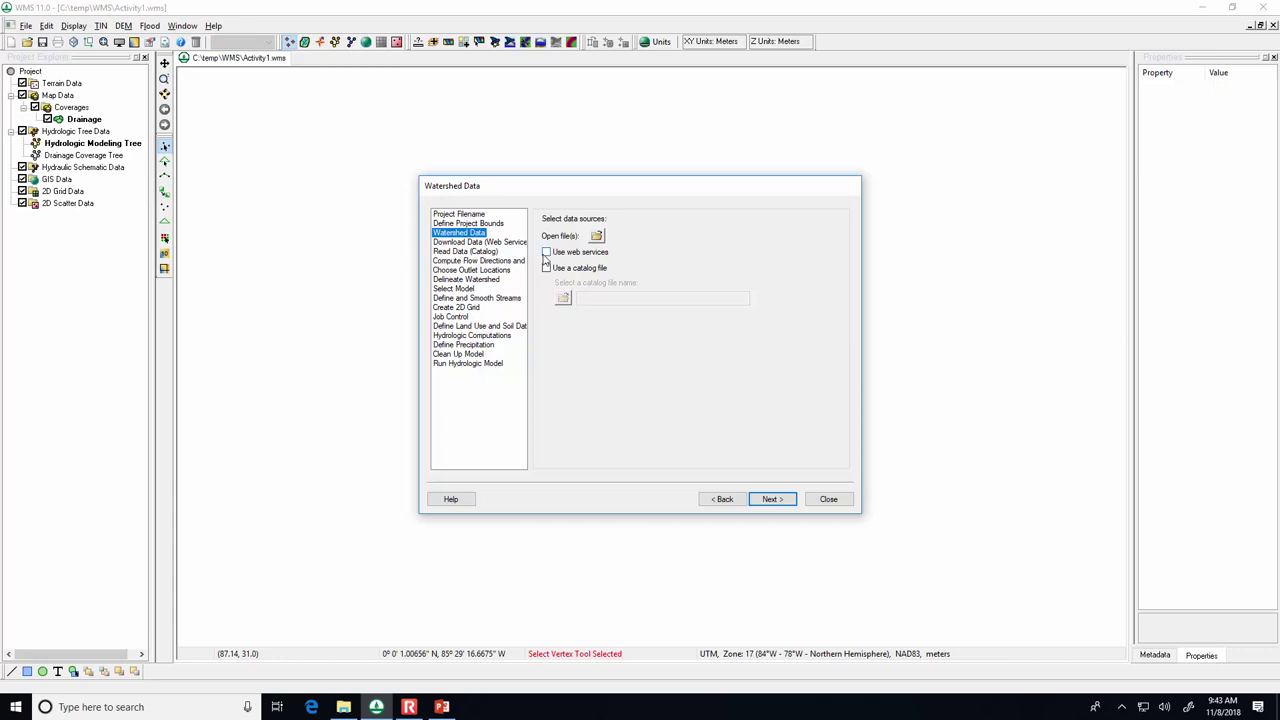
left_click(828, 500)
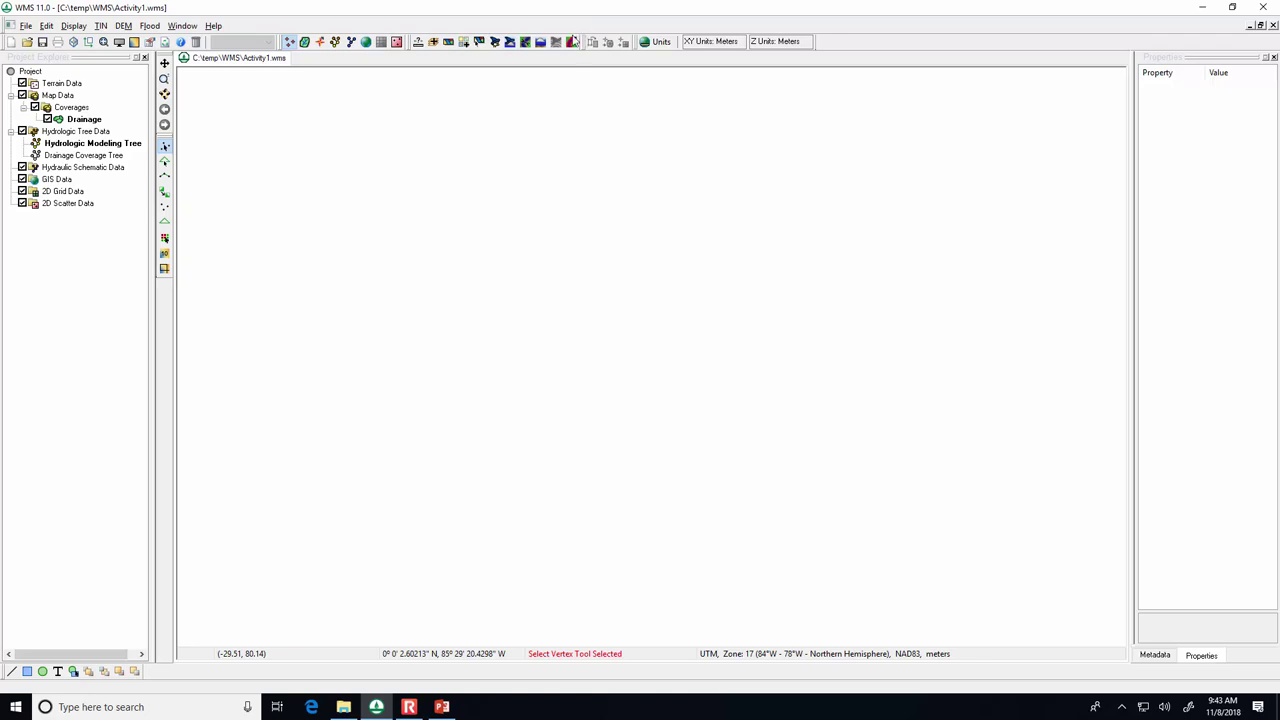
left_click(466, 43)
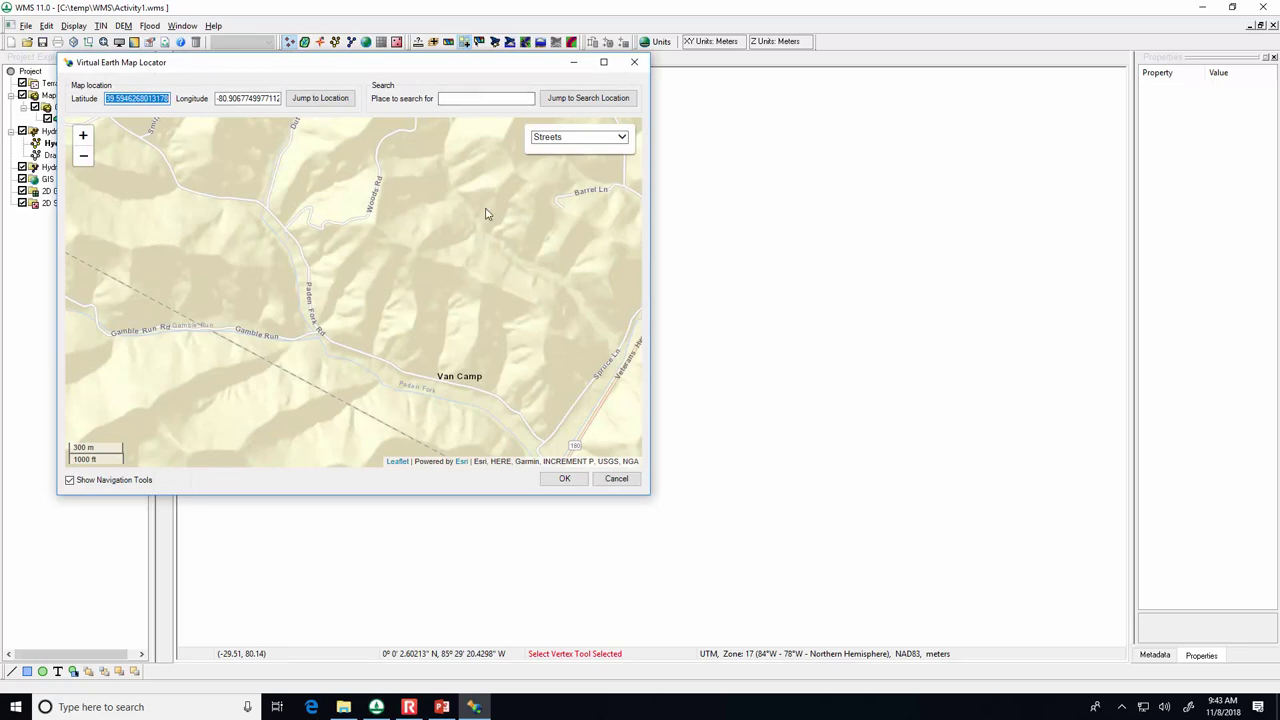
left_click(564, 478)
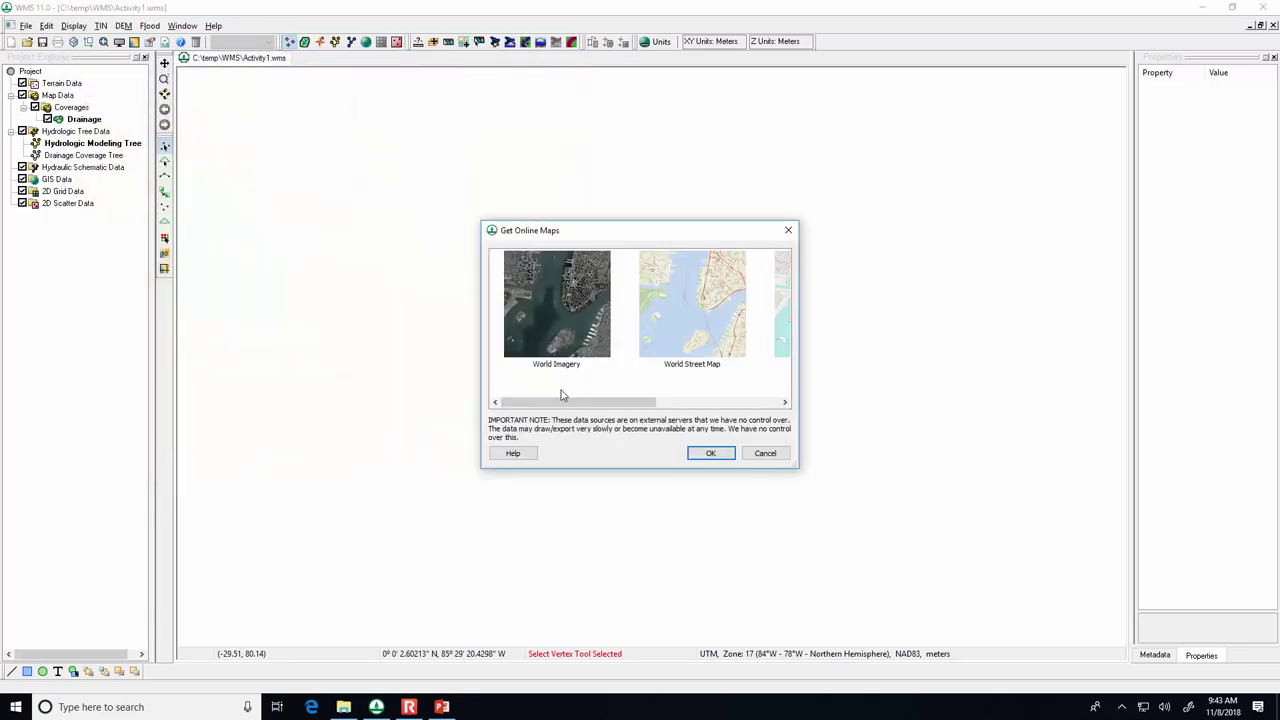
left_click_drag(623, 403, 671, 408)
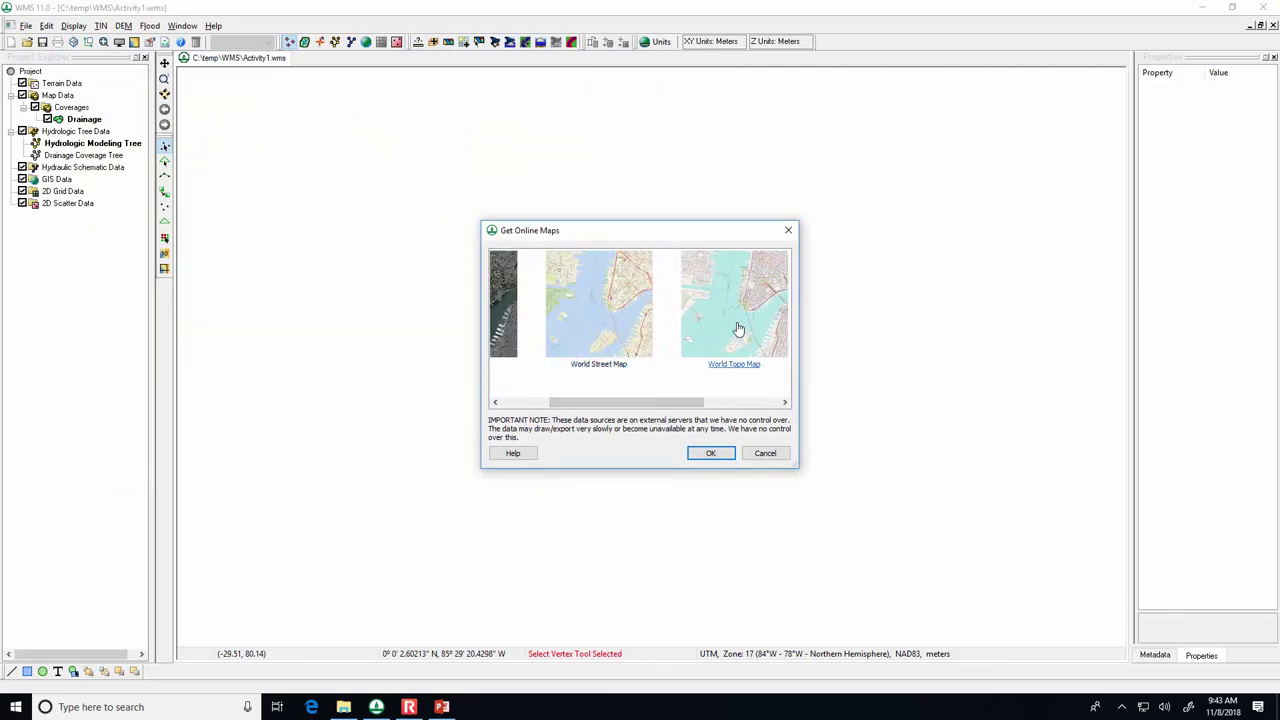
left_click(573, 325)
left_click(710, 452)
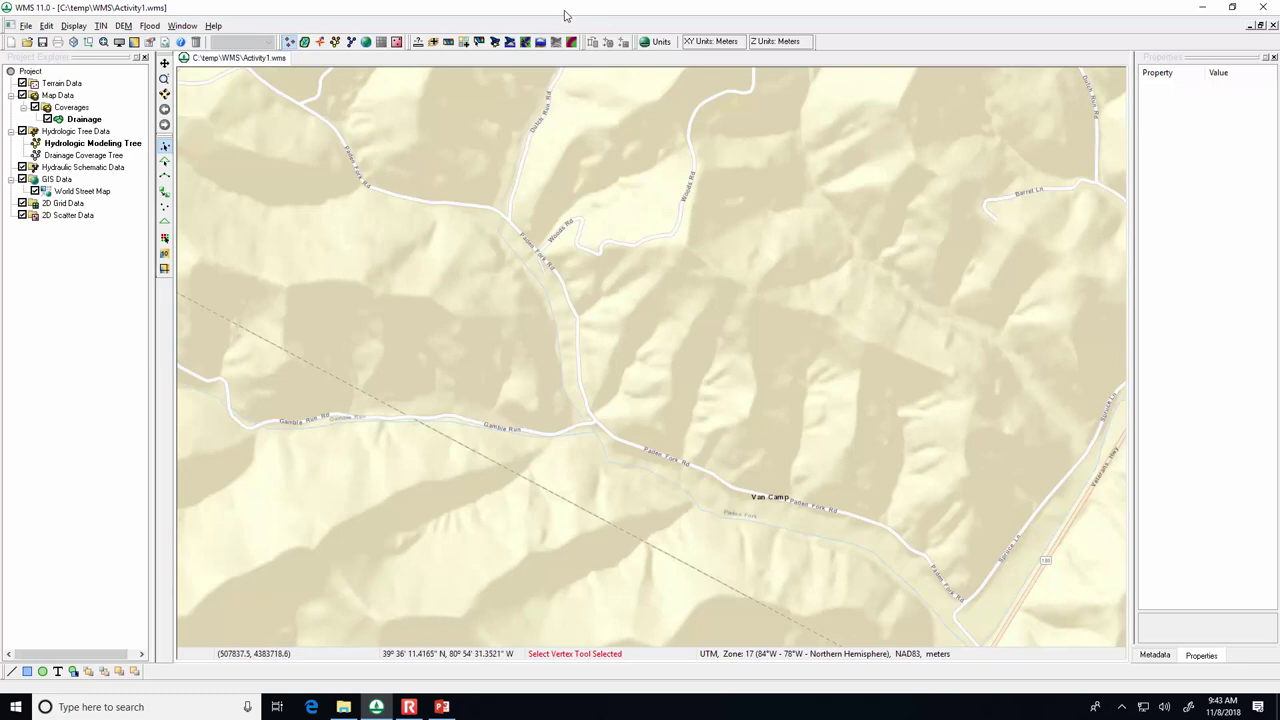
left_click(495, 43)
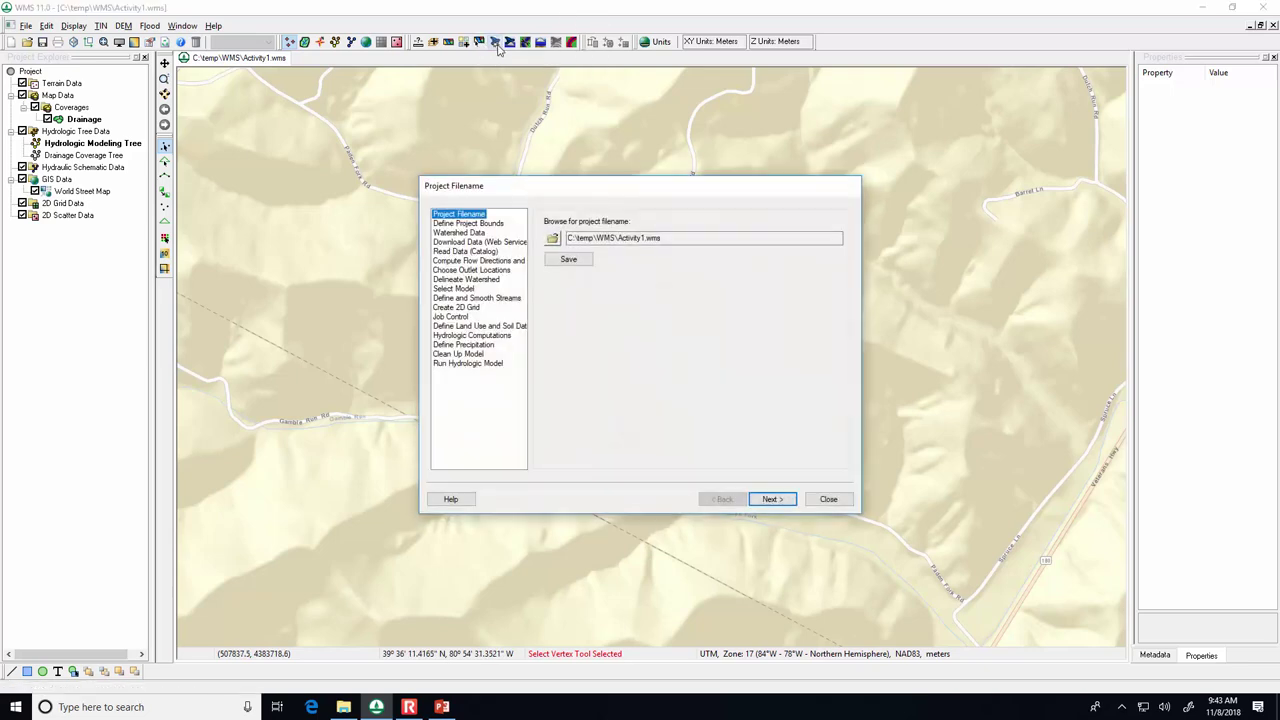
left_click(456, 233)
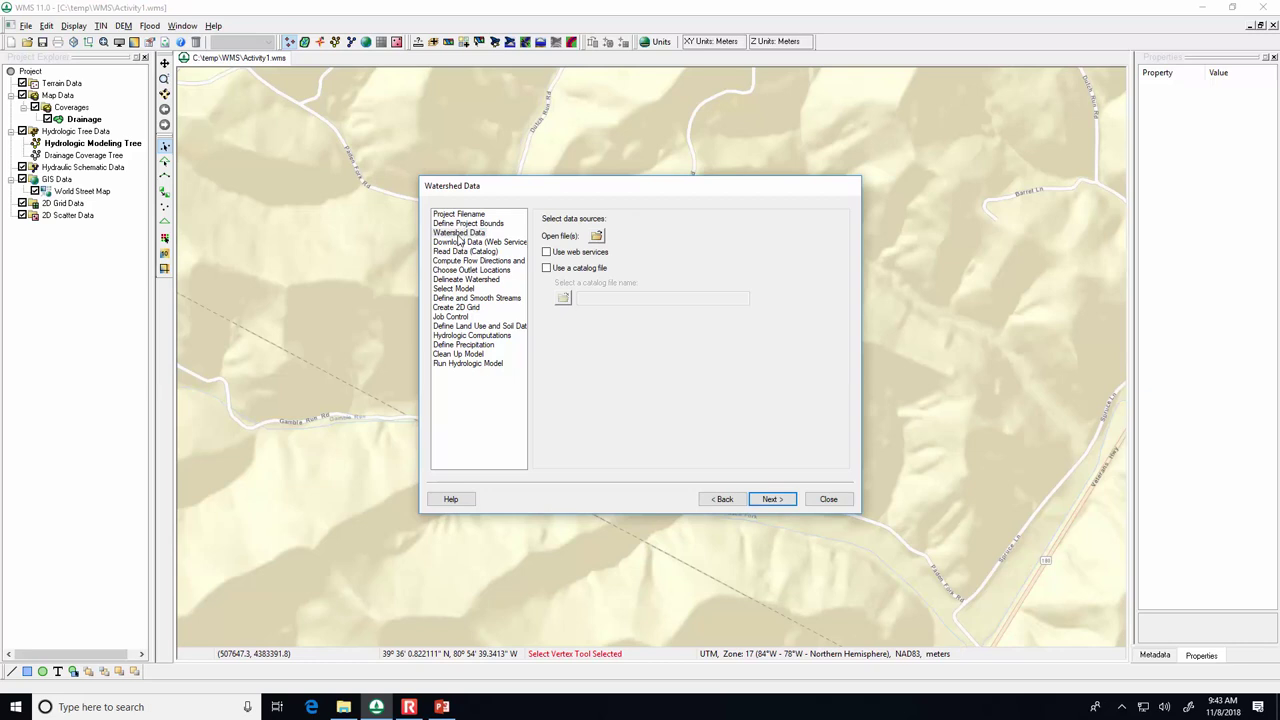
left_click_drag(582, 194, 817, 188)
left_click(1065, 492)
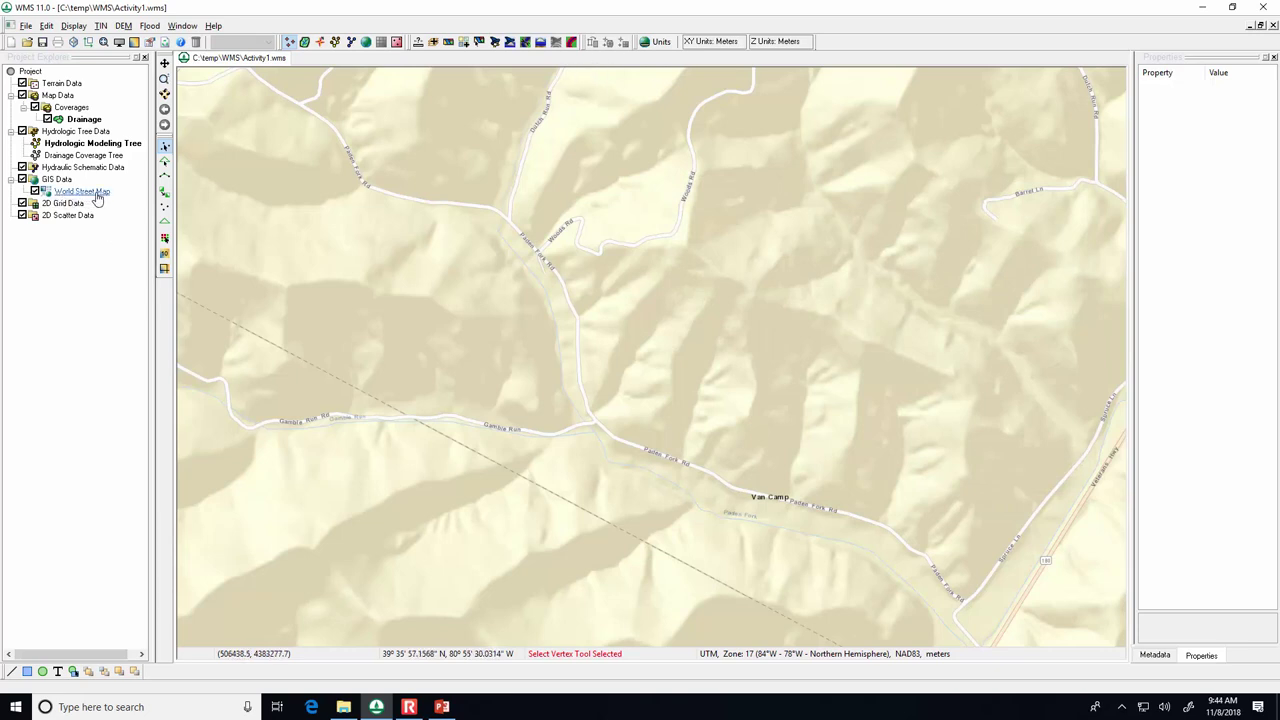
Add the World Imagery online map as a second GIS data layer.
left_click(465, 45)
left_click(579, 350)
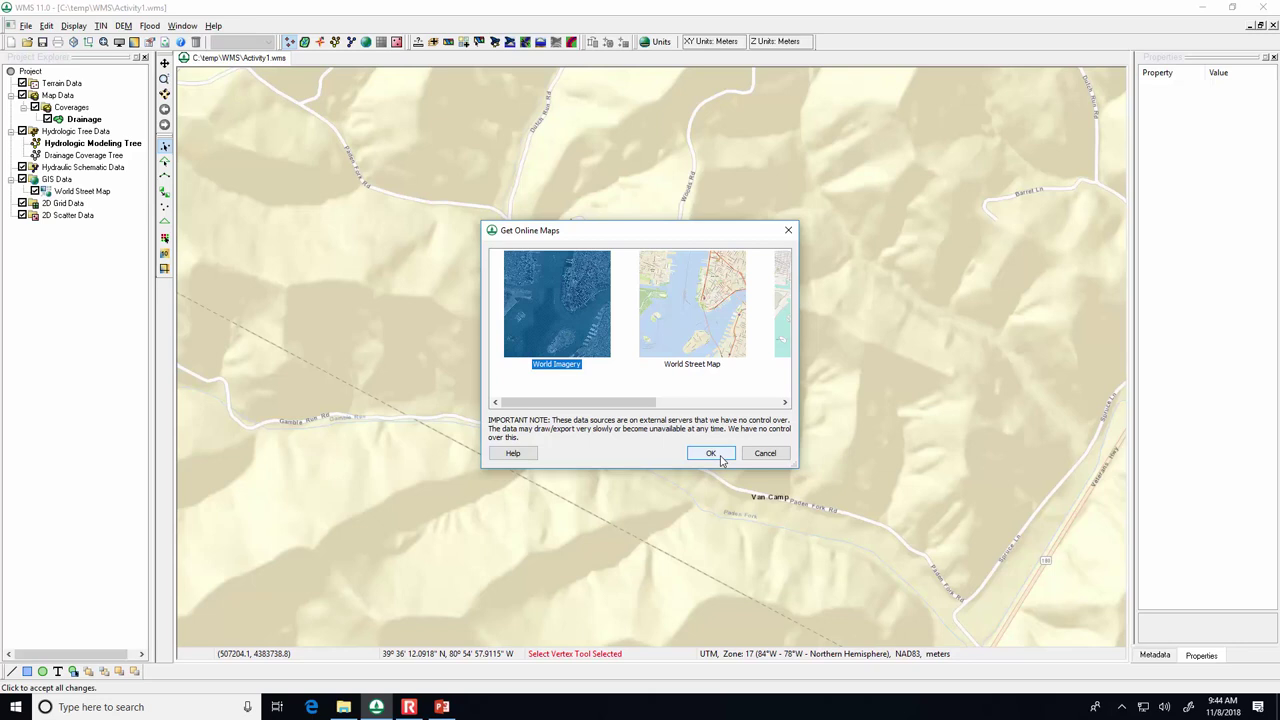
left_click(711, 454)
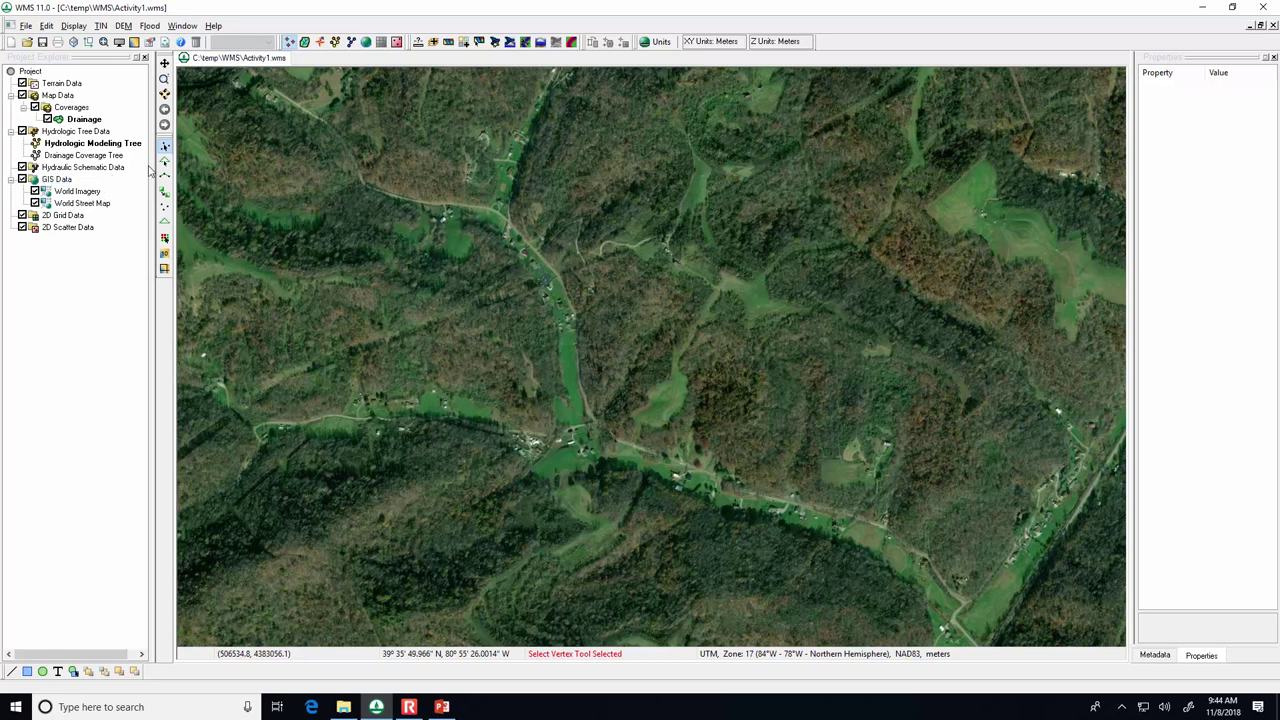
Look over the aerial imagery around the project area and hide the World Imagery layer to reveal the street map.
left_click(164, 62)
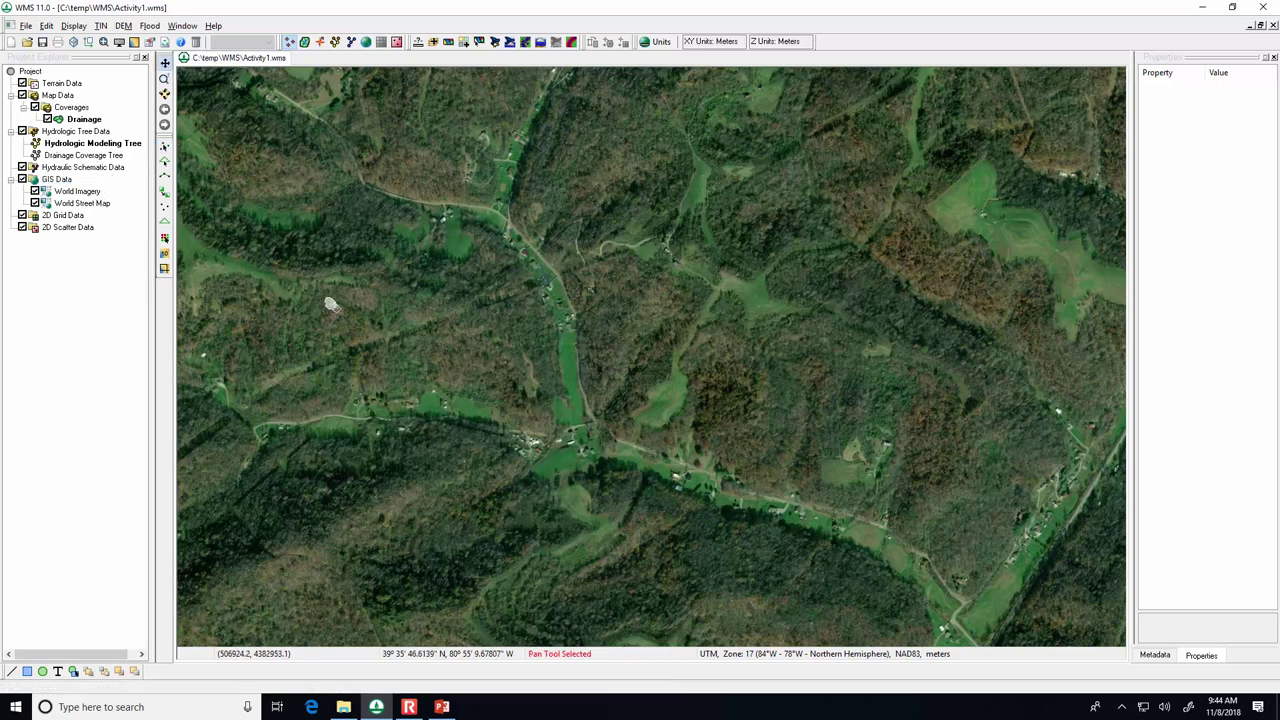
left_click_drag(331, 306, 541, 313)
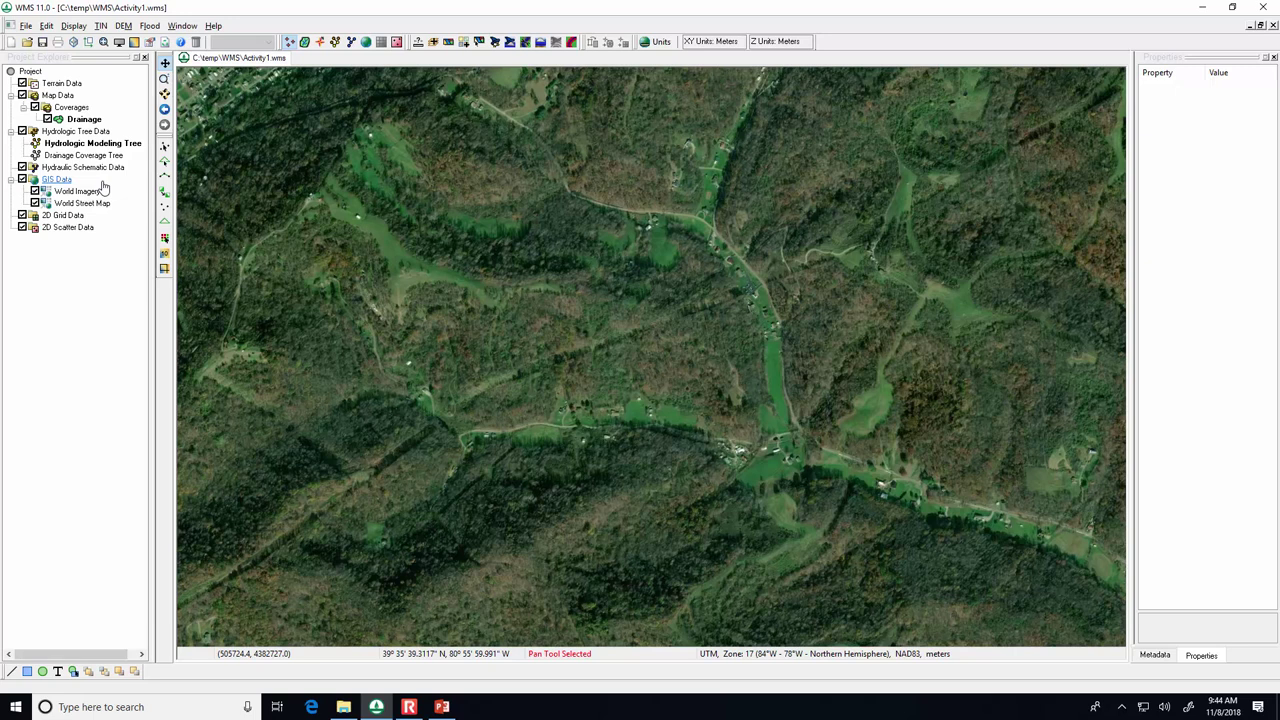
left_click_drag(881, 369, 368, 301)
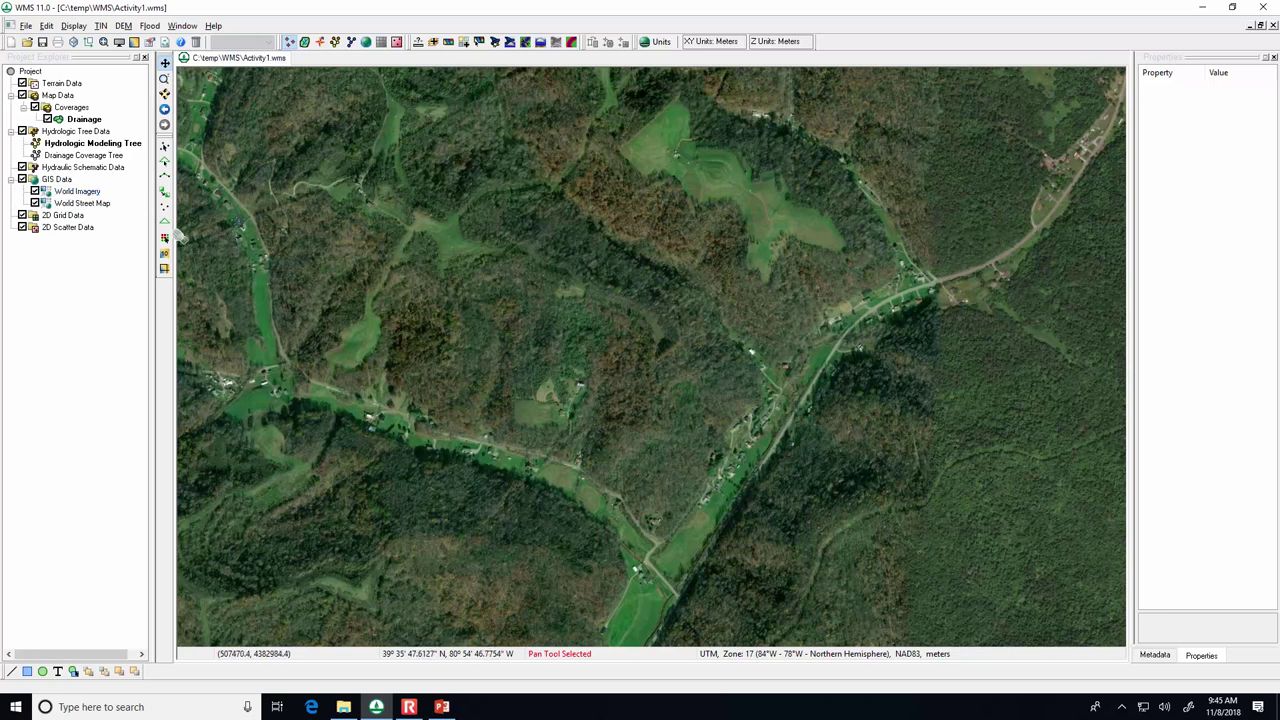
left_click(35, 192)
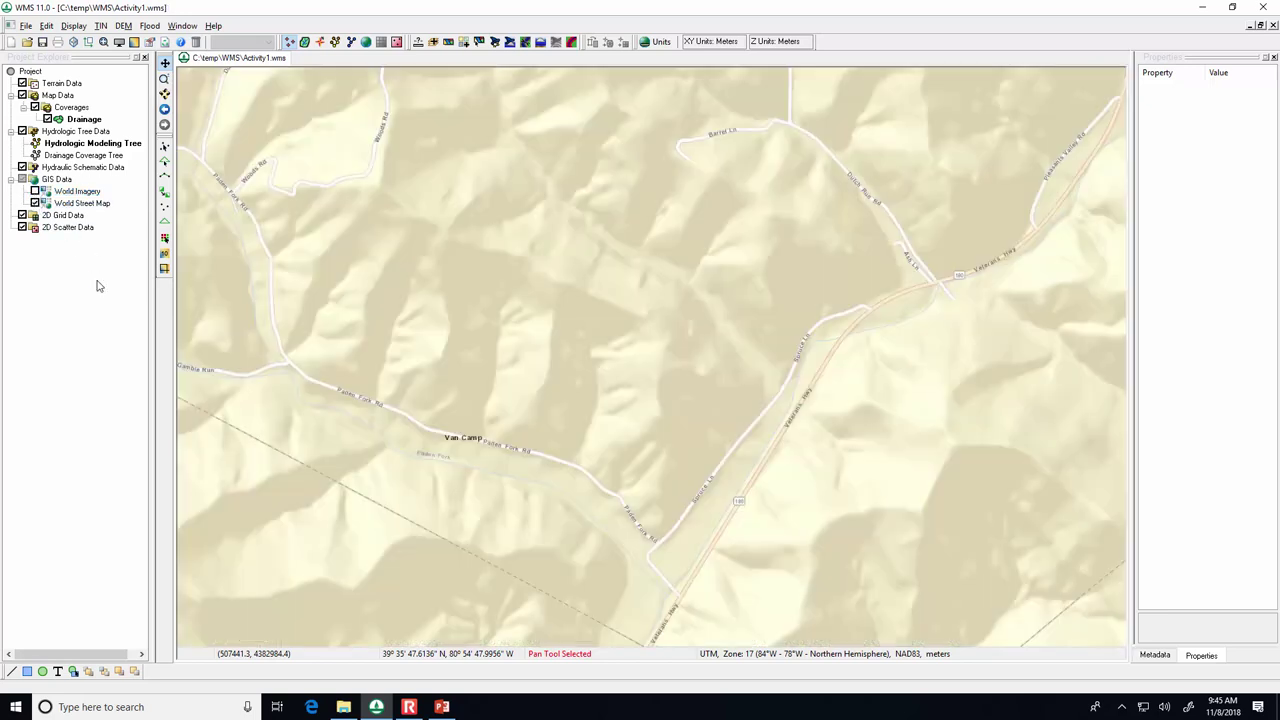
left_click_drag(245, 305, 487, 341)
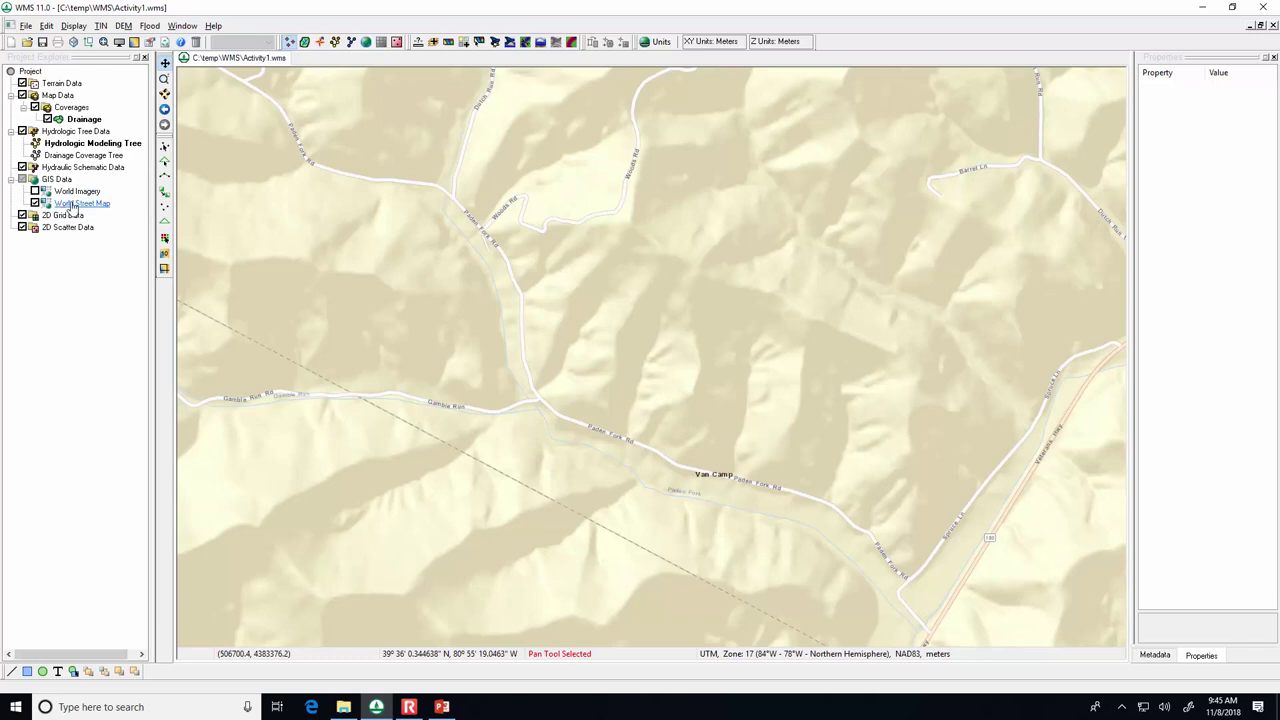
Export the online World Street Map layer as the GeoTIFF "World Street Map_exported" in C:\temp\WMS, adding it to the project after saving.
left_click(68, 205)
right_click(72, 204)
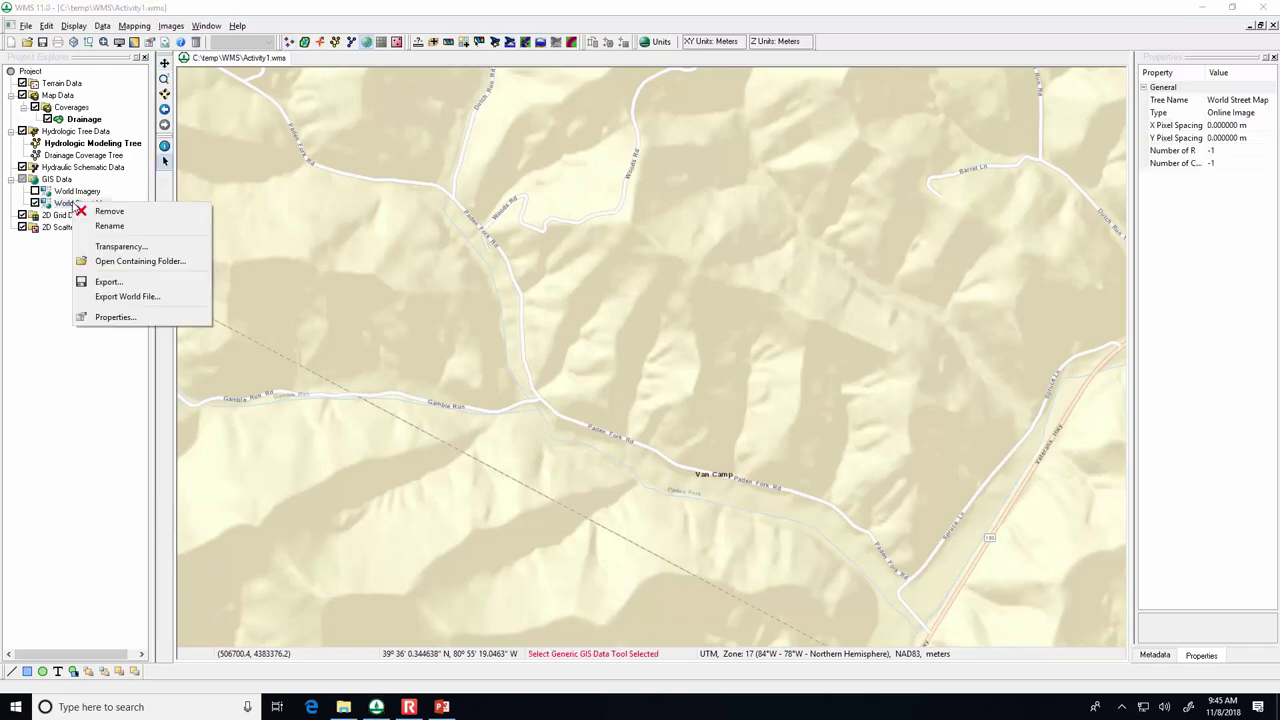
left_click(104, 283)
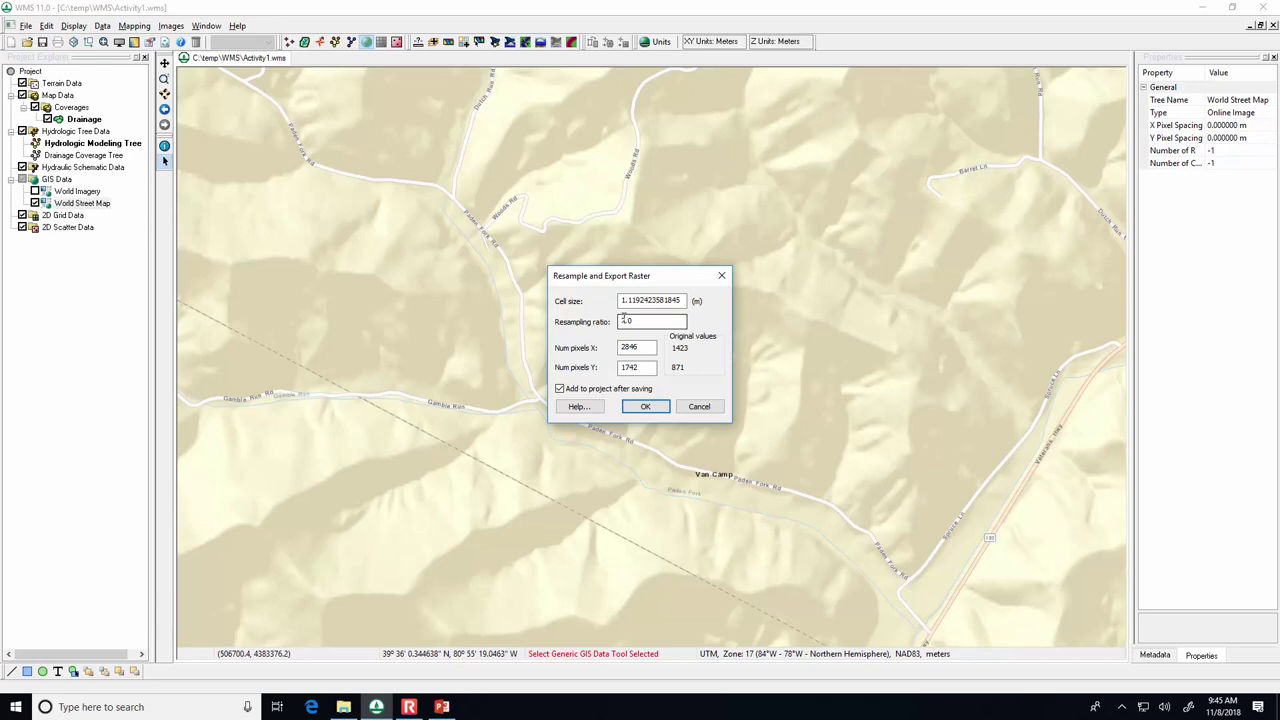
left_click_drag(638, 275, 888, 242)
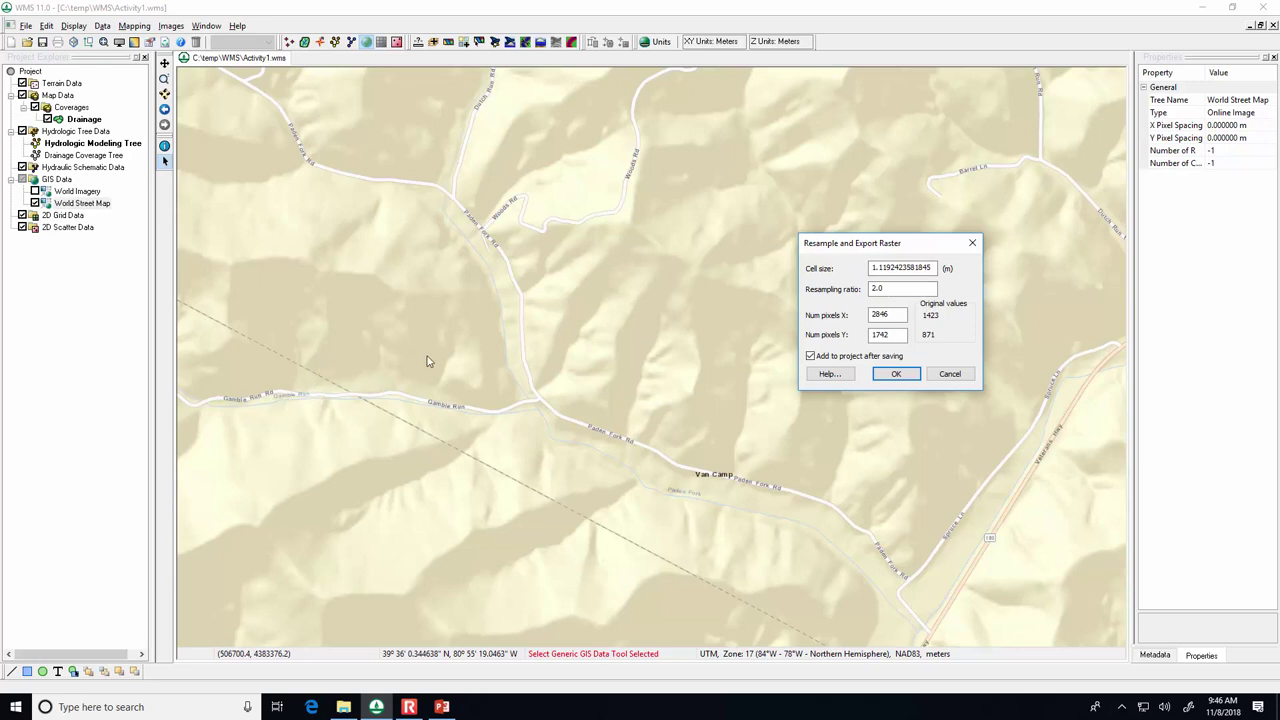
double_click(885, 289)
left_click(893, 374)
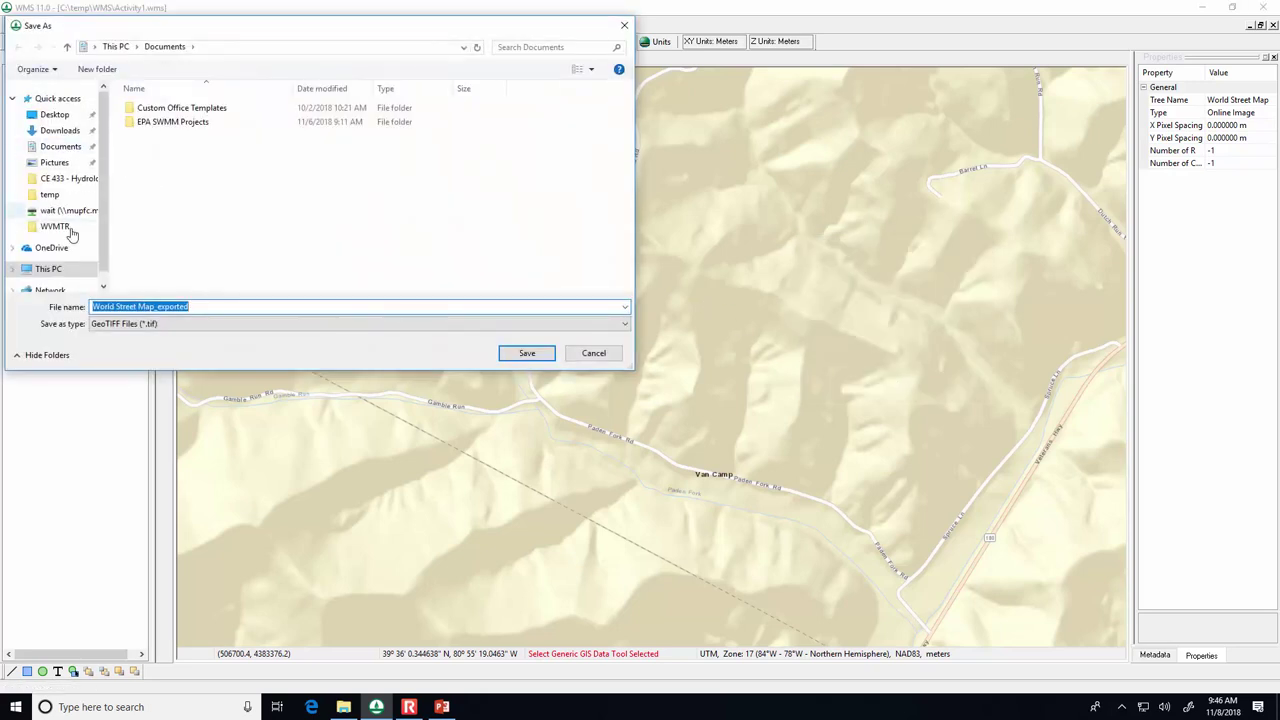
left_click(50, 196)
double_click(145, 134)
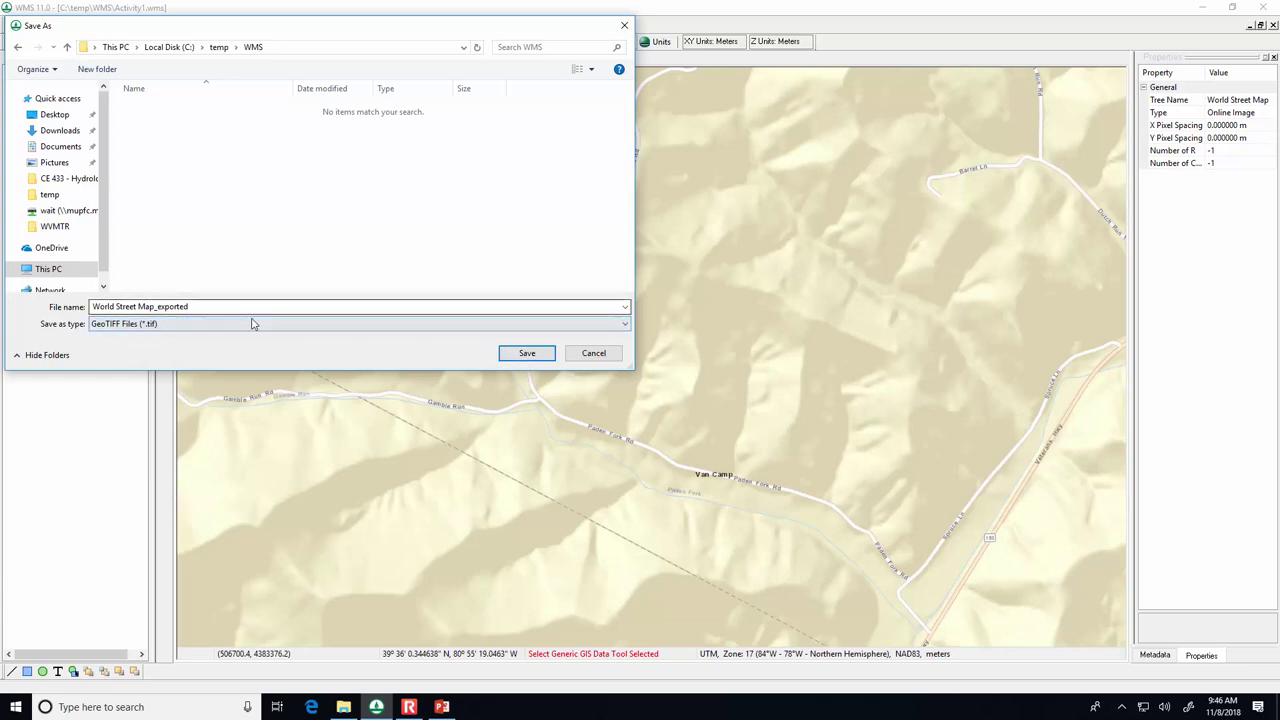
left_click(544, 355)
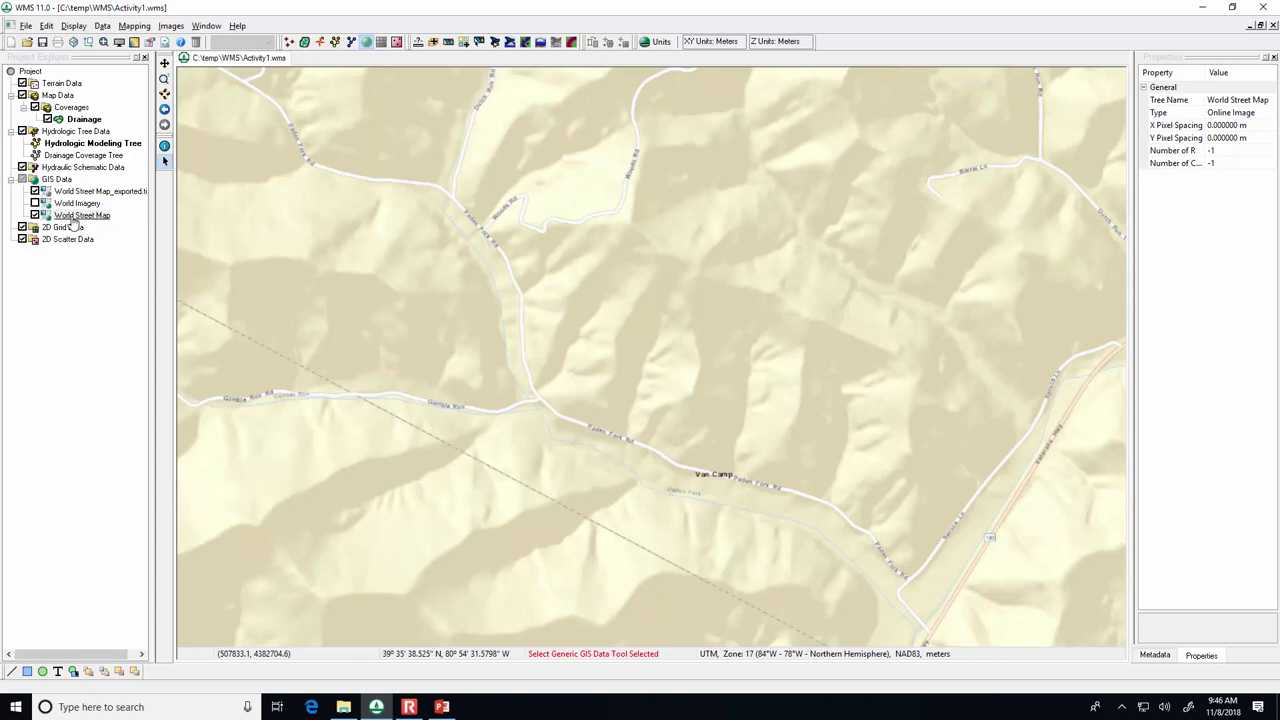
Hide the online World Street Map and inspect the exported raster's sharpness around the Gamble Run and Paden Fork Rd junction.
left_click(36, 216)
scroll(521, 404, "up", 2)
scroll(521, 404, "up", 4)
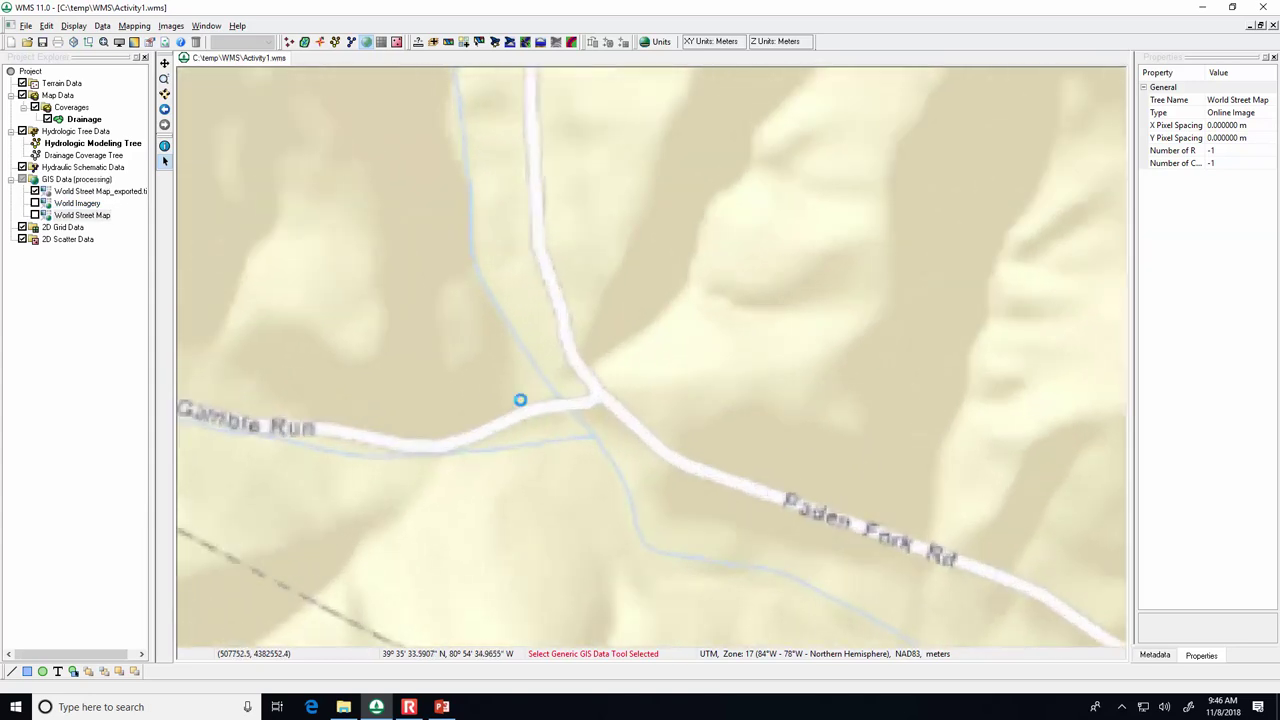
scroll(521, 404, "down", 4)
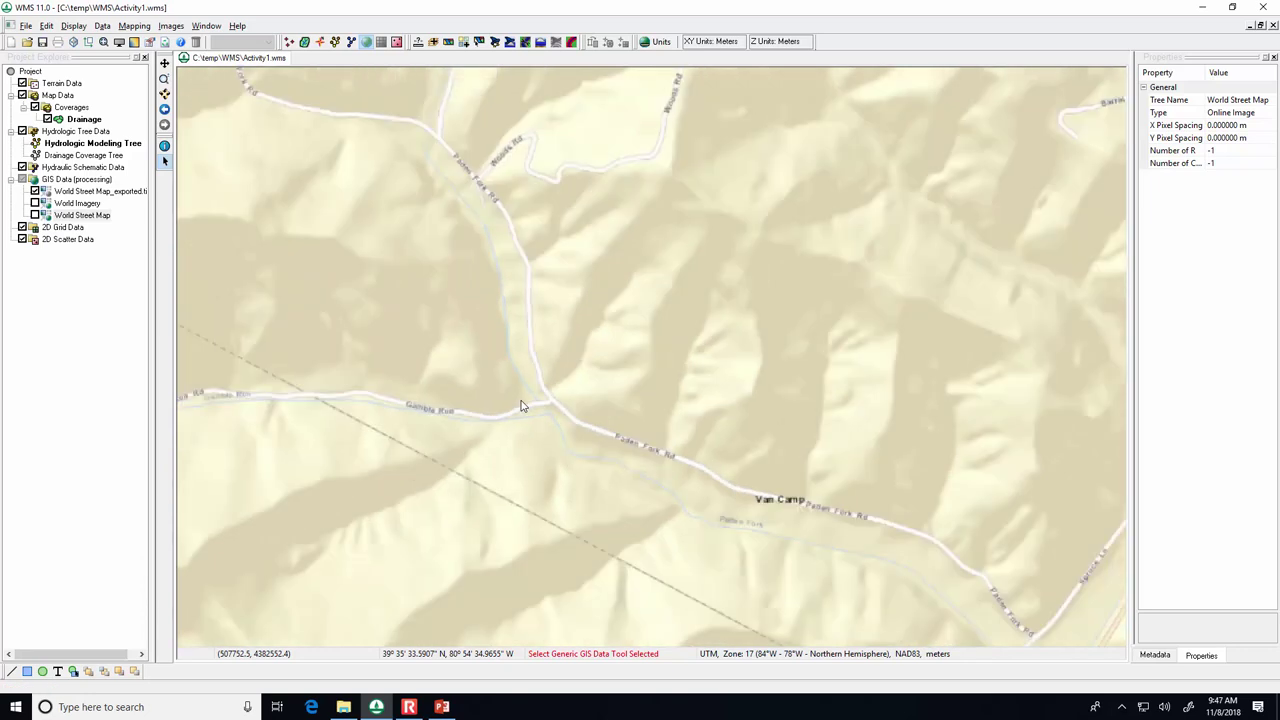
Display the online World Street Map instead of the exported raster and export it again with resampling as "World Street Map_exported-2" in C:\temp\WMS.
left_click(35, 191)
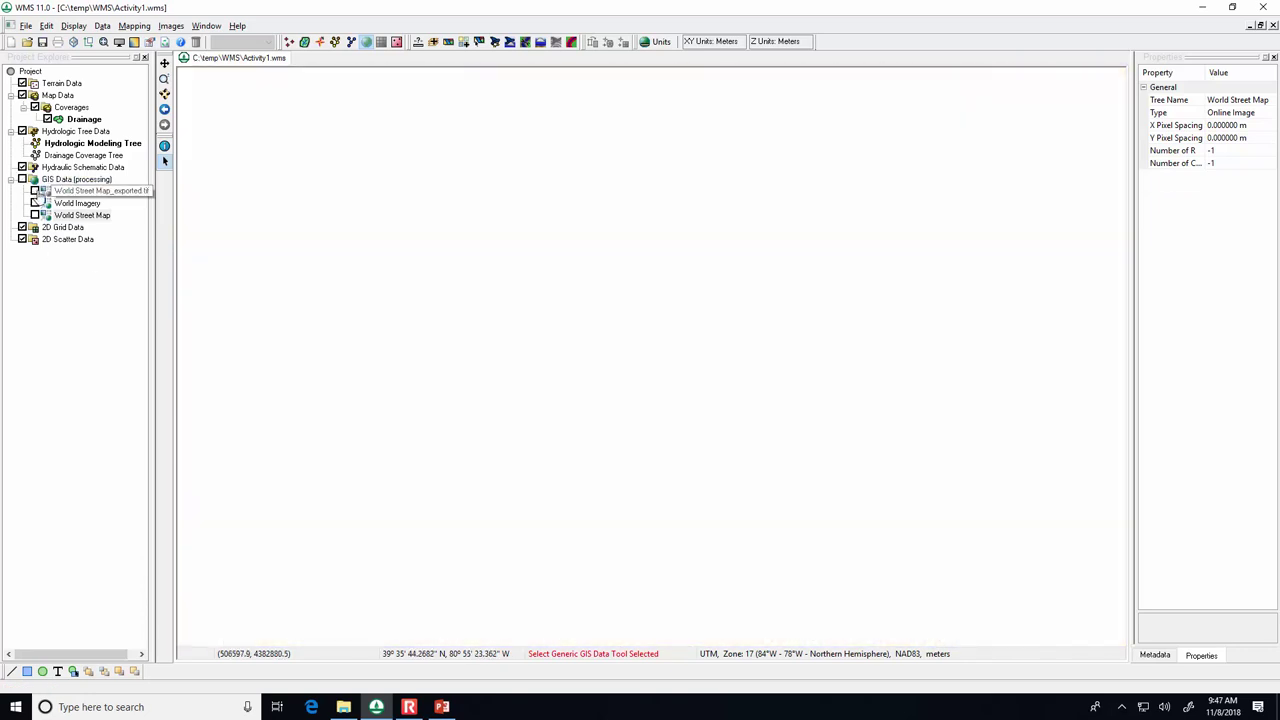
left_click(35, 215)
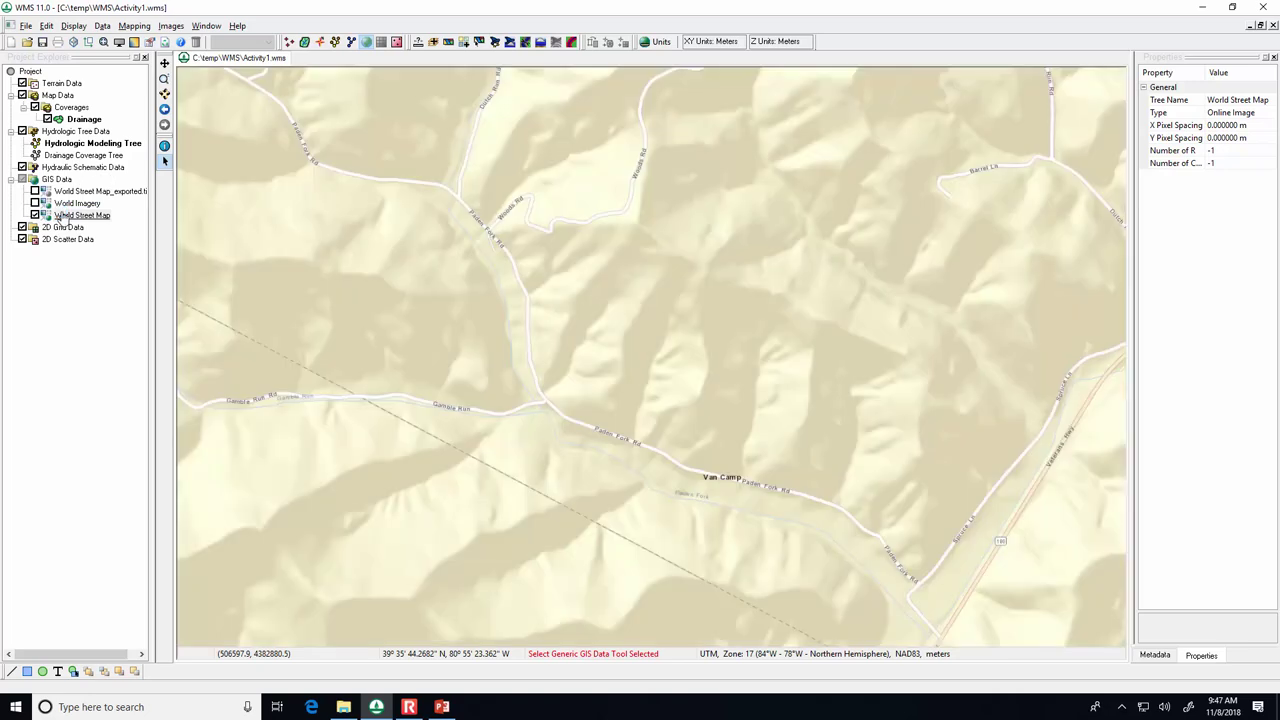
right_click(82, 215)
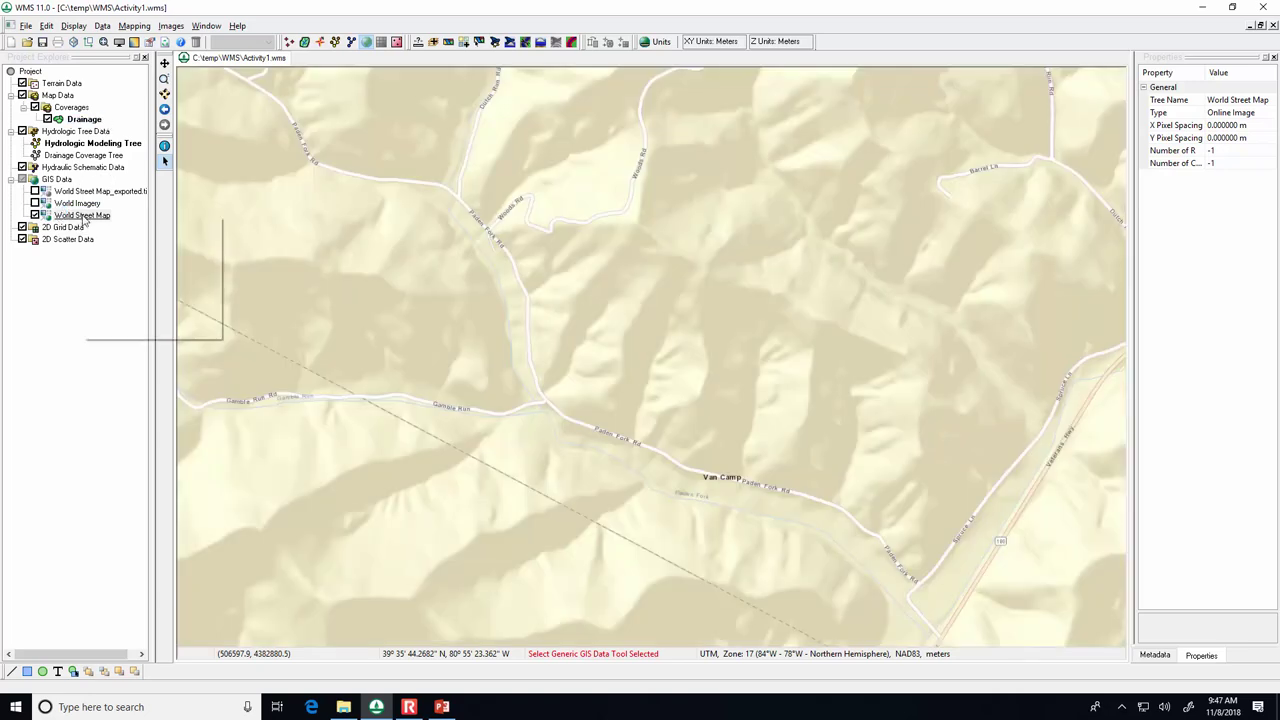
left_click(118, 295)
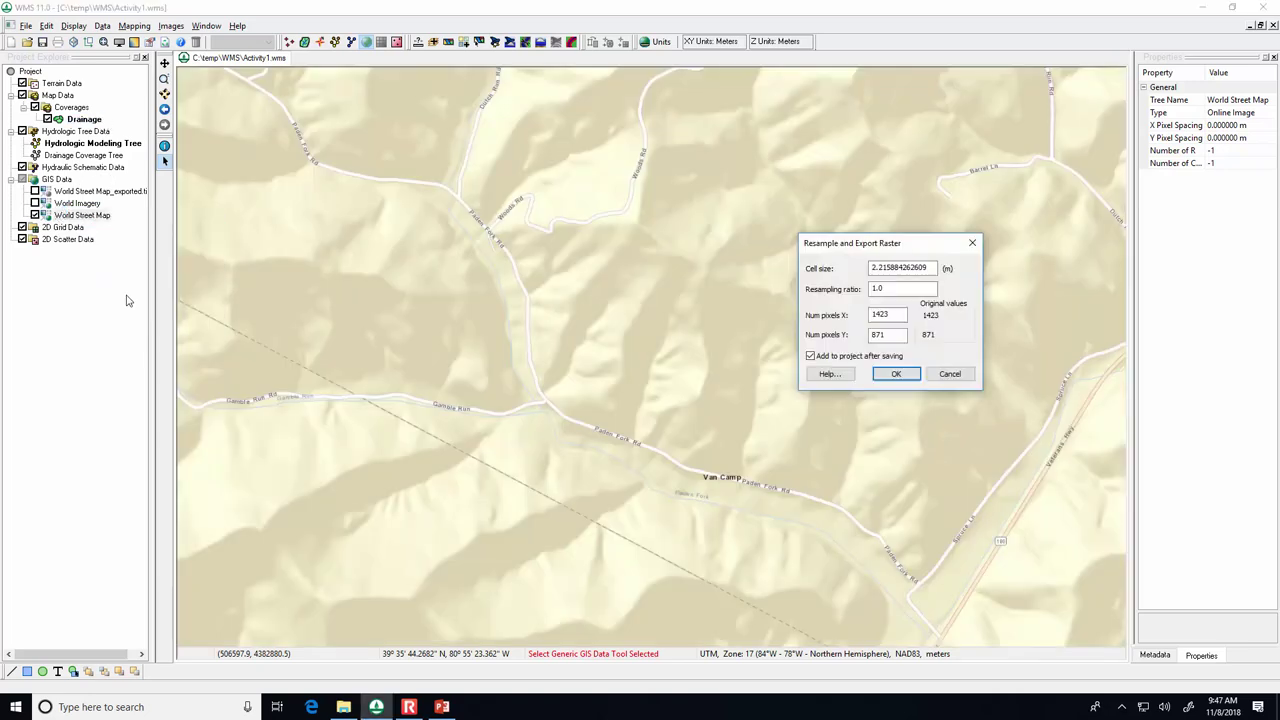
double_click(878, 289)
left_click(895, 373)
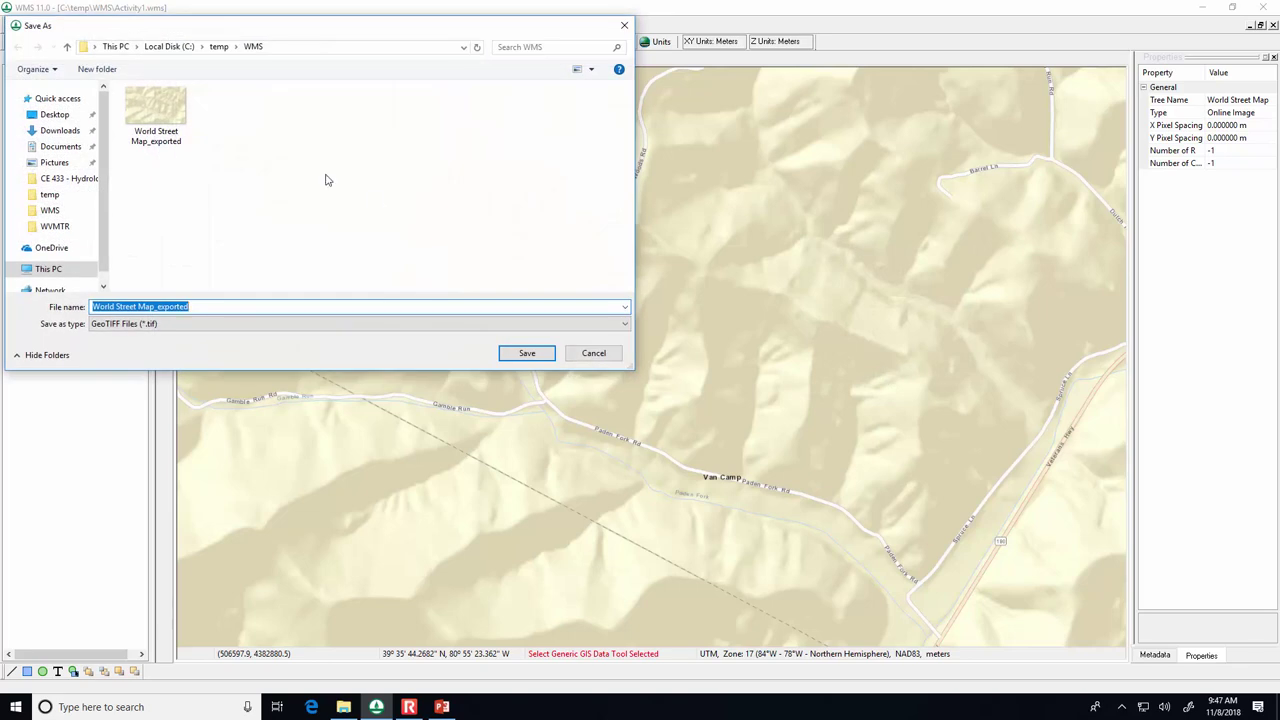
left_click(203, 309)
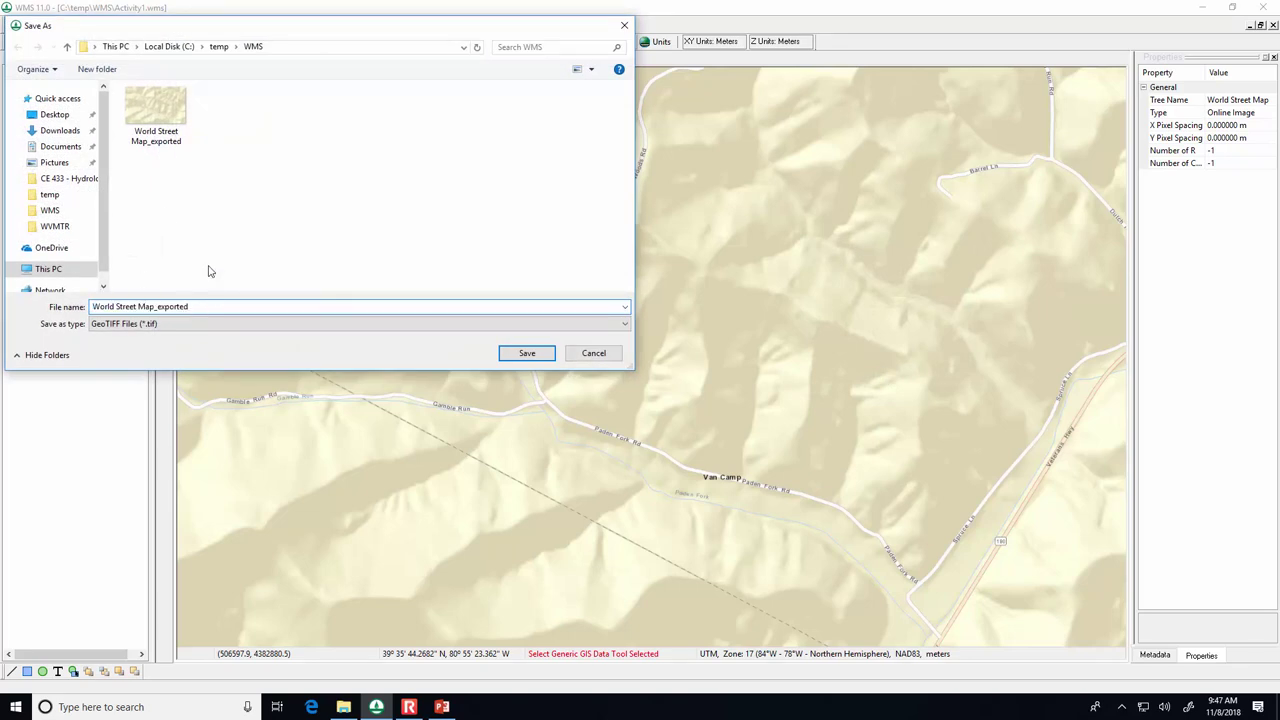
type("-2")
left_click(502, 355)
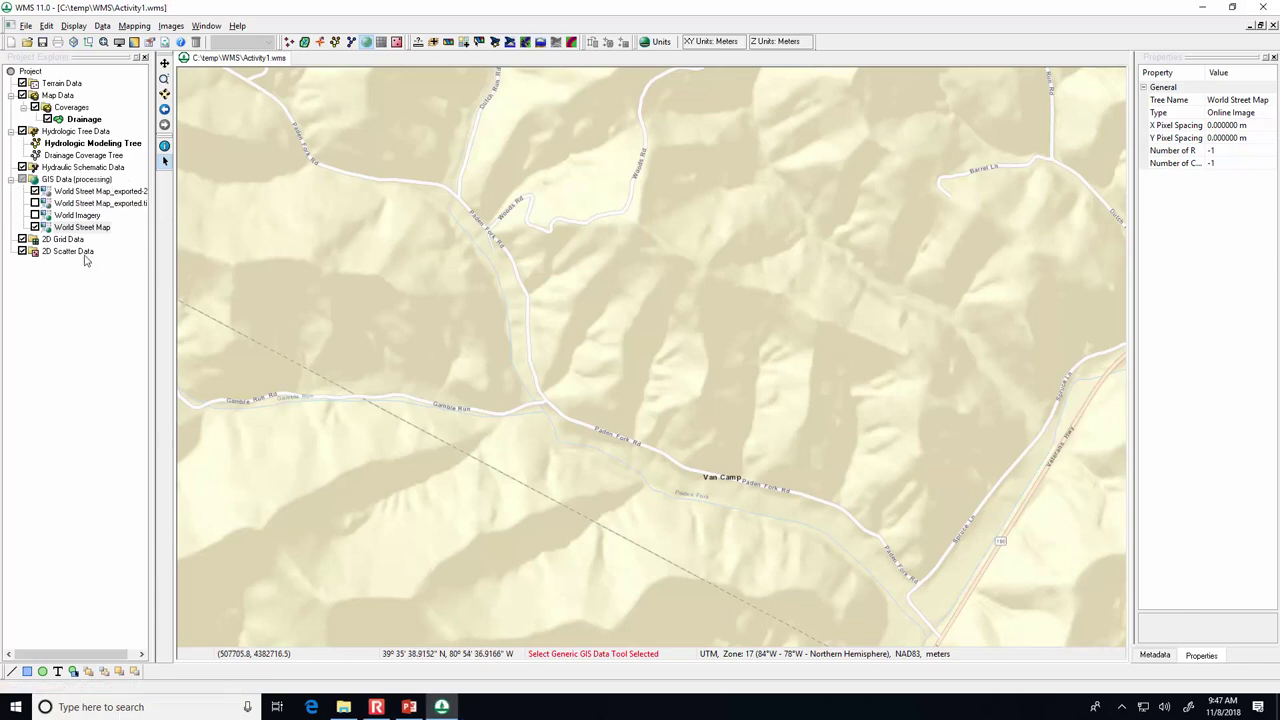
Hide the online World Street Map and examine the second exported raster at several scales around the Gamble Run junction.
left_click(36, 228)
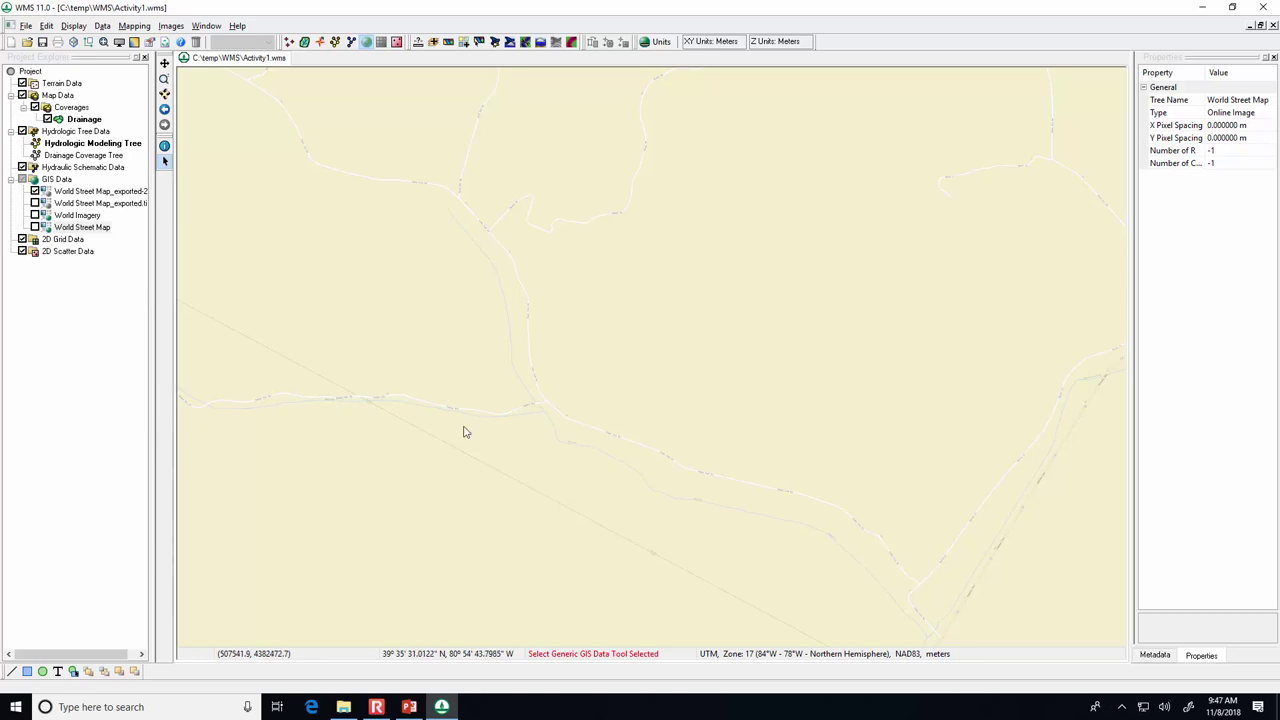
left_click(554, 422)
scroll(557, 428, "up", 2)
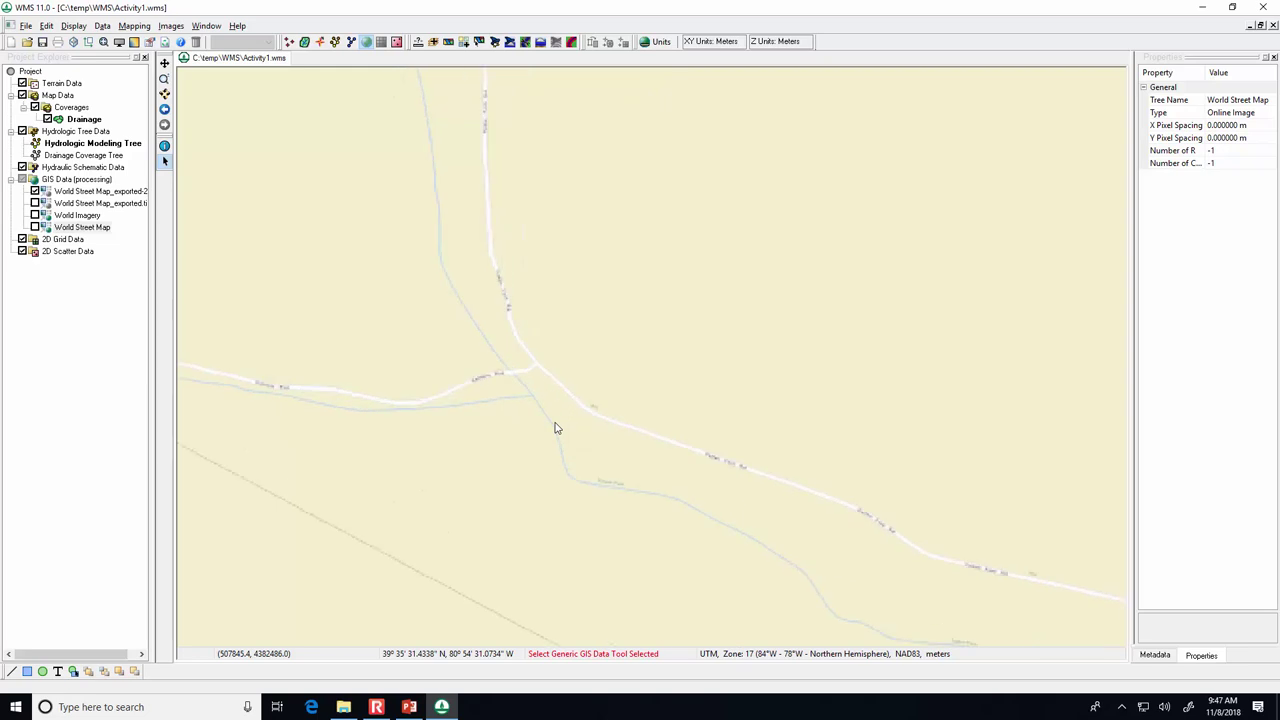
scroll(557, 428, "down", 3)
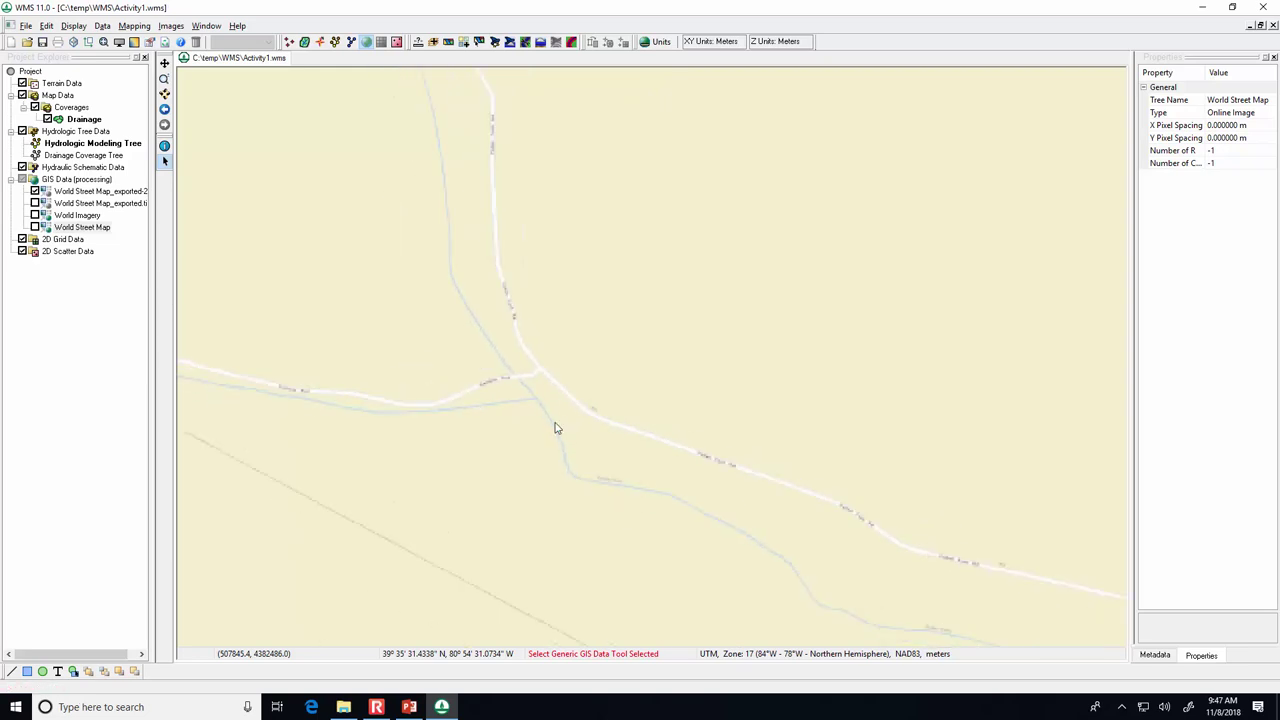
scroll(557, 428, "up", 2)
scroll(557, 428, "down", 3)
scroll(557, 428, "up", 2)
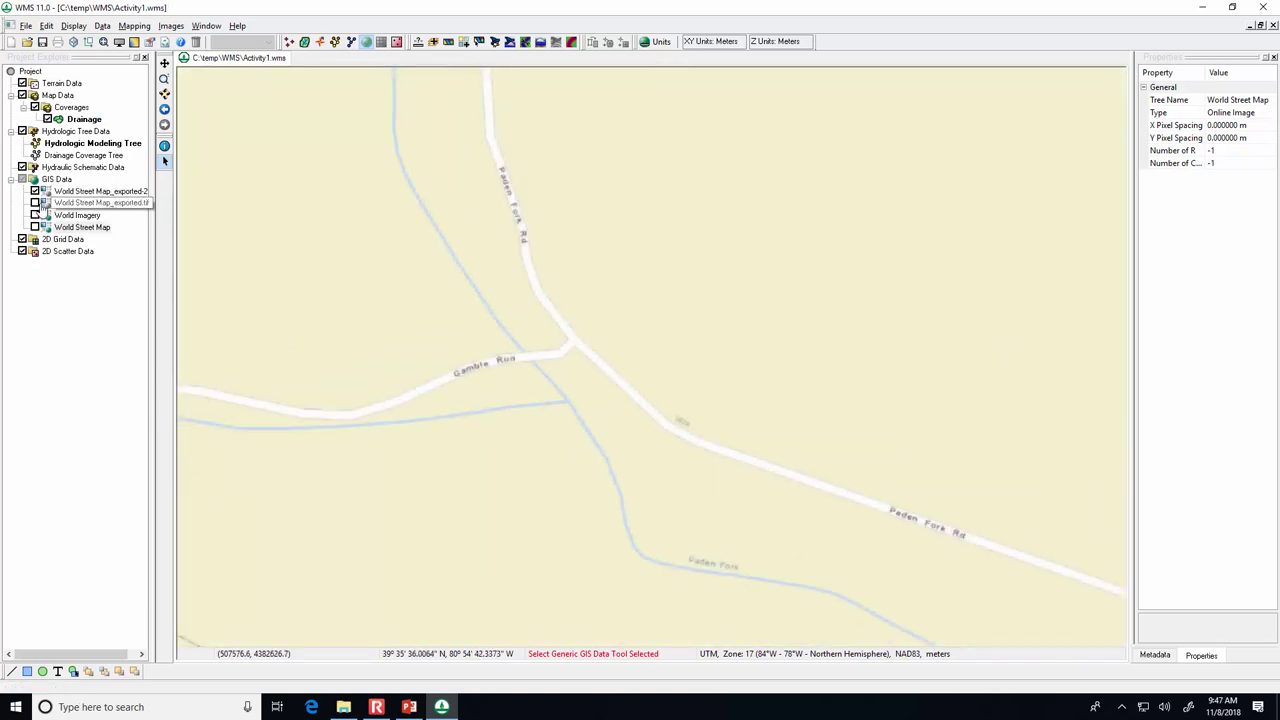
Switch the display to the first exported street map raster and examine its properties and legibility for comparison.
left_click(35, 191)
left_click(35, 203)
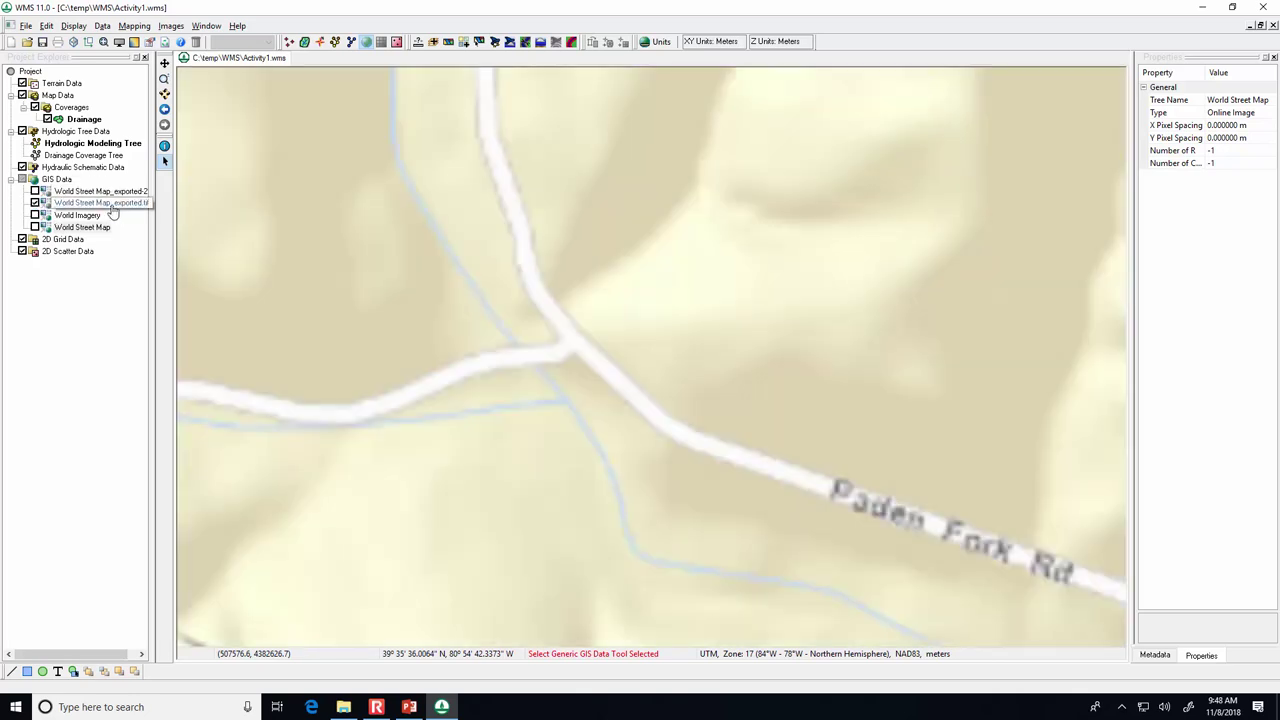
left_click(104, 204)
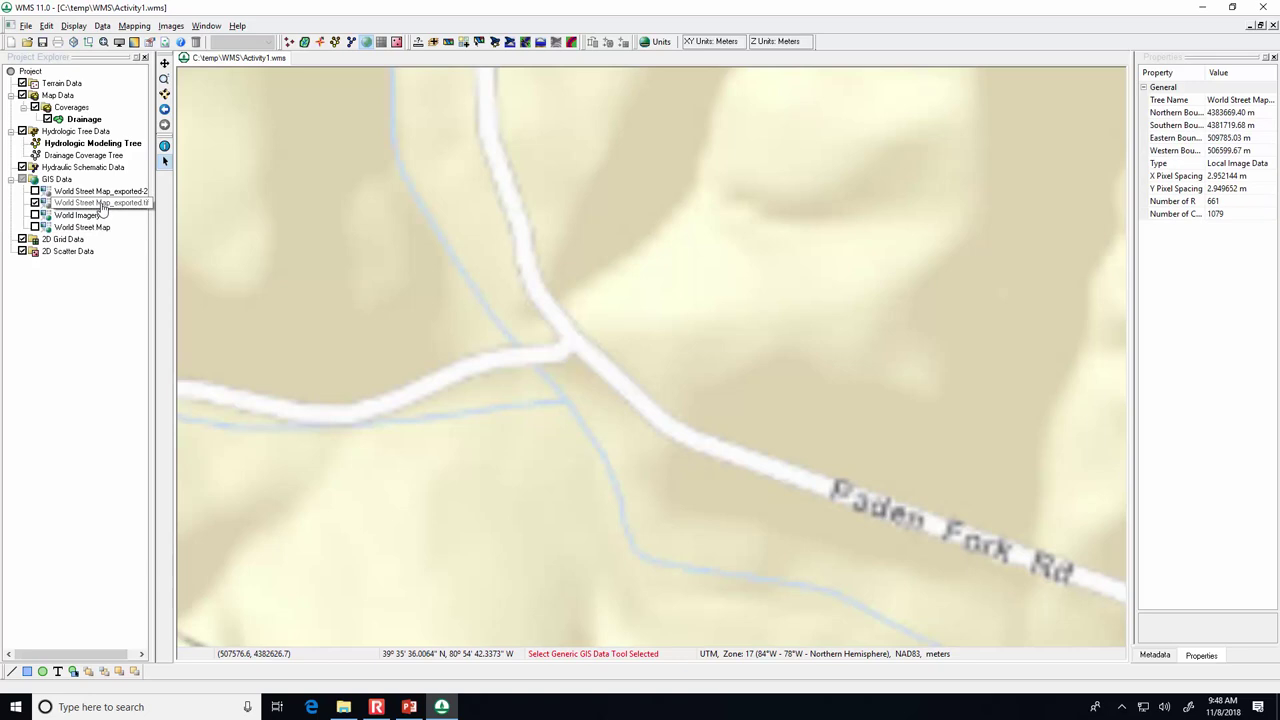
scroll(474, 372, "down", 3)
scroll(472, 368, "up", 3)
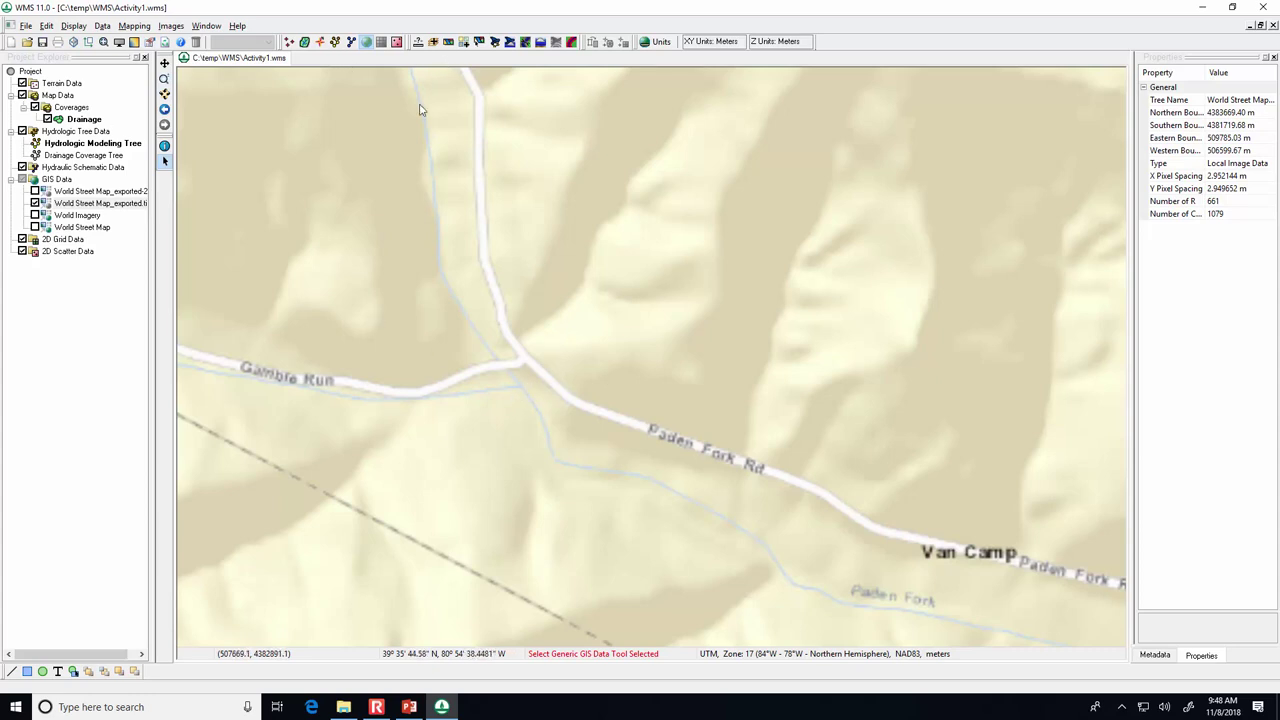
Add the World Topo Map online layer to the GIS data.
left_click(464, 41)
left_click_drag(656, 408, 722, 408)
left_click(711, 343)
left_click(710, 453)
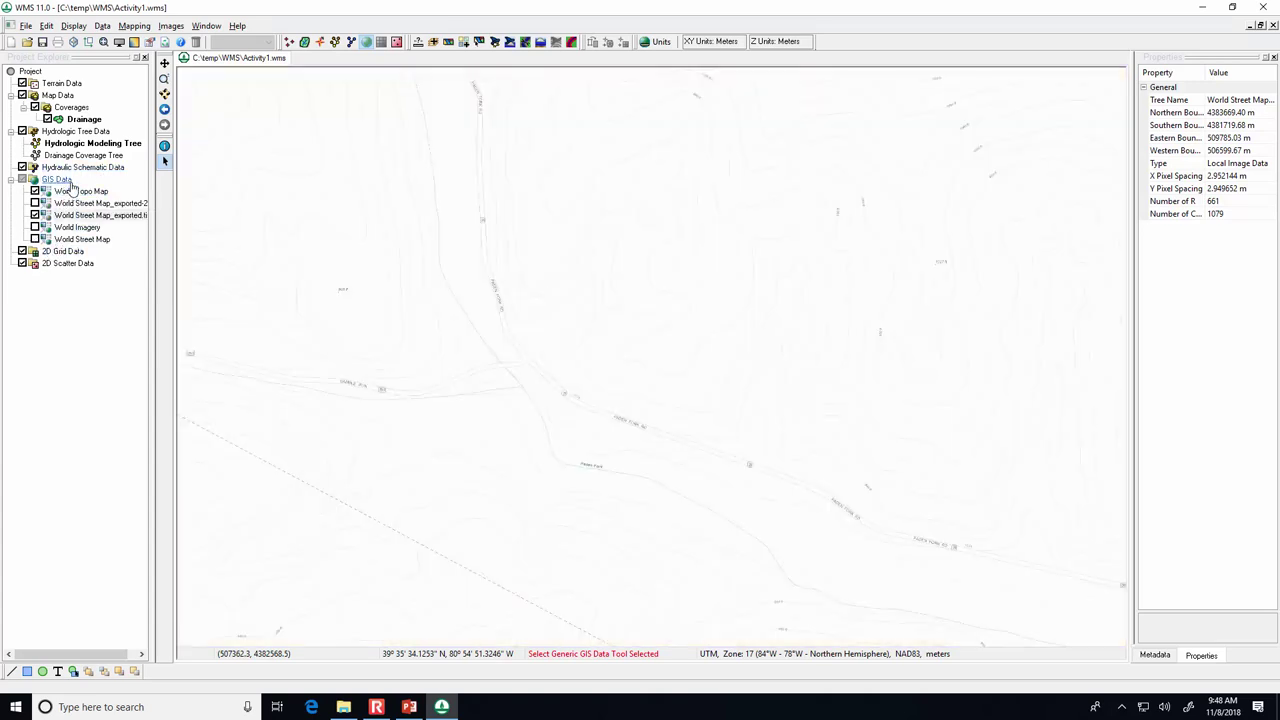
left_click(110, 146)
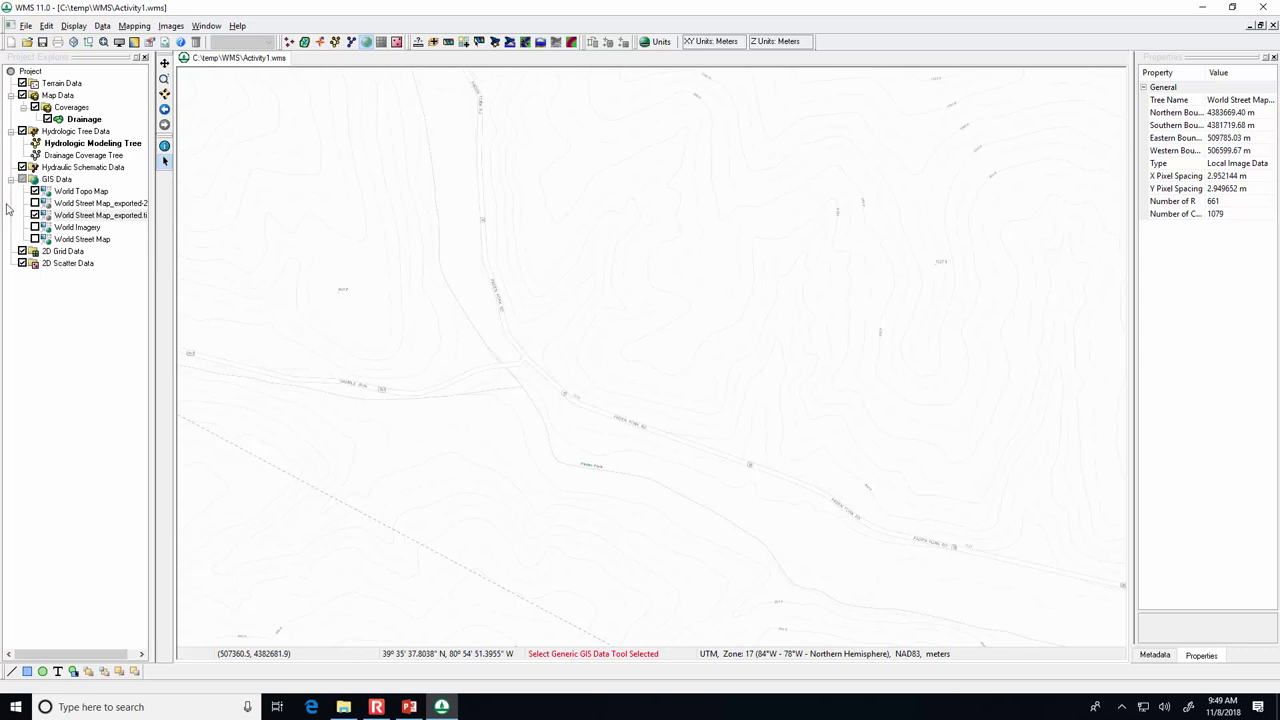
Remove the World Topo Map, both exported street map rasters and World Imagery from the GIS data, leaving World Street Map displayed.
mouse_move(70, 214)
left_mouse_down()
mouse_move(78, 250)
mouse_move(73, 194)
left_mouse_up()
right_click(73, 193)
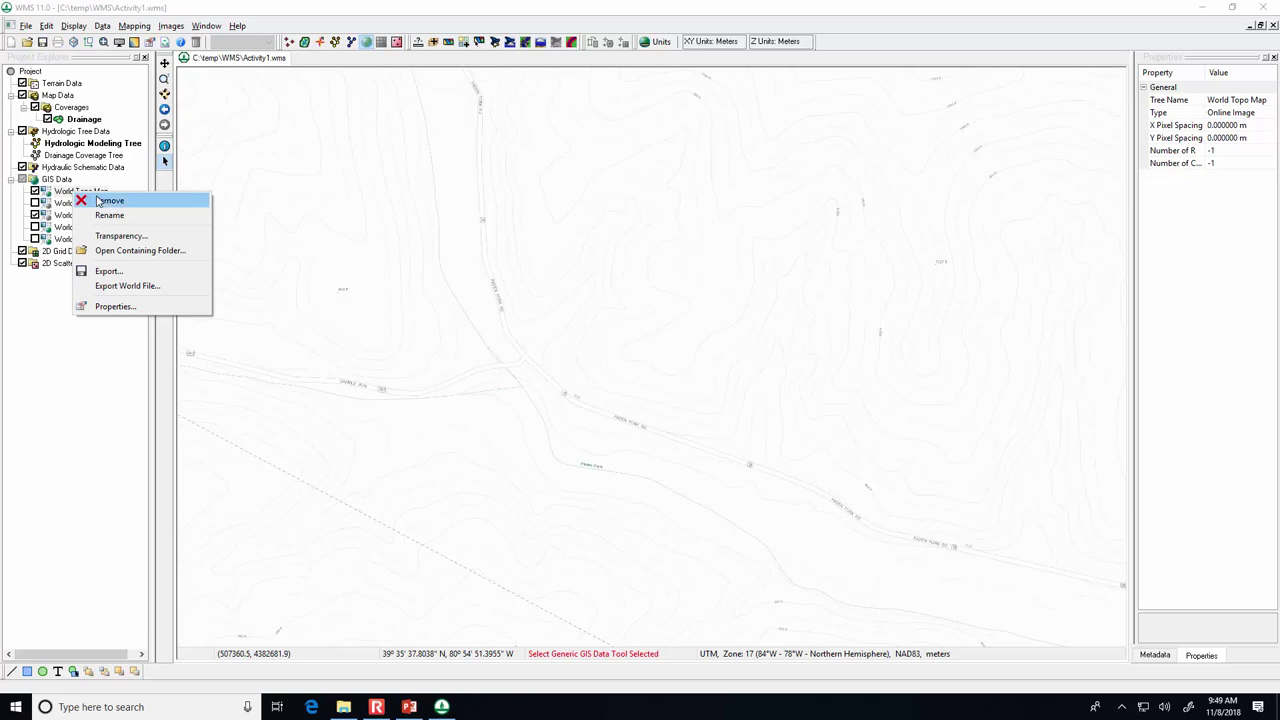
left_click(100, 201)
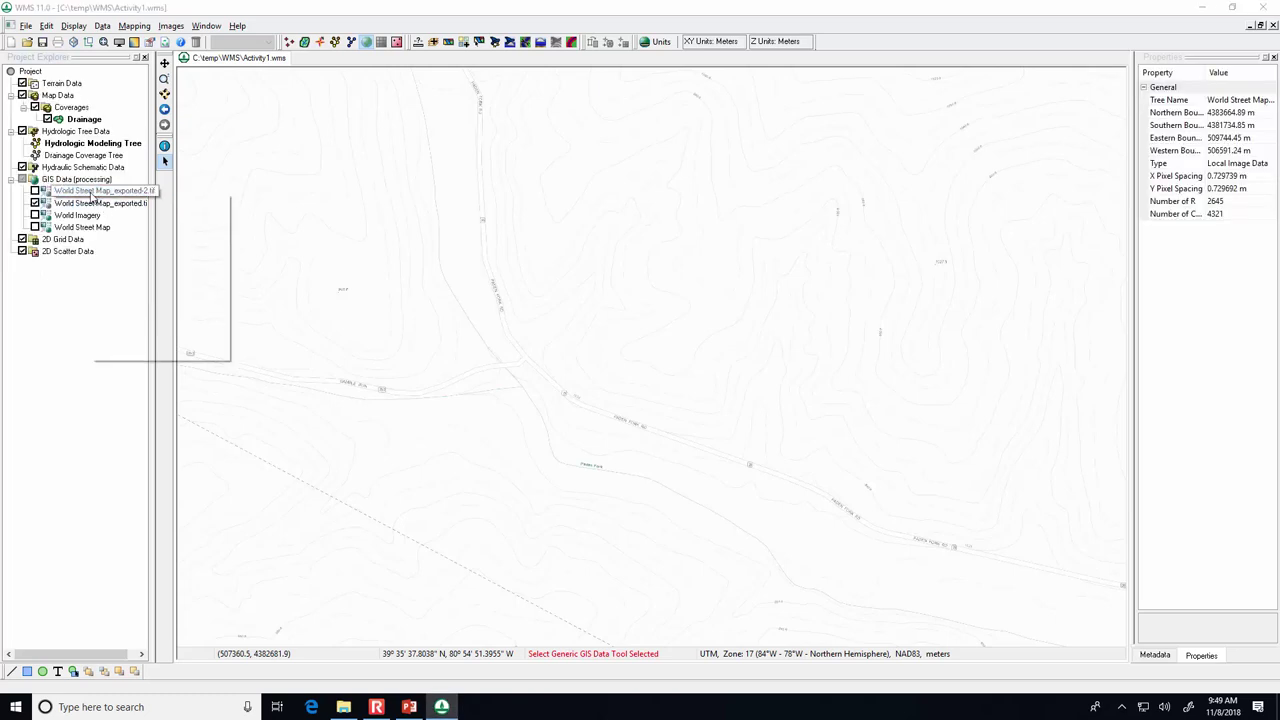
right_click(92, 194)
left_click(116, 201)
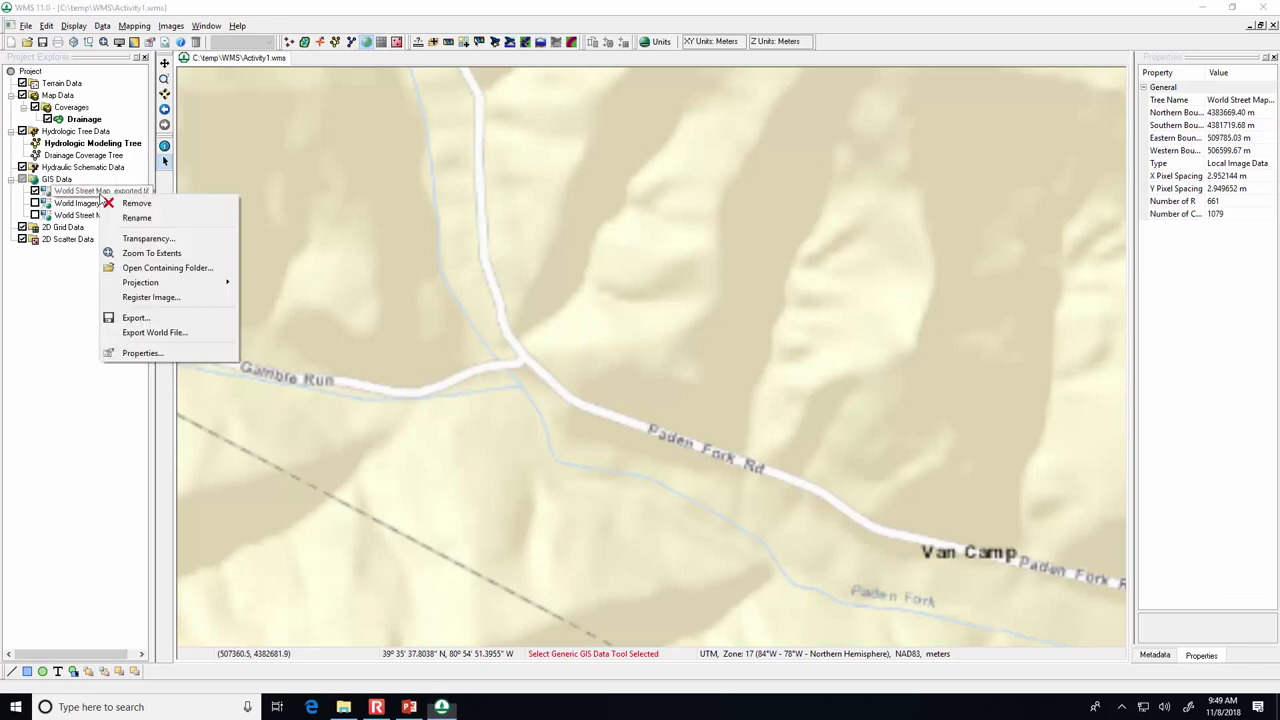
left_click(128, 202)
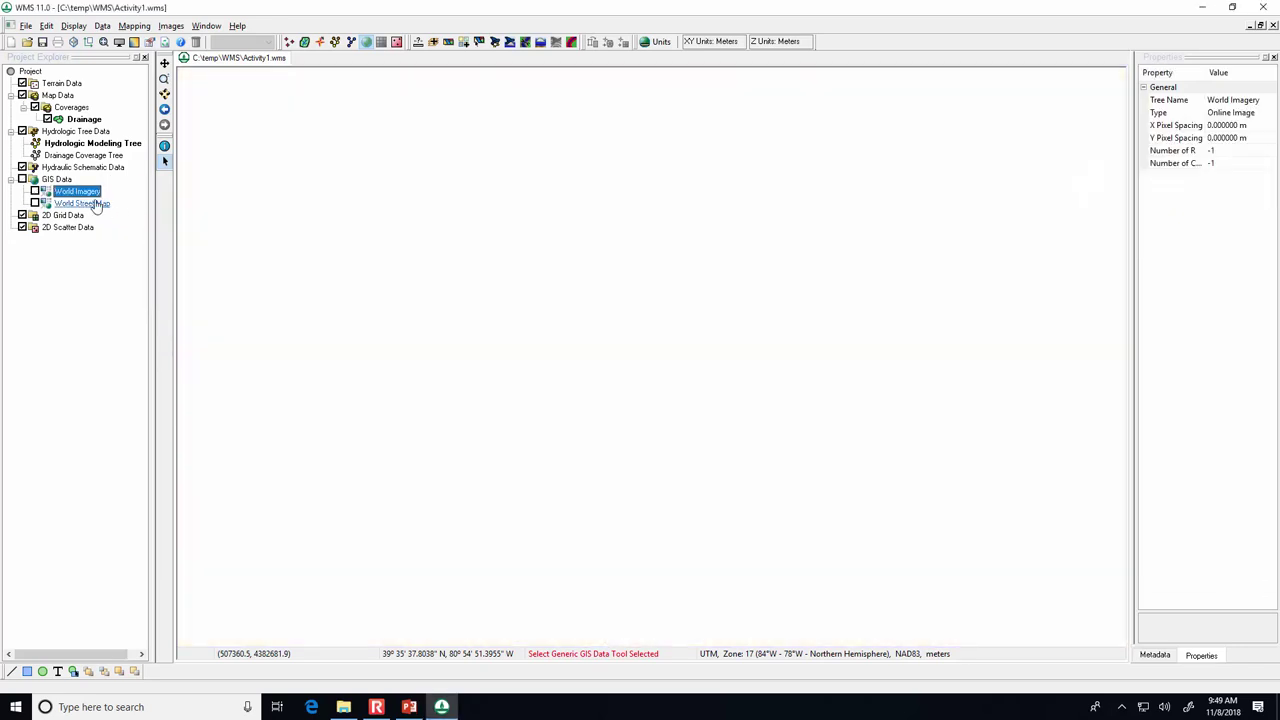
right_click(95, 196)
left_click(128, 203)
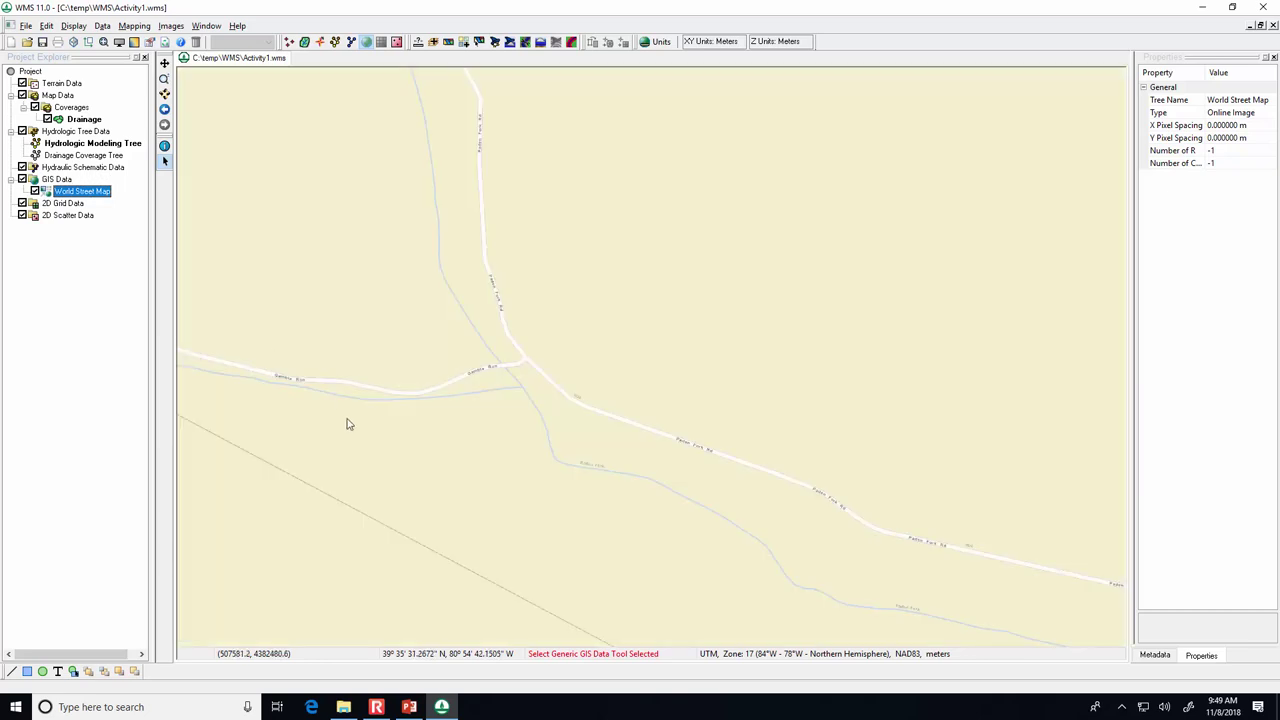
Digitize a closed feature arc about 1,540 m long around the small valley northeast of the Gamble Run and Paden Fork Rd junction.
scroll(346, 423, "down", 1)
scroll(347, 424, "down", 1)
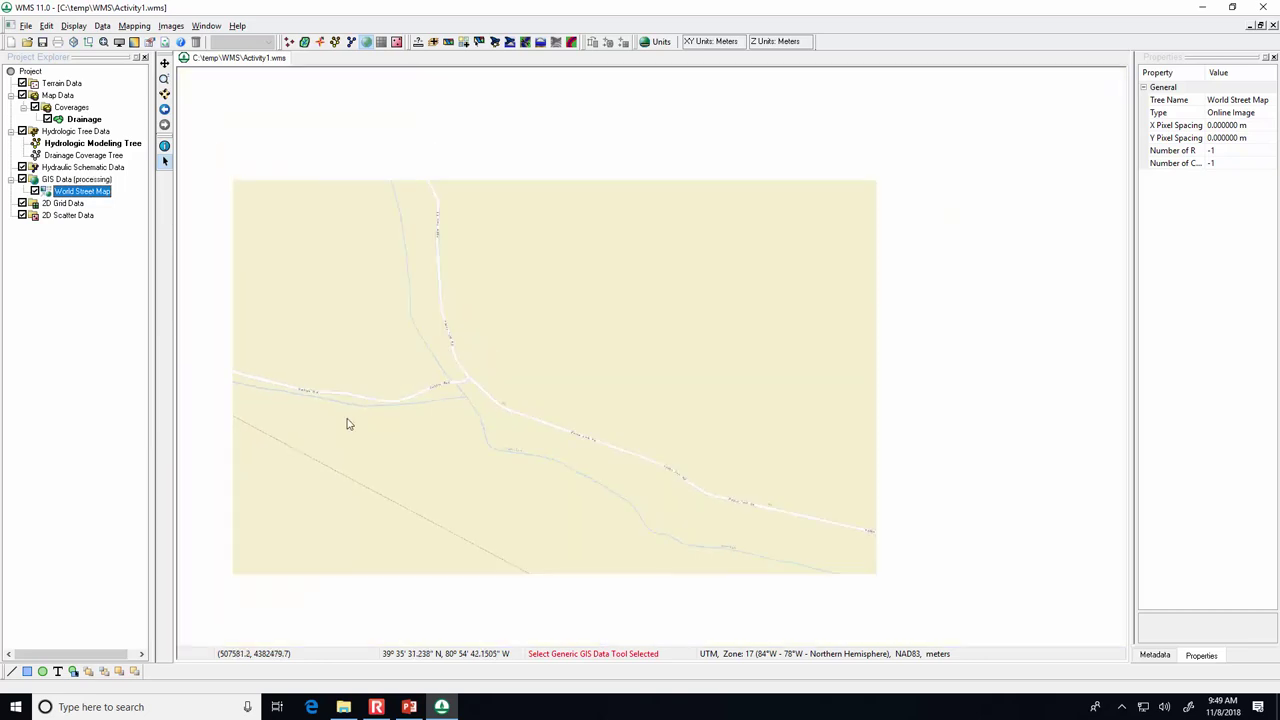
scroll(347, 424, "down", 1)
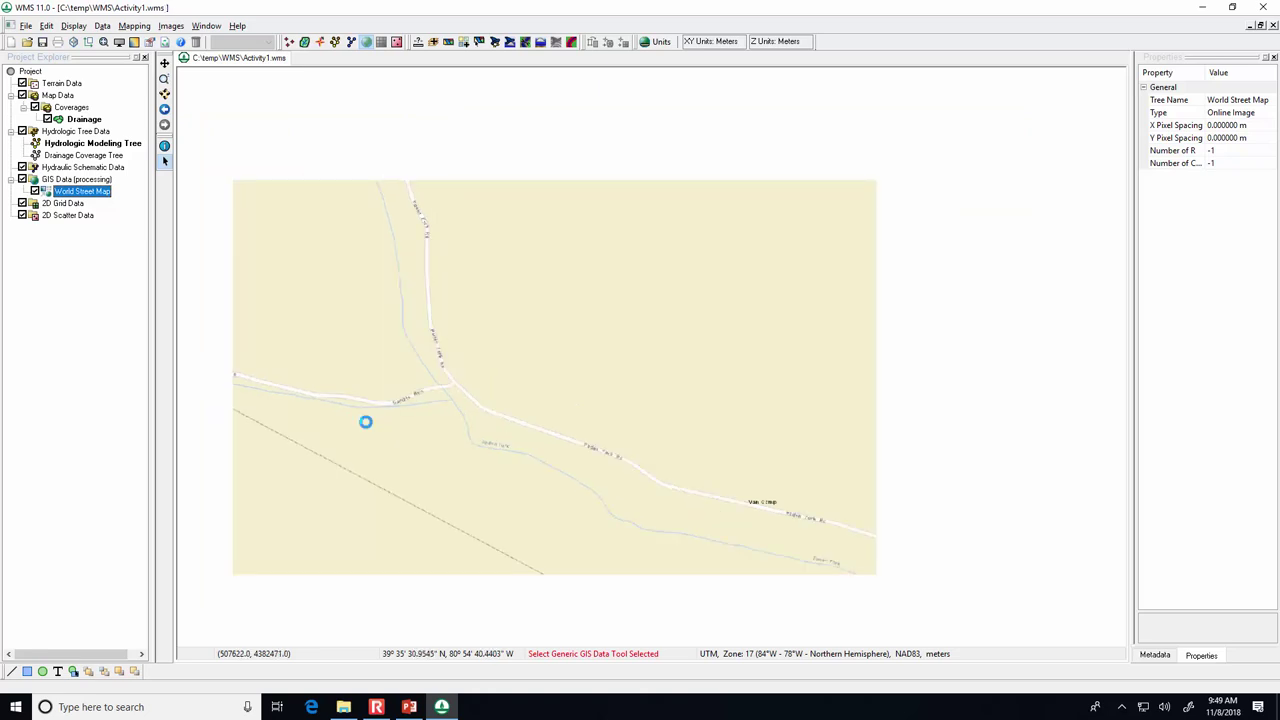
scroll(365, 422, "up", 1)
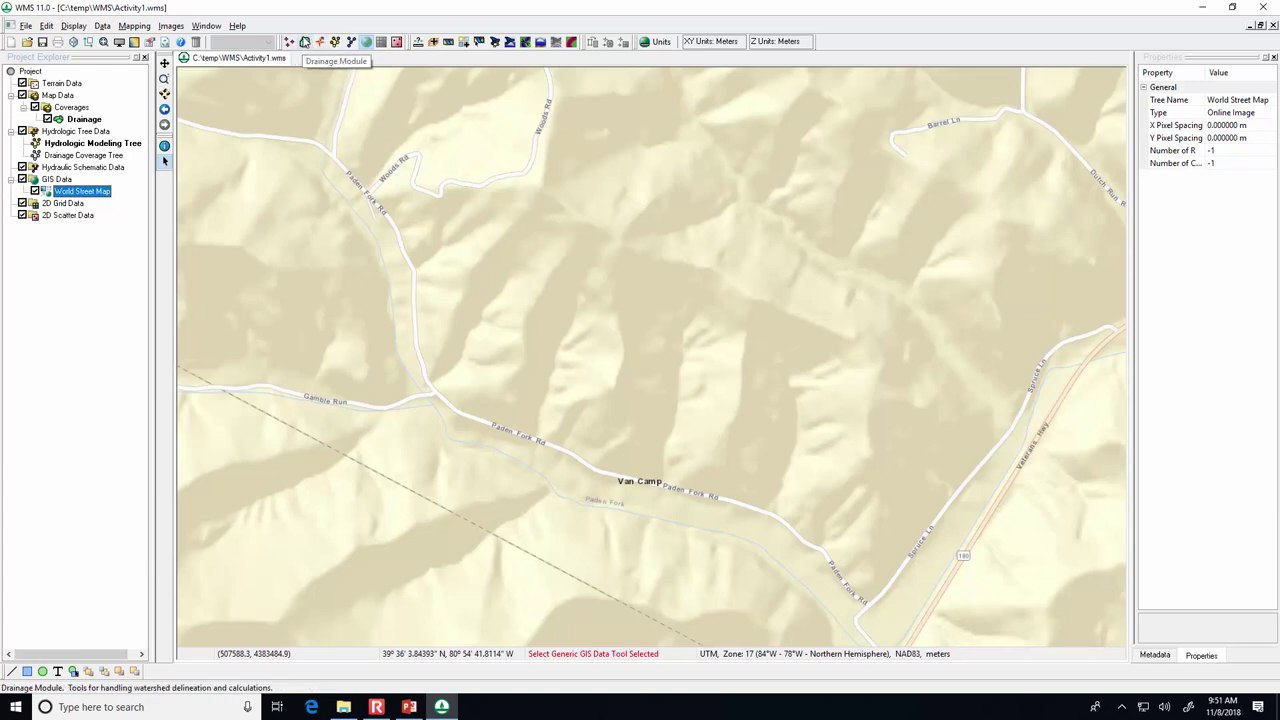
left_click(321, 42)
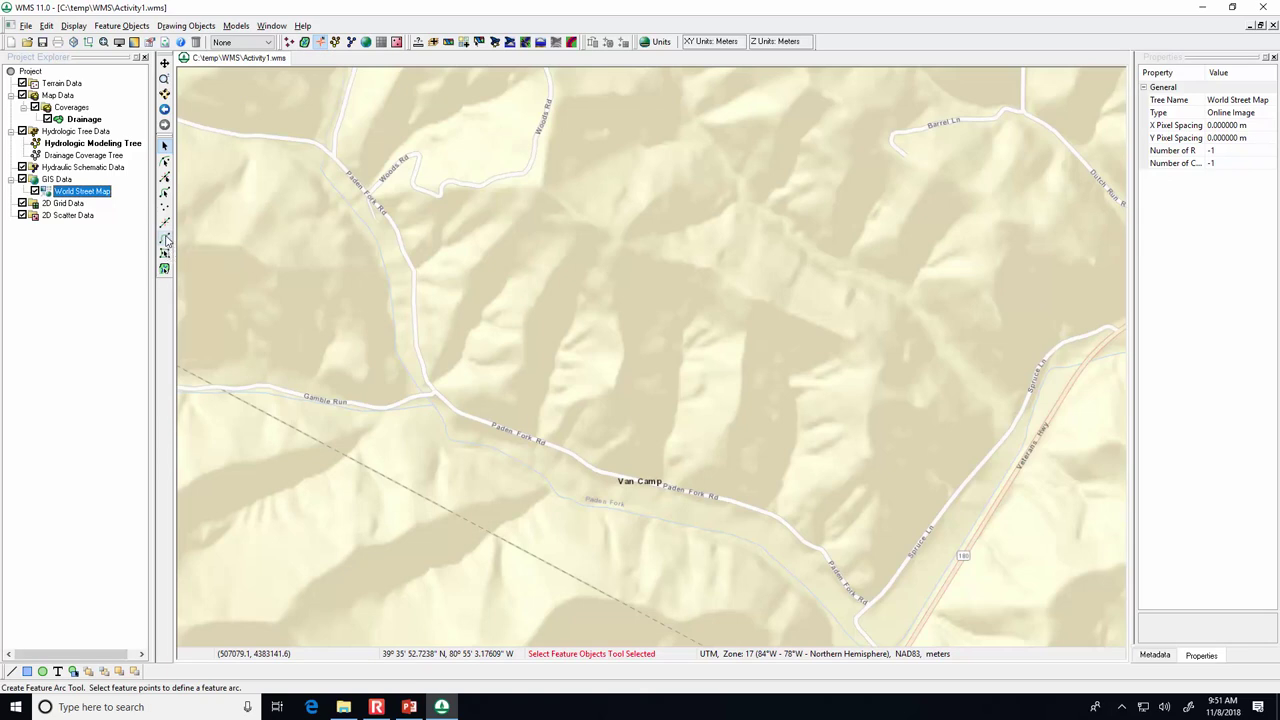
left_click(166, 238)
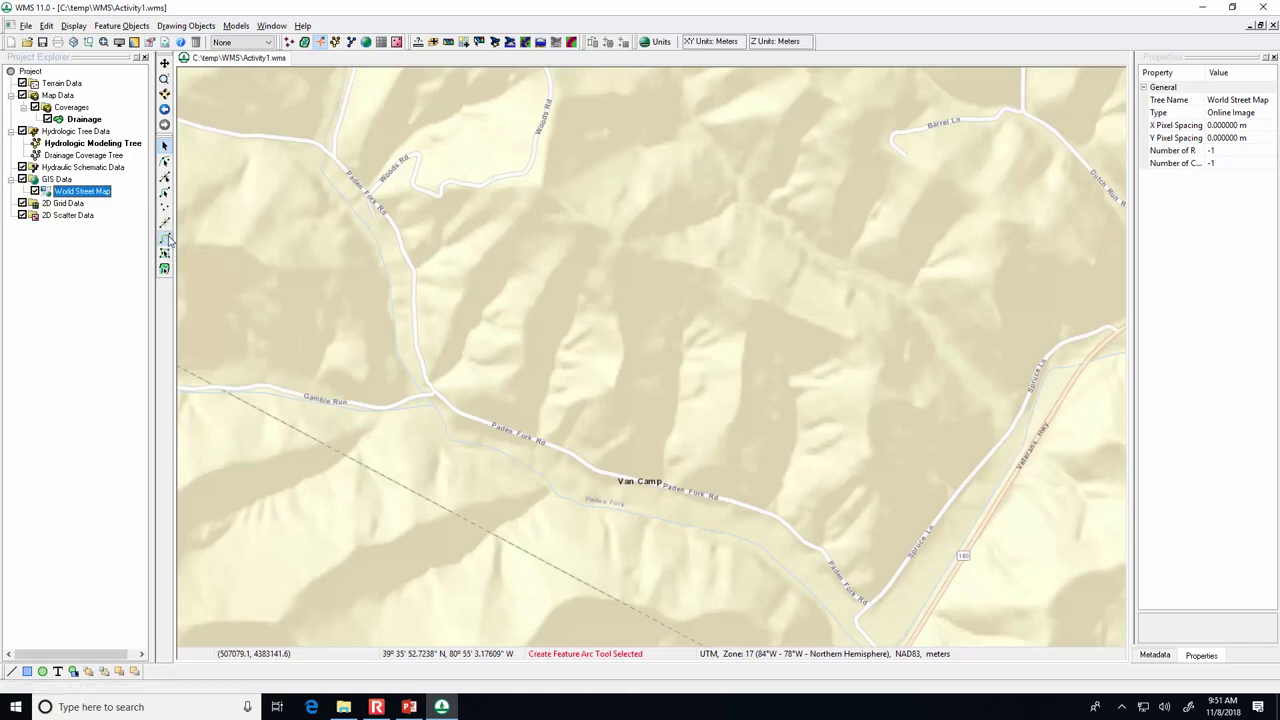
left_click(430, 374)
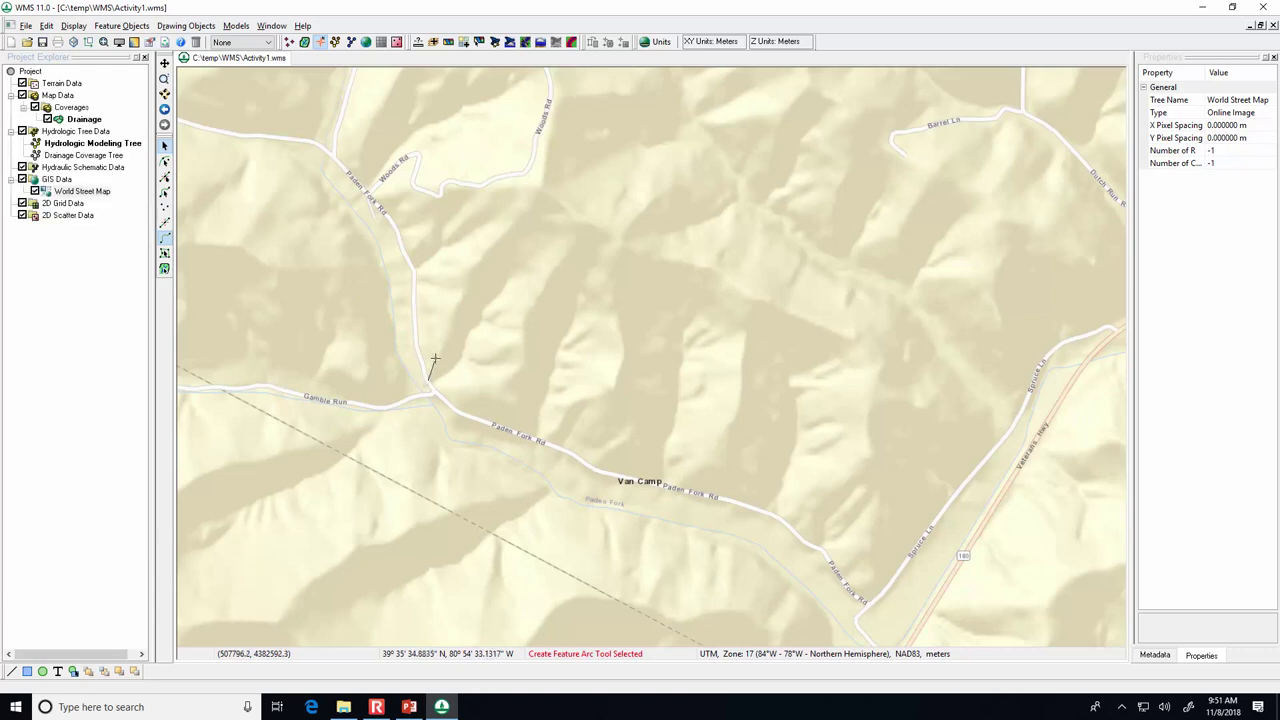
mouse_move(438, 349)
left_mouse_down()
mouse_move(469, 271)
mouse_move(532, 197)
mouse_move(576, 221)
mouse_move(525, 323)
mouse_move(521, 375)
mouse_move(484, 398)
mouse_move(426, 380)
left_mouse_up()
left_click(432, 386)
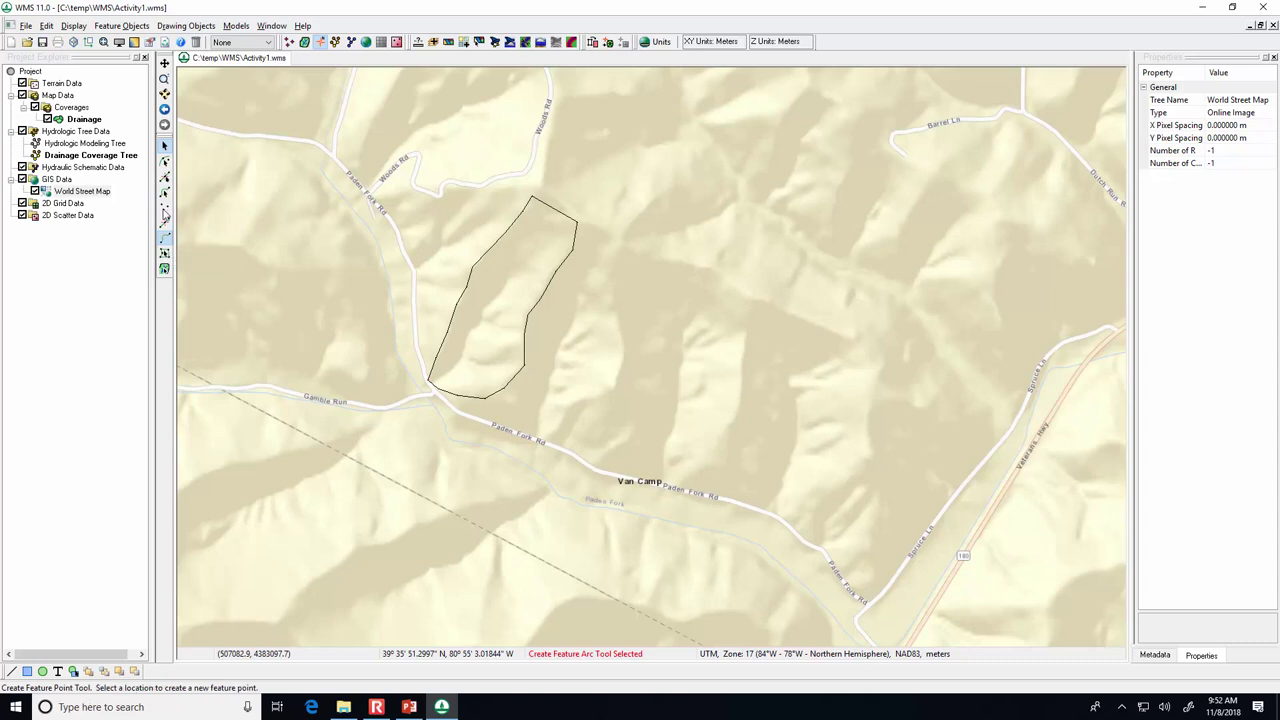
Build a polygon from the closed drainage arc and select the polygon to view its area.
left_click(165, 192)
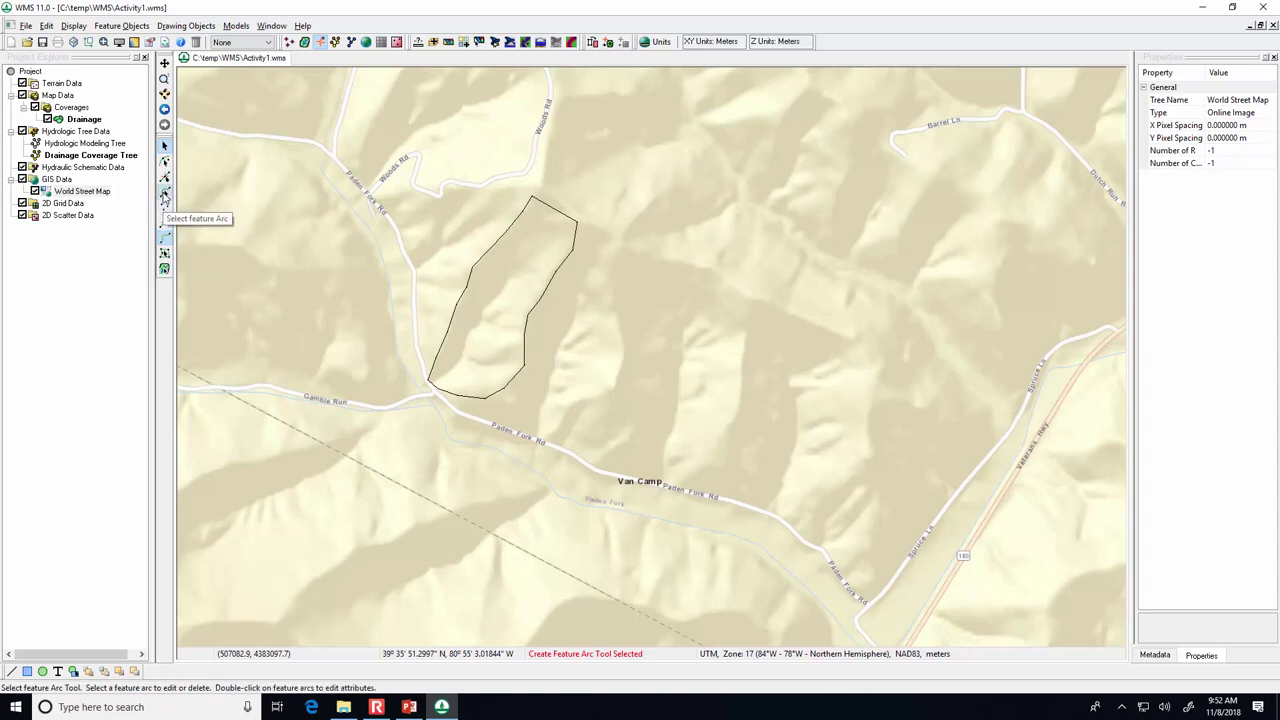
left_click(527, 325)
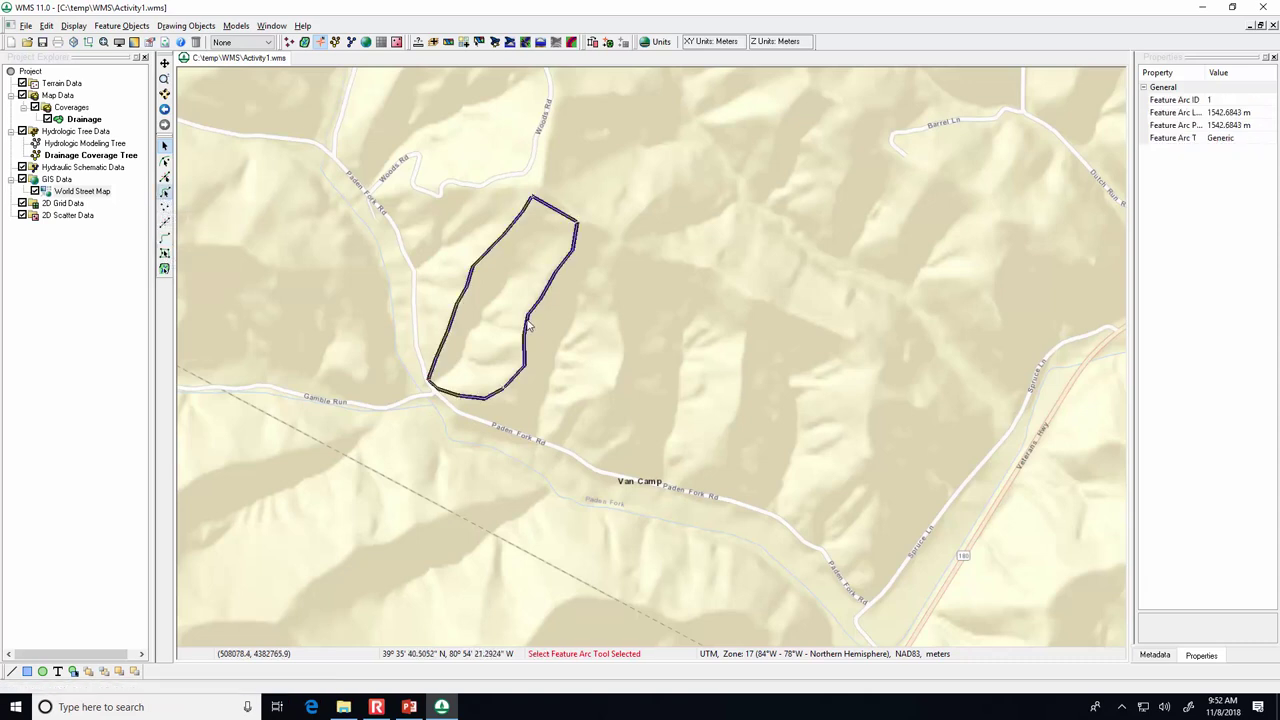
right_click(530, 325)
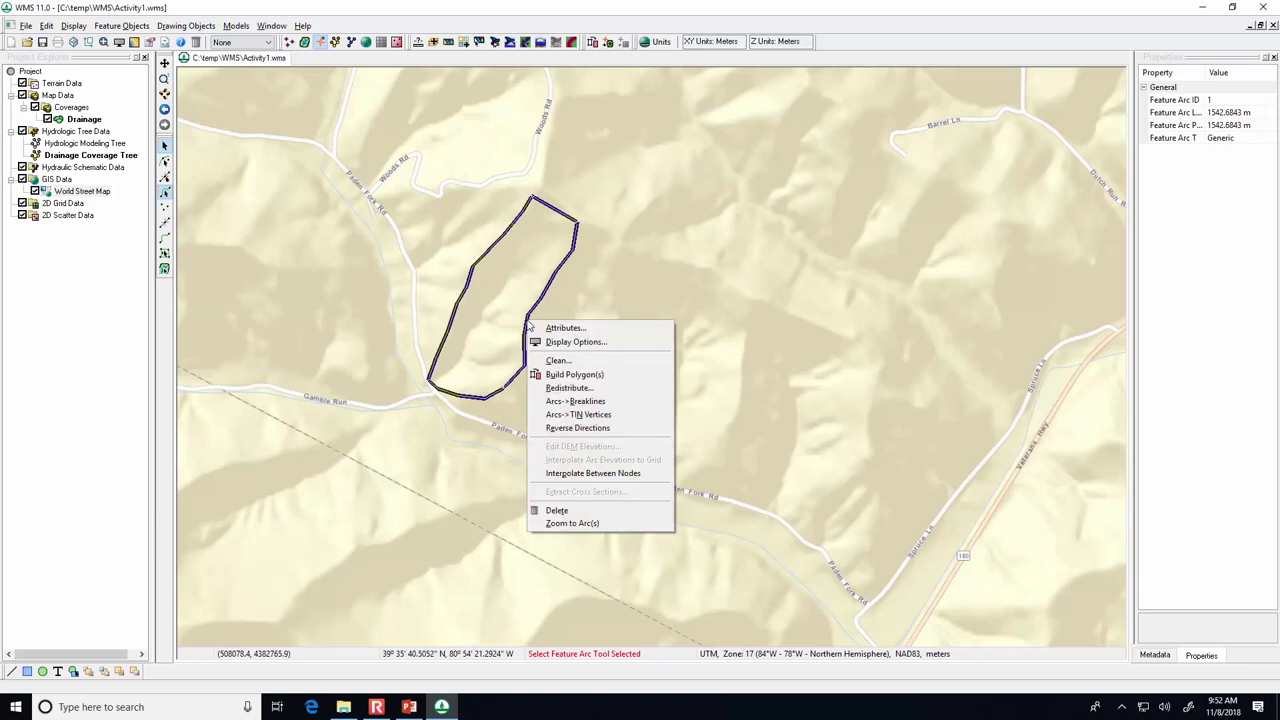
left_click(572, 375)
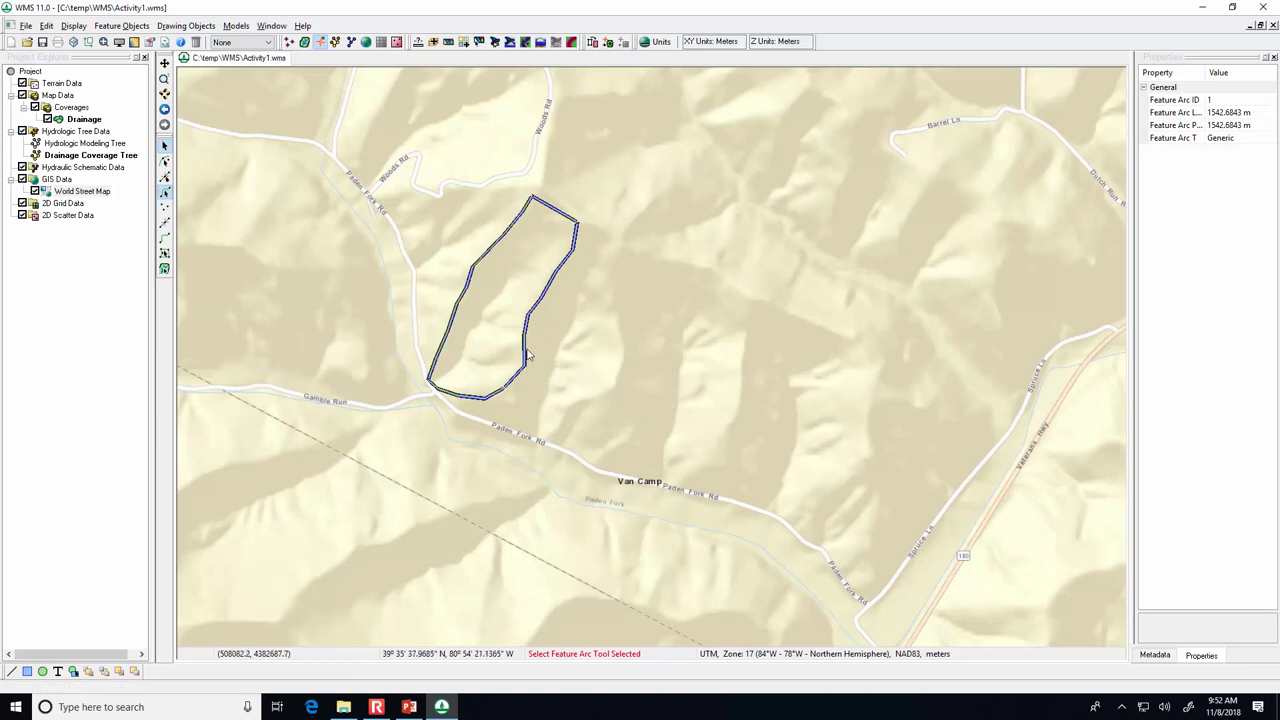
left_click(166, 256)
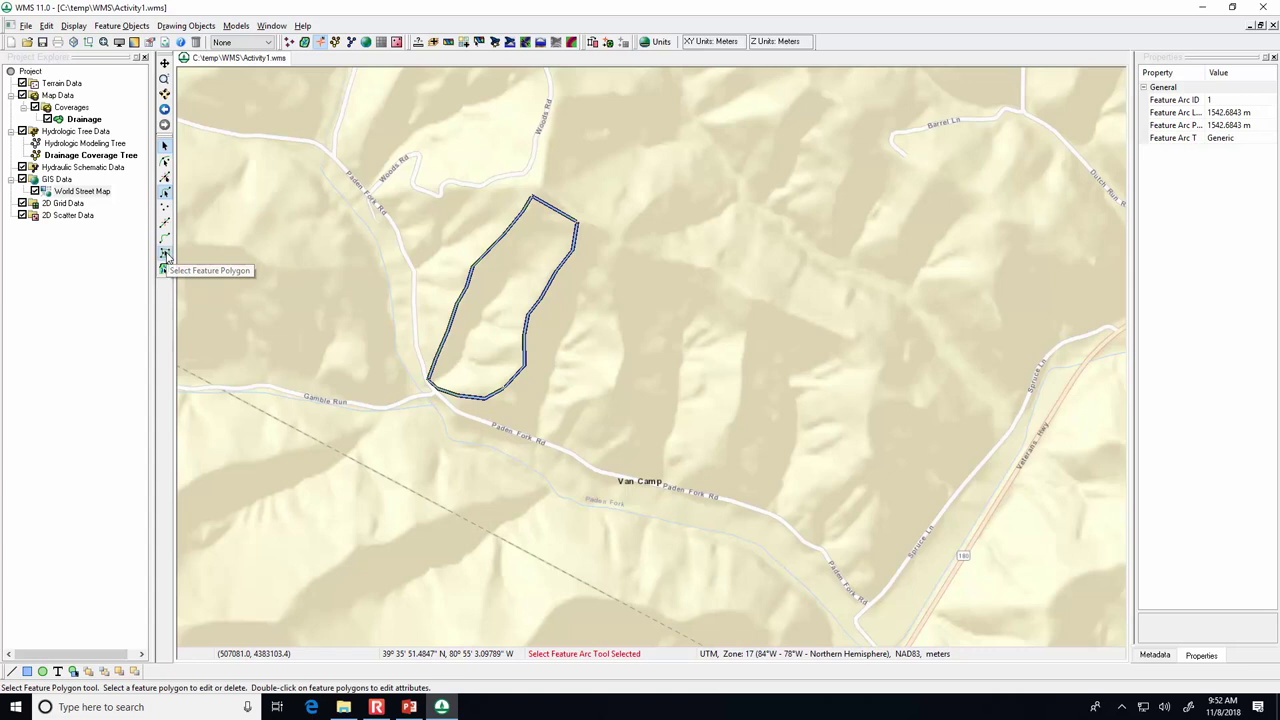
left_click(526, 366)
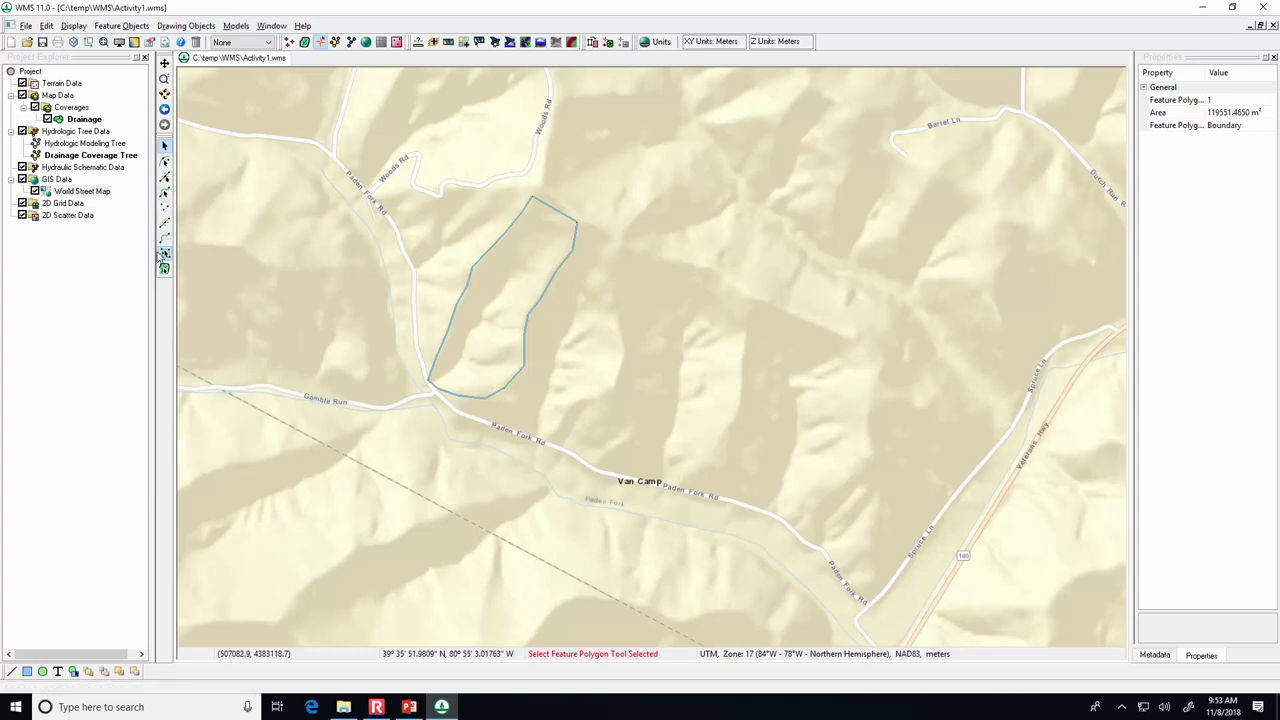
Repeat the polygon build on the same closed arc and select the resulting polygon to check its properties.
left_click(166, 238)
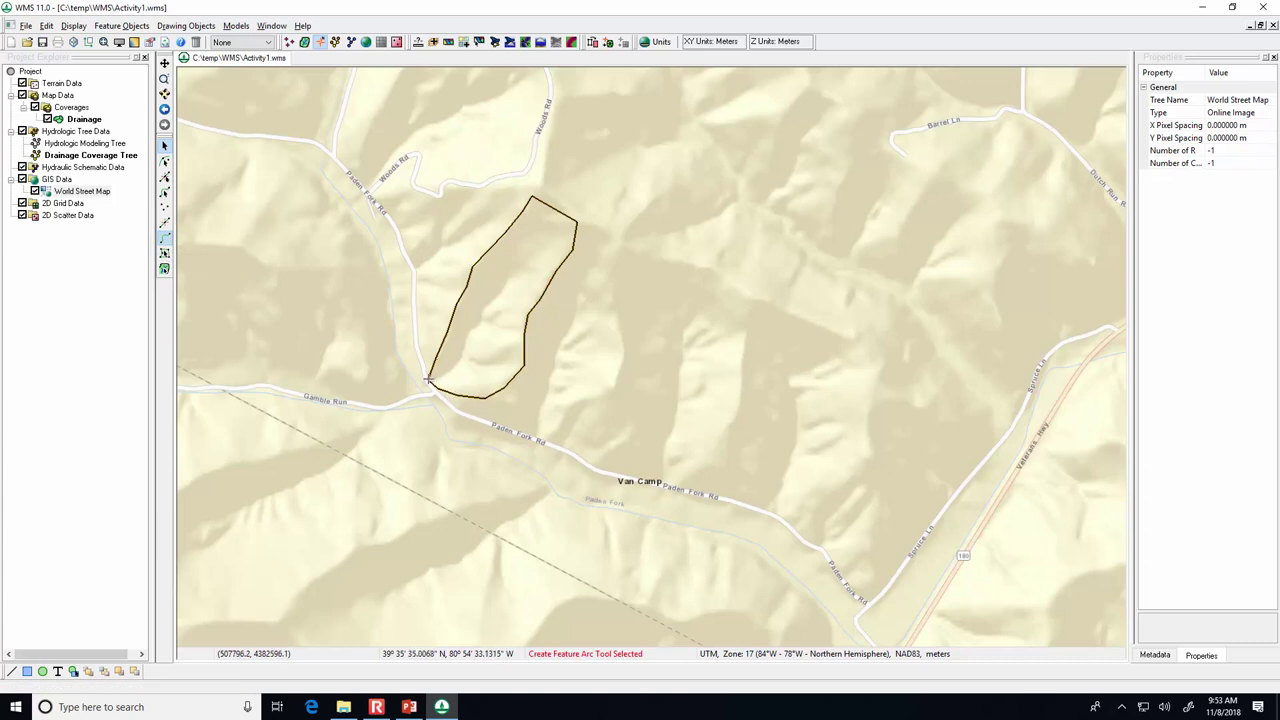
left_click(167, 193)
left_click(524, 345)
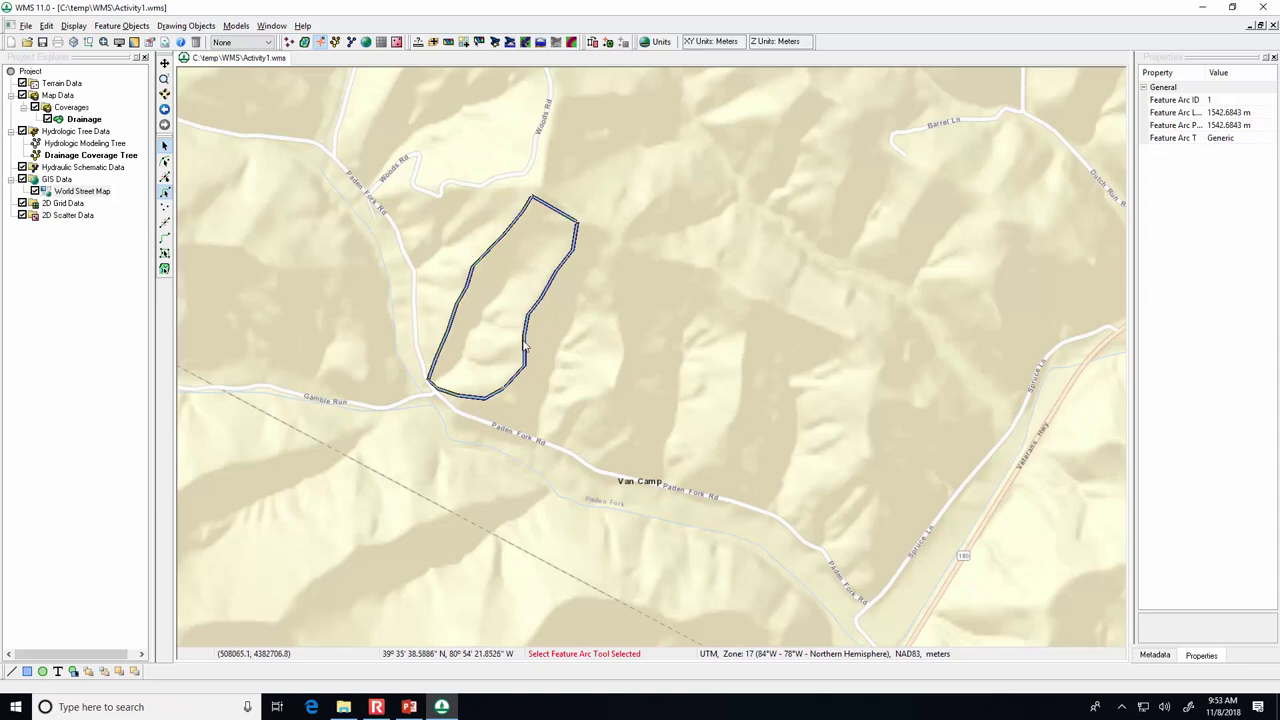
right_click(524, 345)
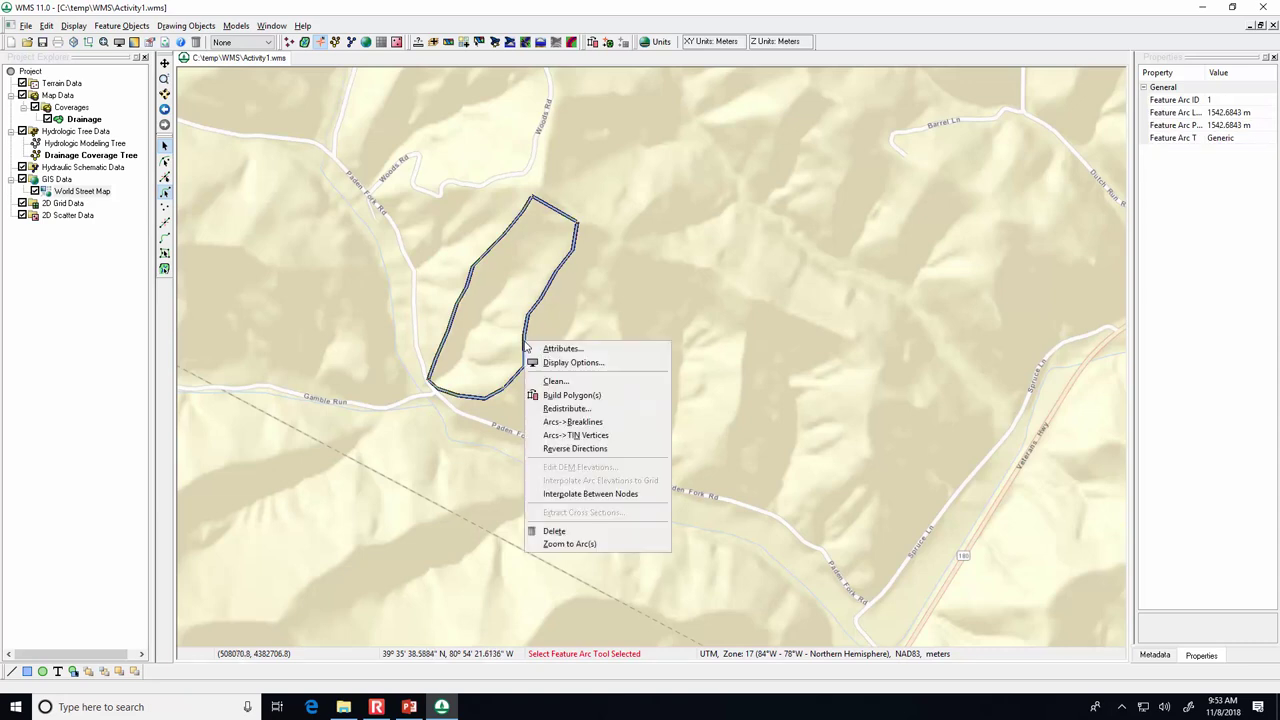
left_click(551, 398)
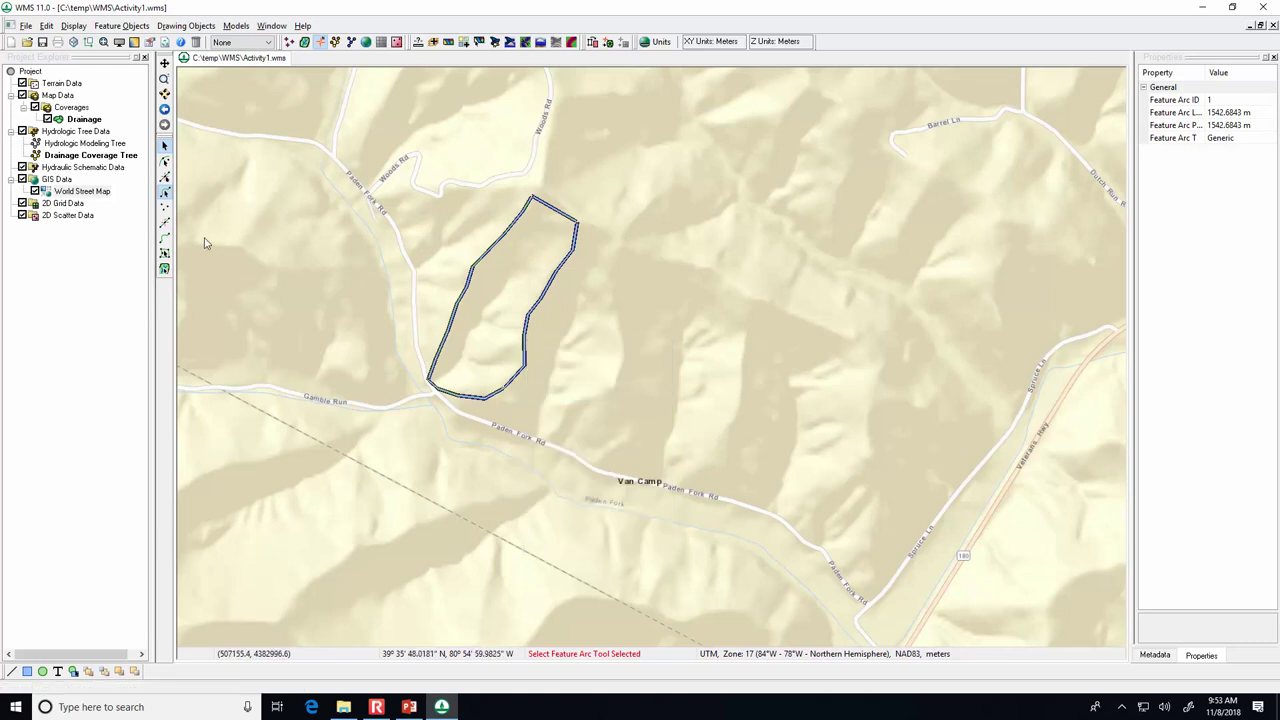
left_click(165, 254)
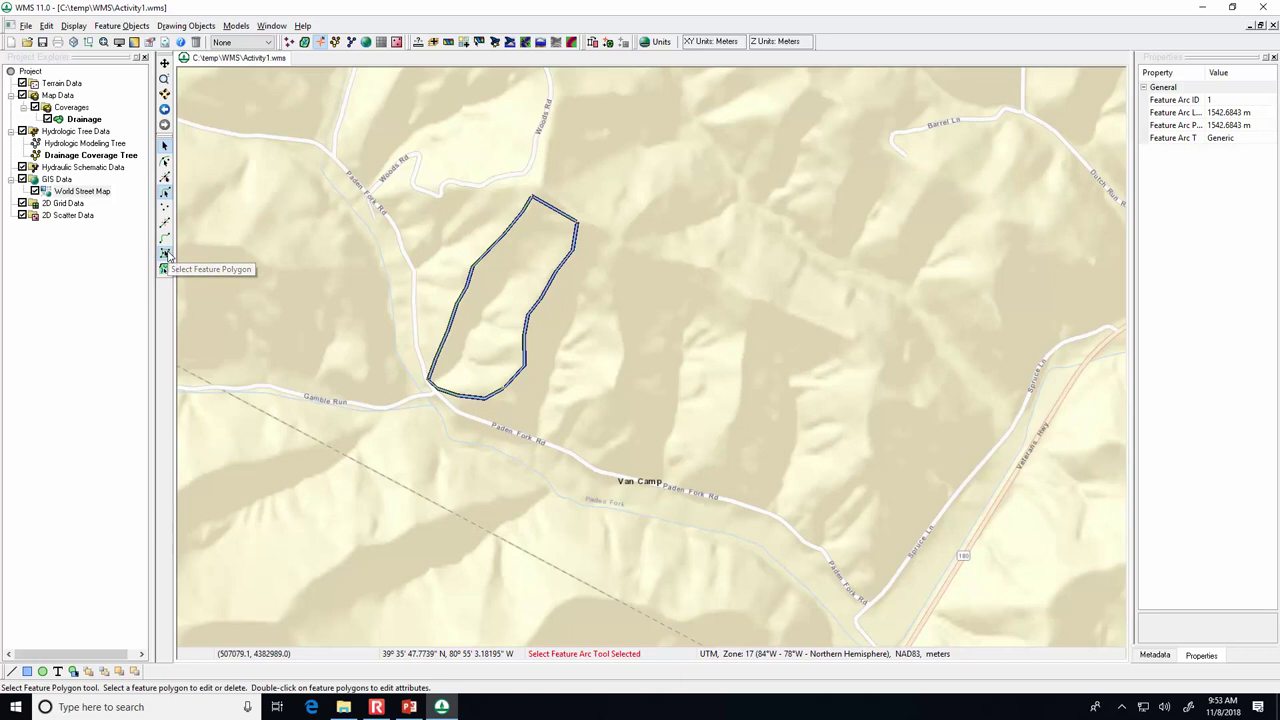
left_click(525, 358)
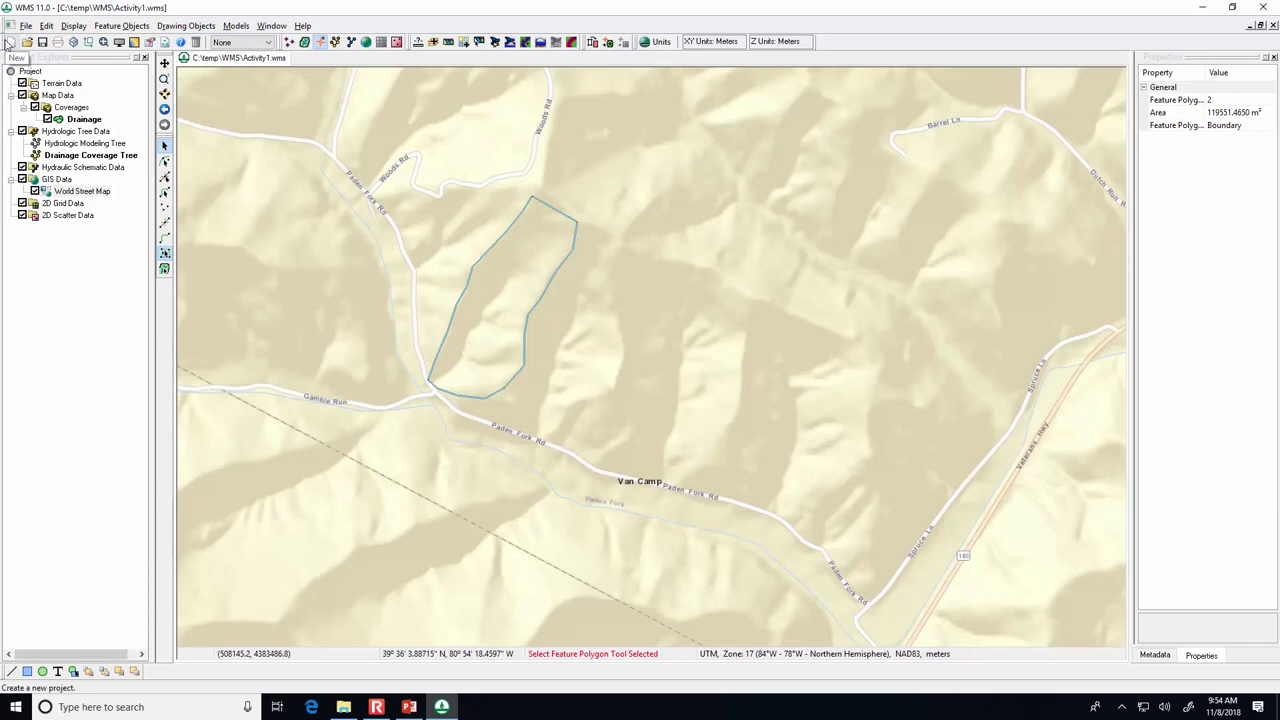
left_click(376, 707)
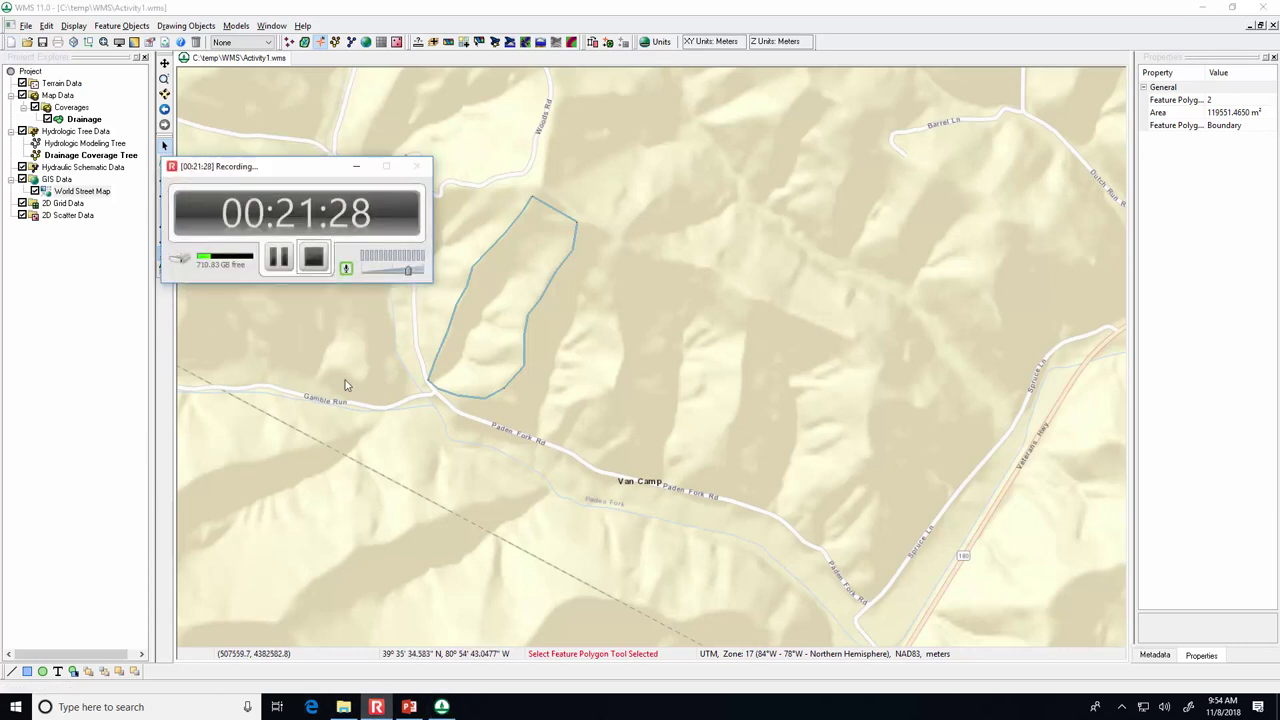
left_click(279, 258)
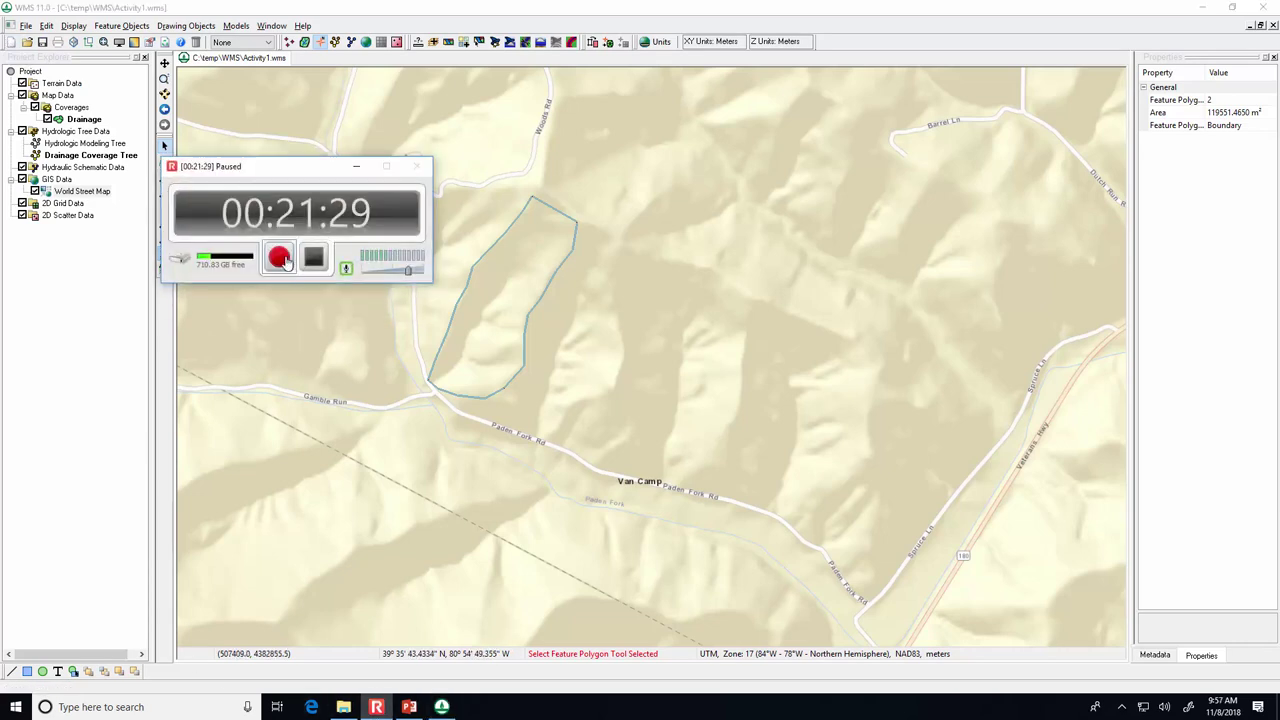
Start a new project without saving changes, and save it through the hydrologic modeling wizard as C:\temp\WMS\Activity1.wms, replacing the existing file.
left_click(13, 44)
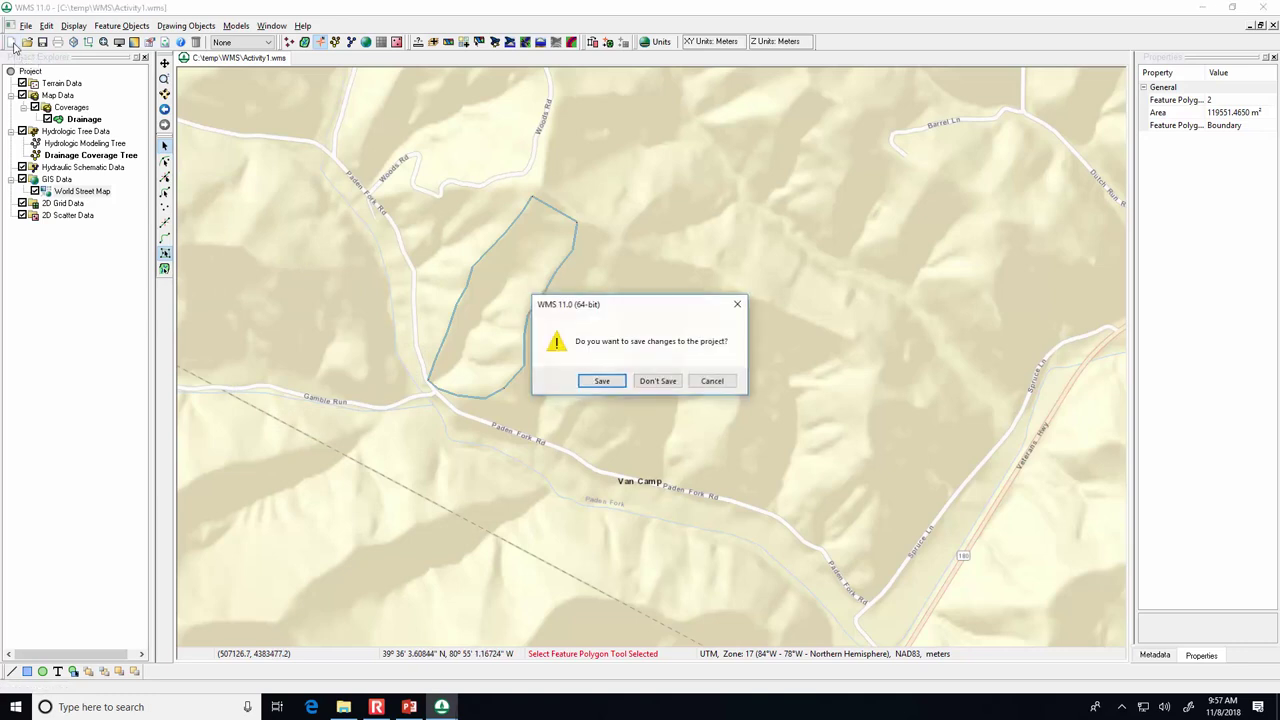
left_click(658, 386)
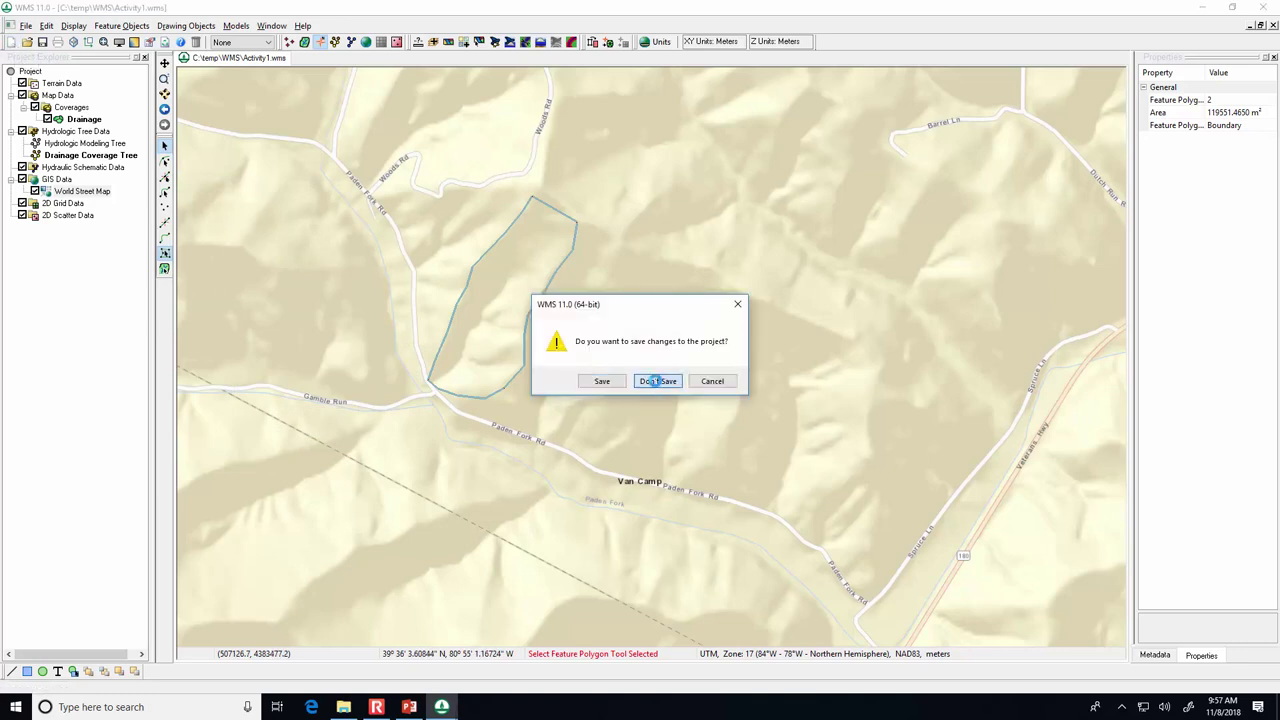
left_click(494, 44)
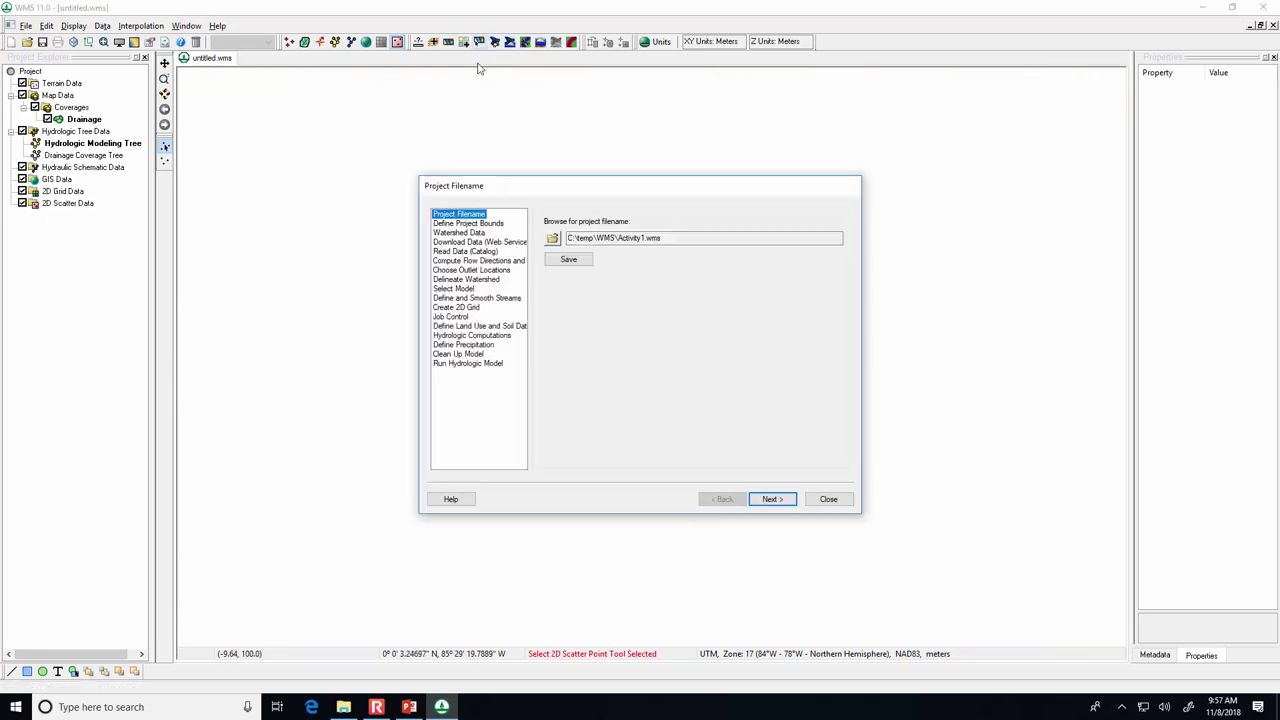
left_click(566, 262)
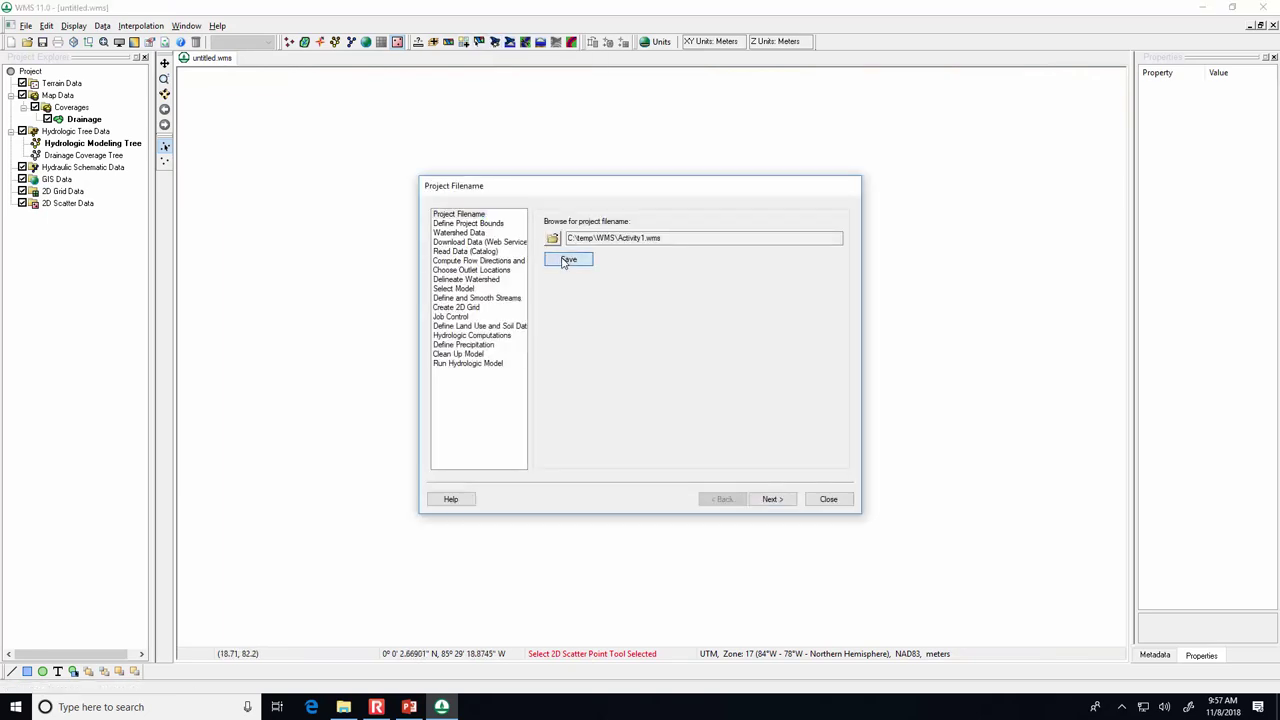
left_click(688, 381)
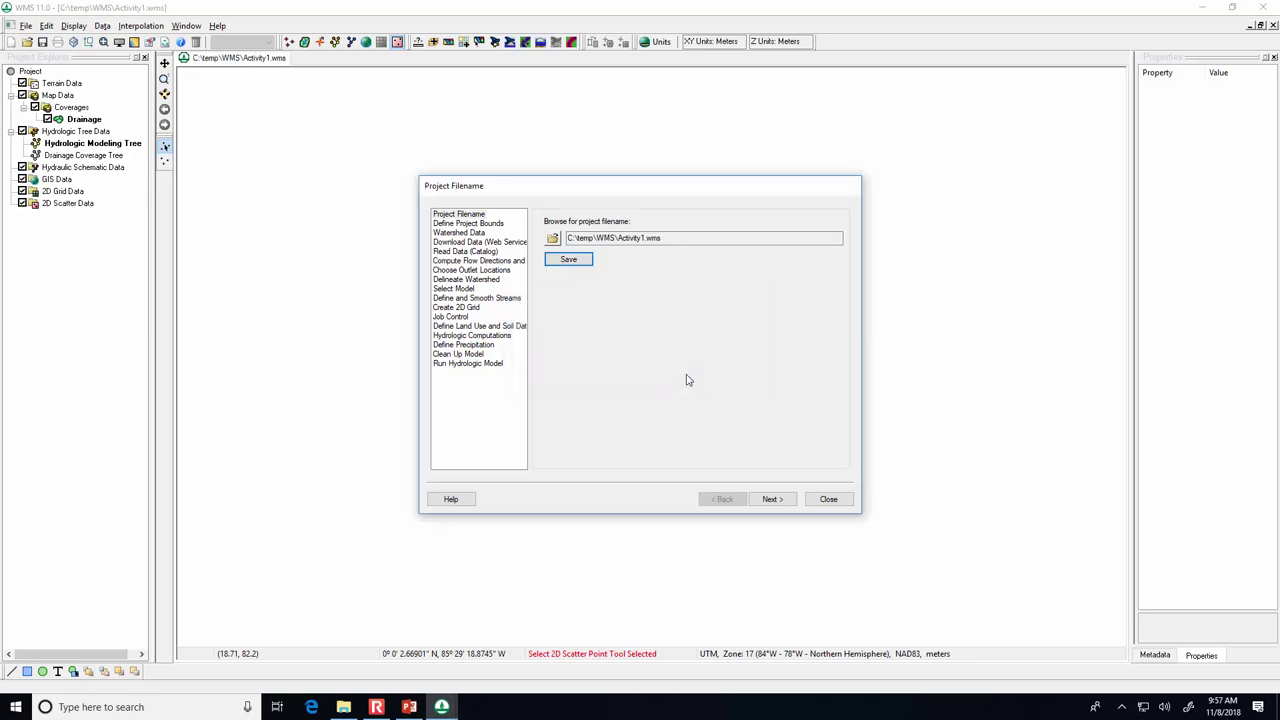
Define the project boundary from the map locator's extent around Van Camp and continue to the watershed data settings.
left_click(492, 228)
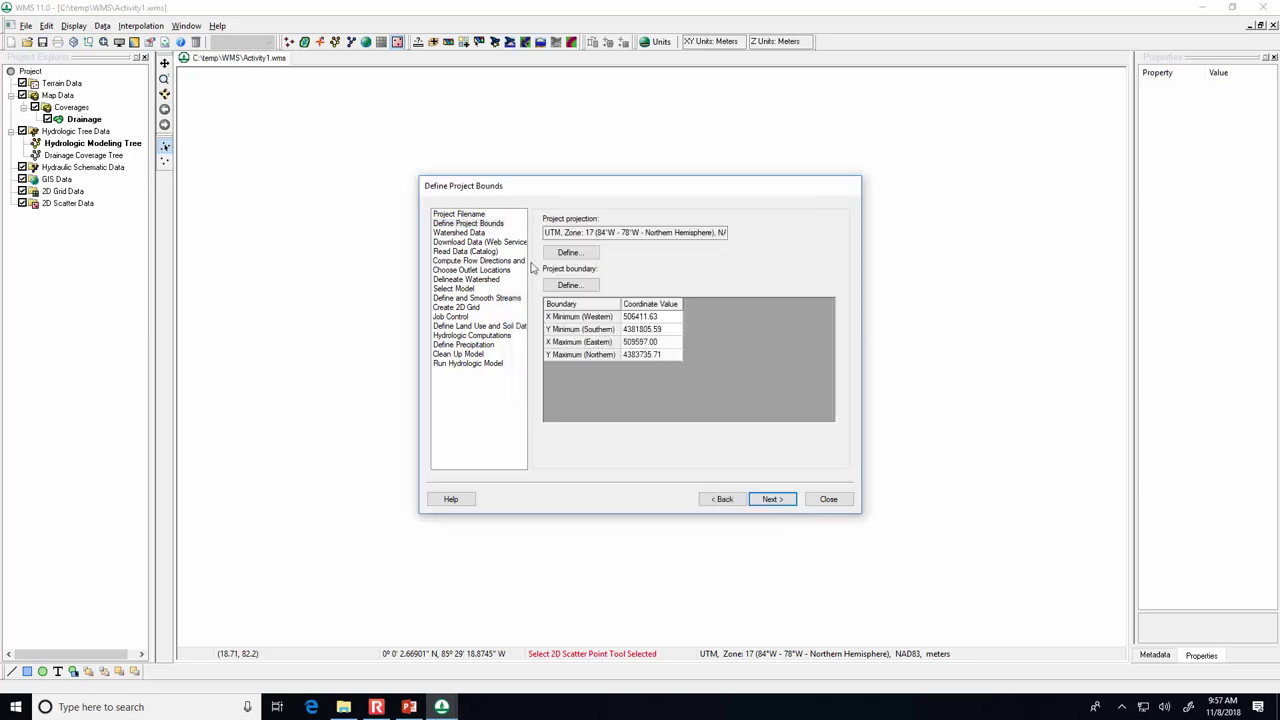
left_click(570, 286)
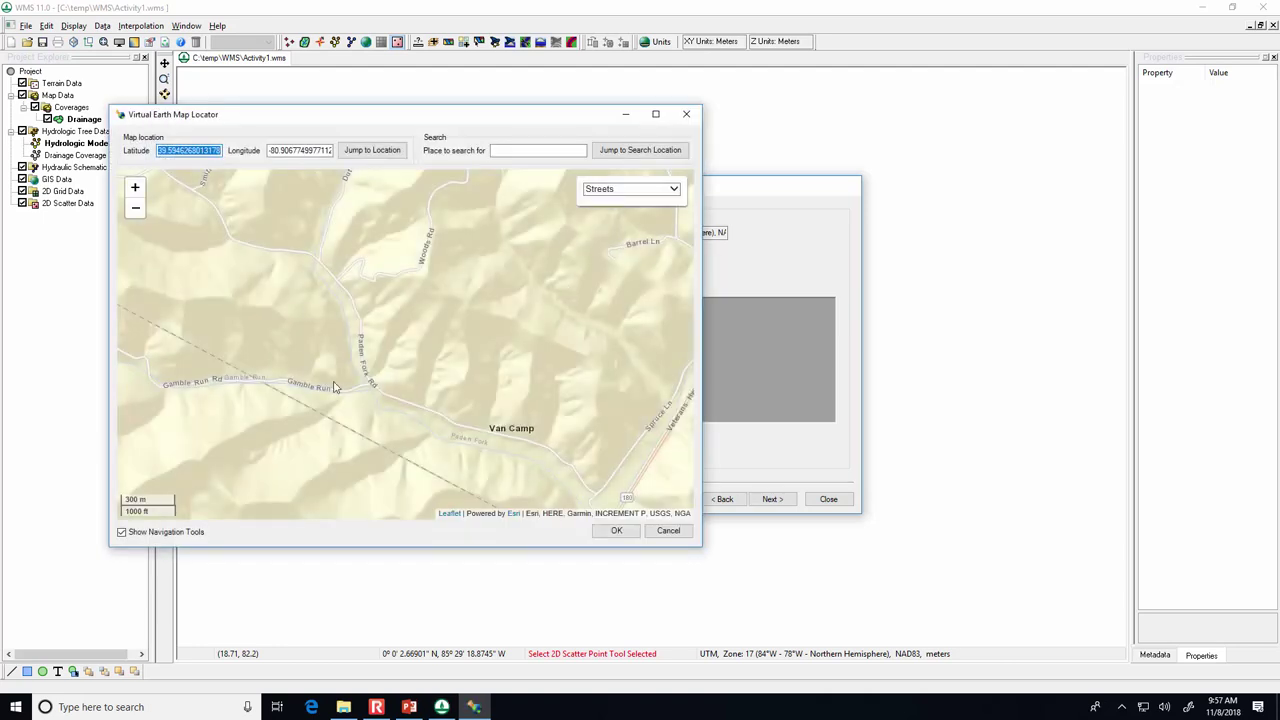
left_click(616, 530)
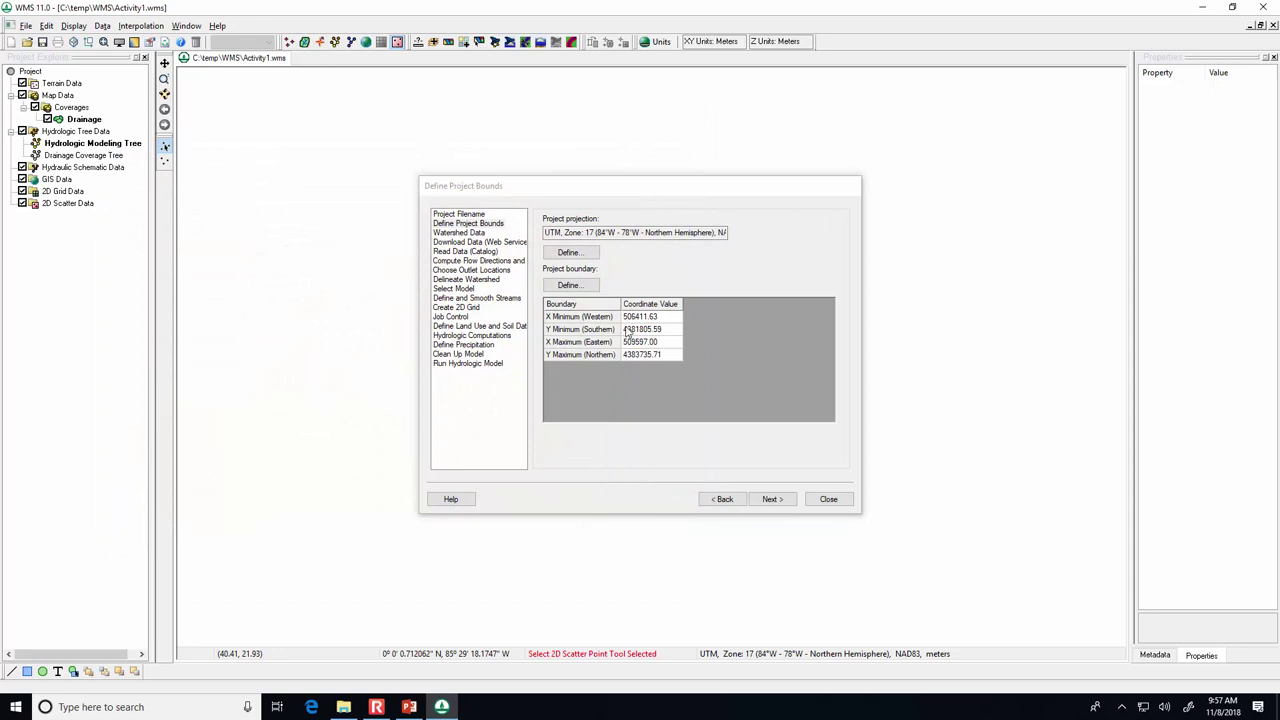
left_click(775, 499)
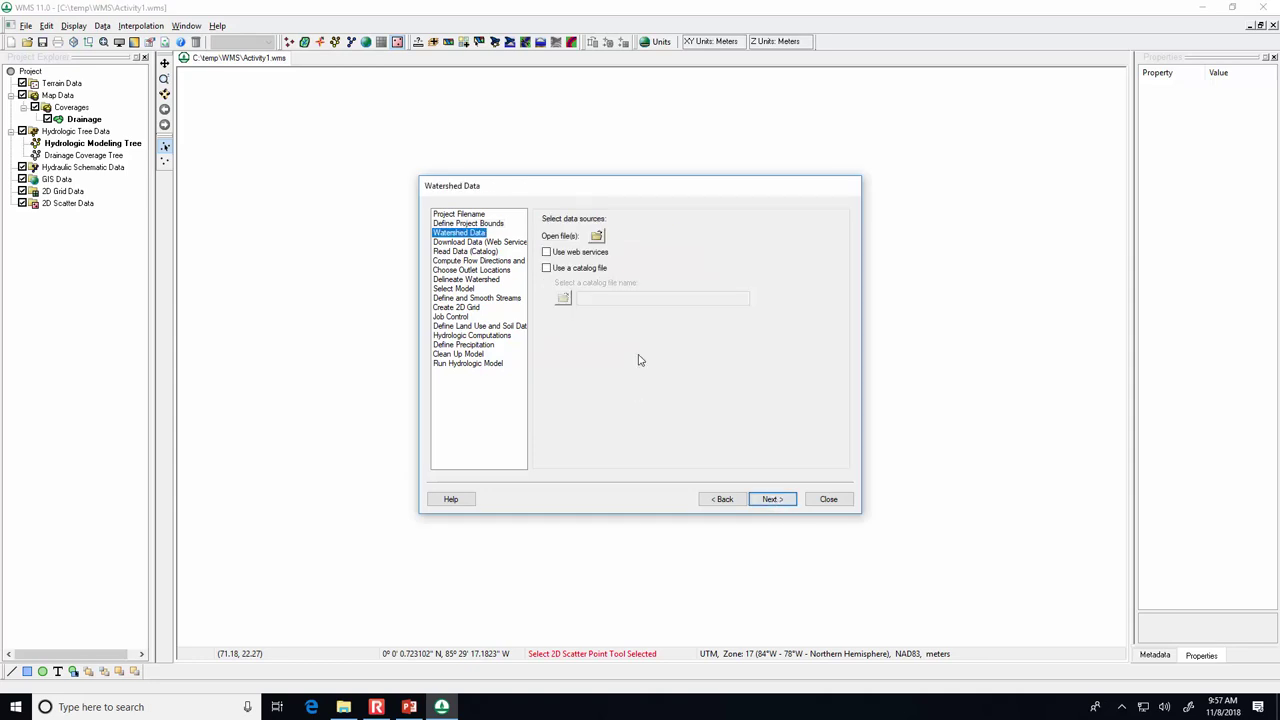
Use web services as the watershed data source and select Worldwide Elevation Data (Variable Resolution) for download.
left_click(547, 254)
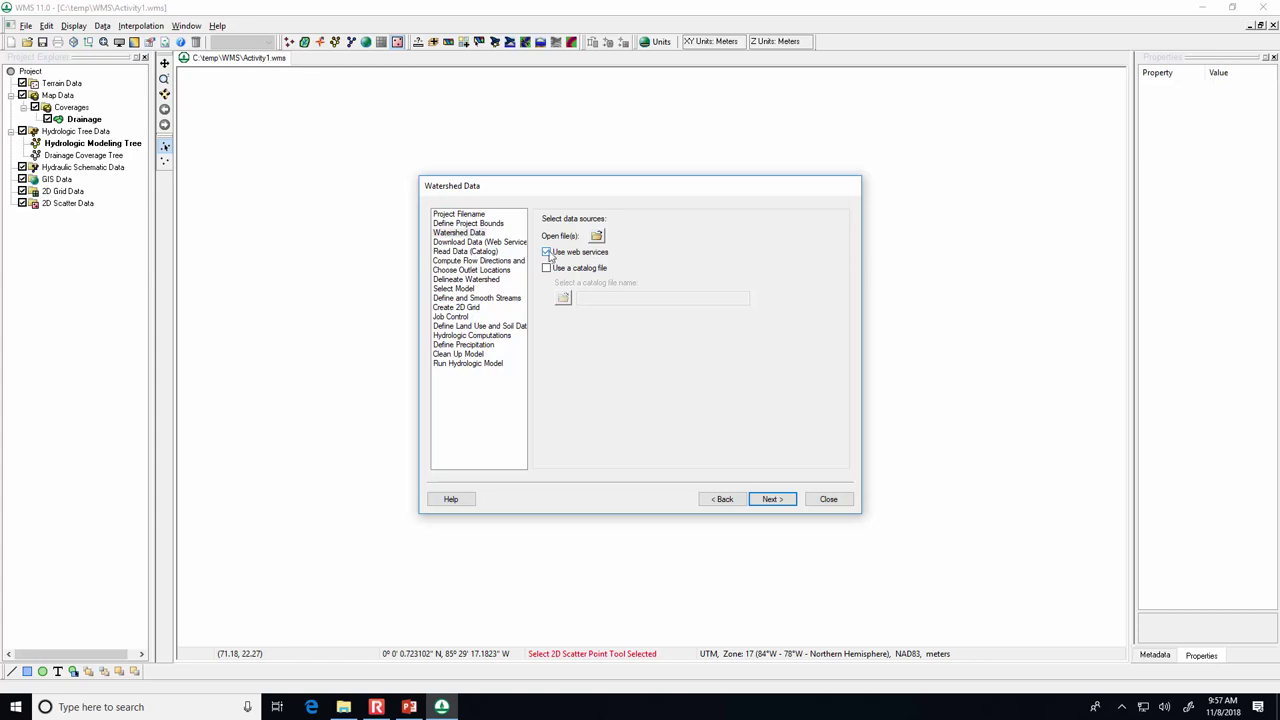
left_click(769, 499)
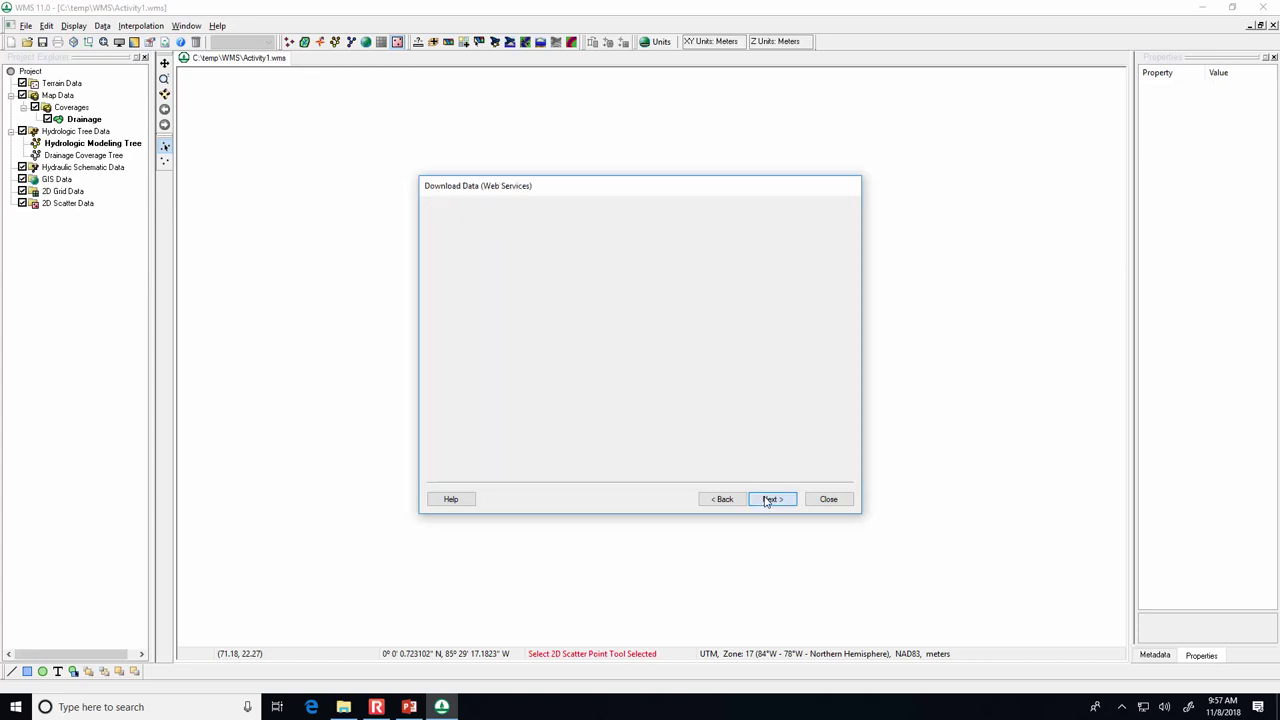
left_click_drag(604, 246, 697, 246)
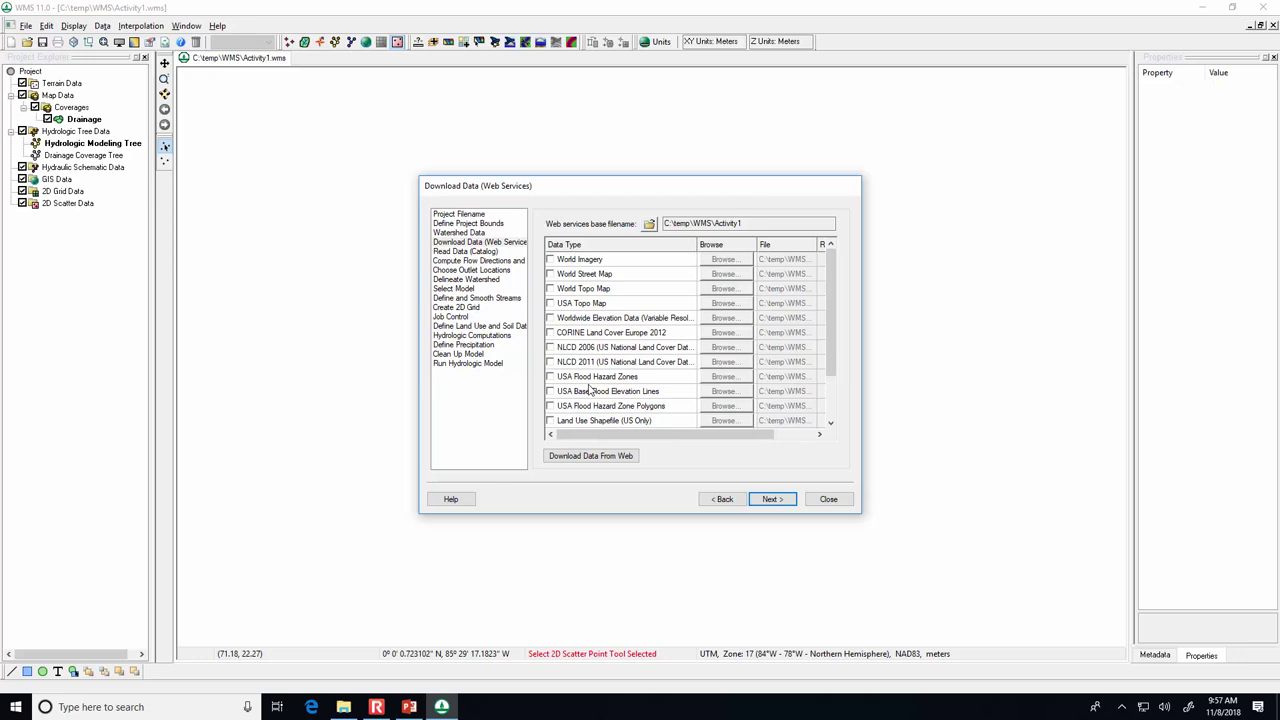
left_click(550, 317)
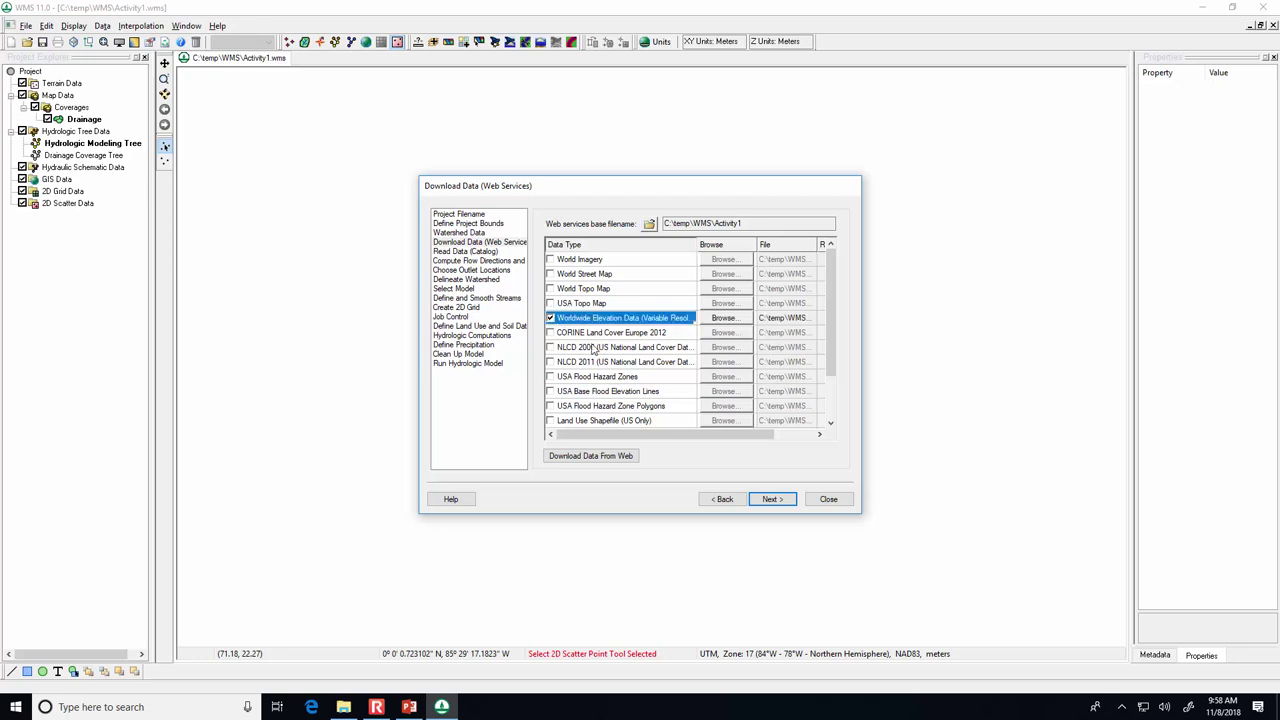
Download the elevation data from the web at zoom level 15 (3.7 m resolution) and close the modeling wizard.
left_click(614, 457)
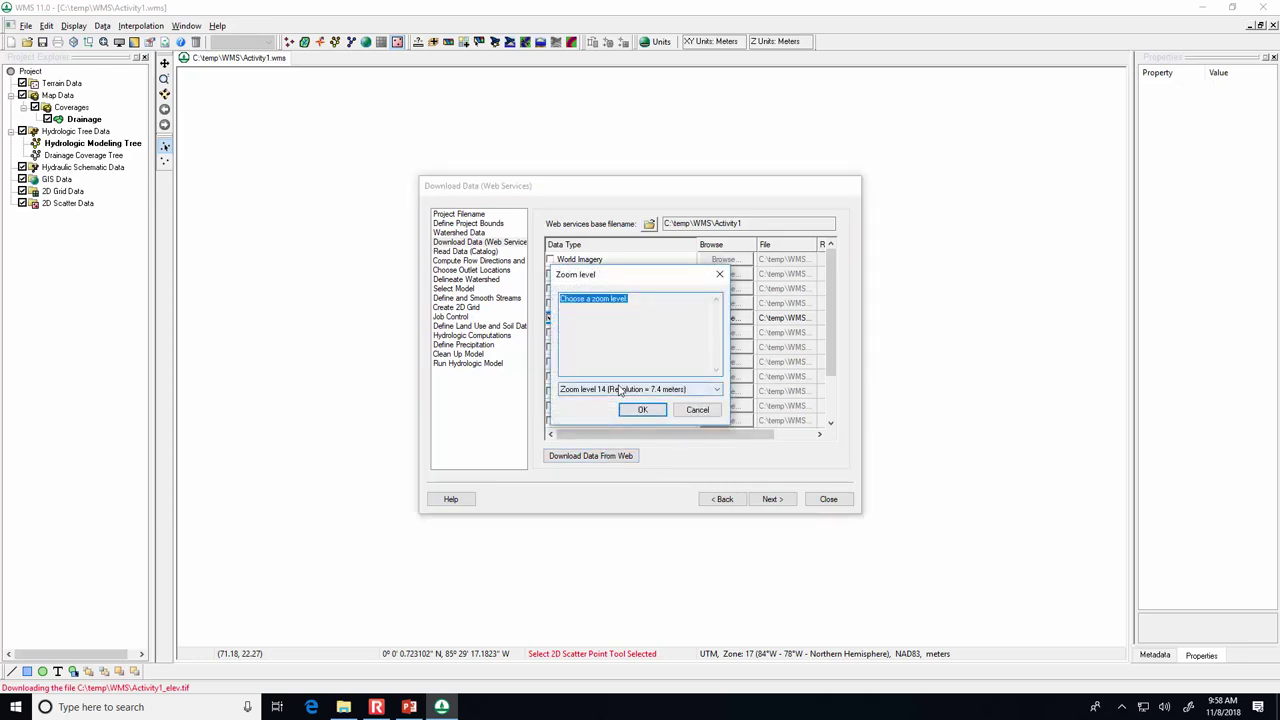
left_click(620, 390)
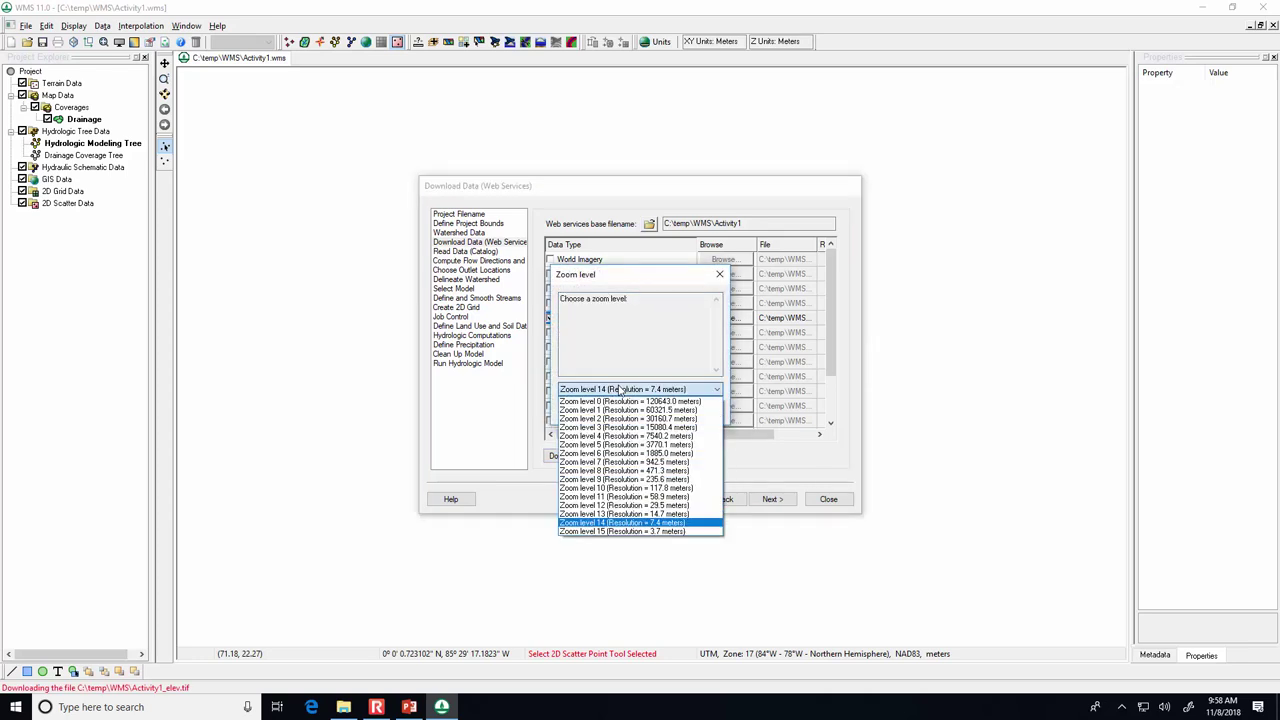
left_click(618, 532)
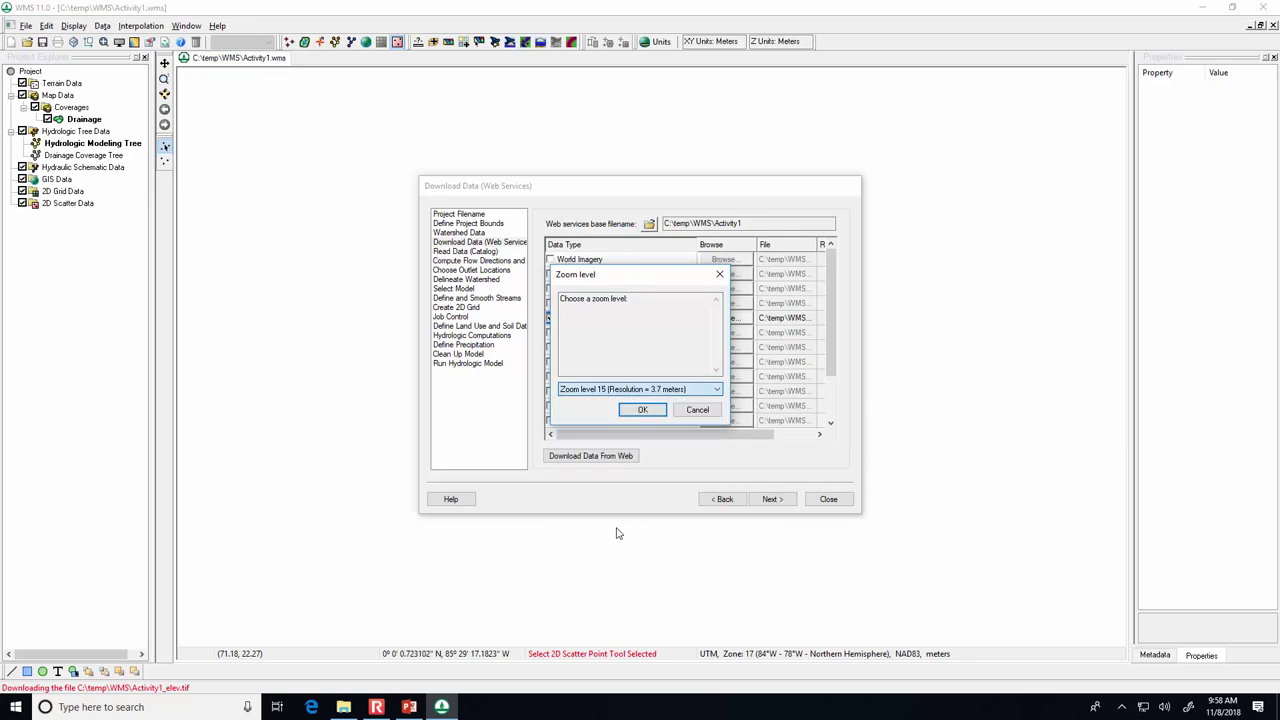
left_click(643, 412)
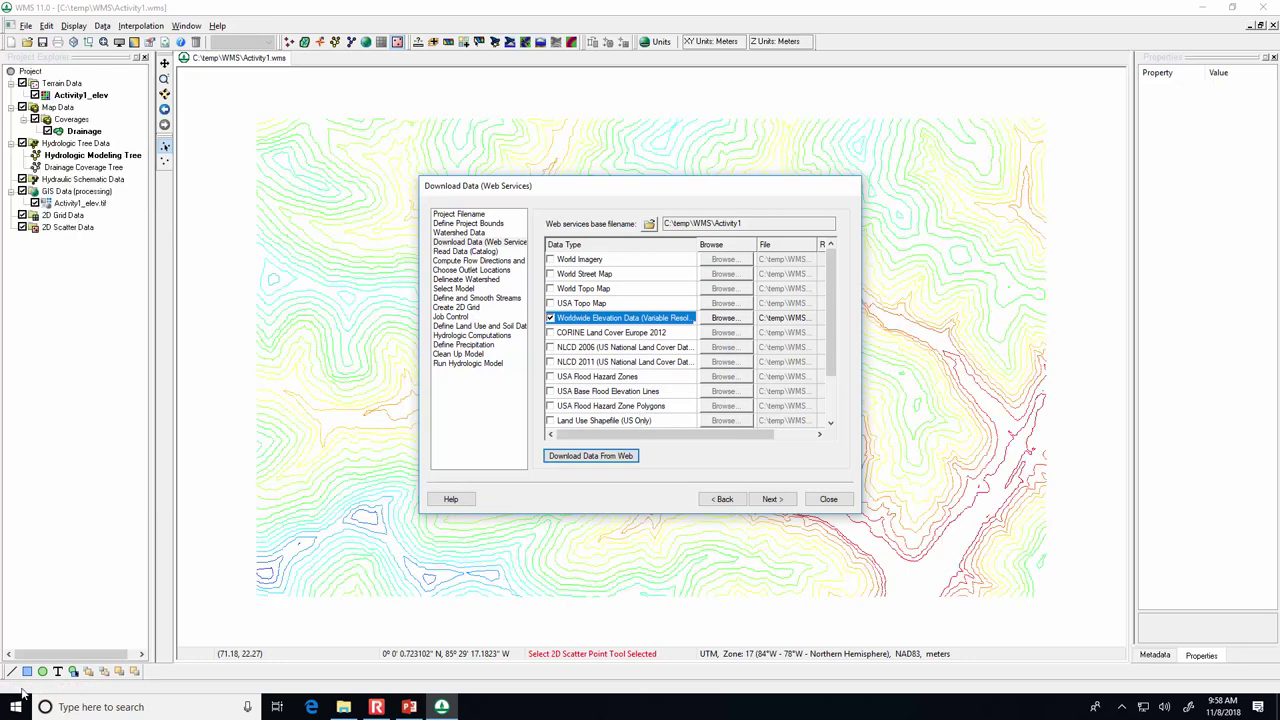
left_click(829, 499)
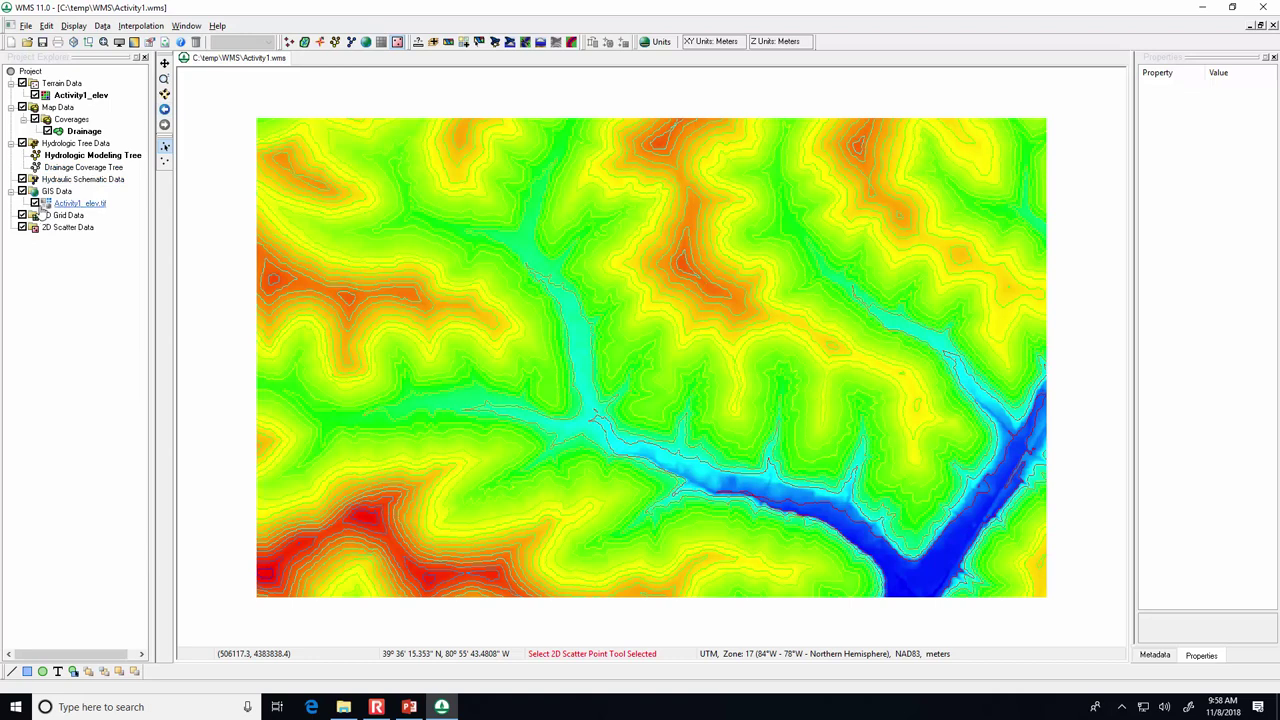
Hide the Activity1_elev.tif raster in the GIS data so only the elevation contours are displayed.
left_click(35, 203)
left_click(35, 203)
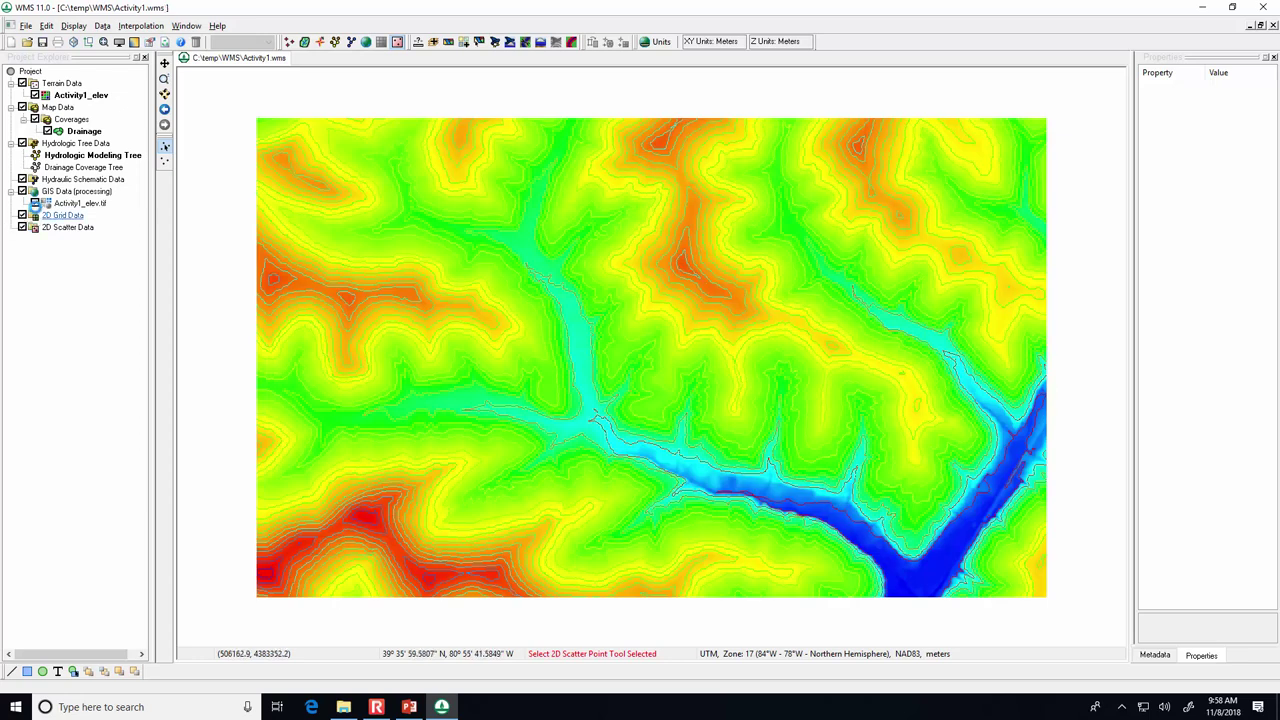
left_click(35, 203)
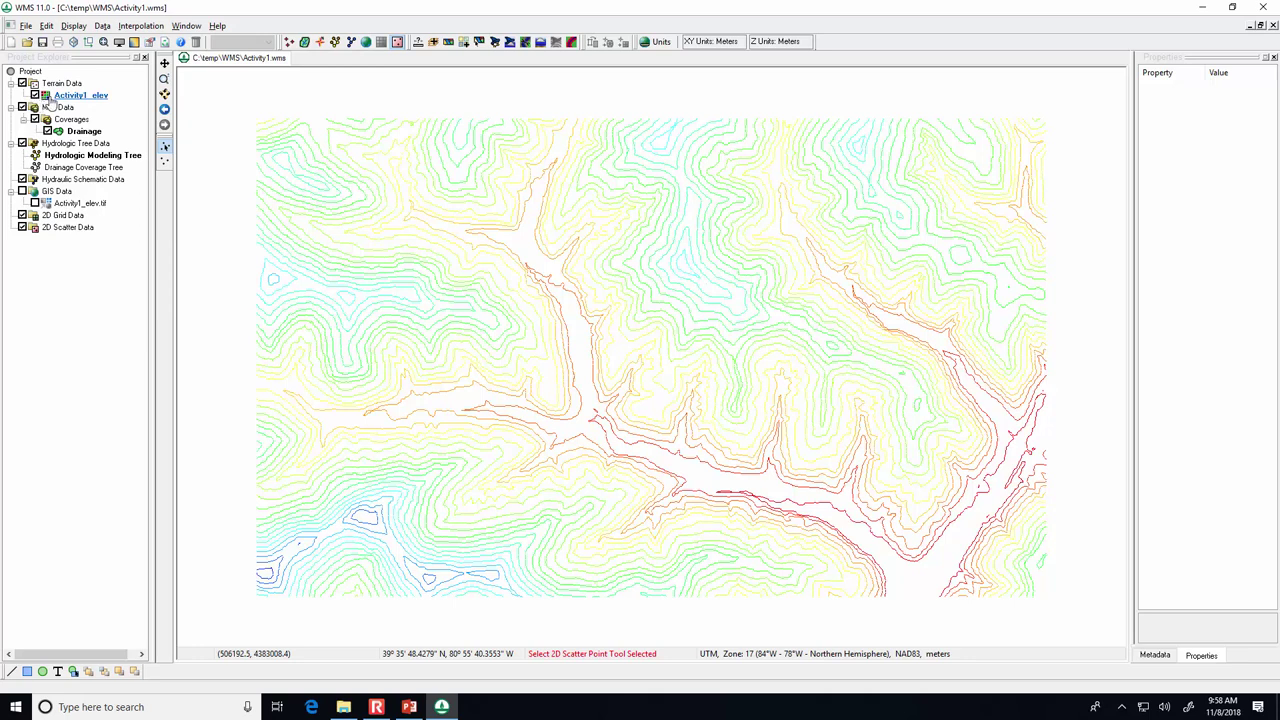
Add the World Street Map online map as a background beneath the elevation contours.
left_click(464, 42)
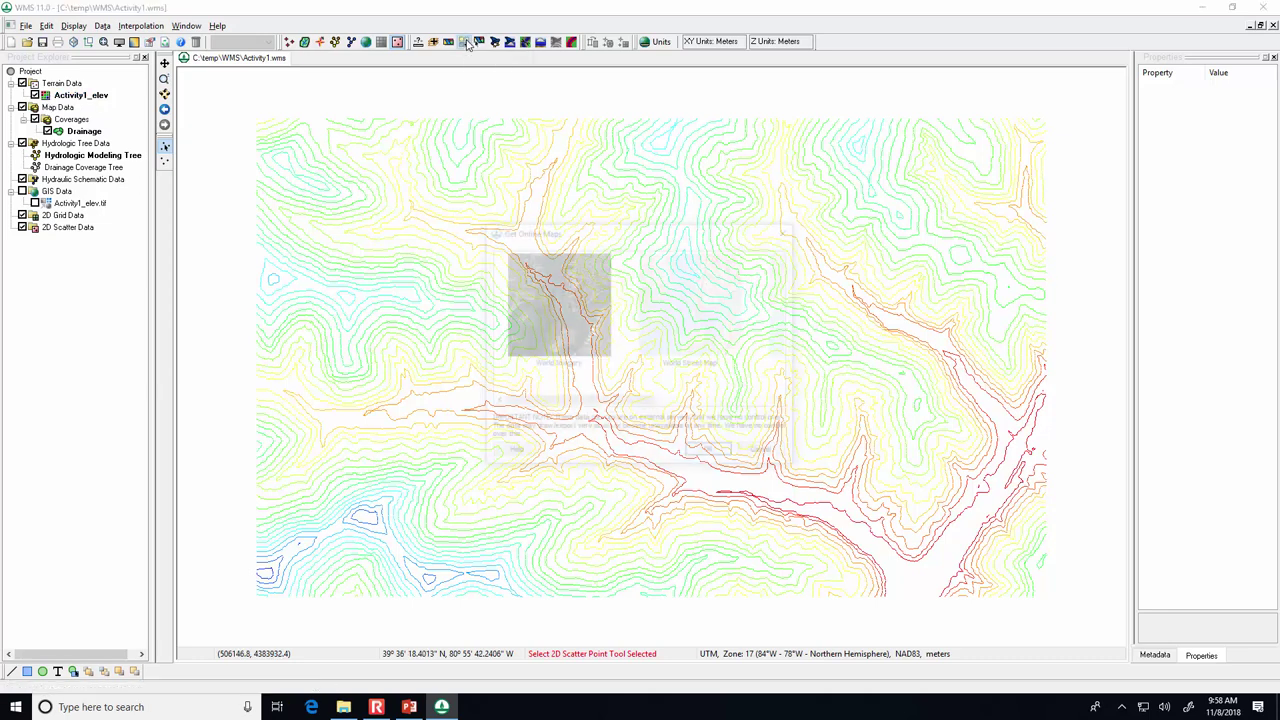
left_click(678, 328)
left_click(711, 453)
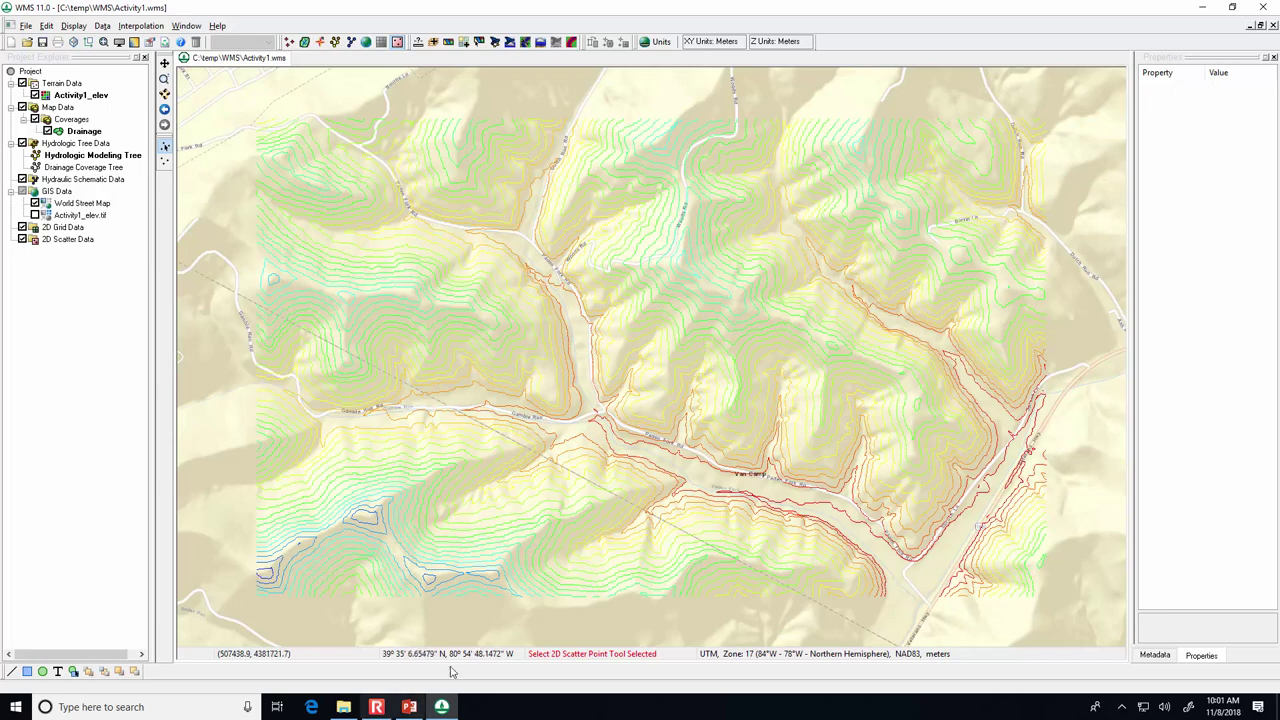
left_click(378, 708)
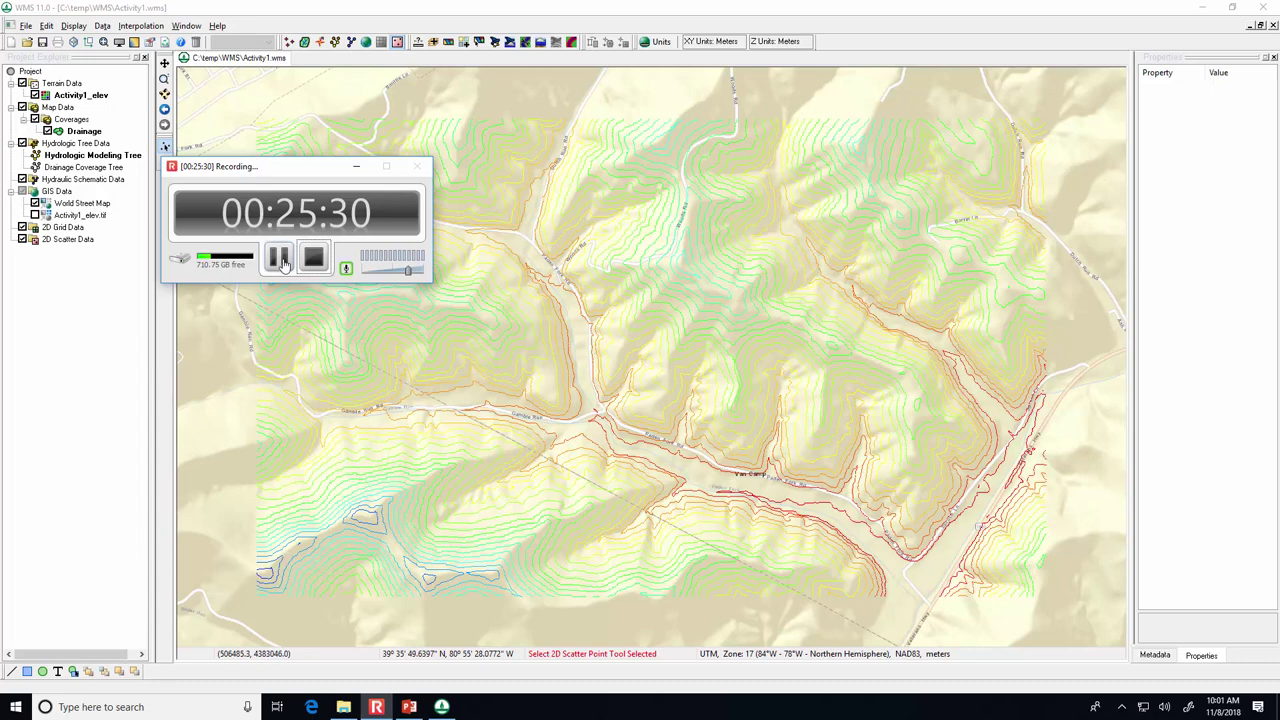
left_click(282, 262)
left_click(280, 262)
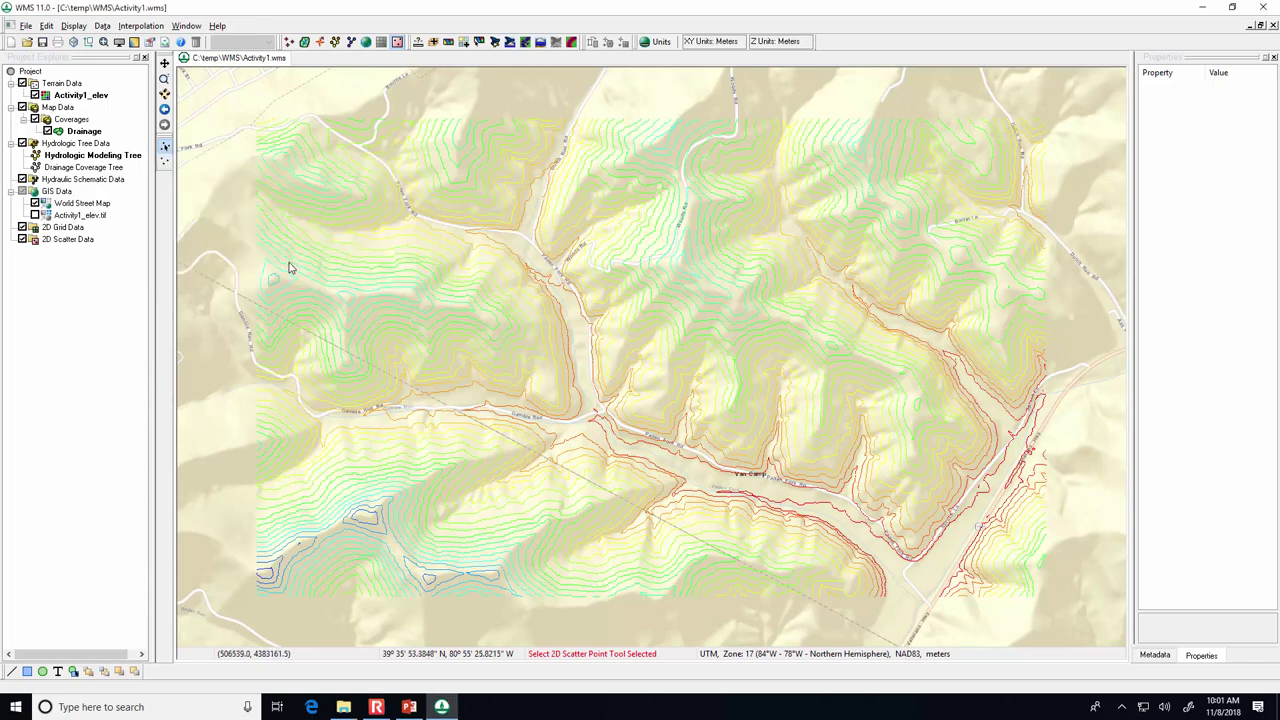
left_click(380, 708)
left_click(380, 708)
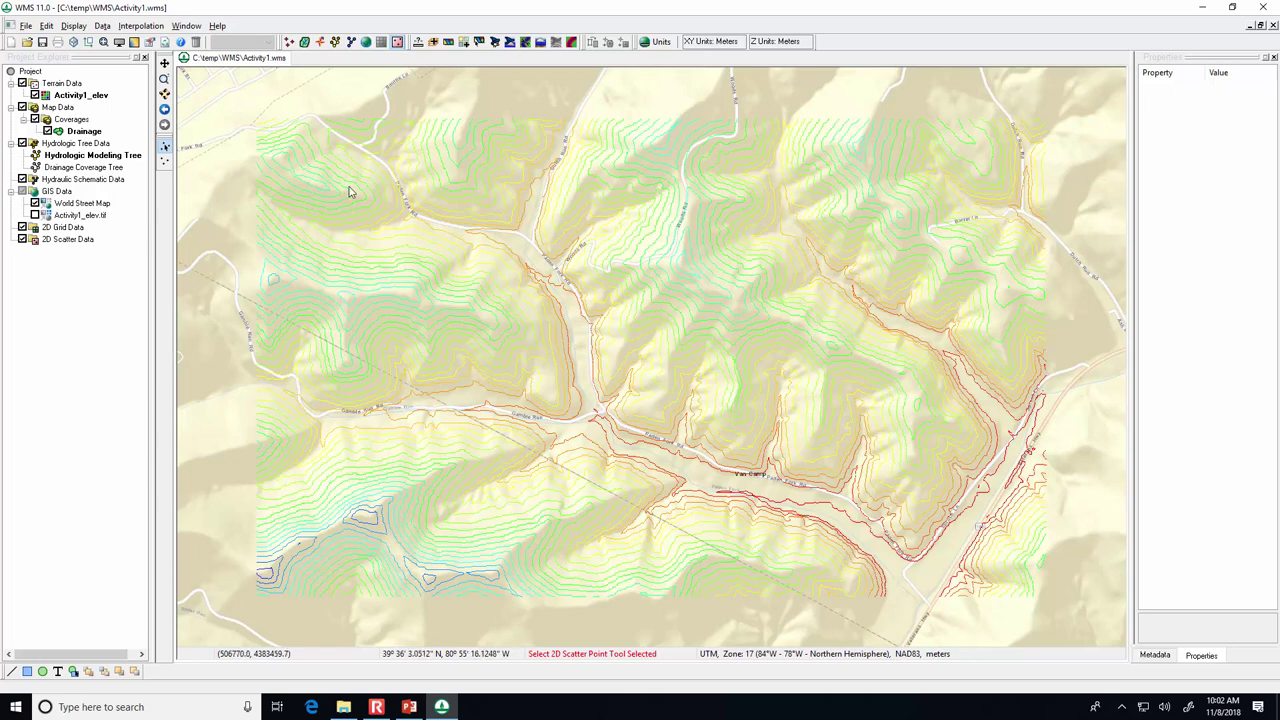
Reopen the modeling wizard at the flow direction and accumulation settings and set the sub-basin area units to acres.
left_click(496, 42)
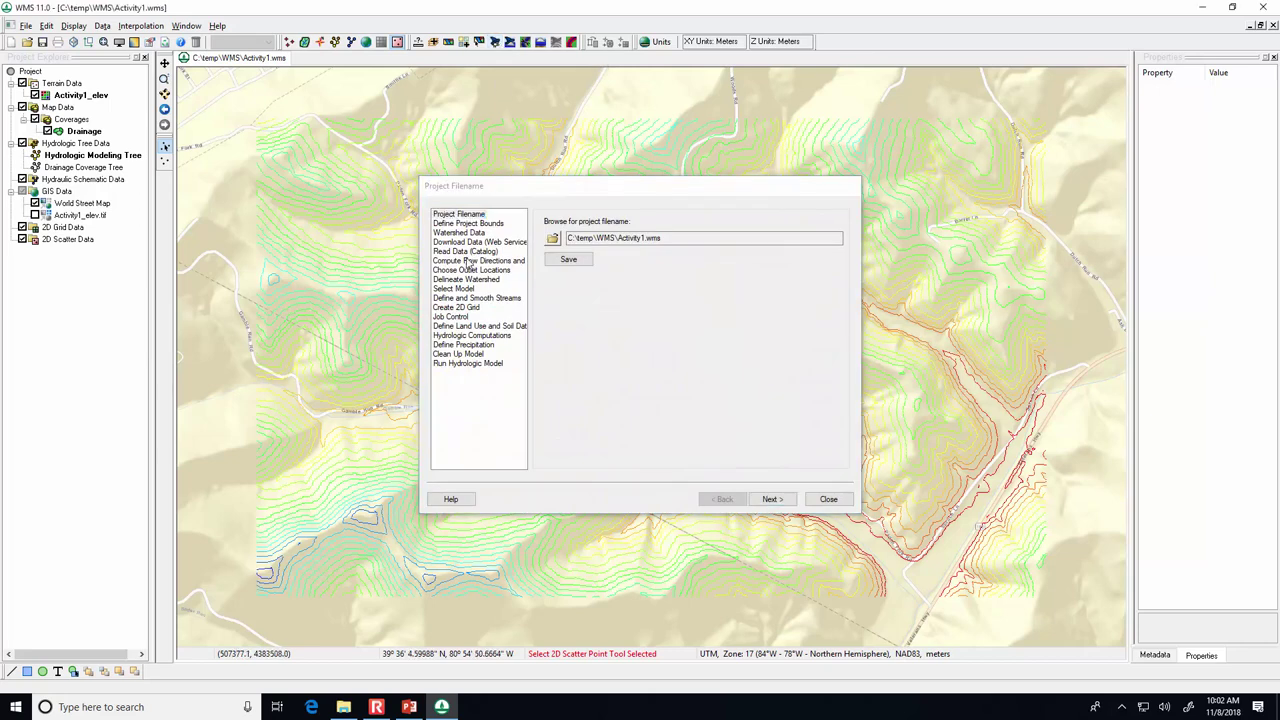
left_click(467, 261)
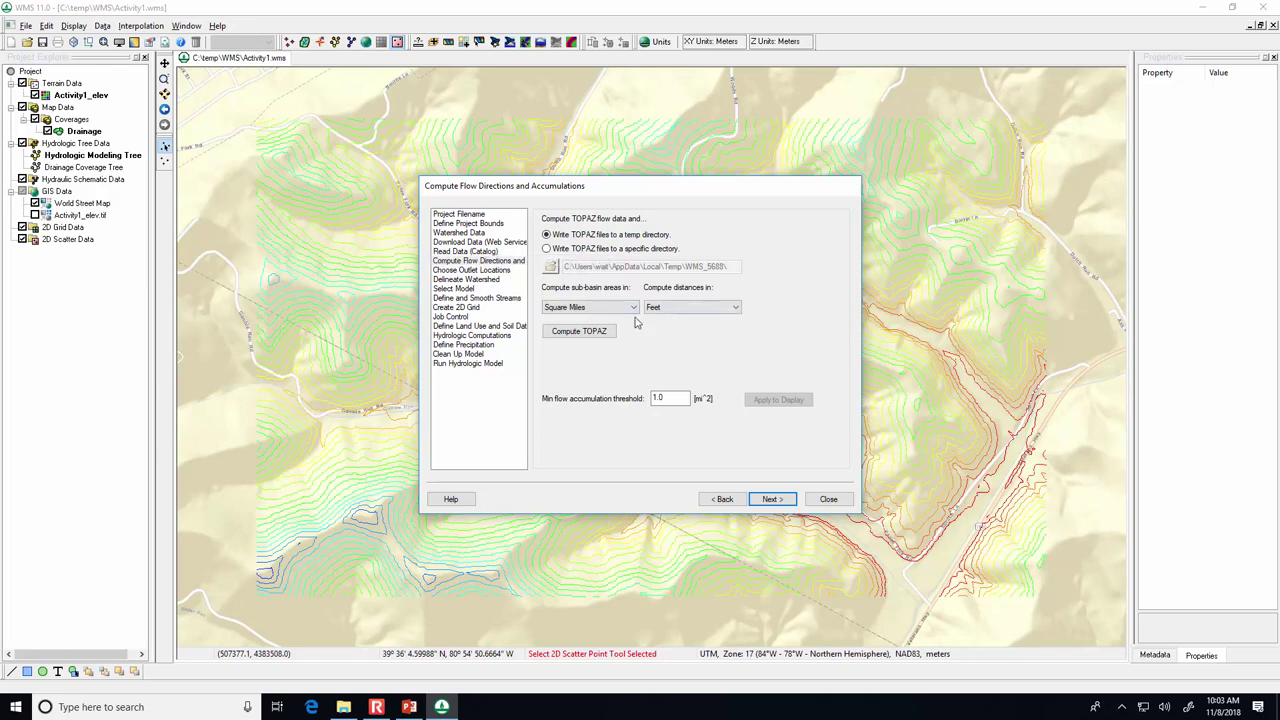
left_click(575, 309)
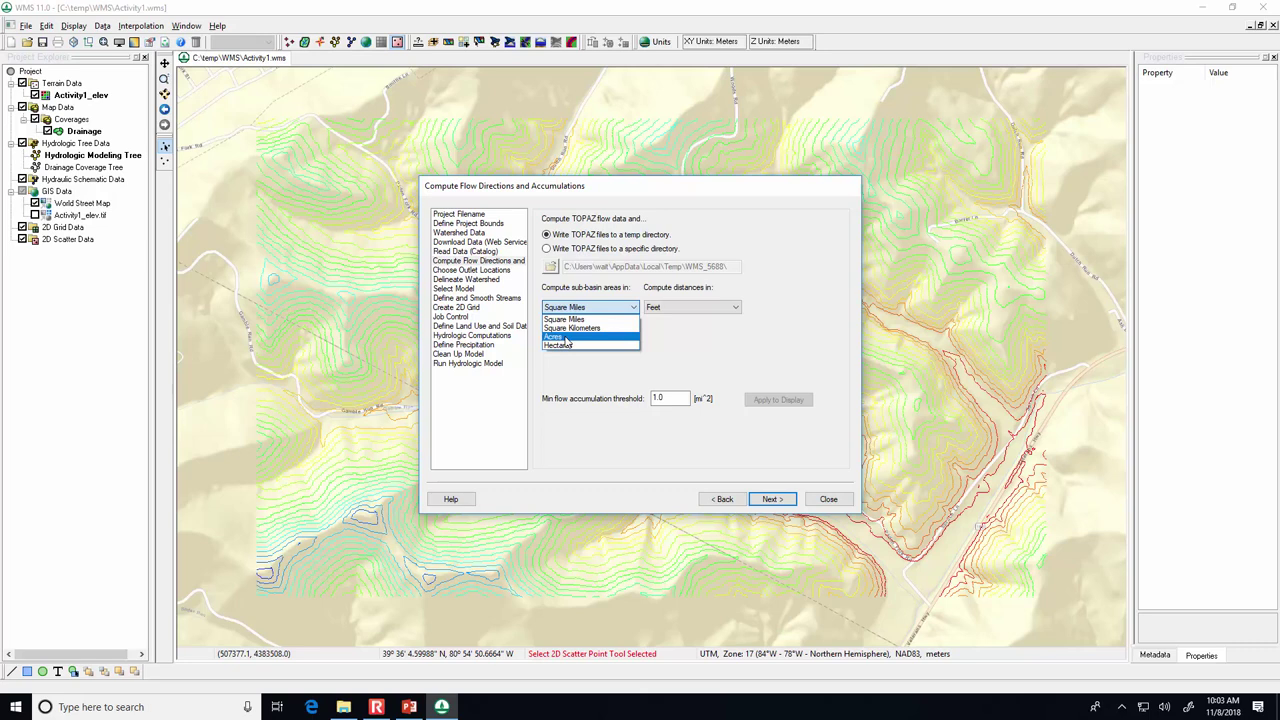
left_click(566, 339)
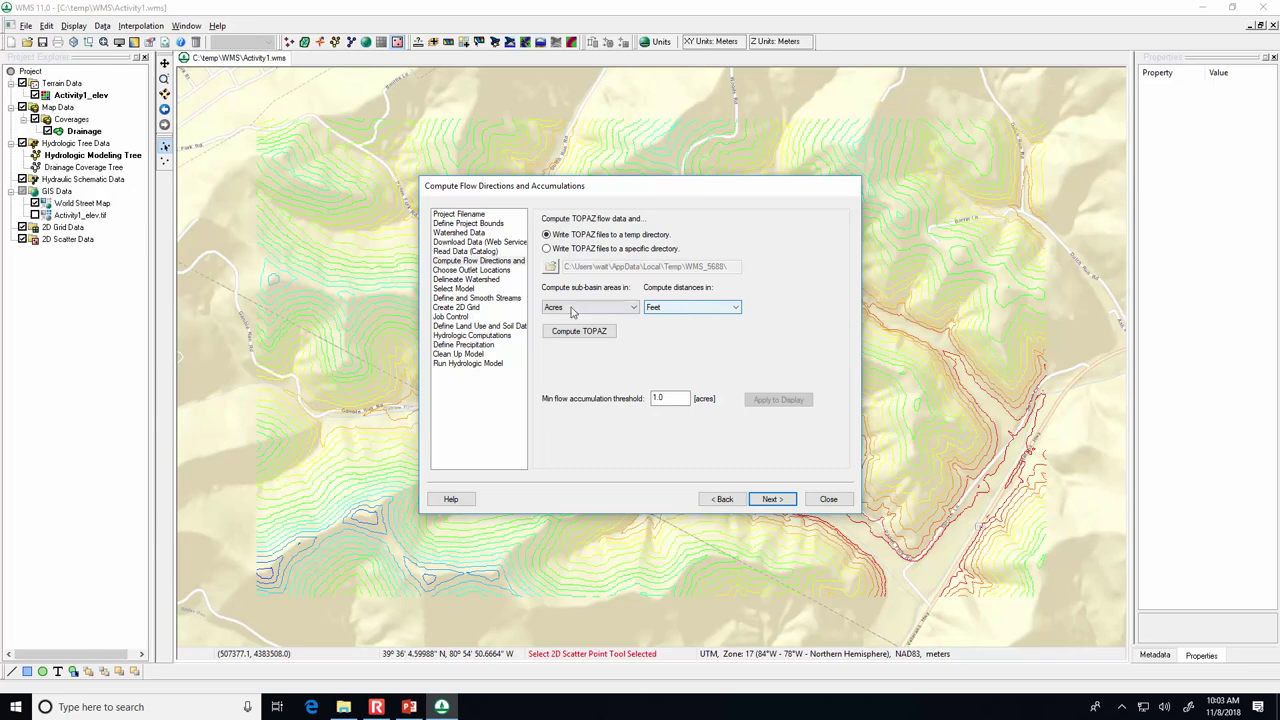
double_click(667, 398)
double_click(667, 398)
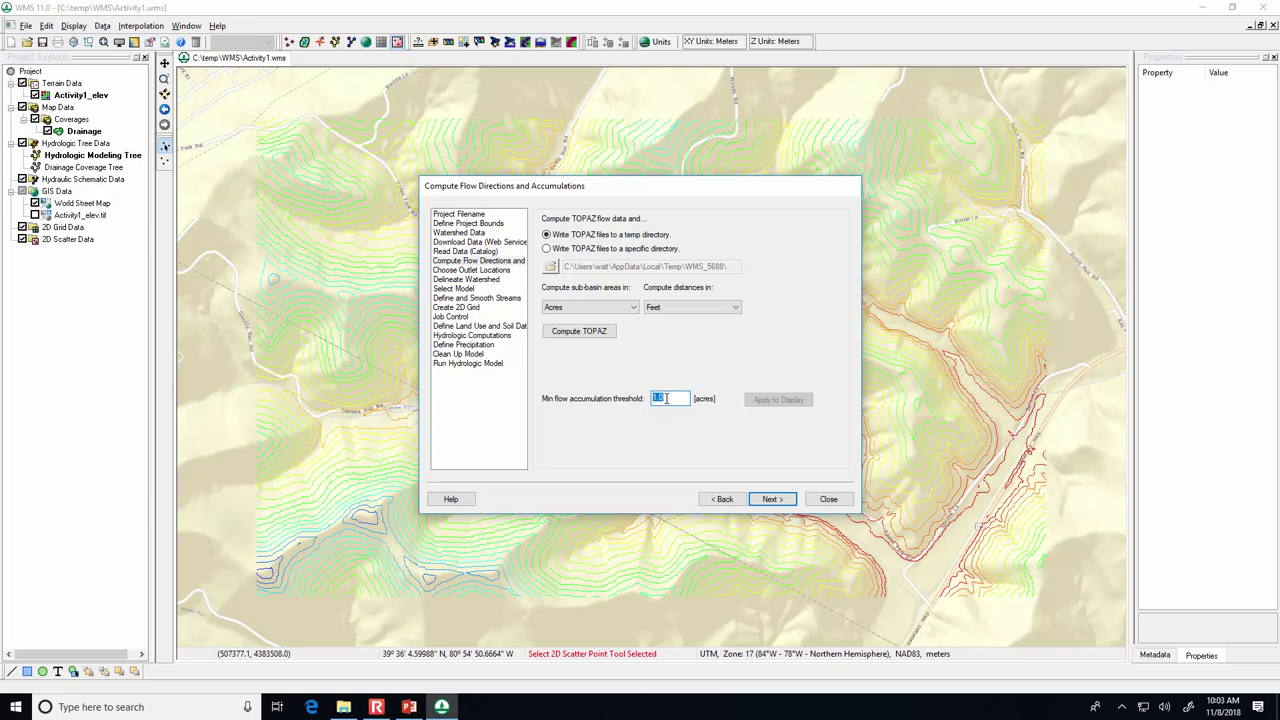
Compute the TOPAZ flow data with a 1.0 acre accumulation threshold, read in the solution, and close the wizard.
left_click_drag(671, 188, 294, 306)
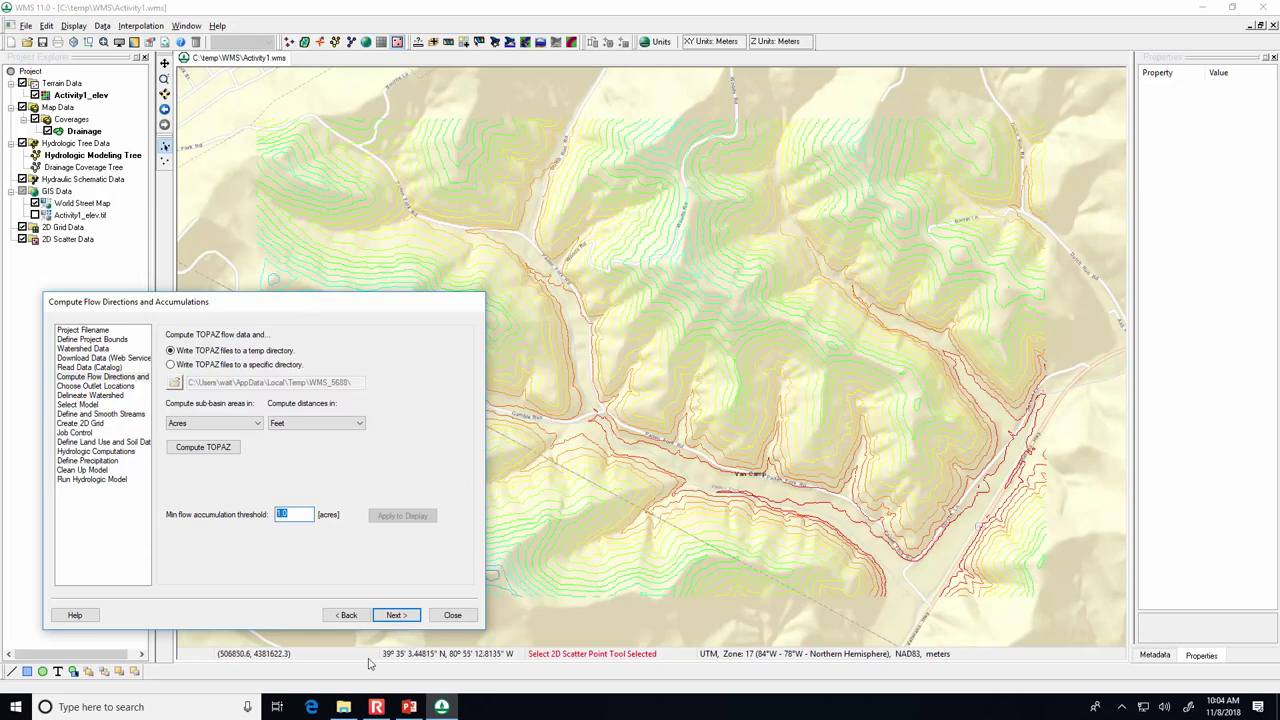
left_click(186, 453)
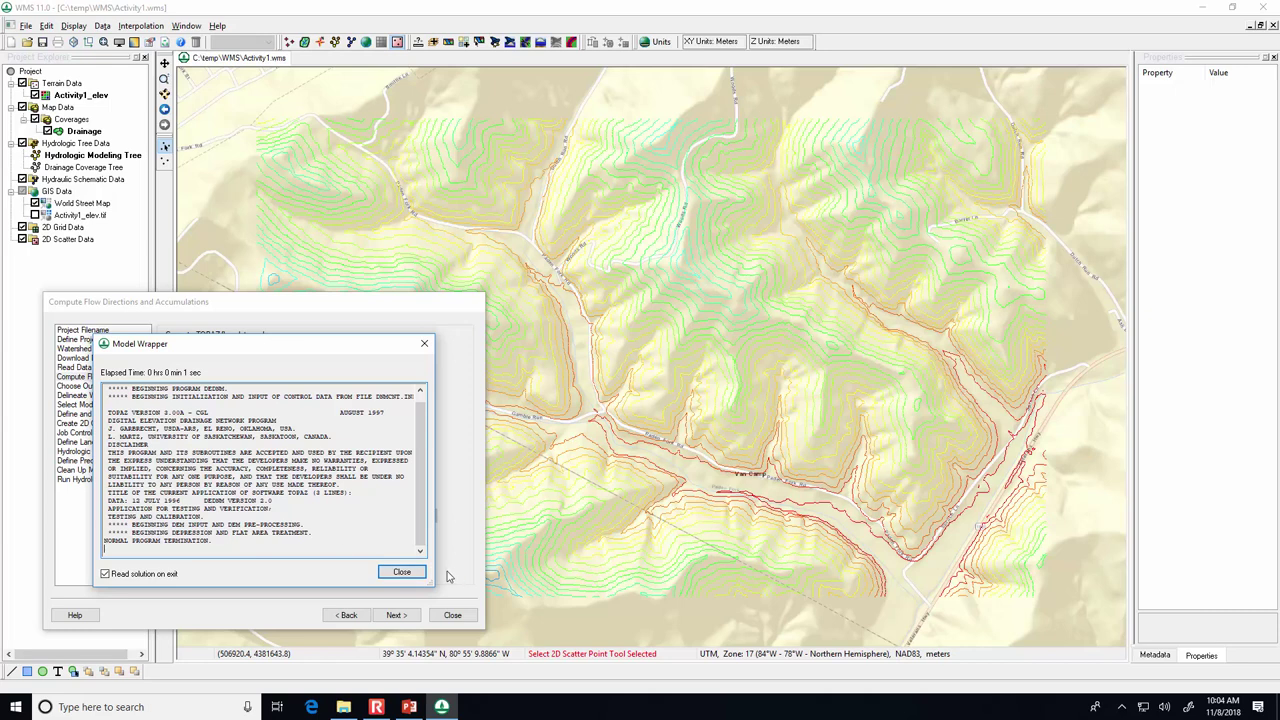
left_click(388, 572)
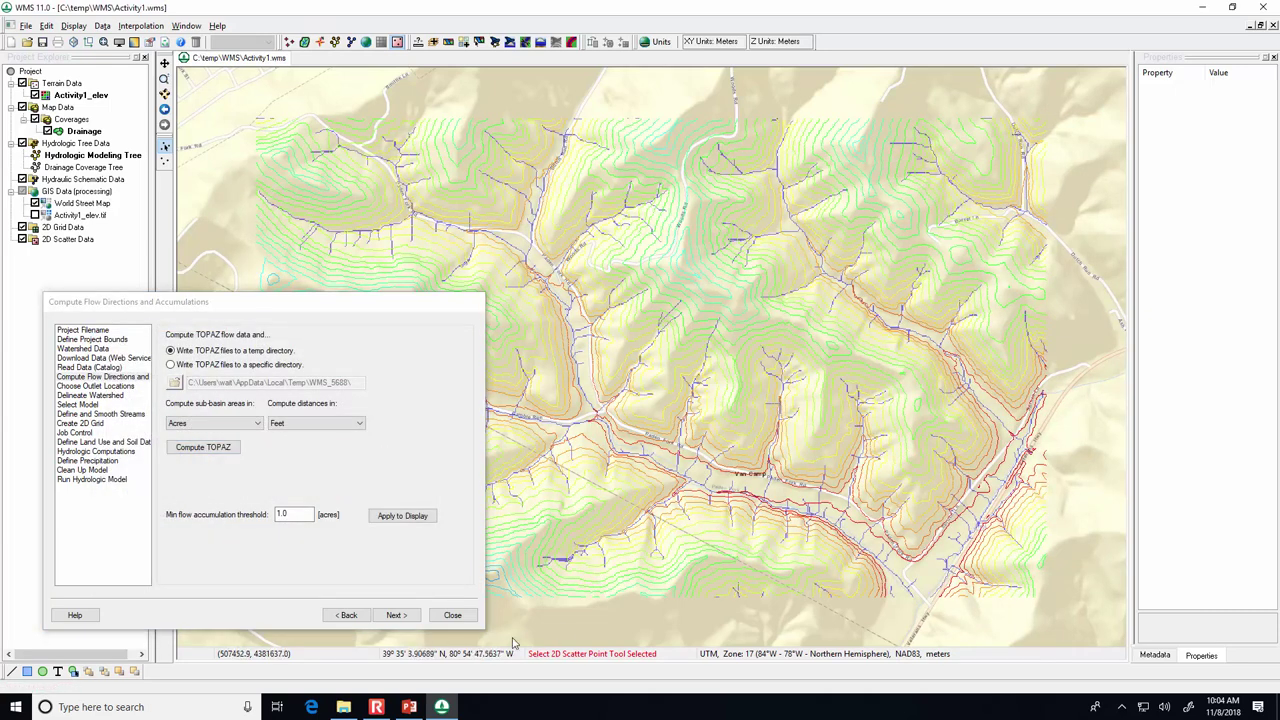
left_click(453, 616)
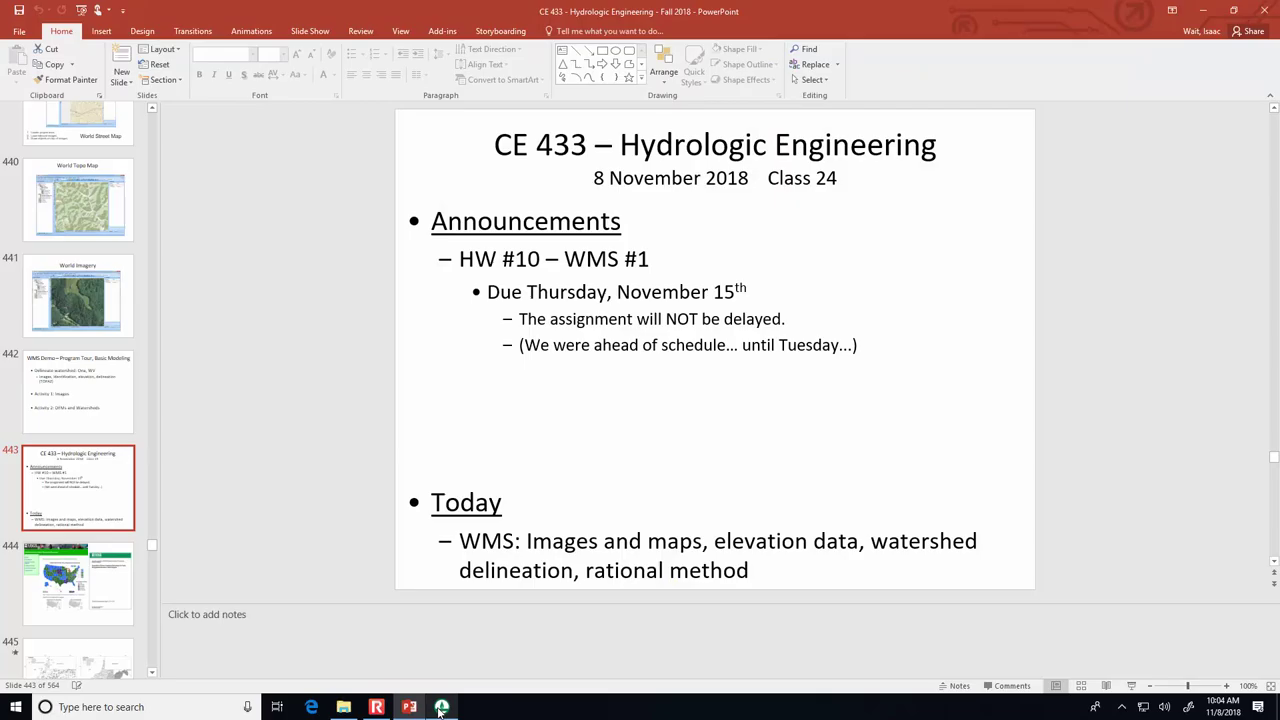
Switch back to WMS and reopen the modeling wizard at the flow direction and accumulation settings.
left_click(441, 707)
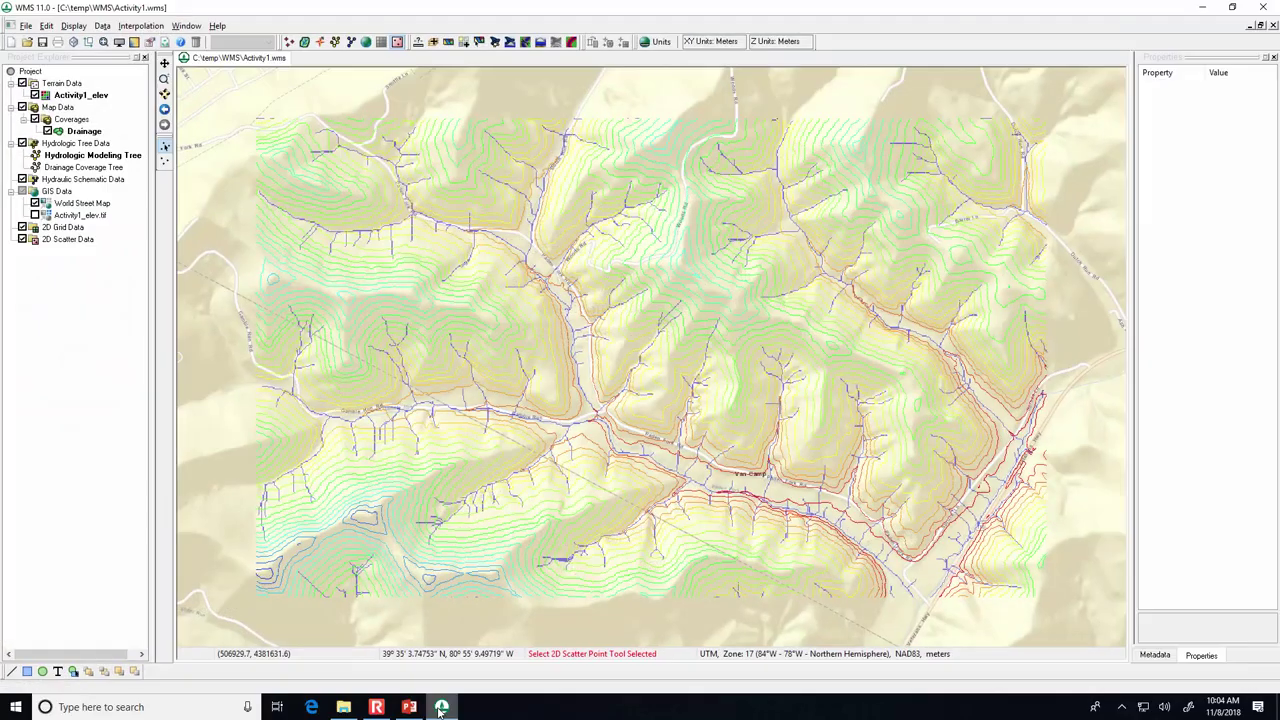
left_click(494, 42)
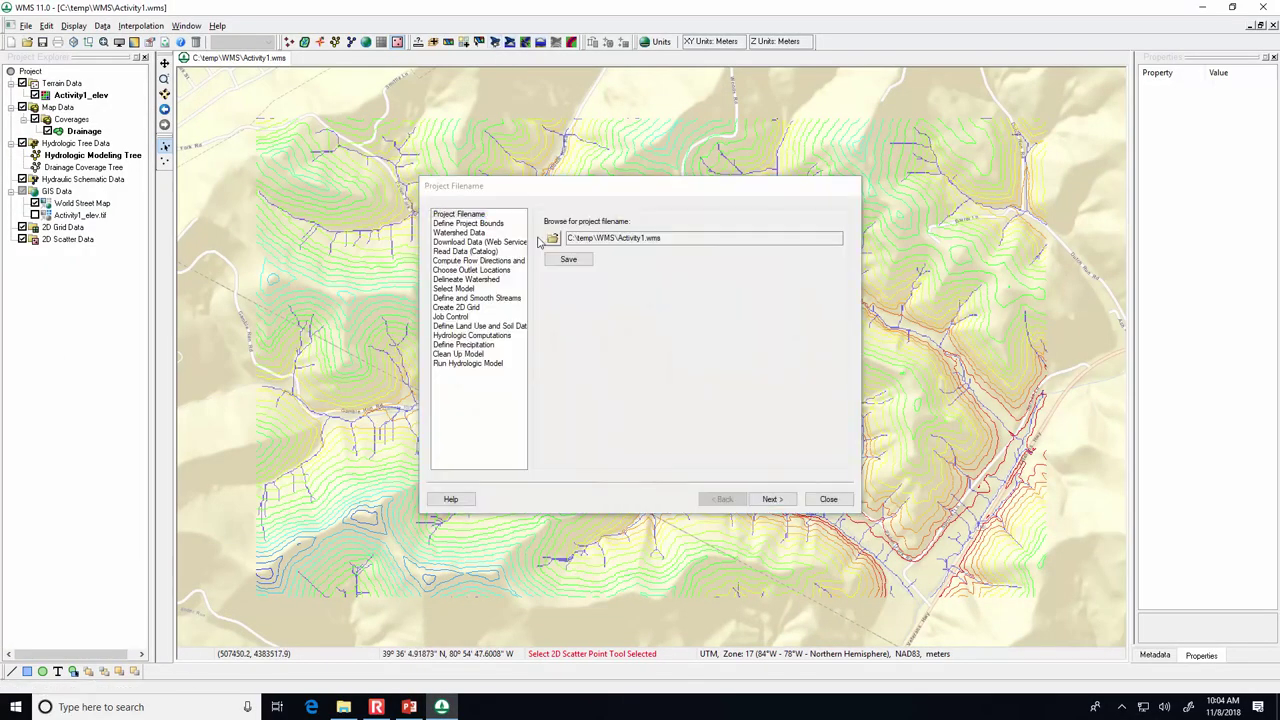
left_click(495, 262)
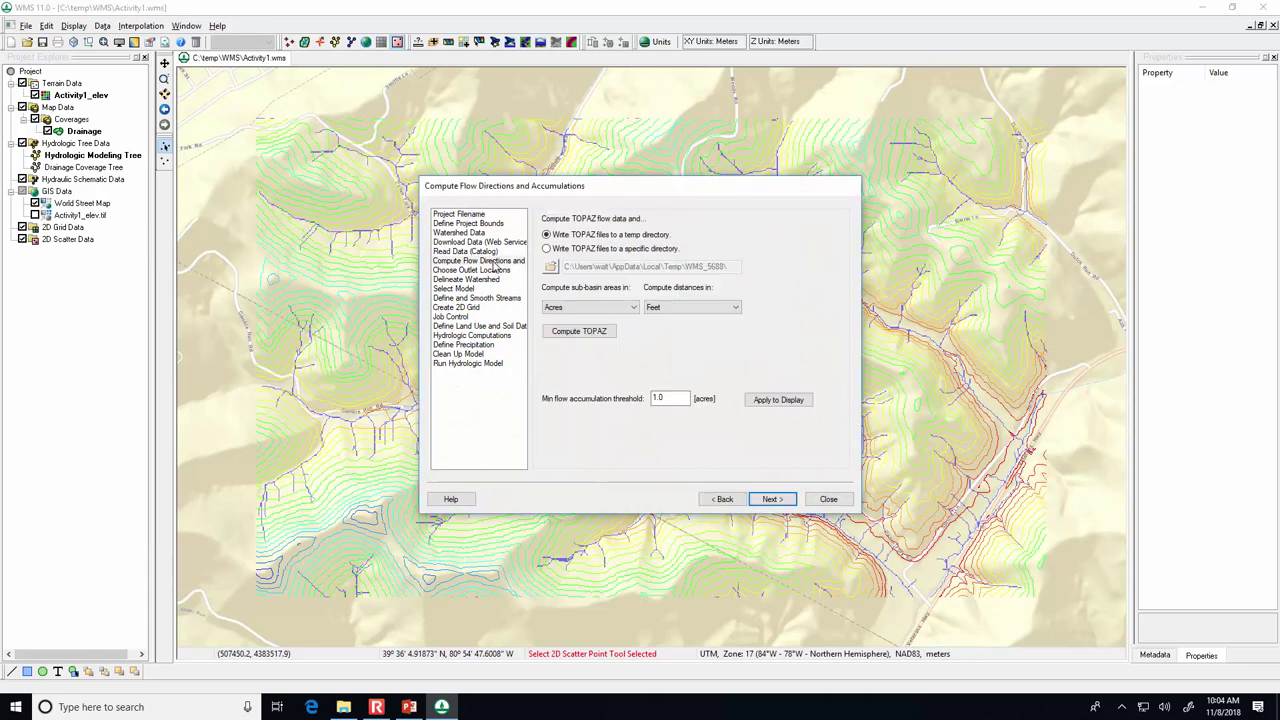
left_click(593, 338)
left_click(368, 707)
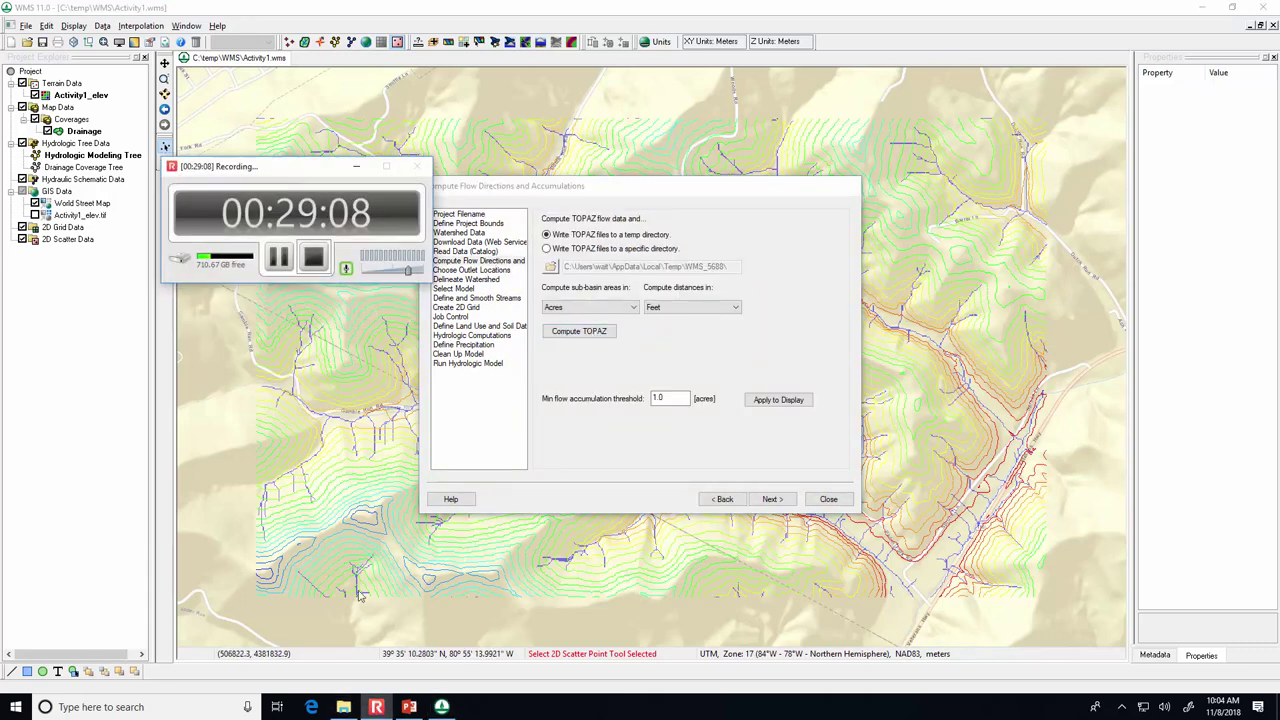
left_click(284, 264)
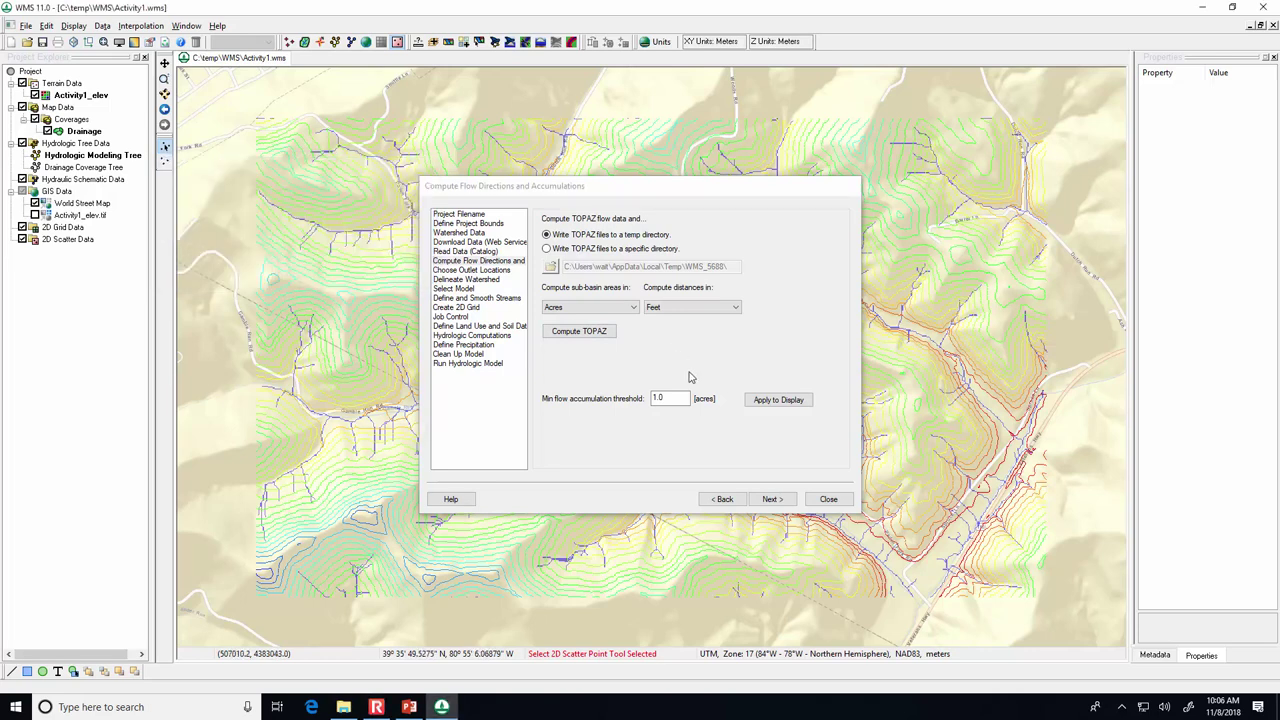
Move the wizard aside to uncover the map, set the minimum flow accumulation threshold to 3 acres, and apply it to the display.
left_click_drag(729, 194, 217, 268)
double_click(150, 476)
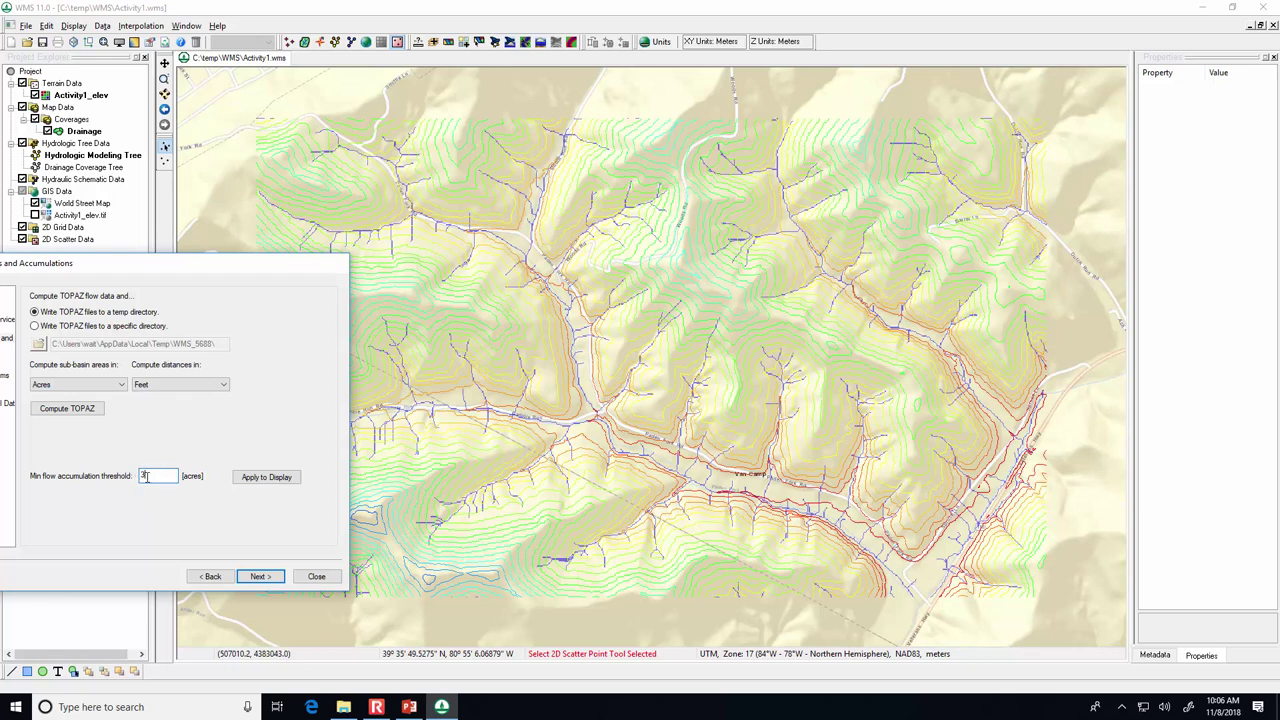
left_click(262, 480)
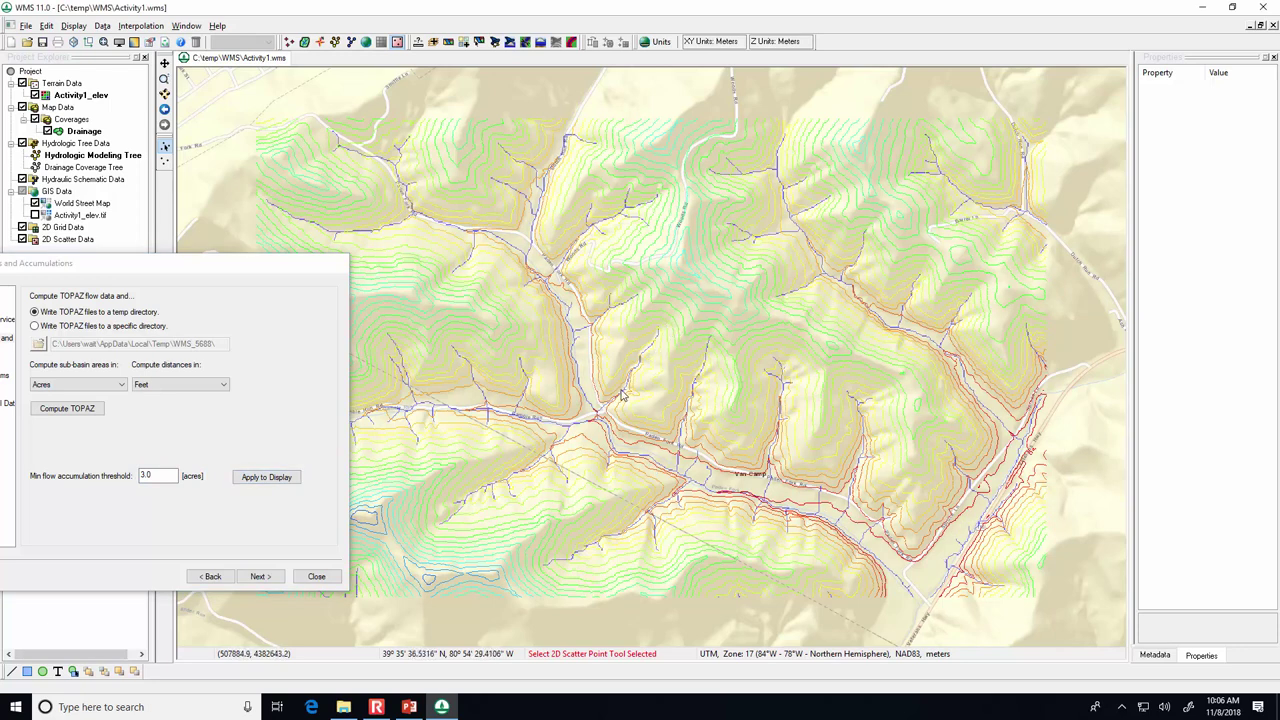
Set the minimum flow accumulation threshold to 5 acres and apply it to the stream display.
left_click_drag(173, 476, 92, 481)
type("5")
left_click(267, 480)
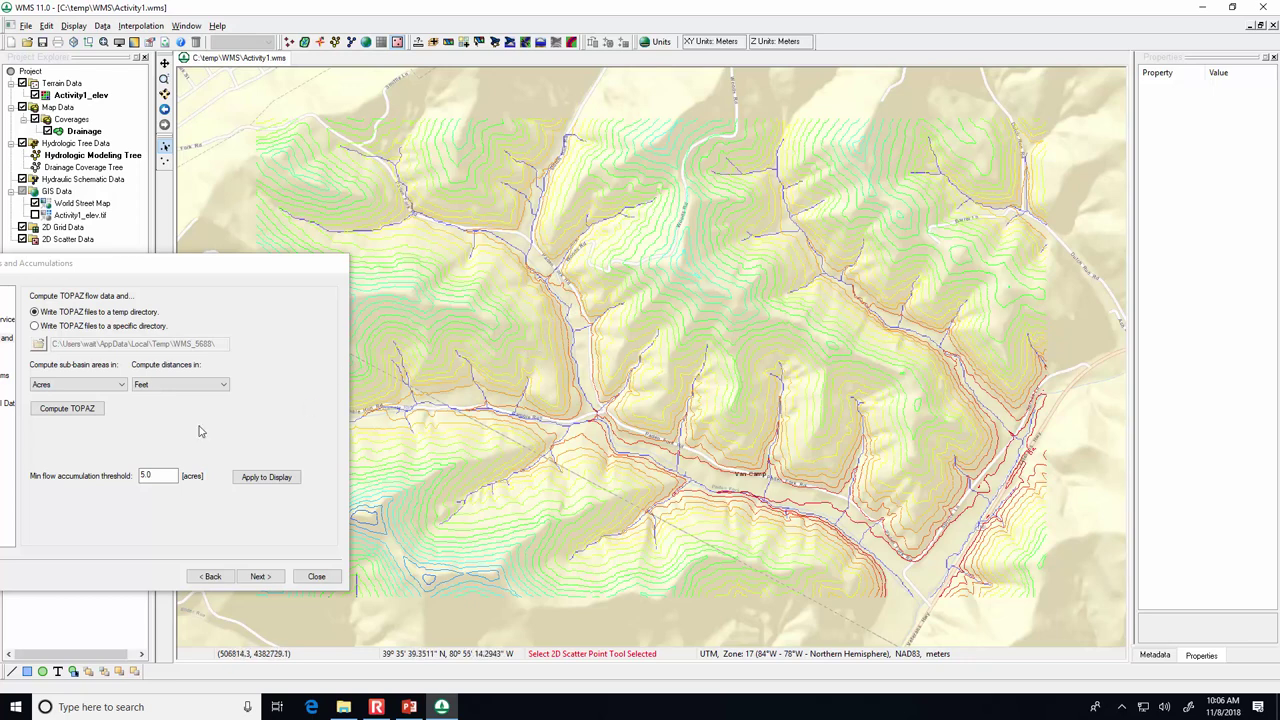
Set the minimum flow accumulation threshold to 0.1 acres and apply it to the stream display.
double_click(172, 475)
type("1")
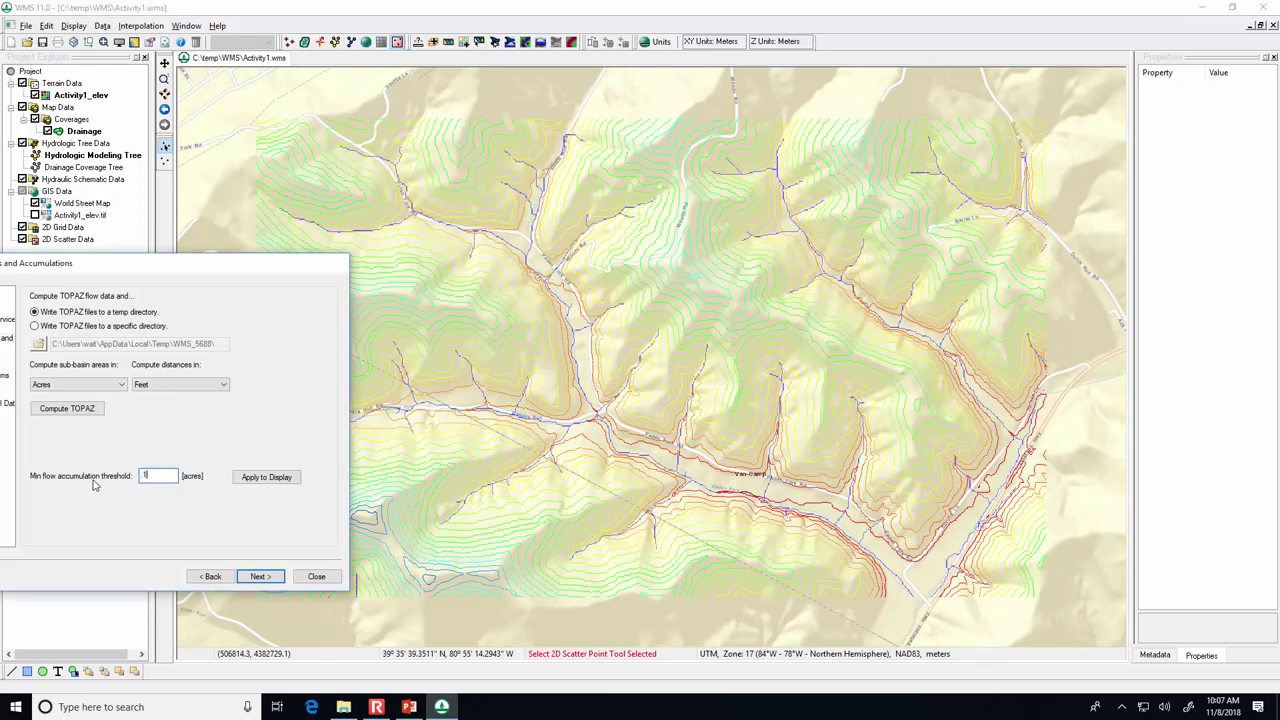
left_click(266, 477)
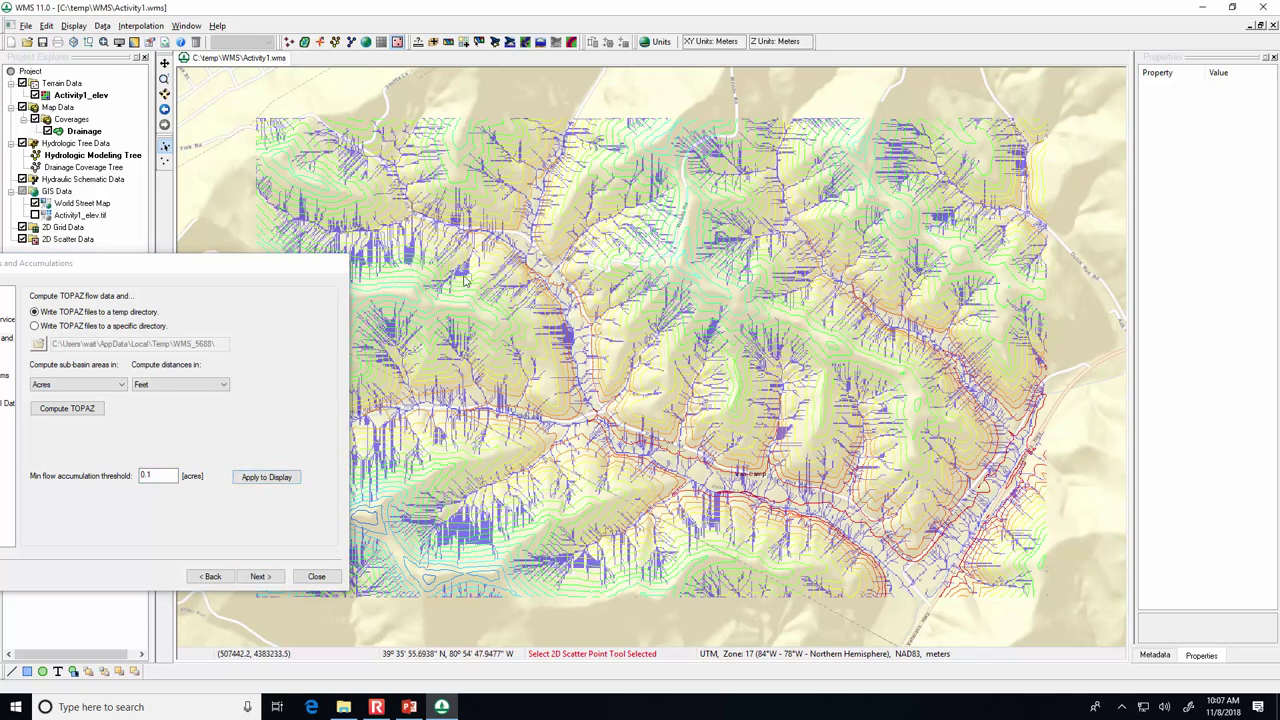
Set the minimum flow accumulation threshold to 2 acres, apply it to the stream display, and close the modeling wizard.
double_click(160, 475)
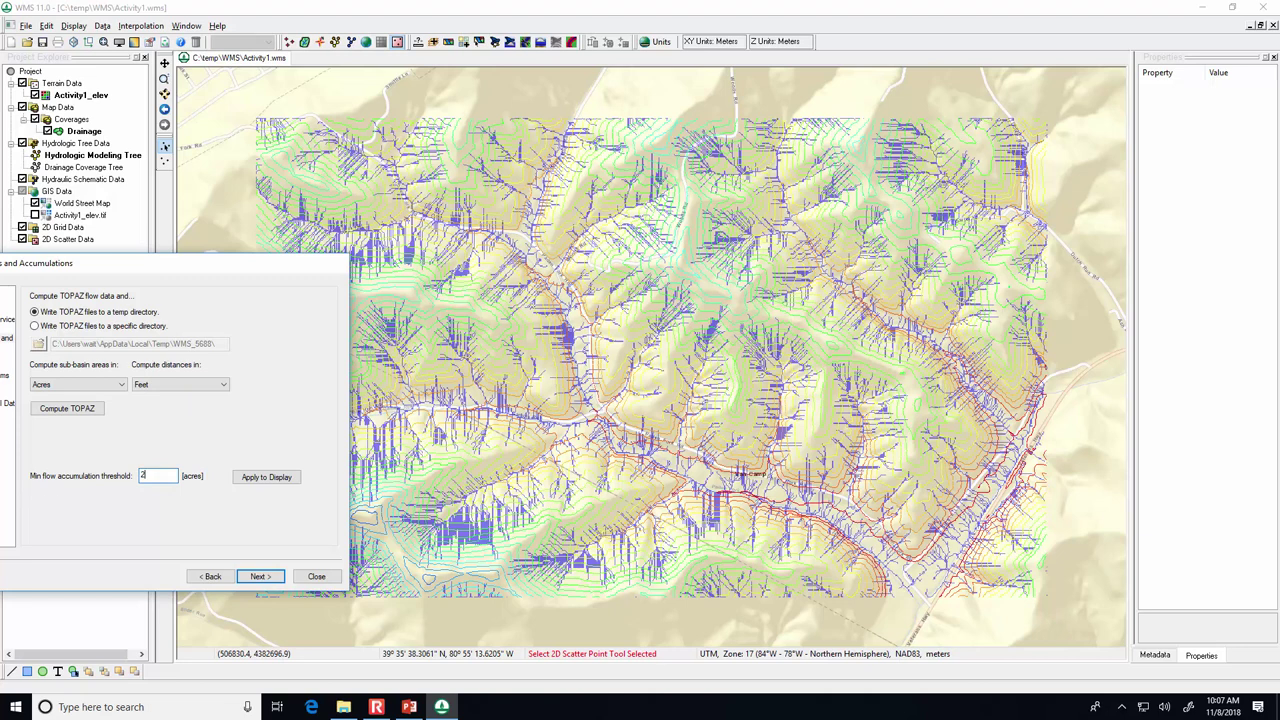
left_click(289, 483)
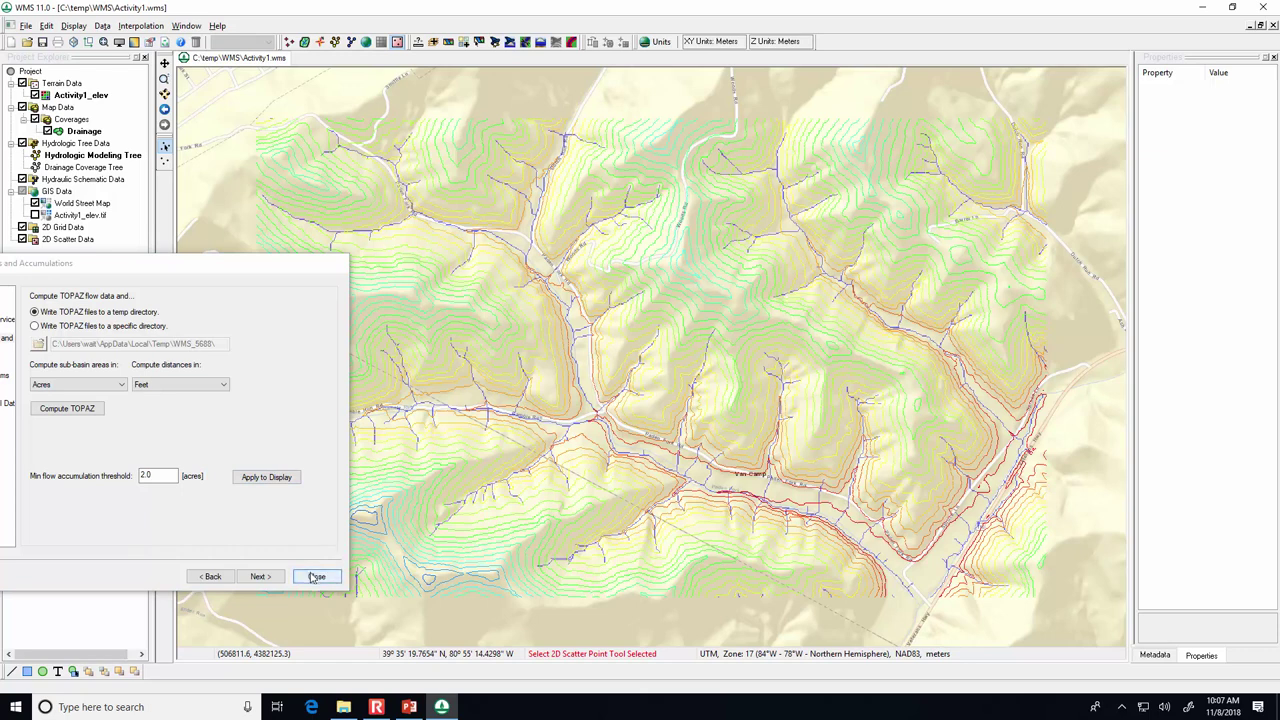
left_click(316, 577)
Reopen the modeling wizard, advance from the flow accumulation settings to choosing outlet locations, and move the wizard off the stream junction.
scroll(595, 423, "up", 2)
scroll(595, 423, "up", 1)
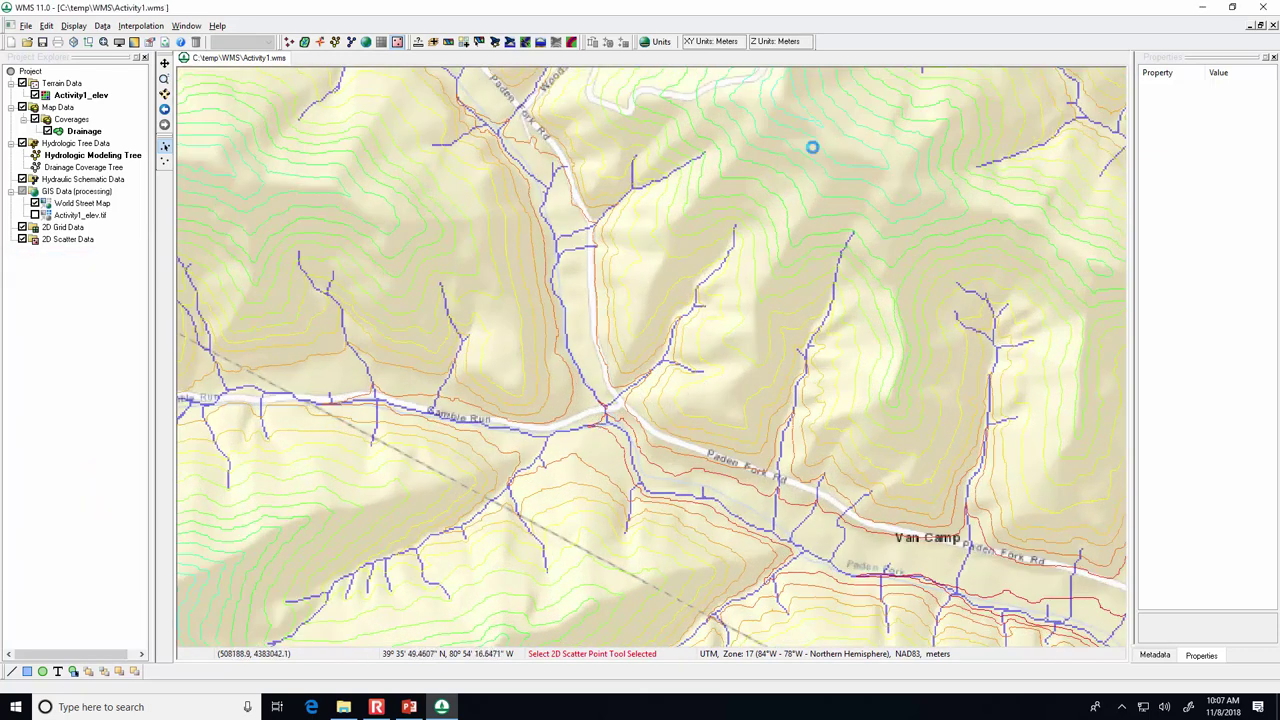
scroll(617, 403, "up", 2)
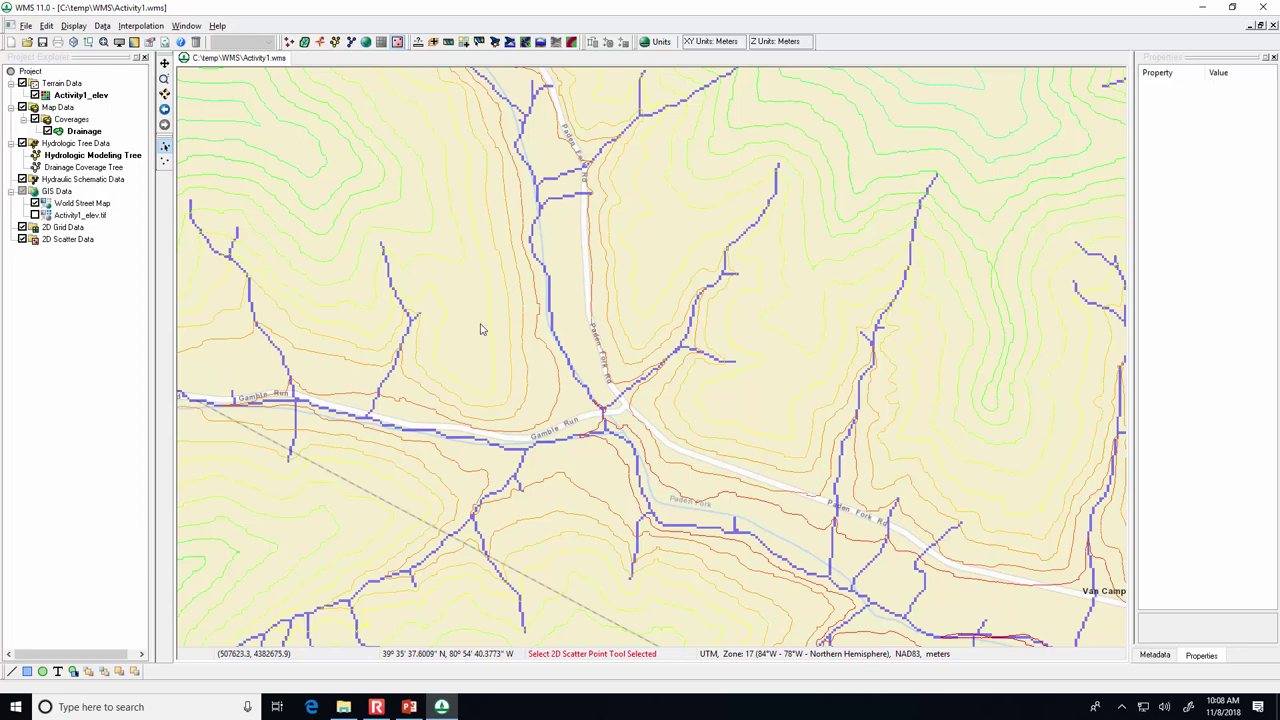
left_click(495, 42)
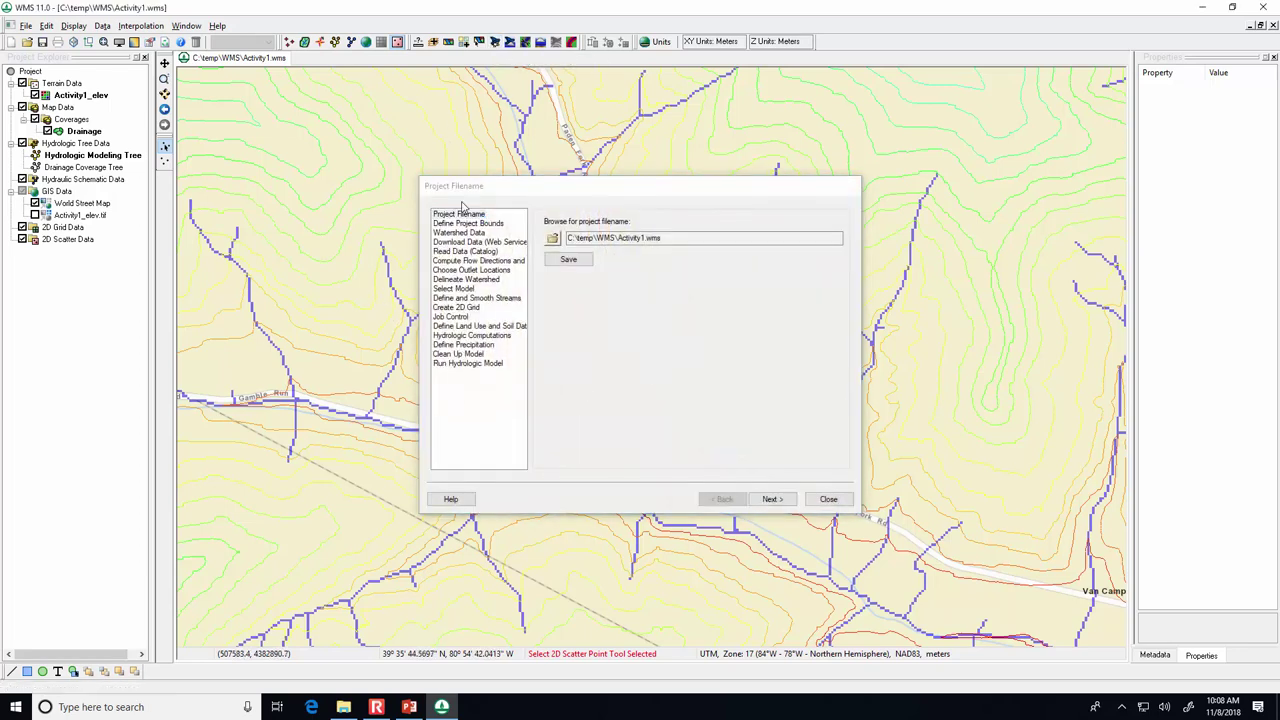
left_click(445, 261)
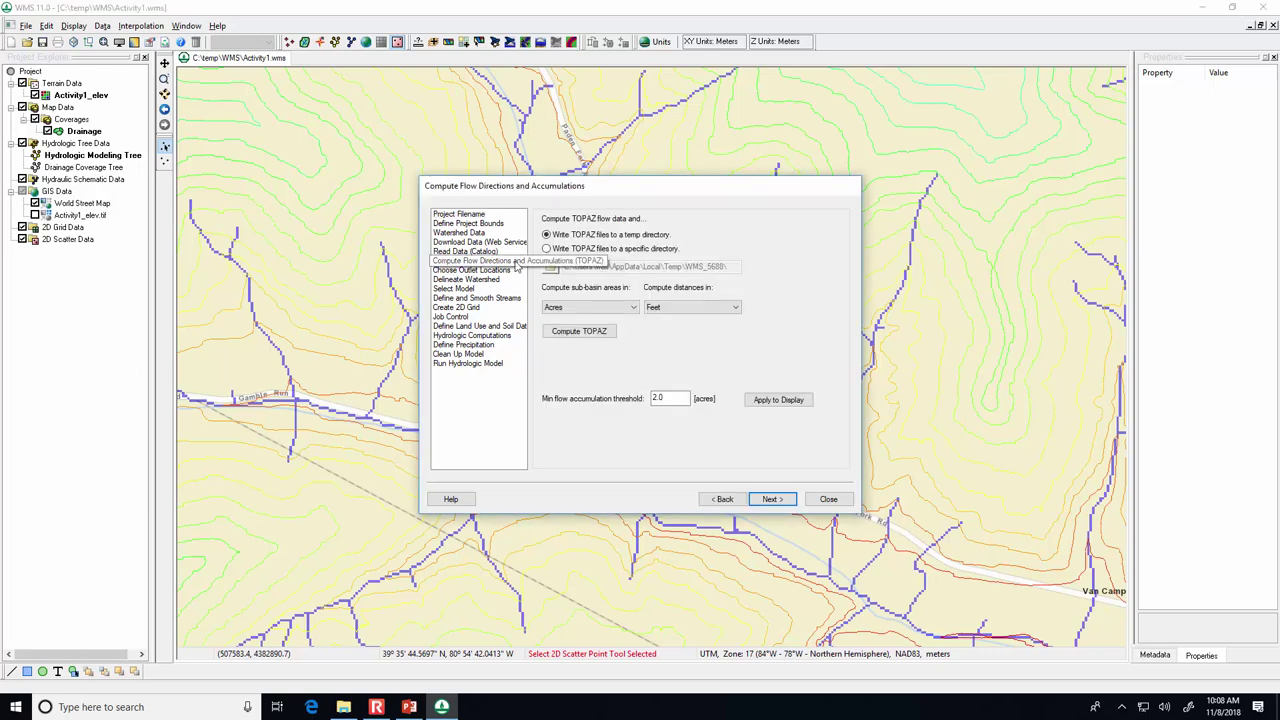
left_click(769, 499)
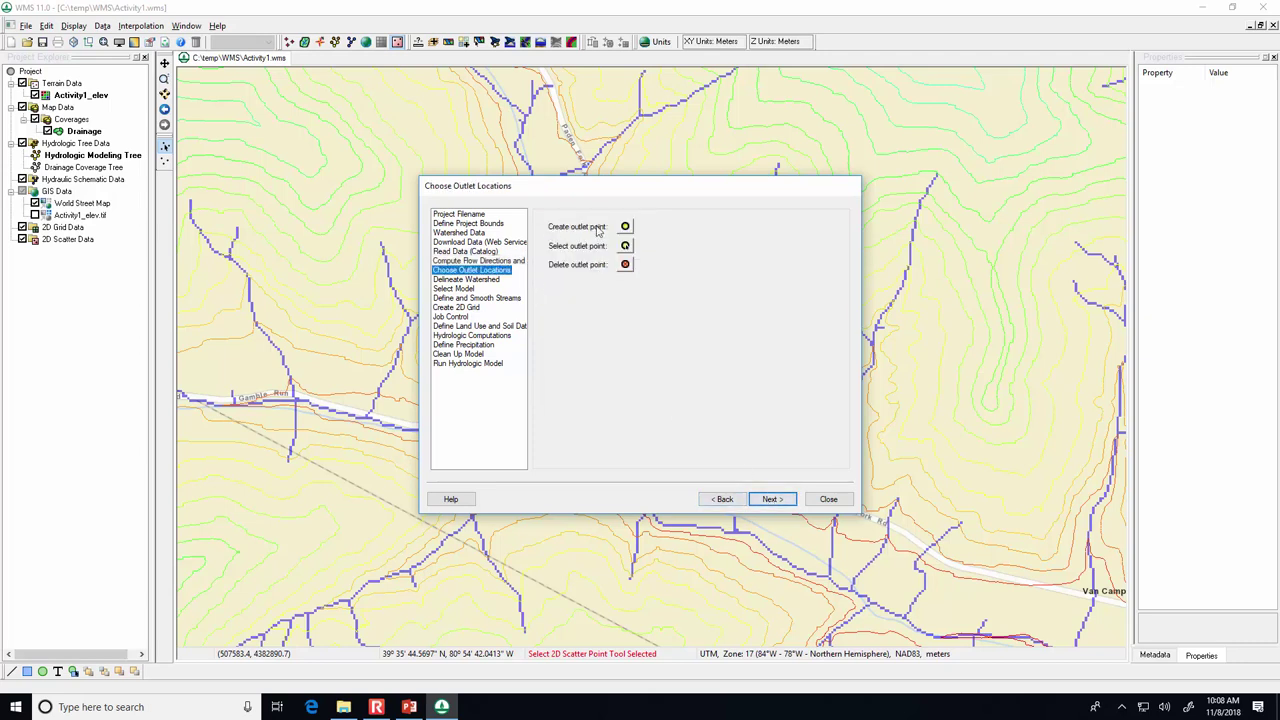
left_click_drag(597, 188, 139, 342)
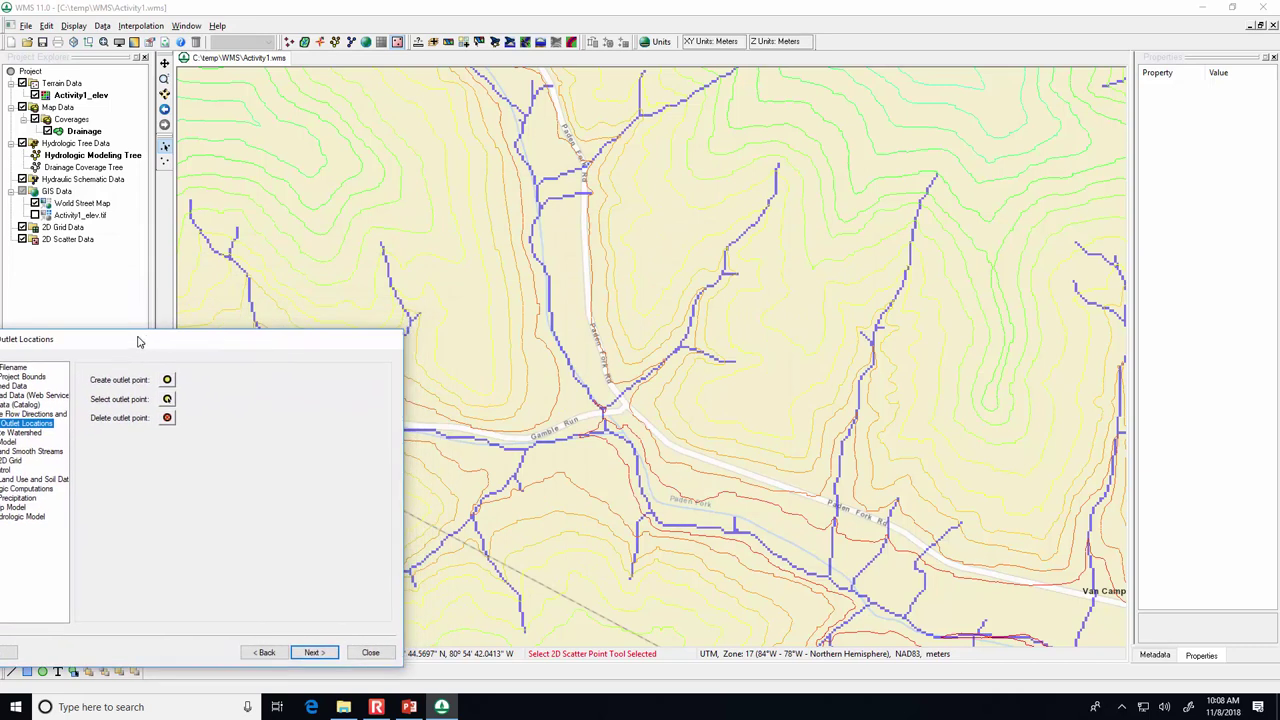
Create an outlet point on the northeastern tributary just upstream of its Paden Fork Rd crossing, near Gamble Run.
left_click(167, 380)
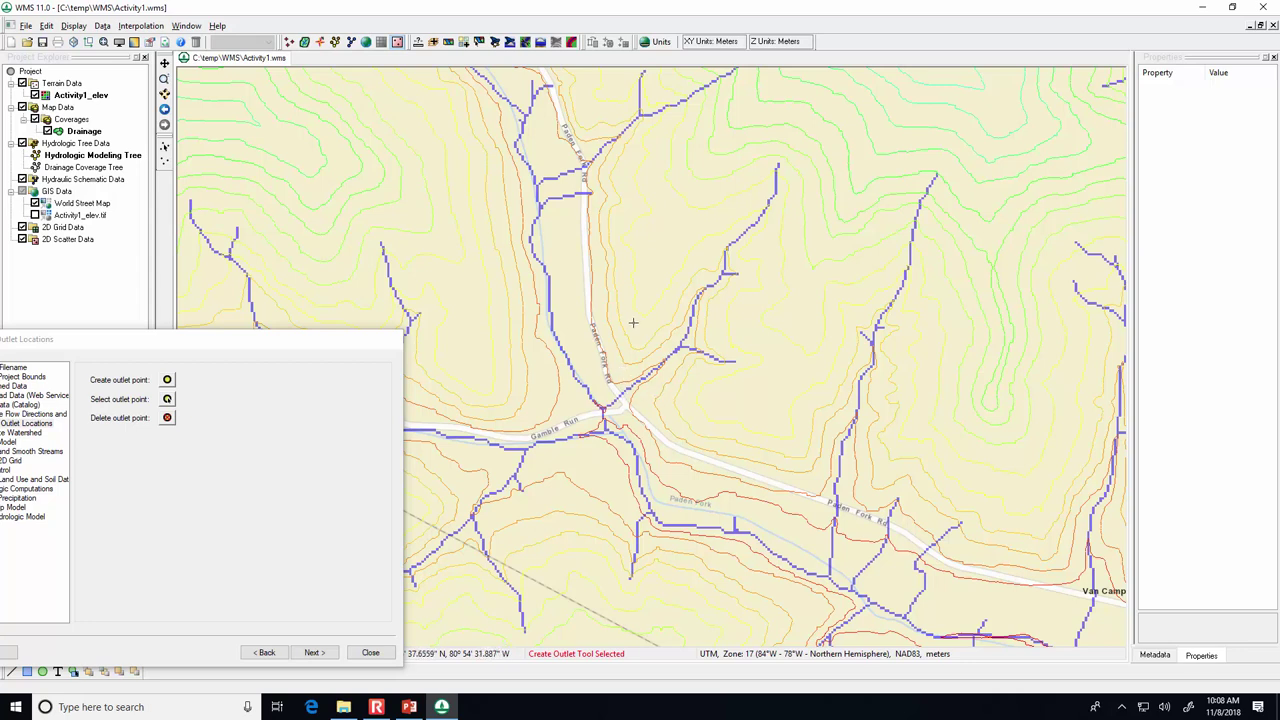
scroll(620, 400, "up", 5)
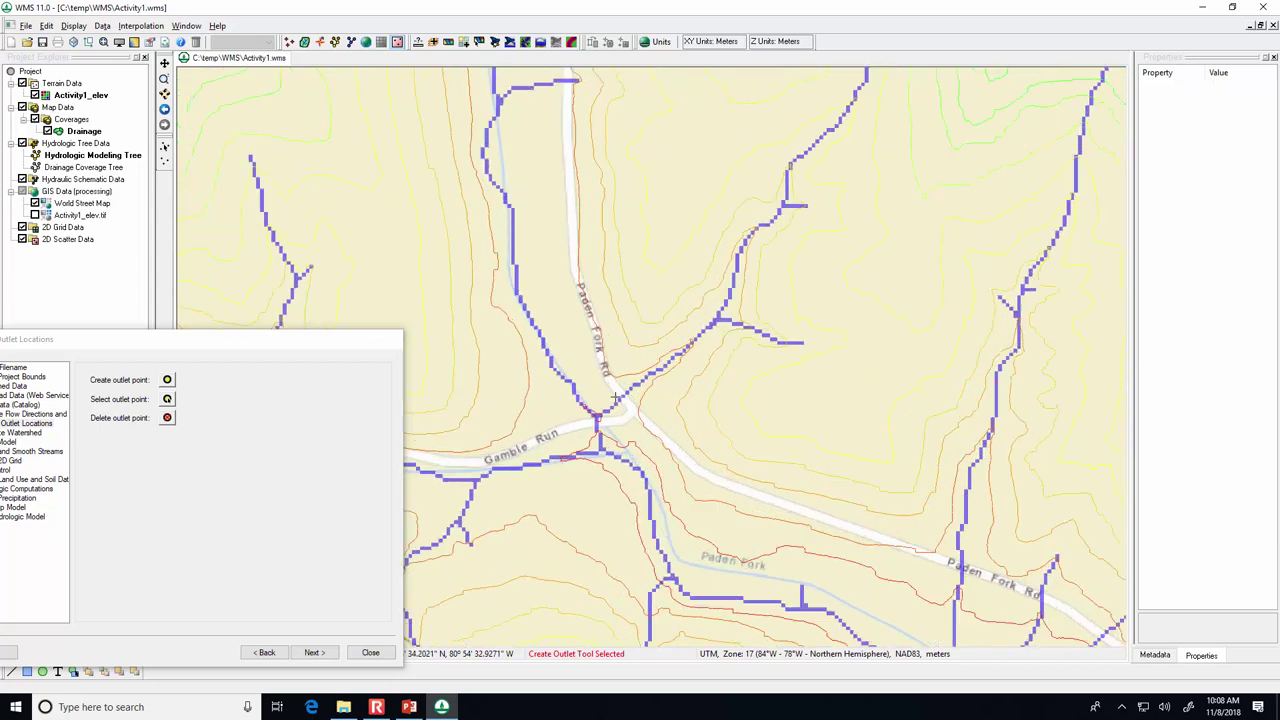
scroll(633, 399, "up", 1)
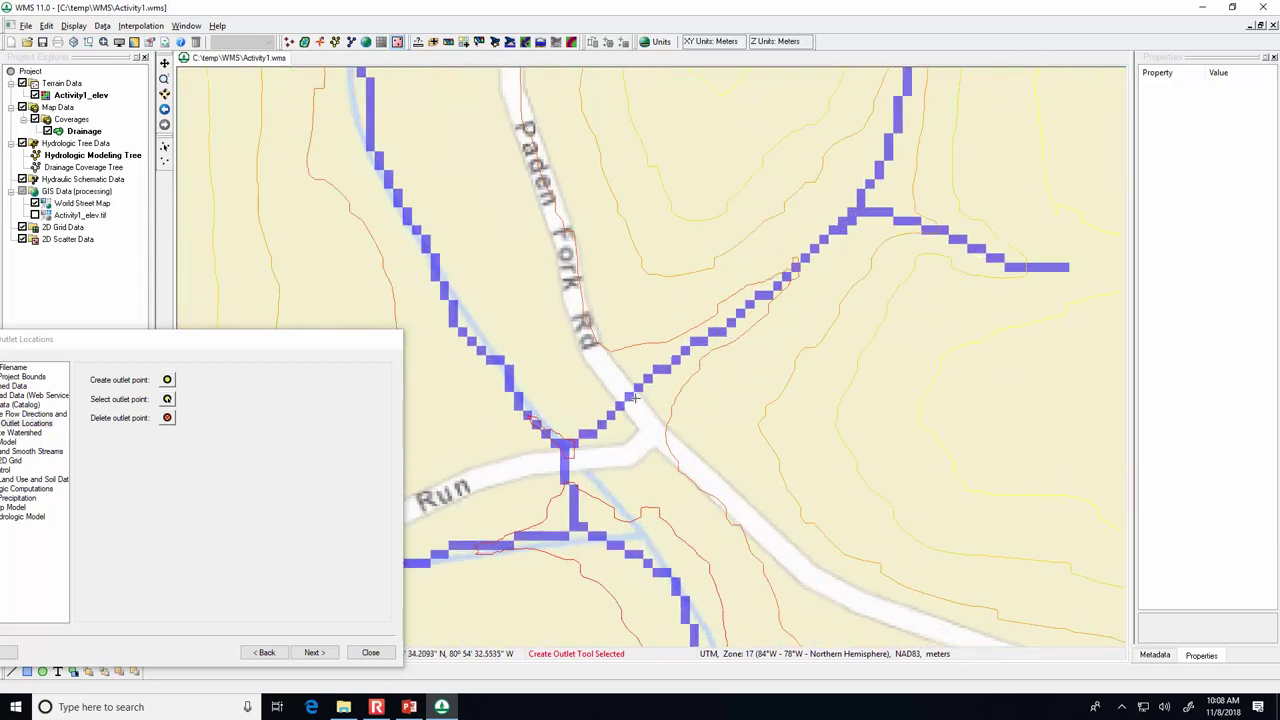
left_click(636, 389)
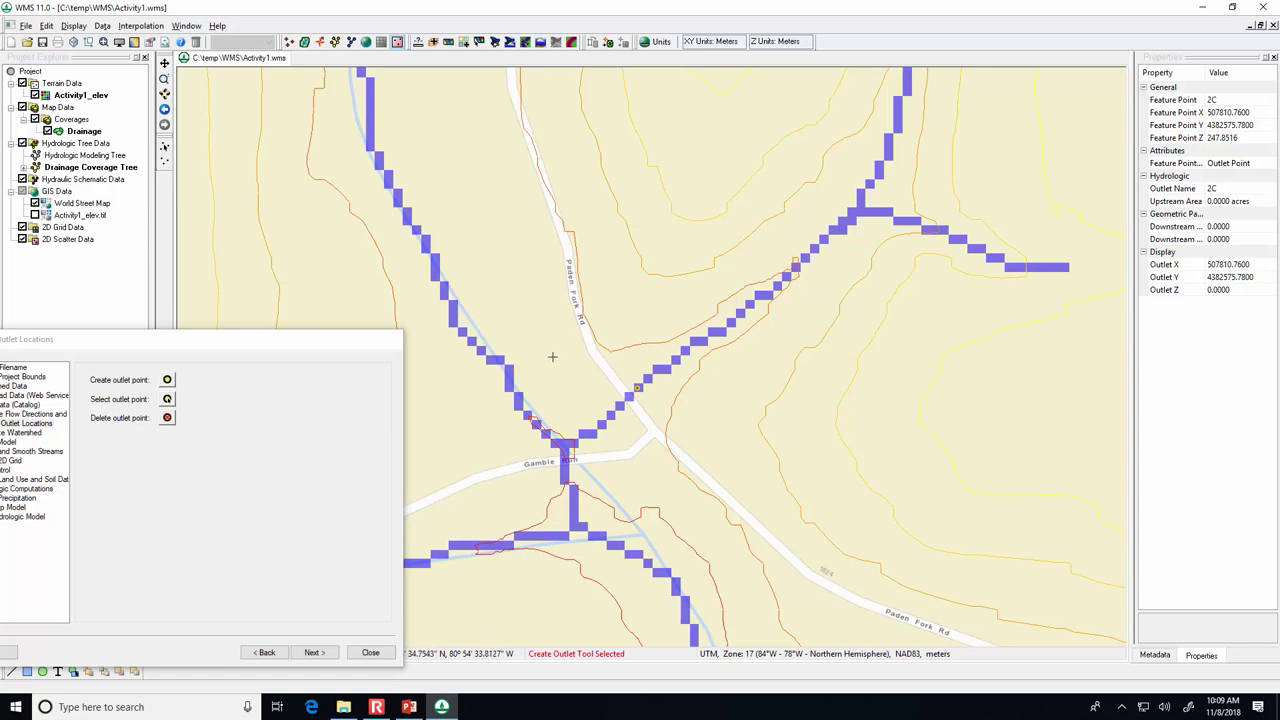
Bring the wizard fully into view and hide the World Street Map background layer.
left_click(325, 346)
left_click_drag(325, 346, 429, 354)
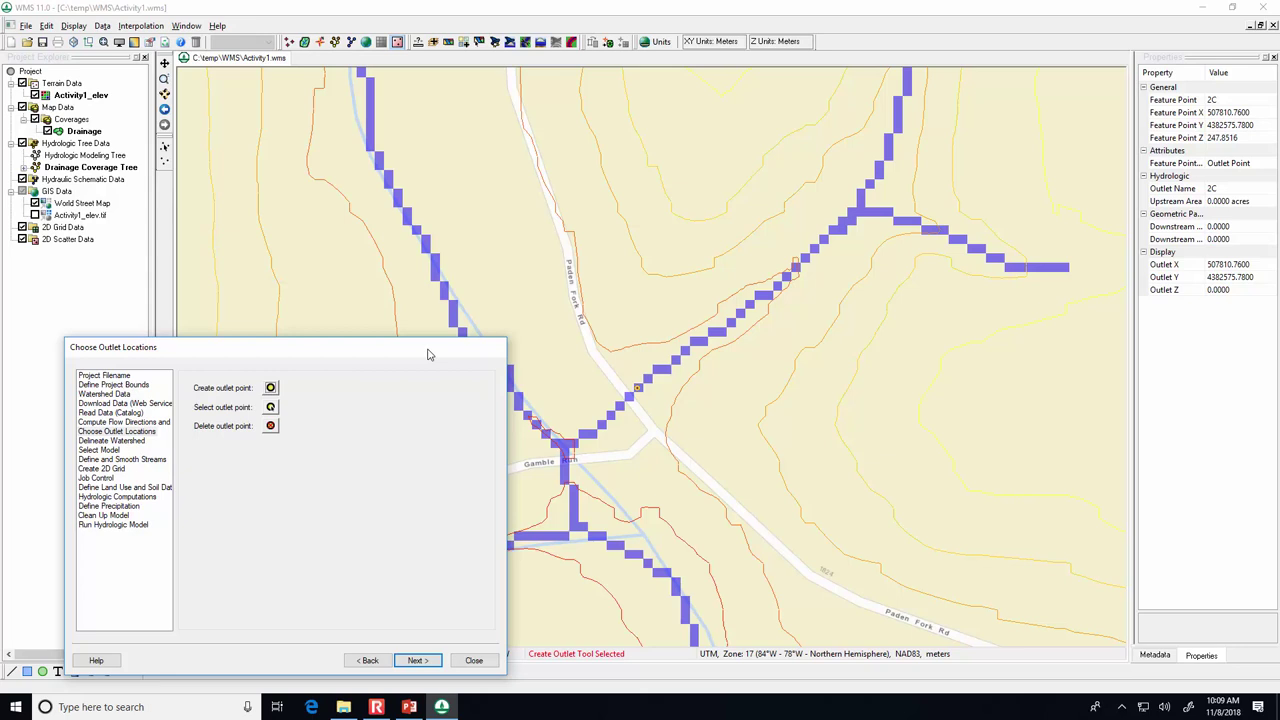
scroll(752, 479, "down", 2)
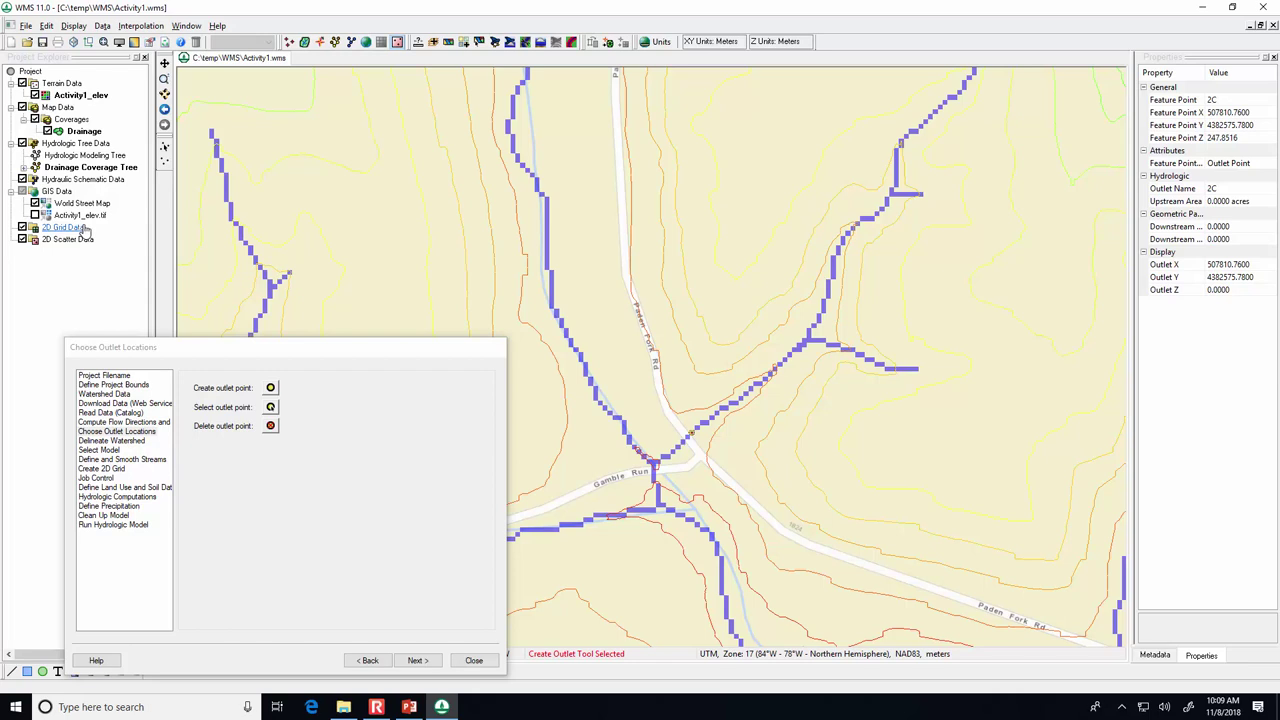
left_click(35, 204)
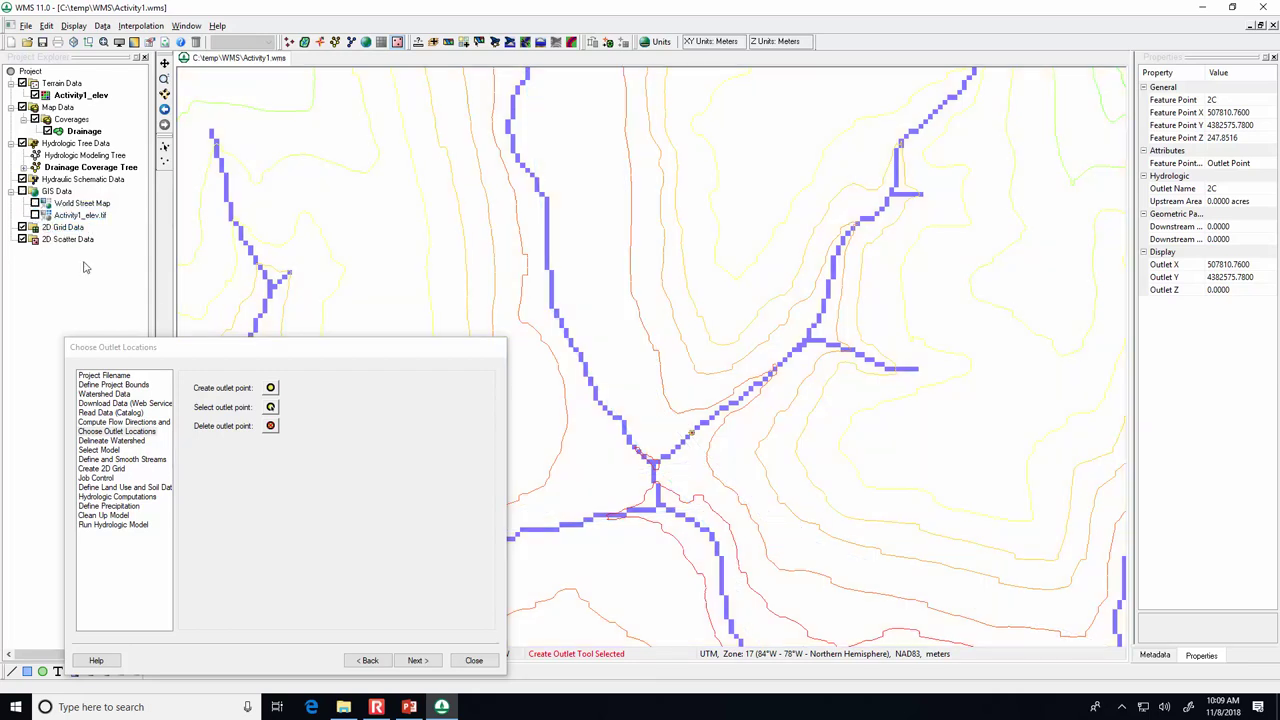
Advance the wizard to watershed delineation, delineate the watershed with the 2.0-acre stream threshold, and close the wizard.
scroll(614, 366, "up", 1)
scroll(612, 364, "down", 1)
scroll(612, 364, "up", 1)
scroll(612, 364, "down", 1)
left_click_drag(373, 347, 472, 255)
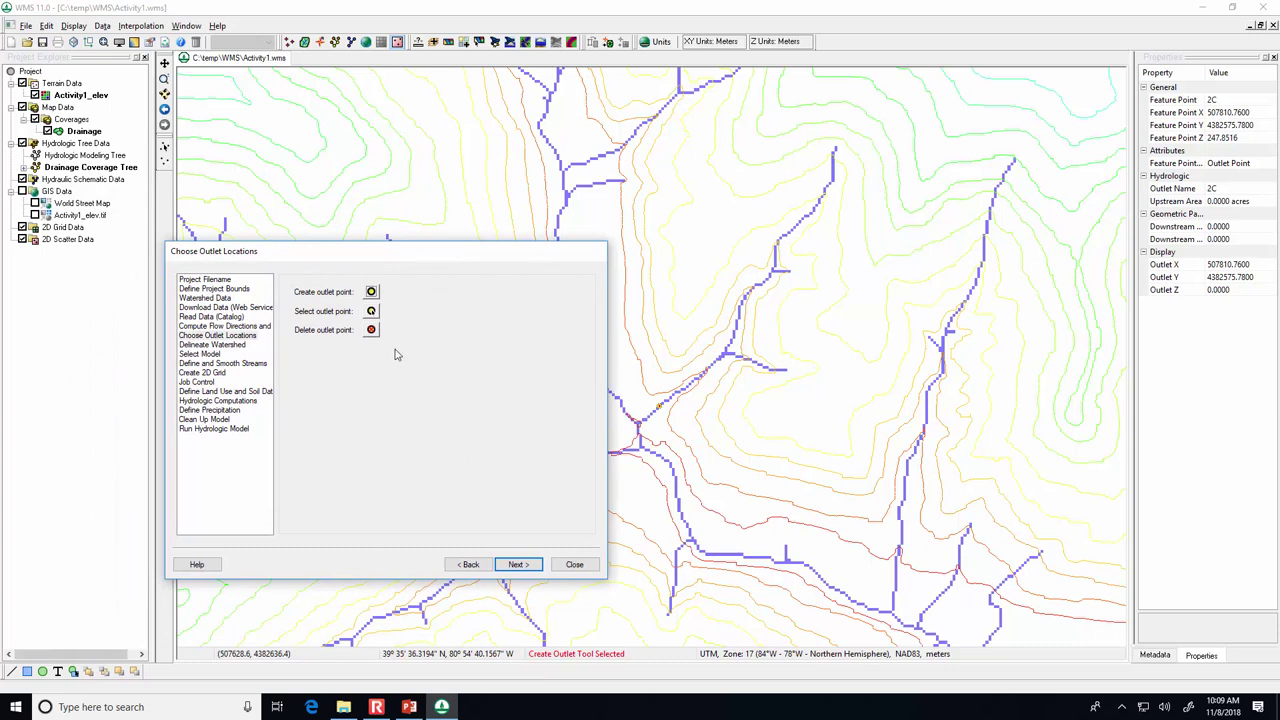
left_click(537, 566)
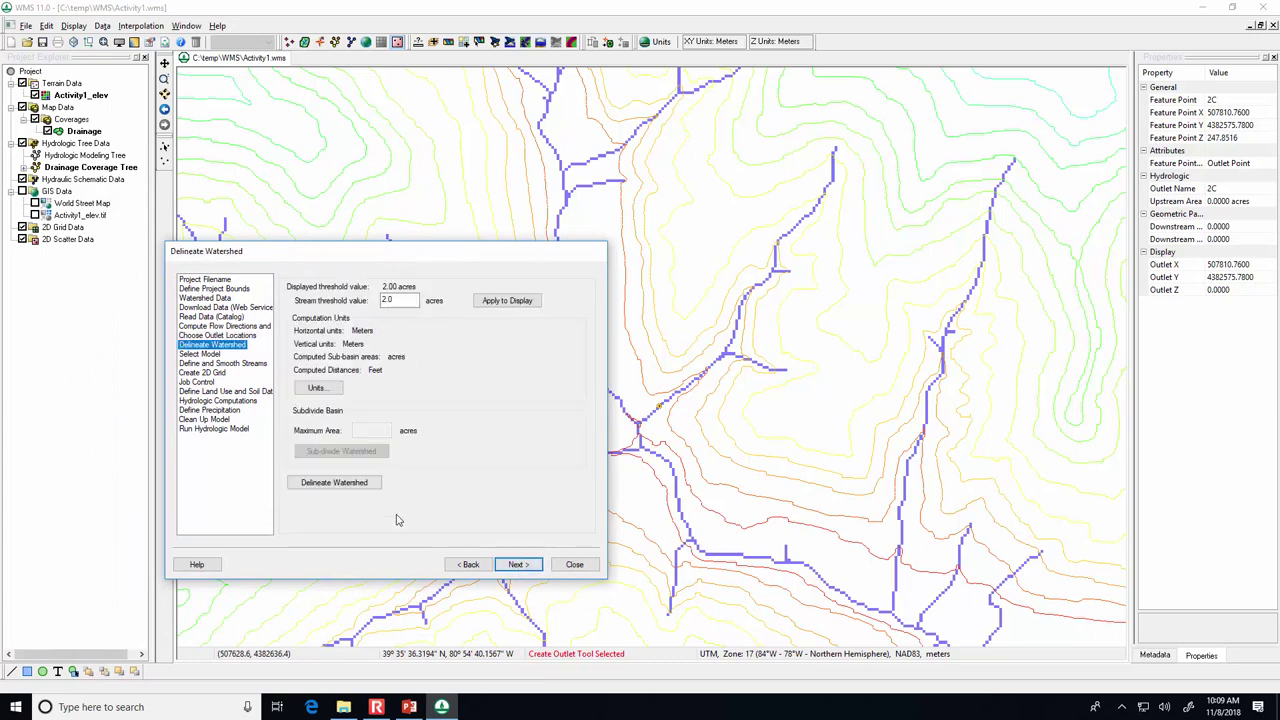
left_click(305, 486)
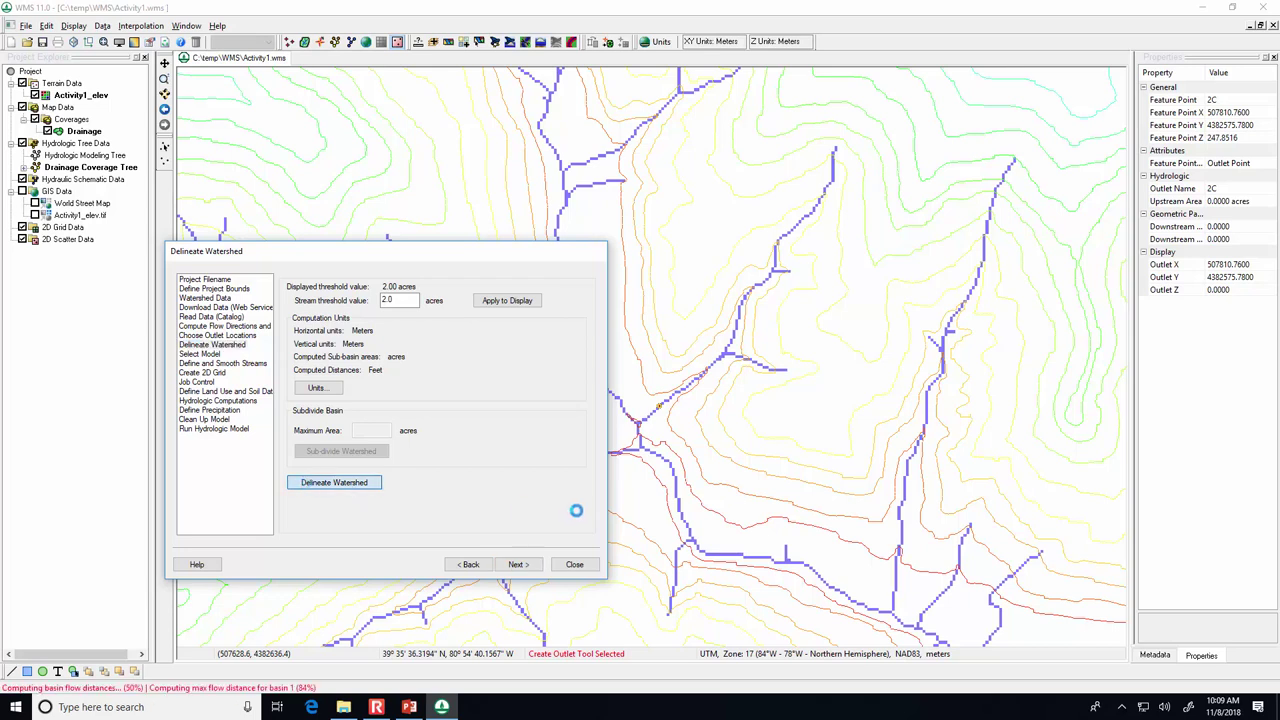
left_click(576, 566)
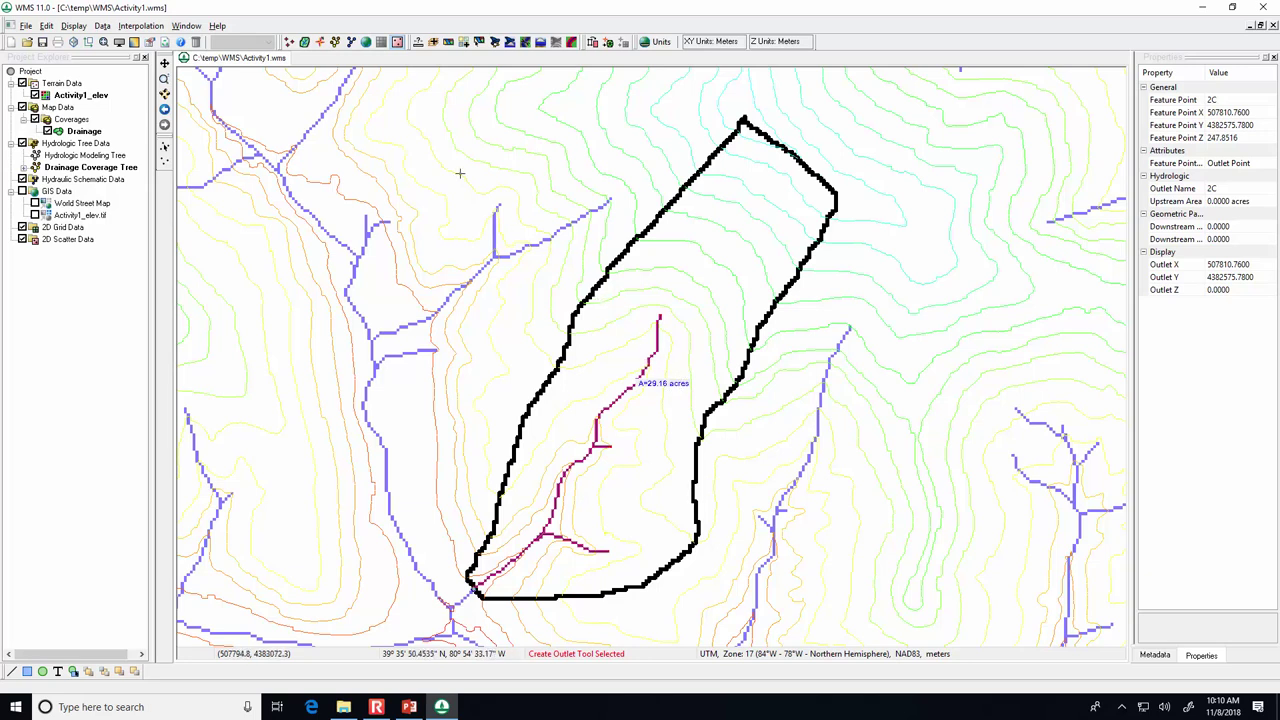
Select the delineated basin in the drainage module and examine its geometric properties, including the average overland flow distance (AOFD).
left_click(305, 42)
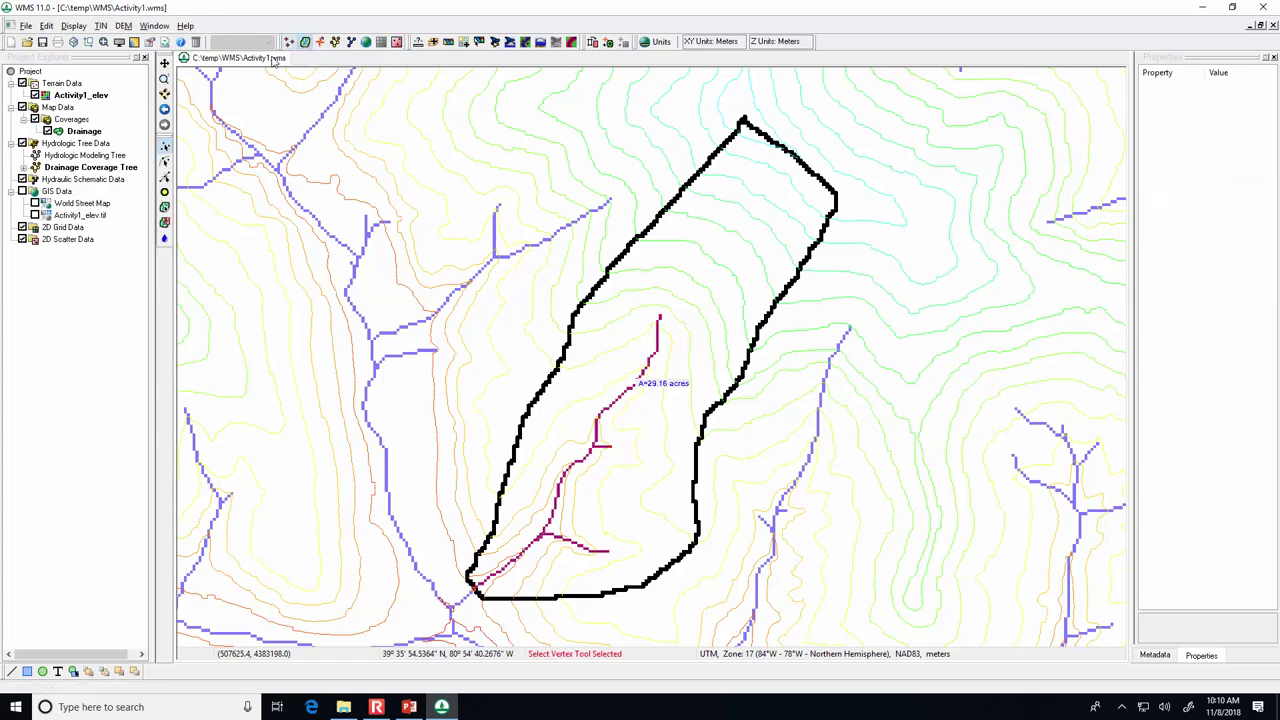
left_click(165, 212)
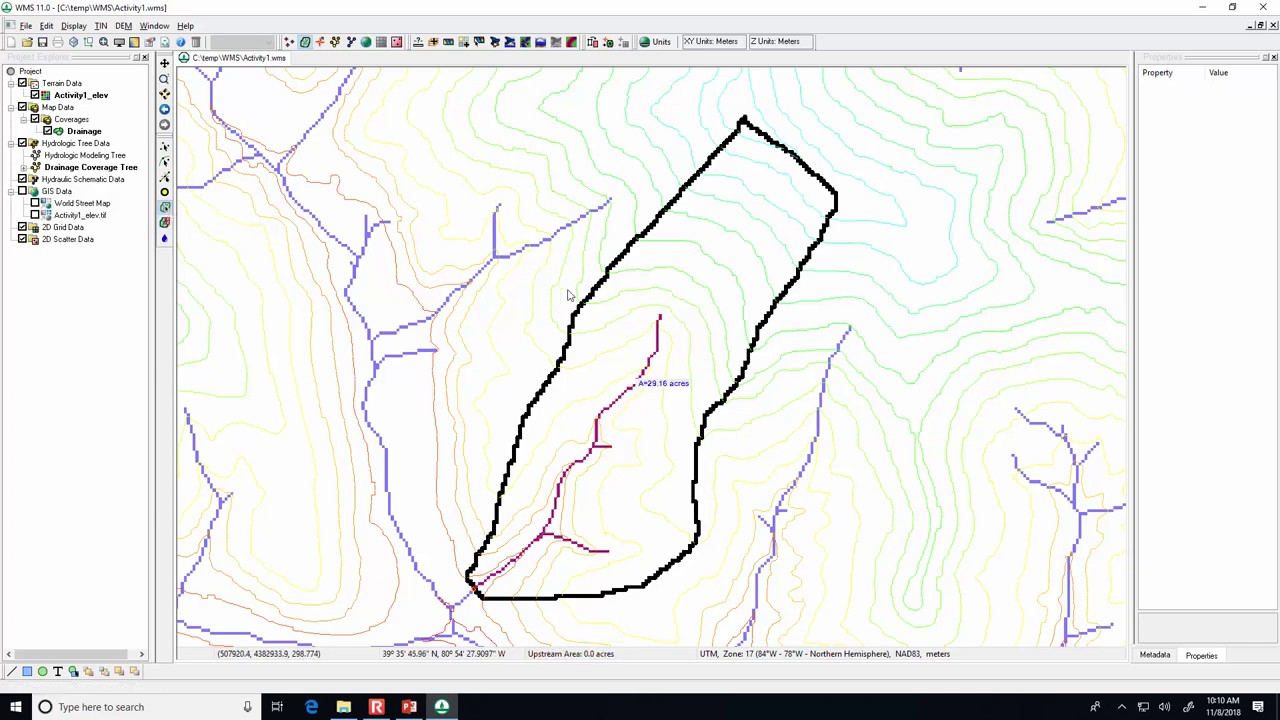
left_click(605, 297)
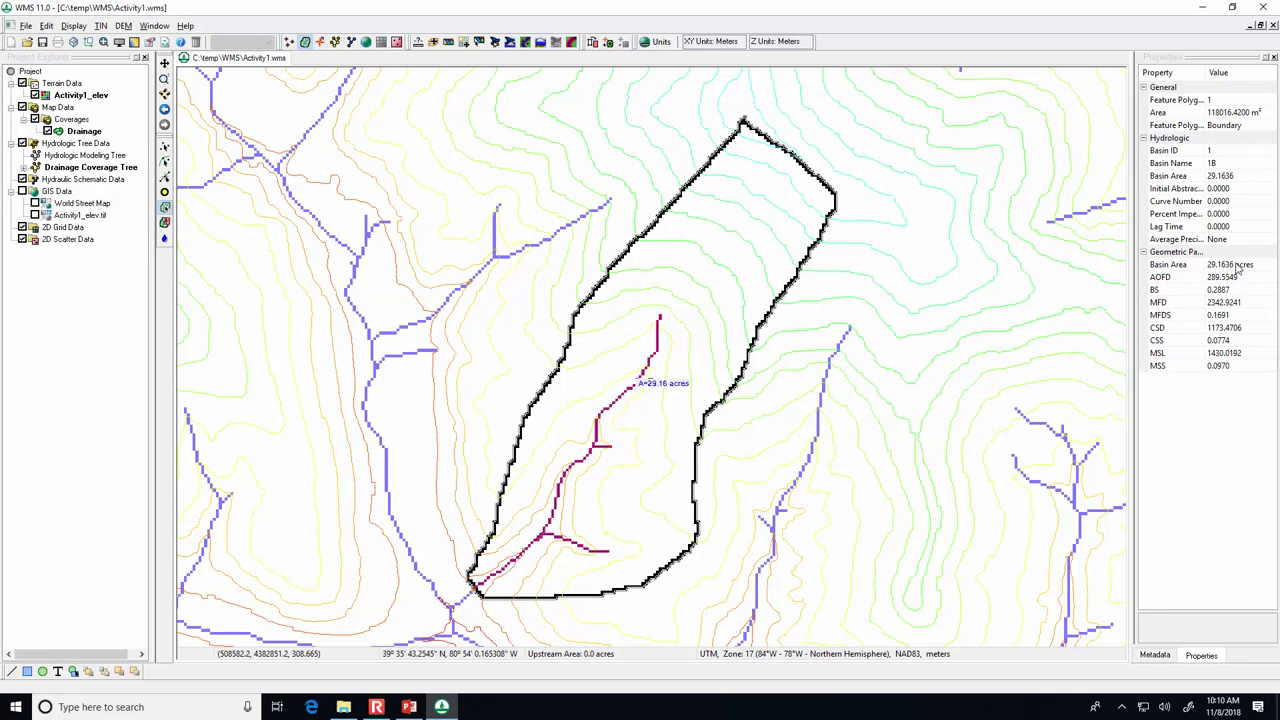
left_click(1185, 281)
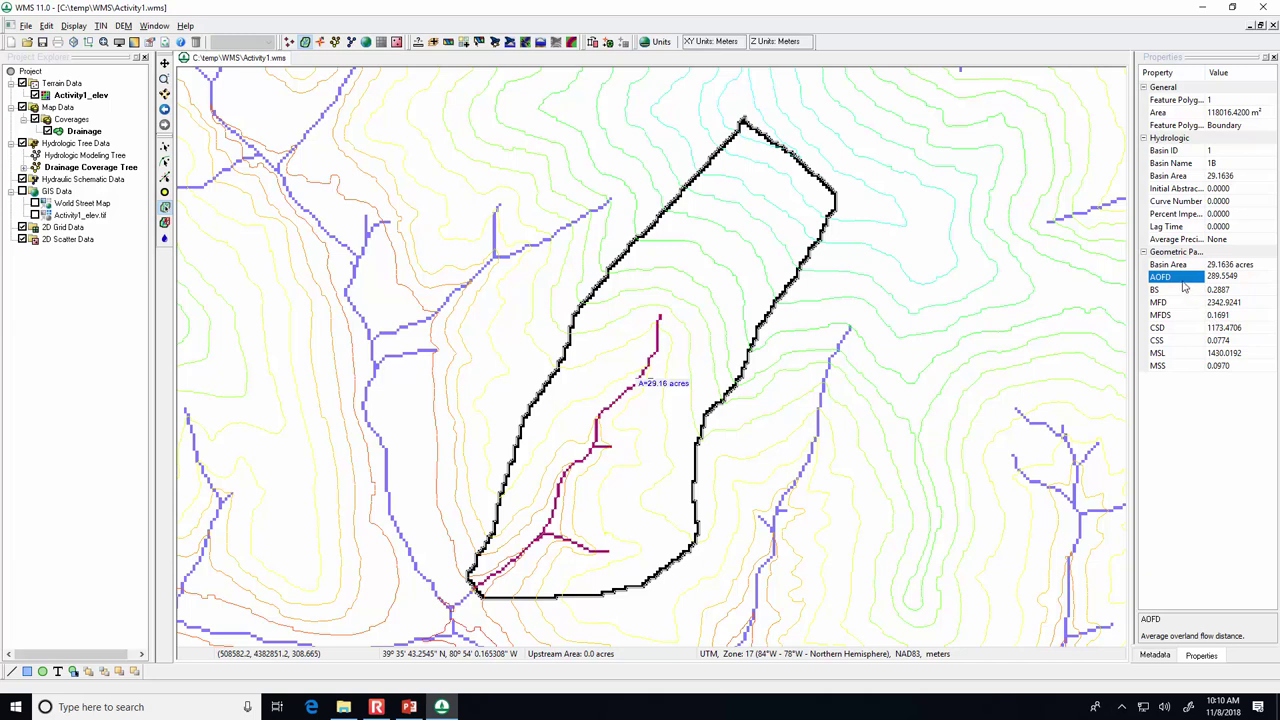
left_click(1221, 278)
left_click(1185, 280)
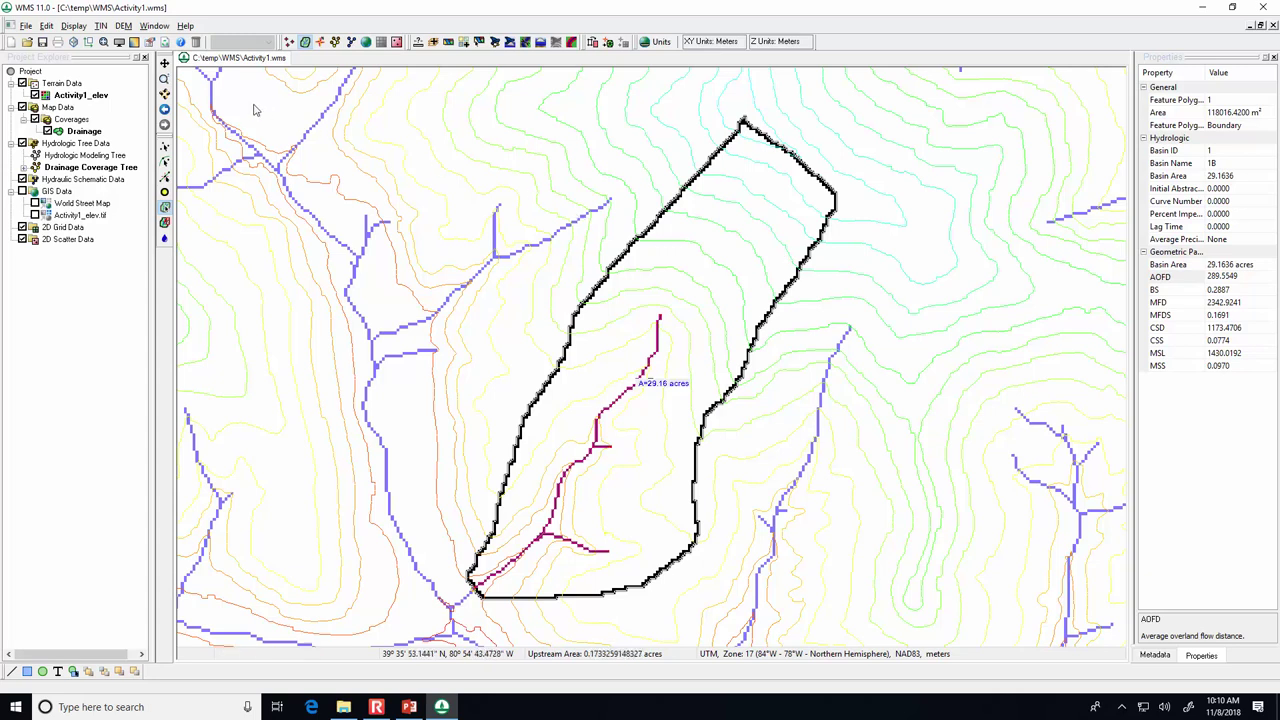
left_click(119, 44)
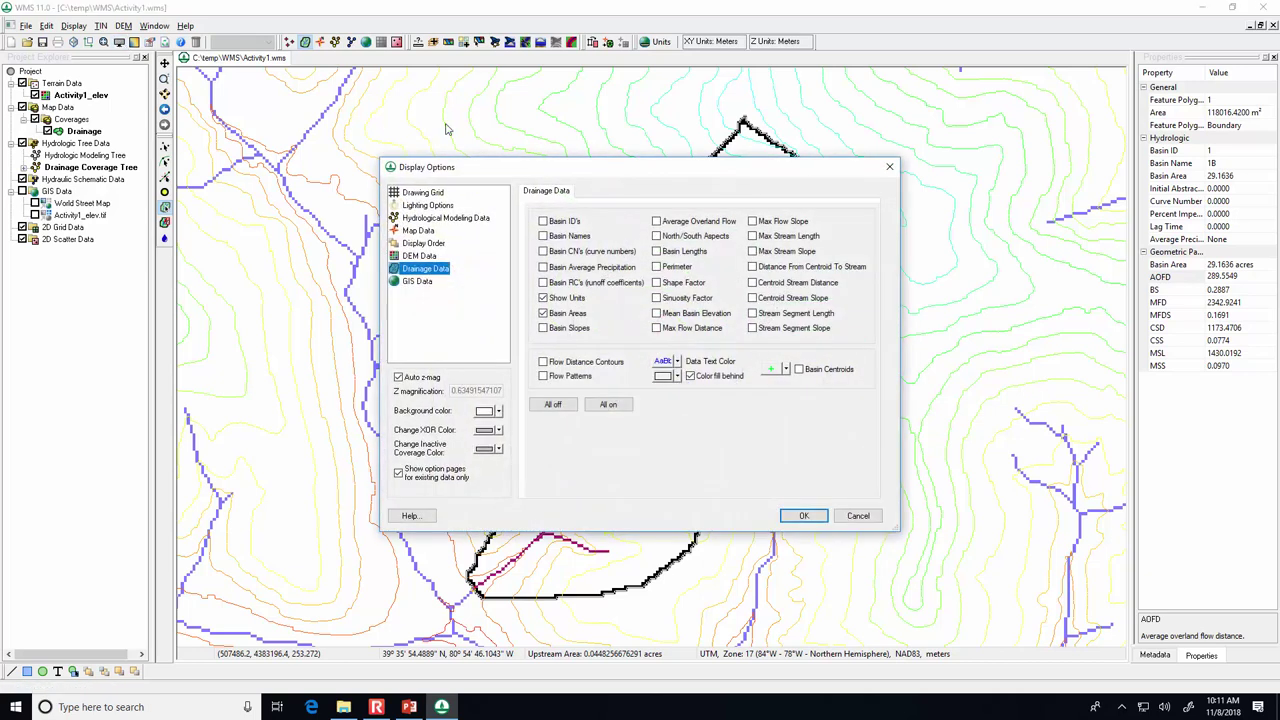
left_click_drag(521, 176, 140, 129)
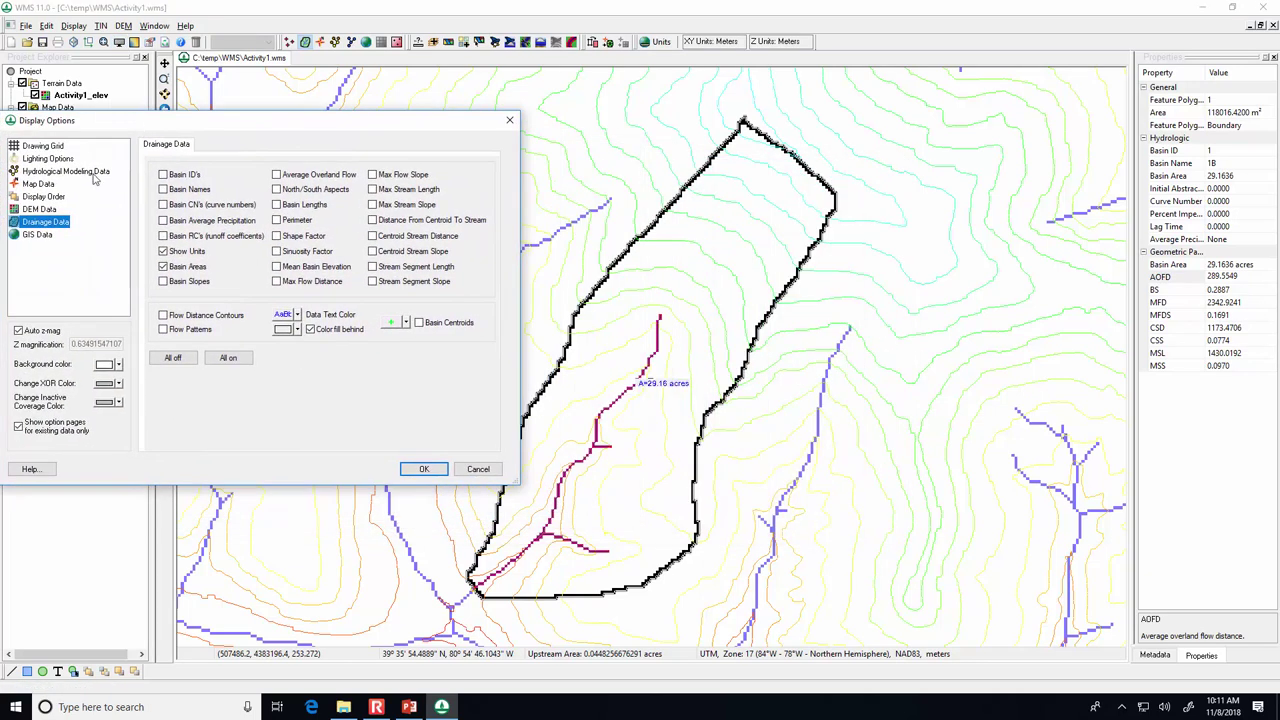
left_click(163, 282)
left_click(277, 282)
left_click(466, 467)
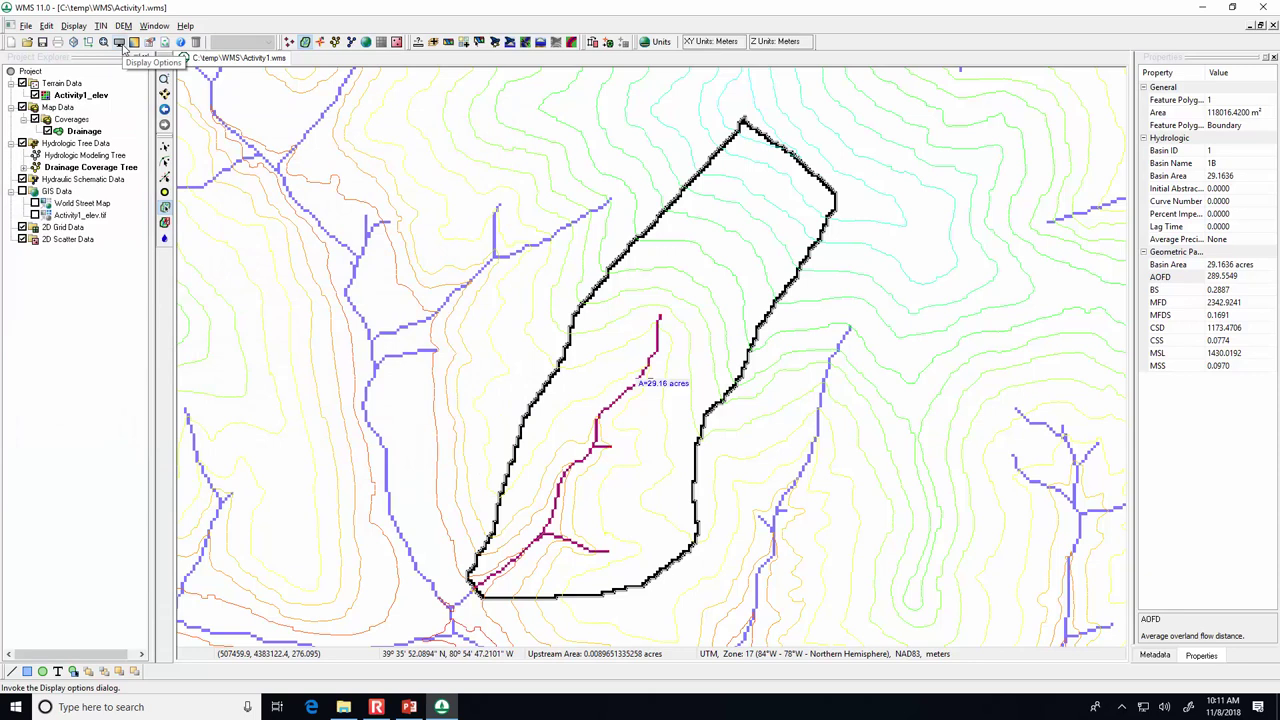
Turn on the Basin Slopes and Max Flow Distance labels in the drainage data display options.
left_click(121, 45)
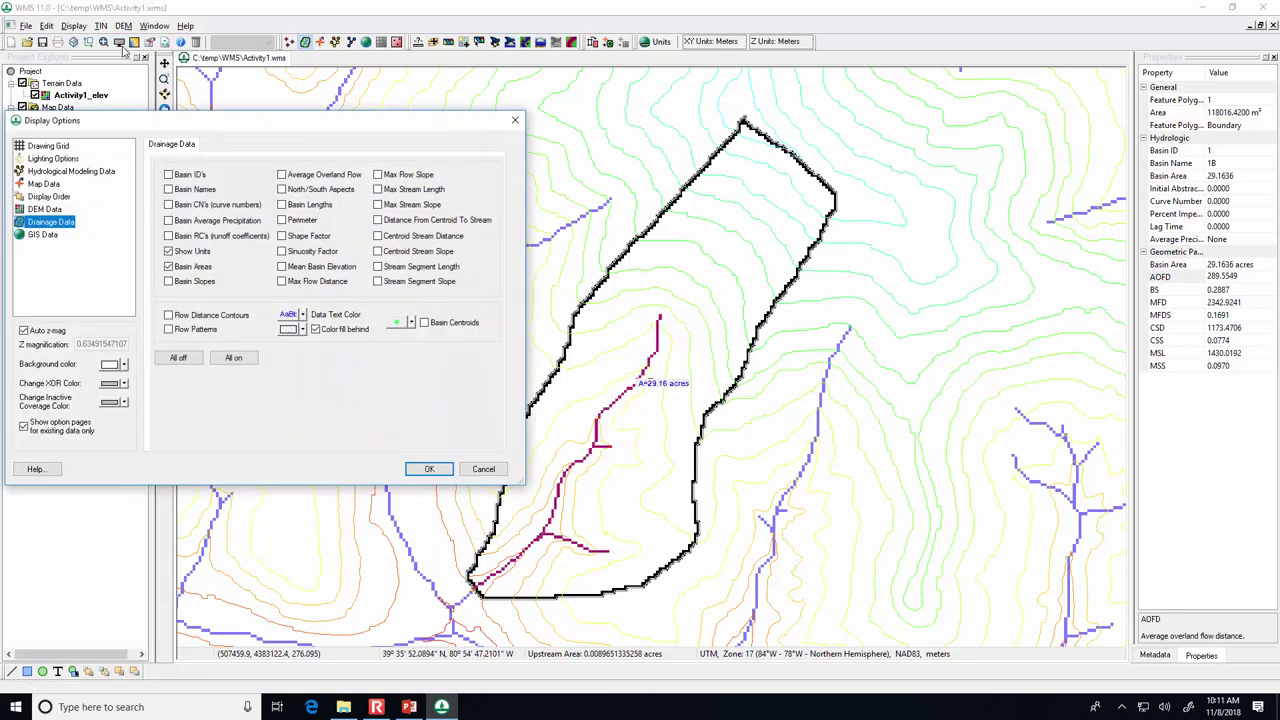
left_click(169, 282)
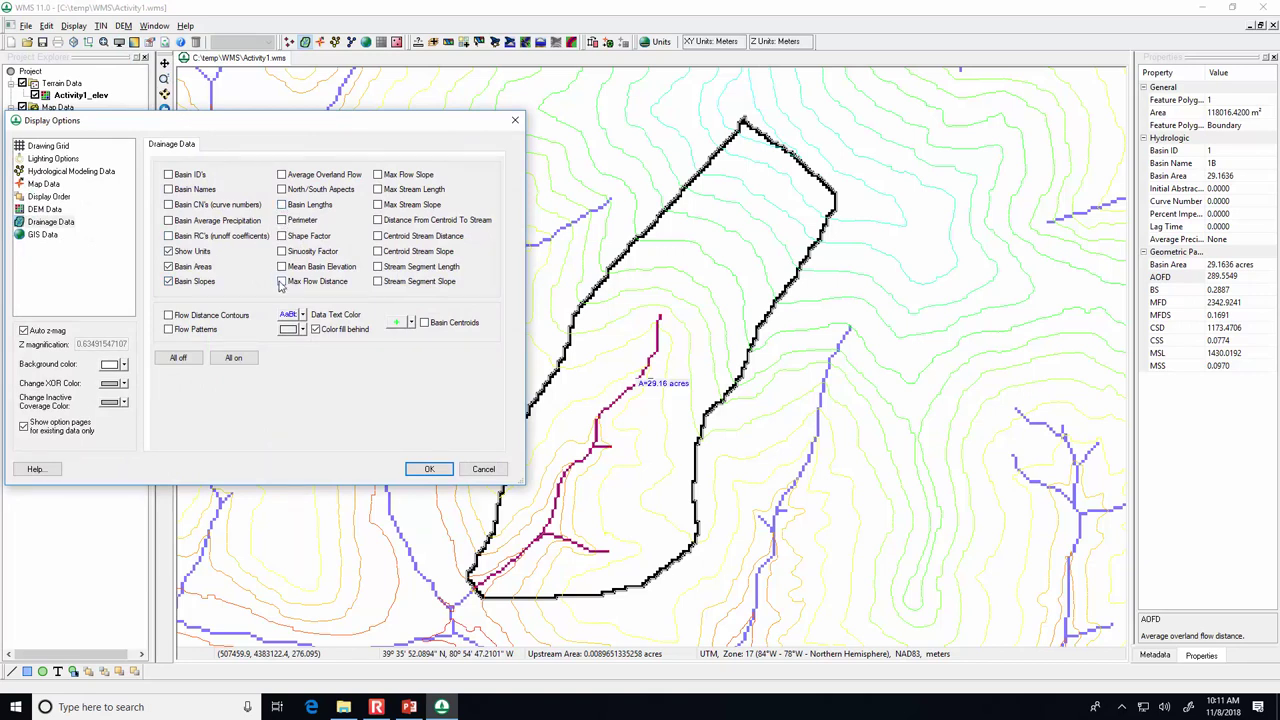
left_click(282, 282)
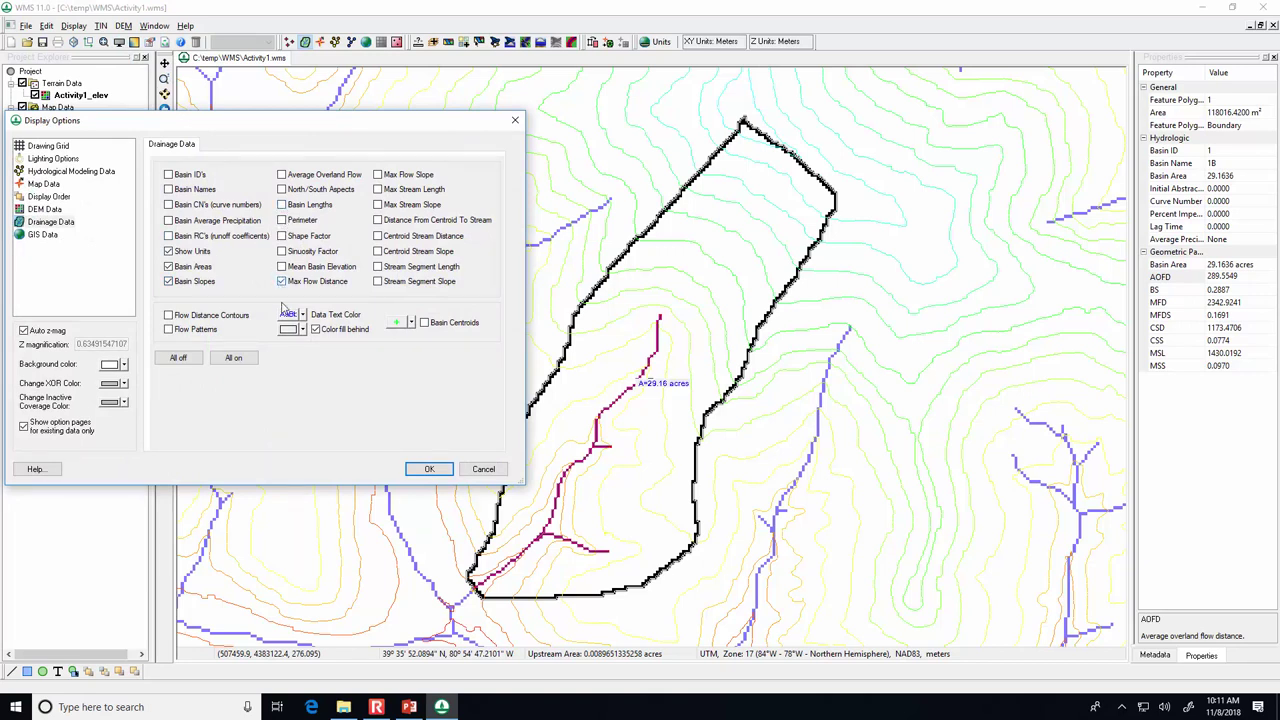
left_click(429, 469)
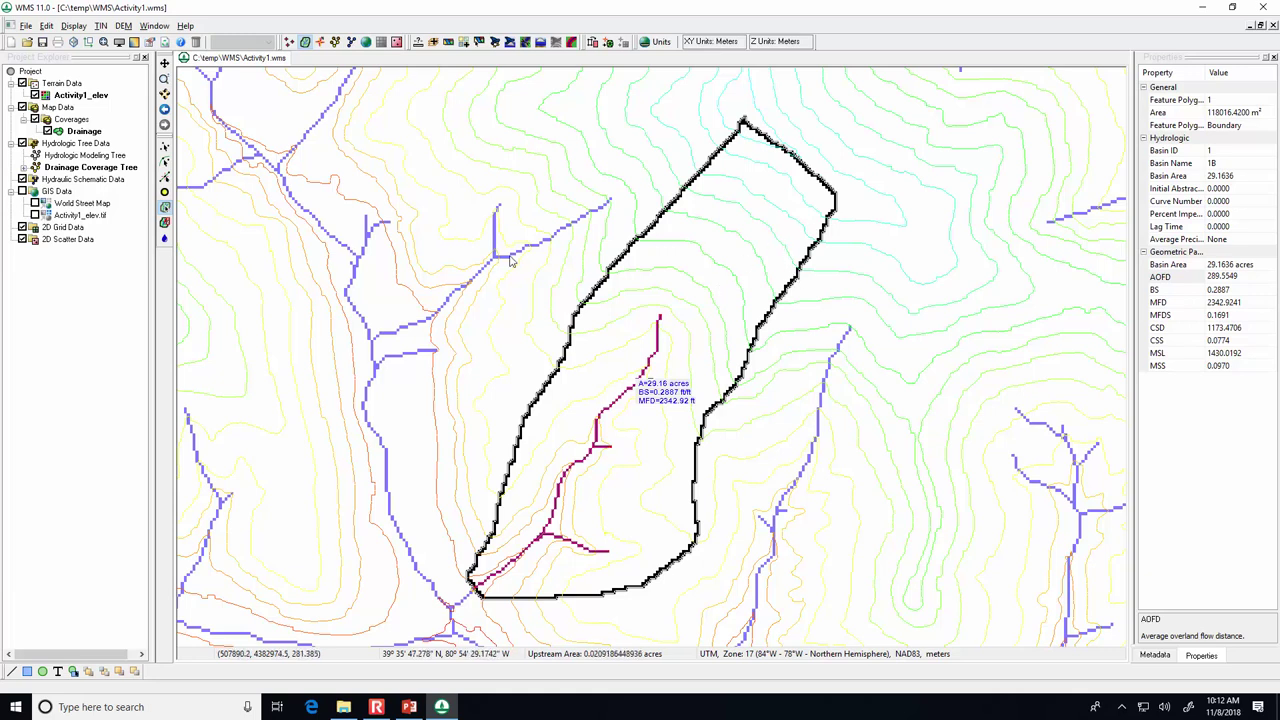
Trace flow paths with the Flow path tool from many points across the lower, middle and upper watershed.
left_click(165, 241)
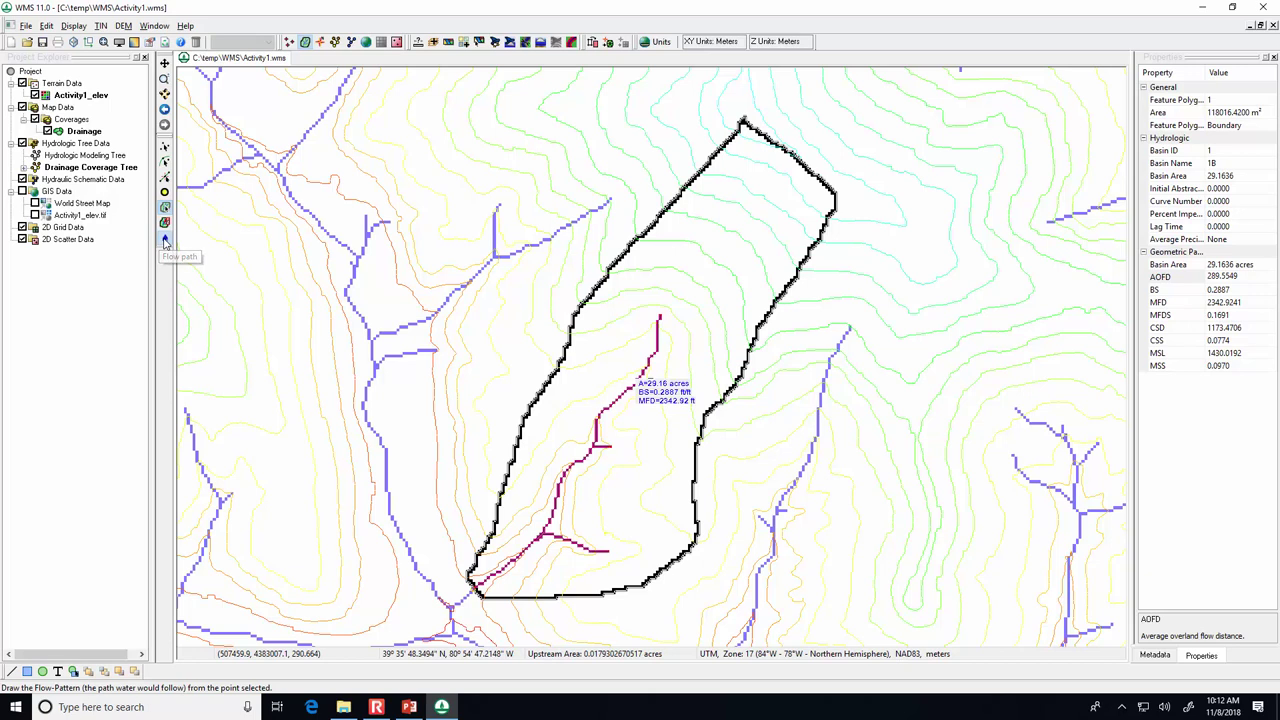
mouse_move(570, 378)
left_mouse_down()
mouse_move(606, 349)
mouse_move(624, 308)
mouse_move(692, 293)
mouse_move(706, 308)
mouse_move(673, 489)
mouse_move(622, 511)
mouse_move(594, 500)
mouse_move(610, 530)
left_mouse_up()
left_click_drag(528, 586, 519, 492)
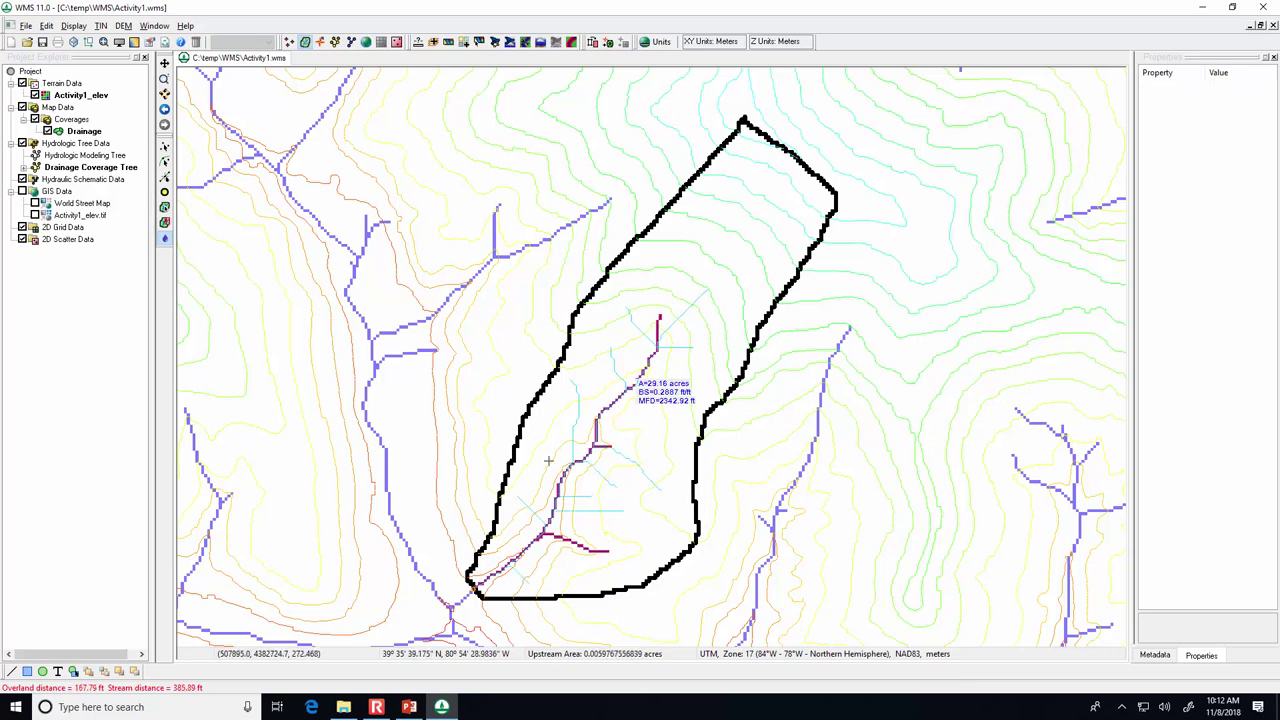
mouse_move(548, 429)
left_mouse_down()
mouse_move(666, 246)
mouse_move(715, 211)
mouse_move(733, 145)
mouse_move(747, 141)
left_mouse_up()
left_click_drag(245, 189, 682, 420)
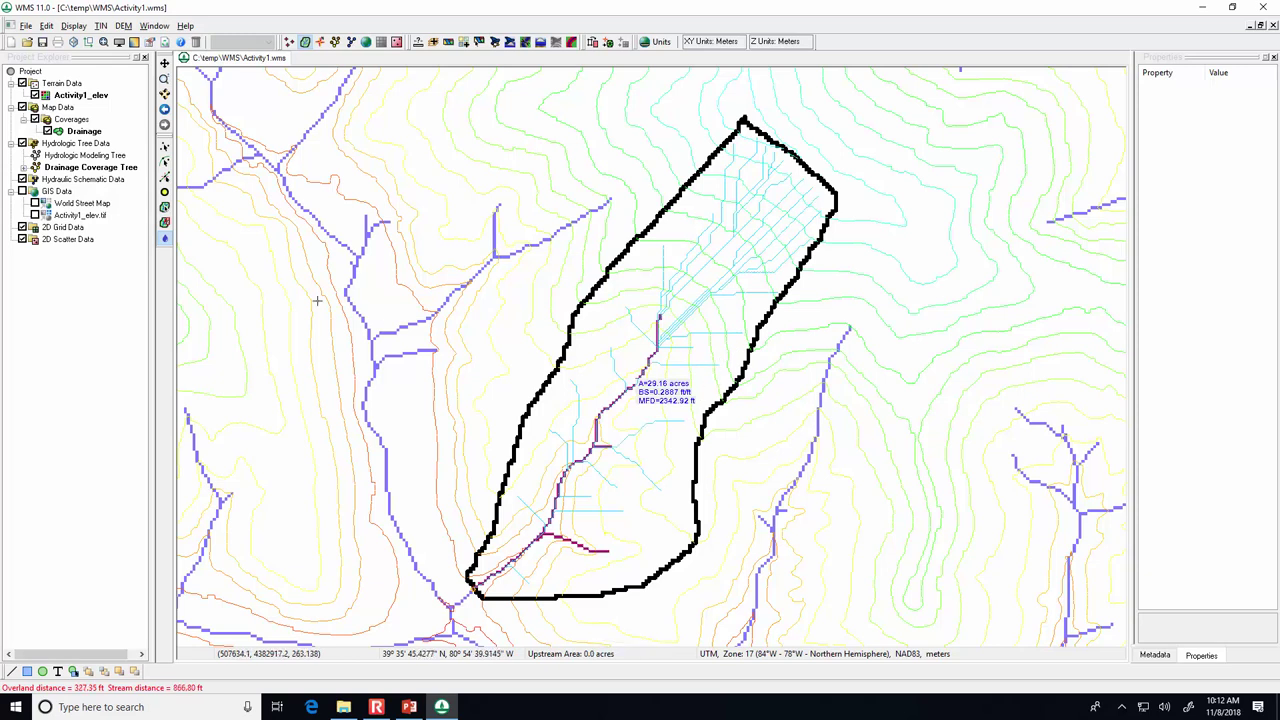
left_click(169, 240)
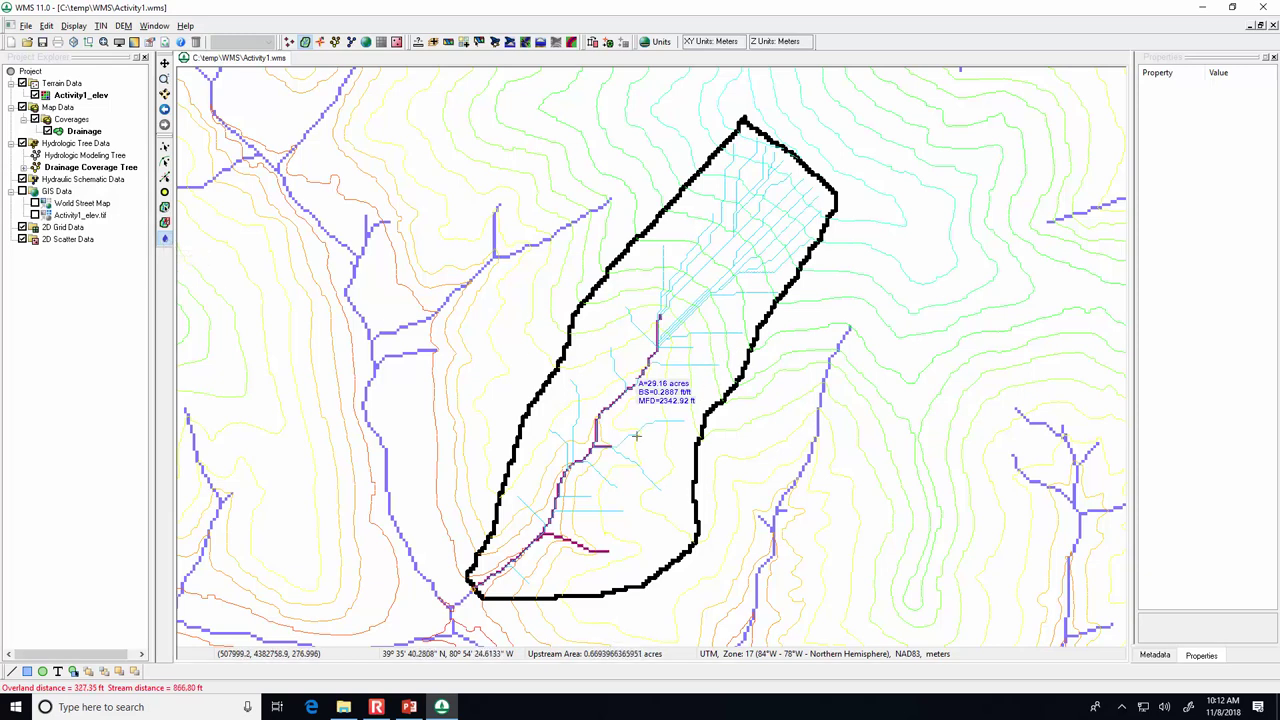
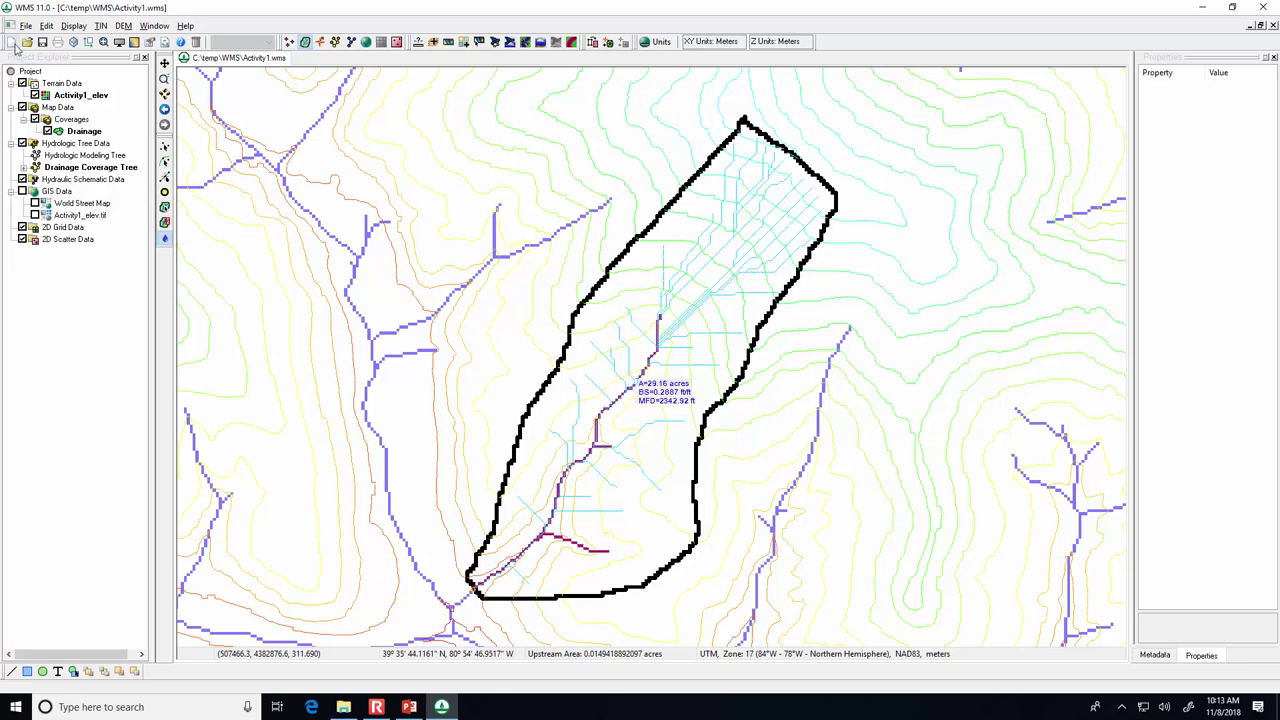
Save the current project over the existing Activity1 project file and start a new empty project.
left_click(12, 42)
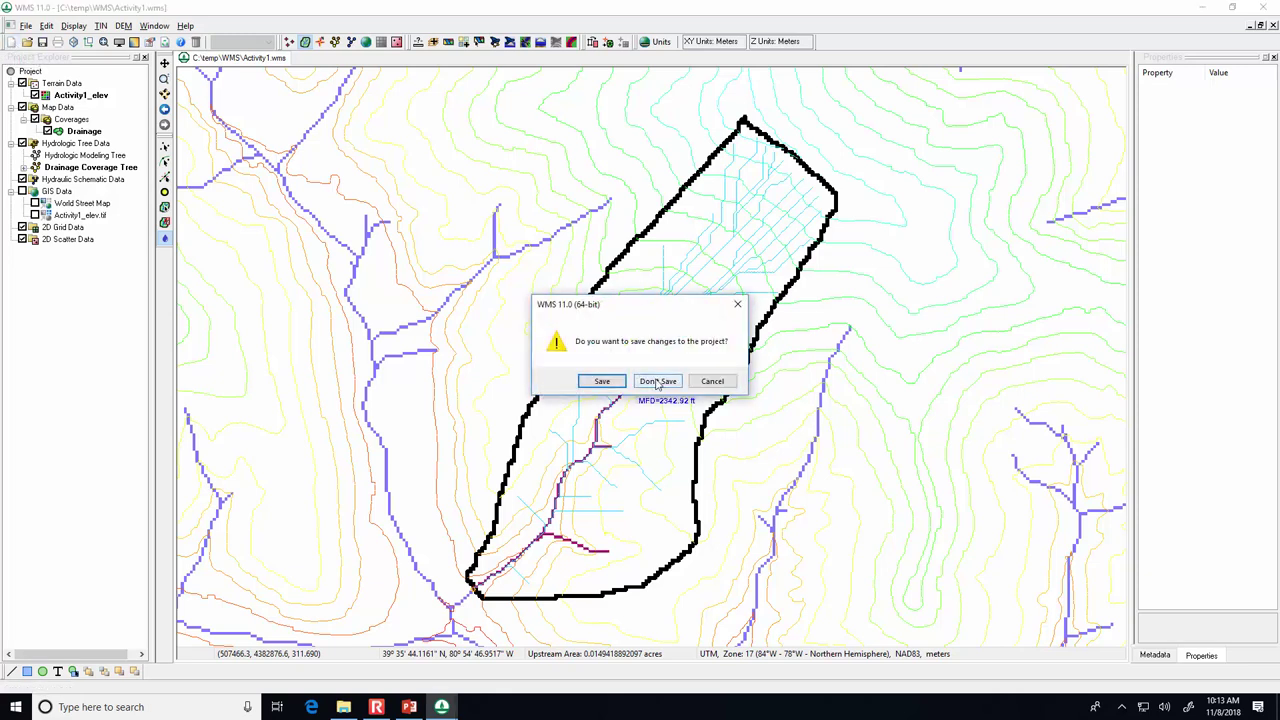
left_click(601, 381)
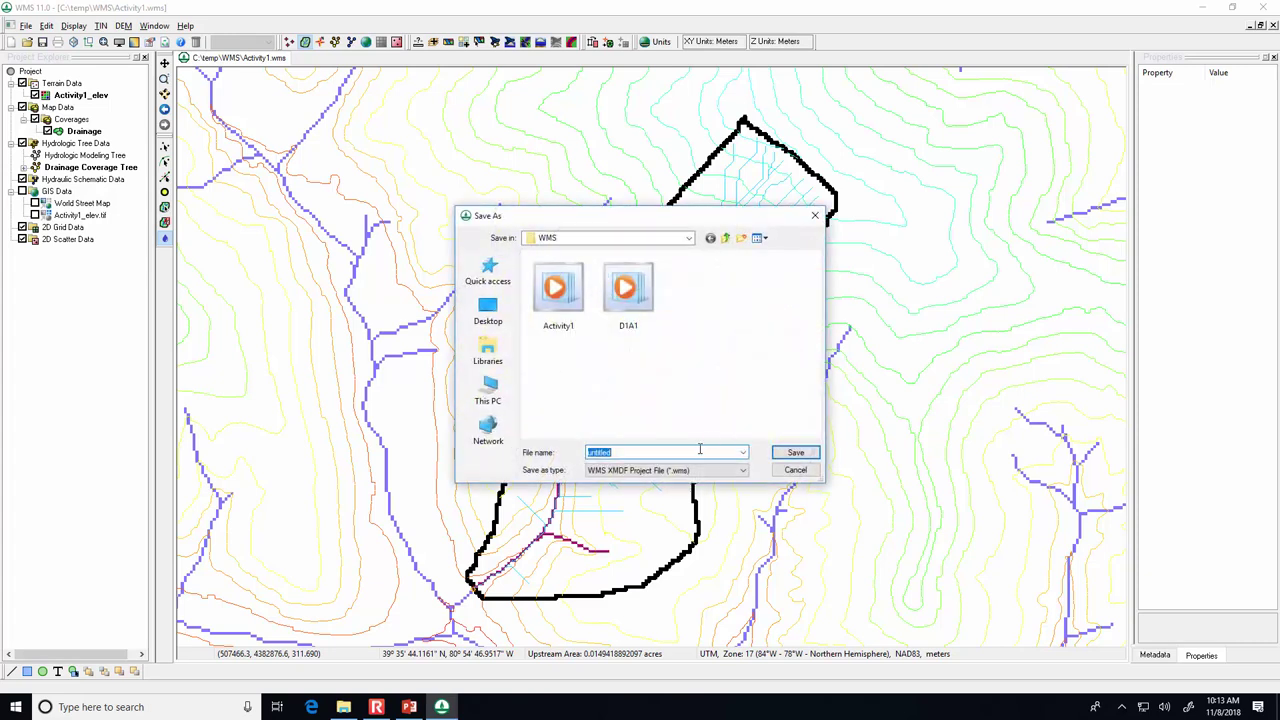
left_click(583, 322)
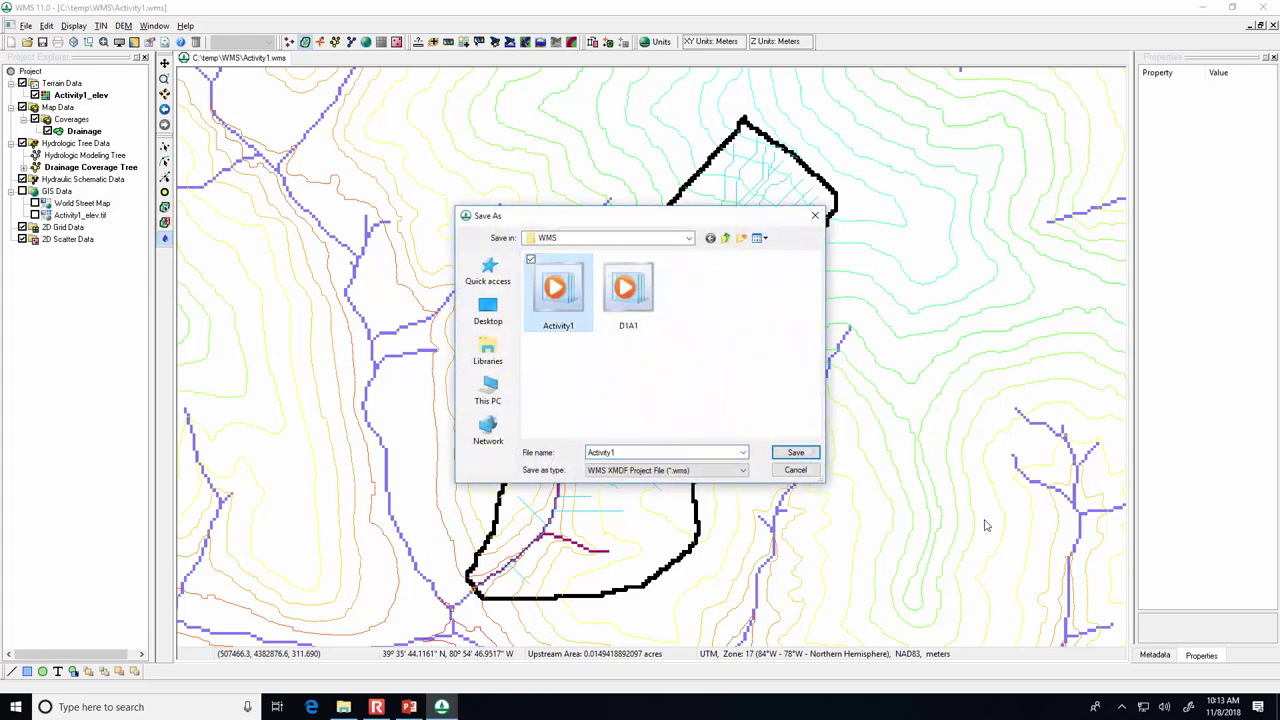
left_click(790, 455)
left_click(669, 358)
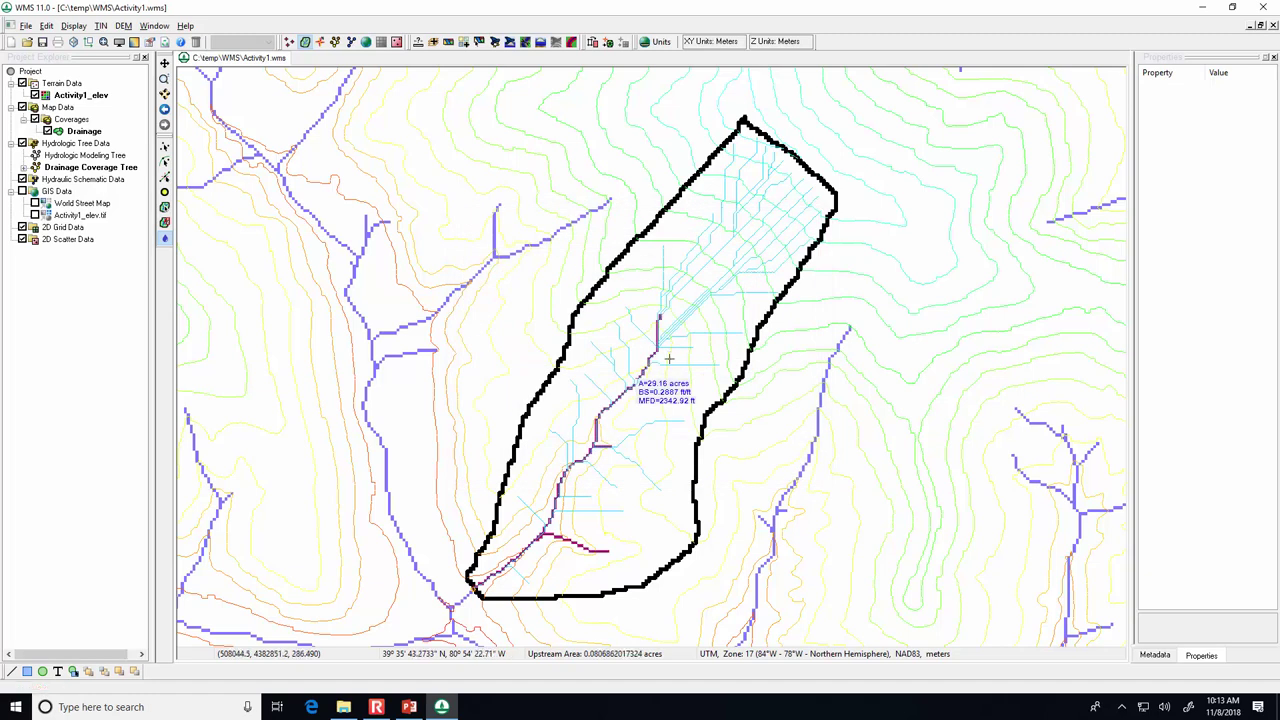
left_click(343, 707)
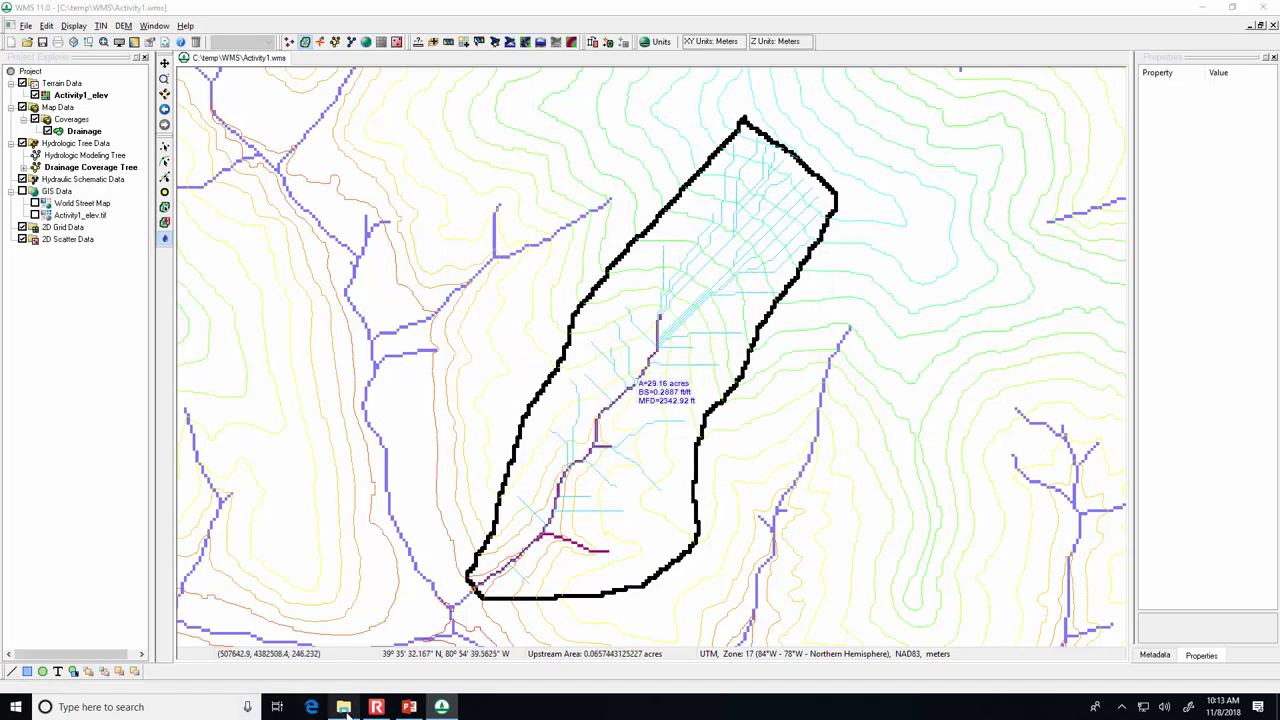
left_click(11, 42)
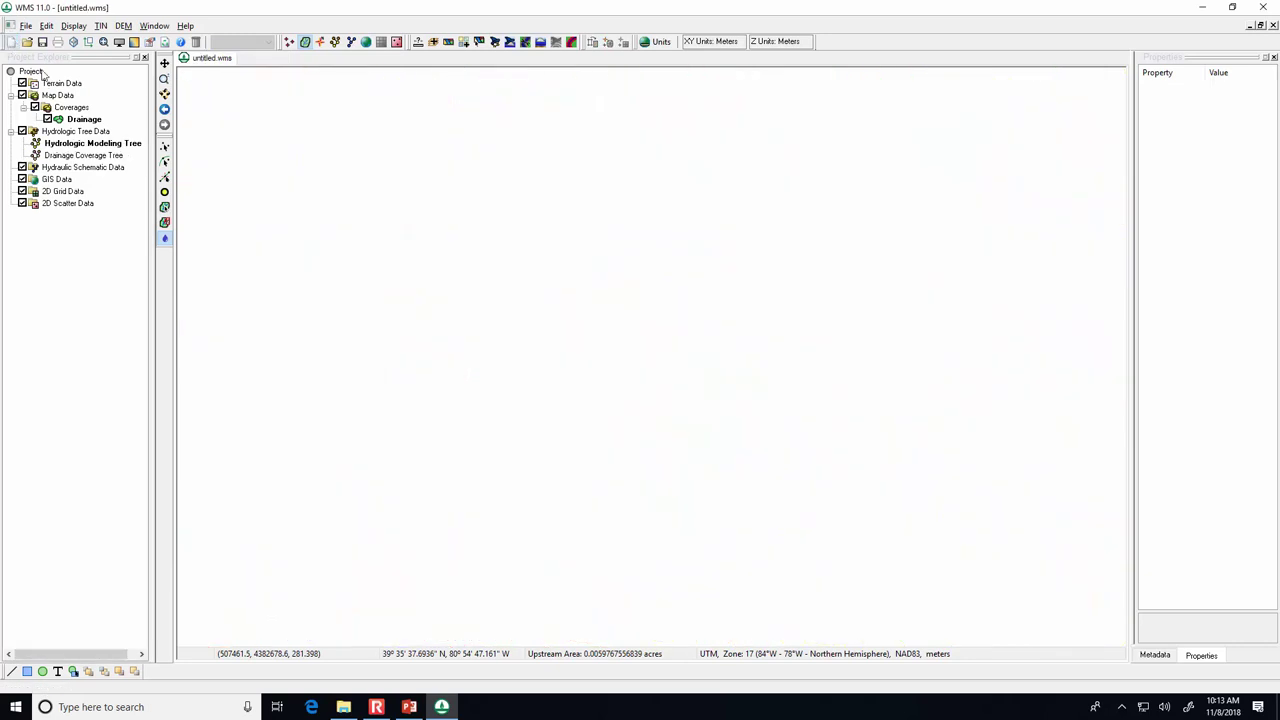
Minimize WMS and try to browse to This PC in File Explorer.
left_click(343, 707)
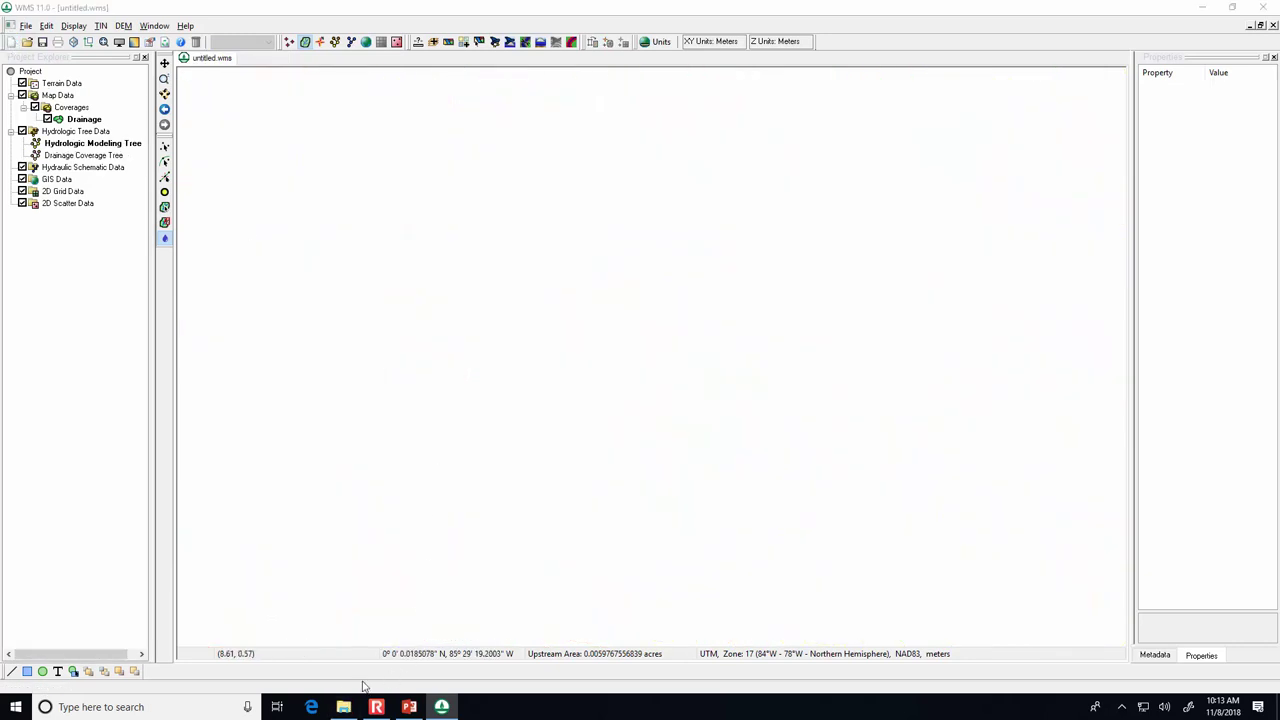
left_click(1210, 12)
left_click(1203, 11)
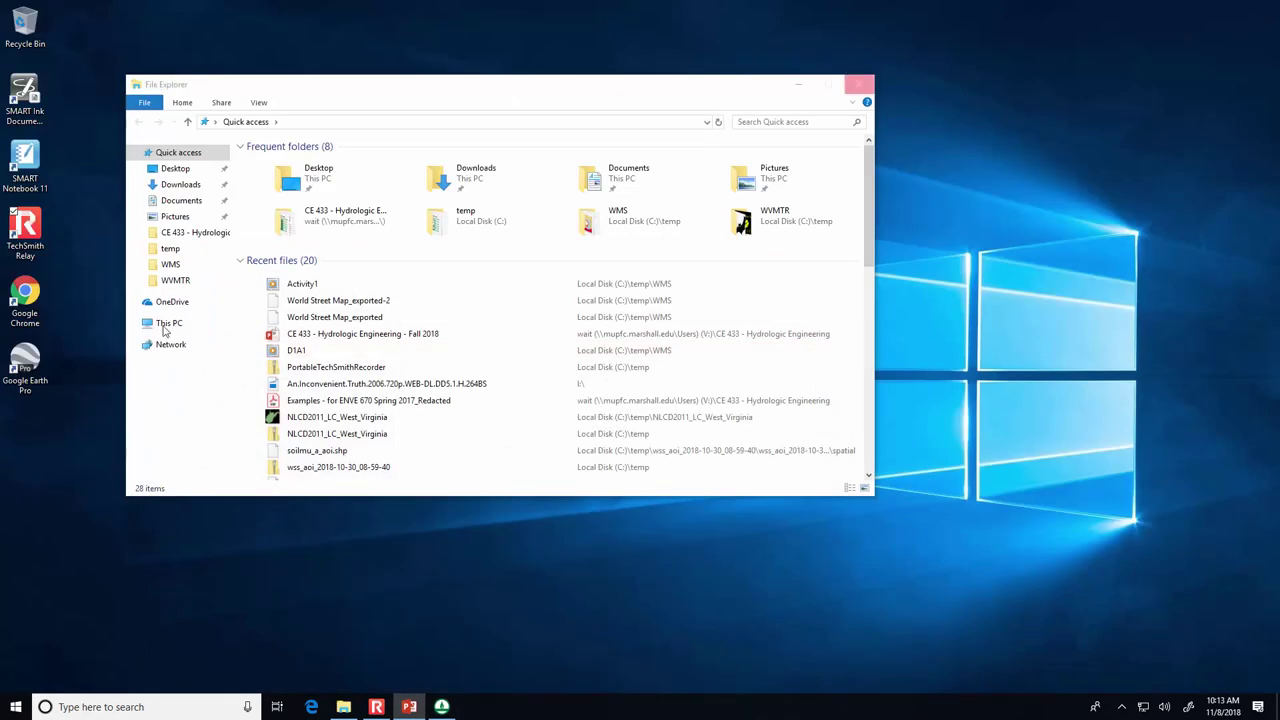
left_click(167, 324)
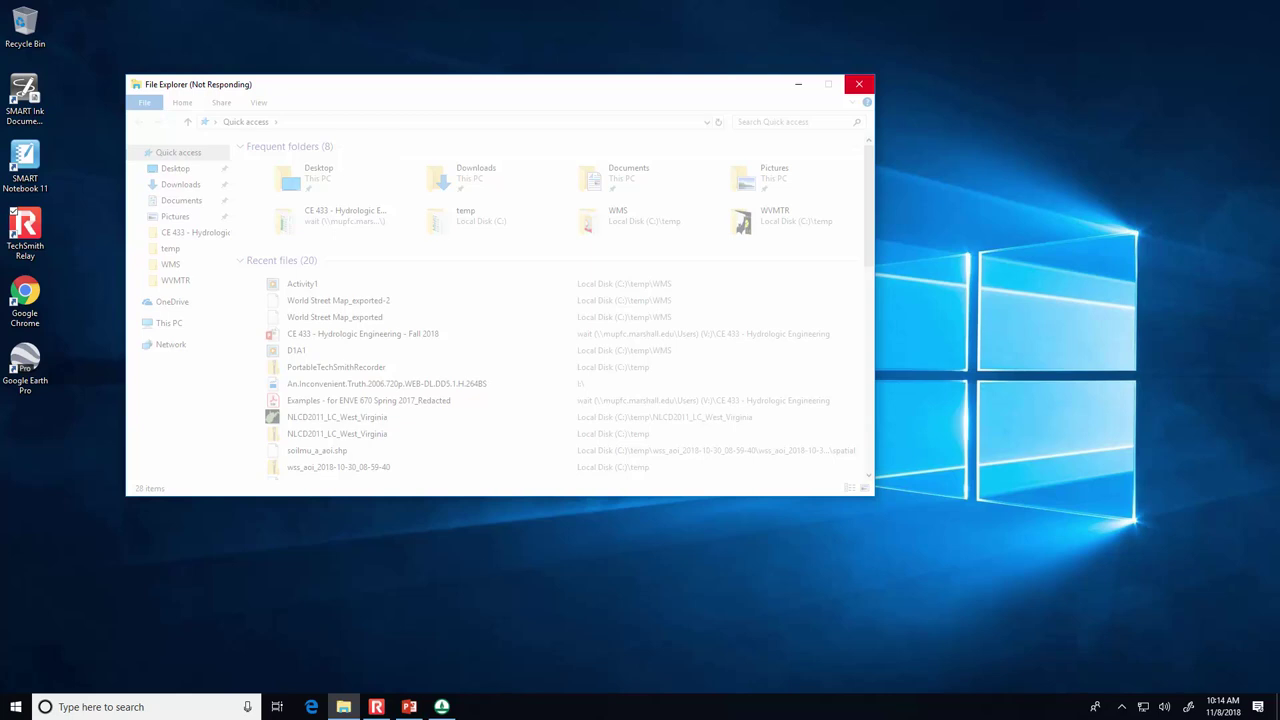
left_click(345, 709)
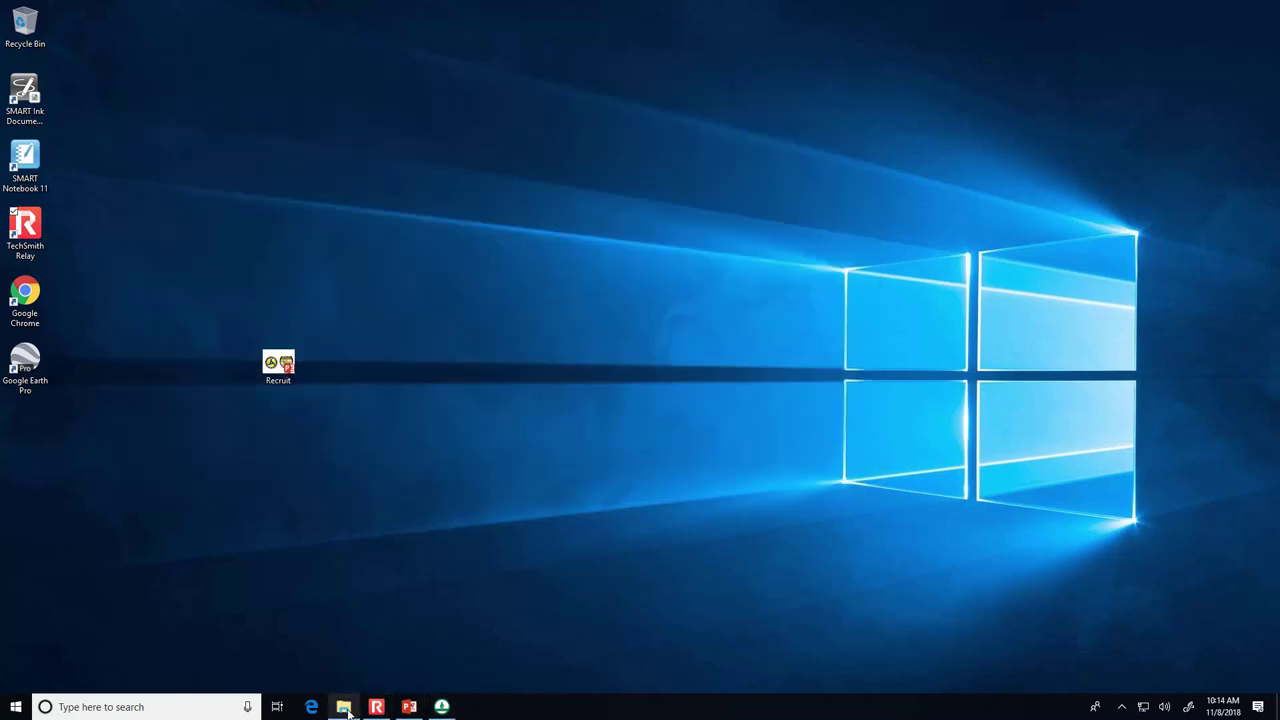
Open the C:\temp\WMS folder in a new File Explorer window.
left_click(318, 708)
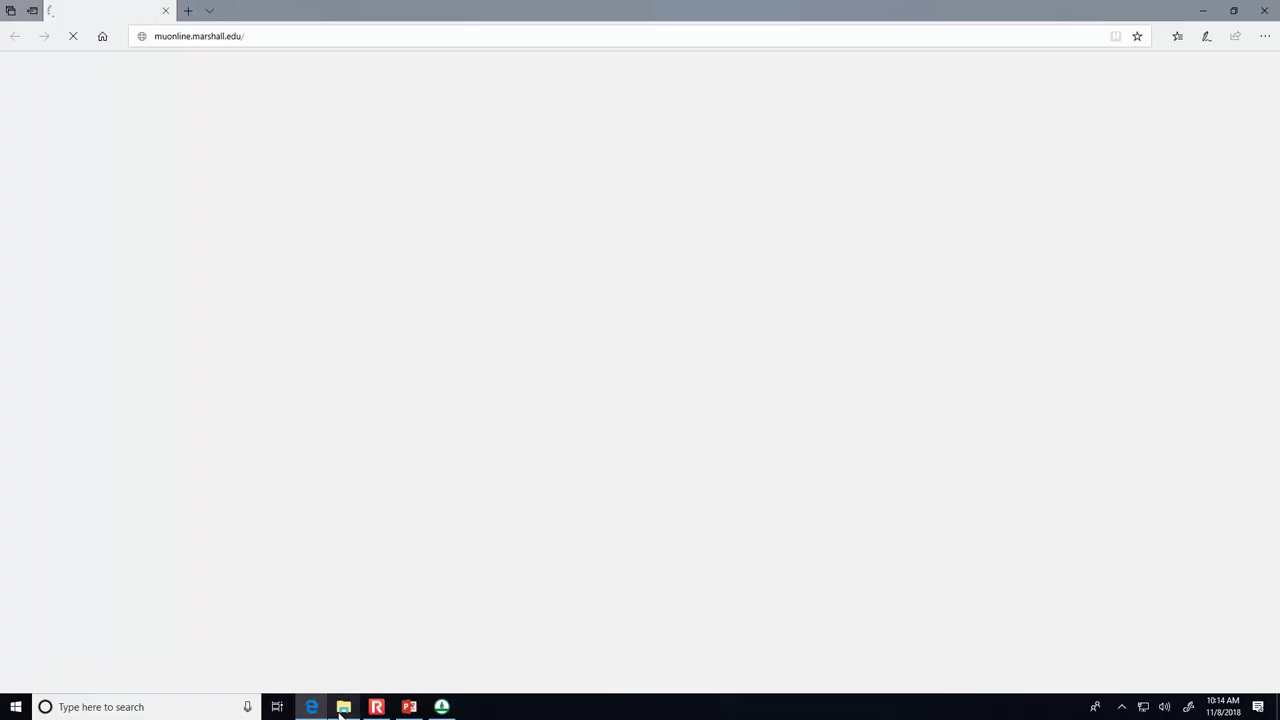
left_click(1266, 8)
left_click(345, 707)
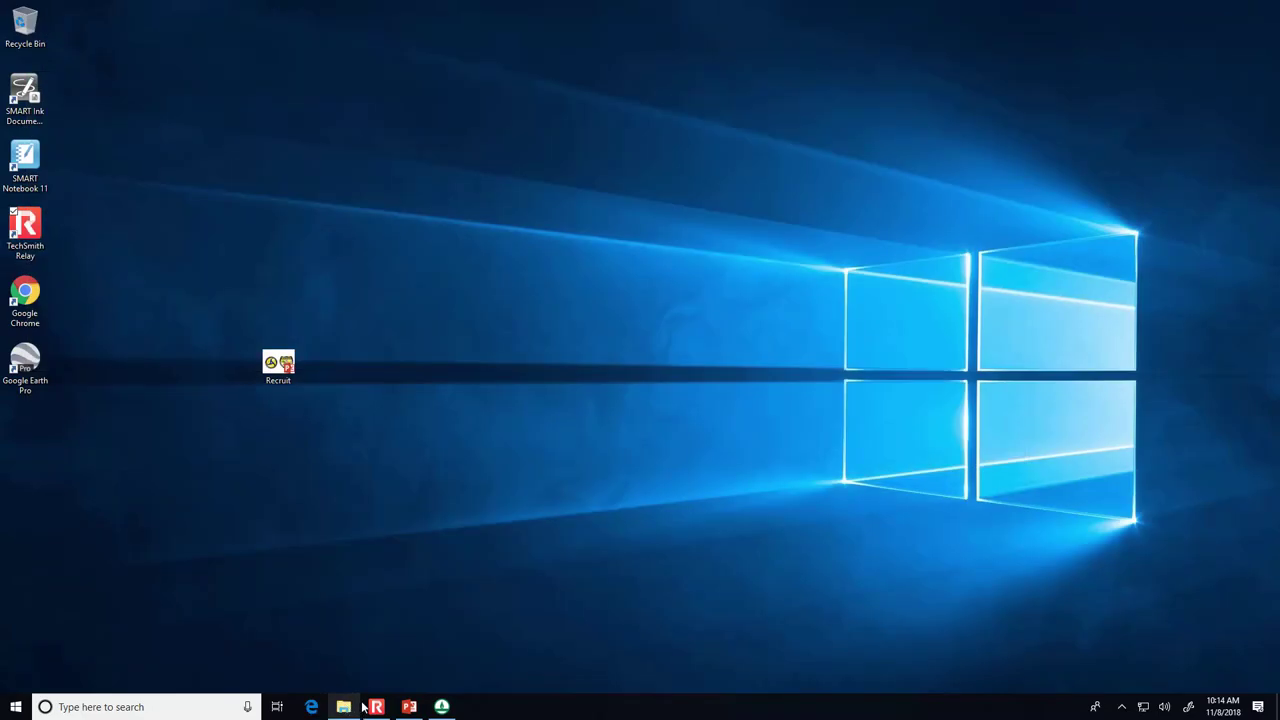
left_click(376, 707)
left_click(279, 258)
left_click(279, 258)
double_click(294, 193)
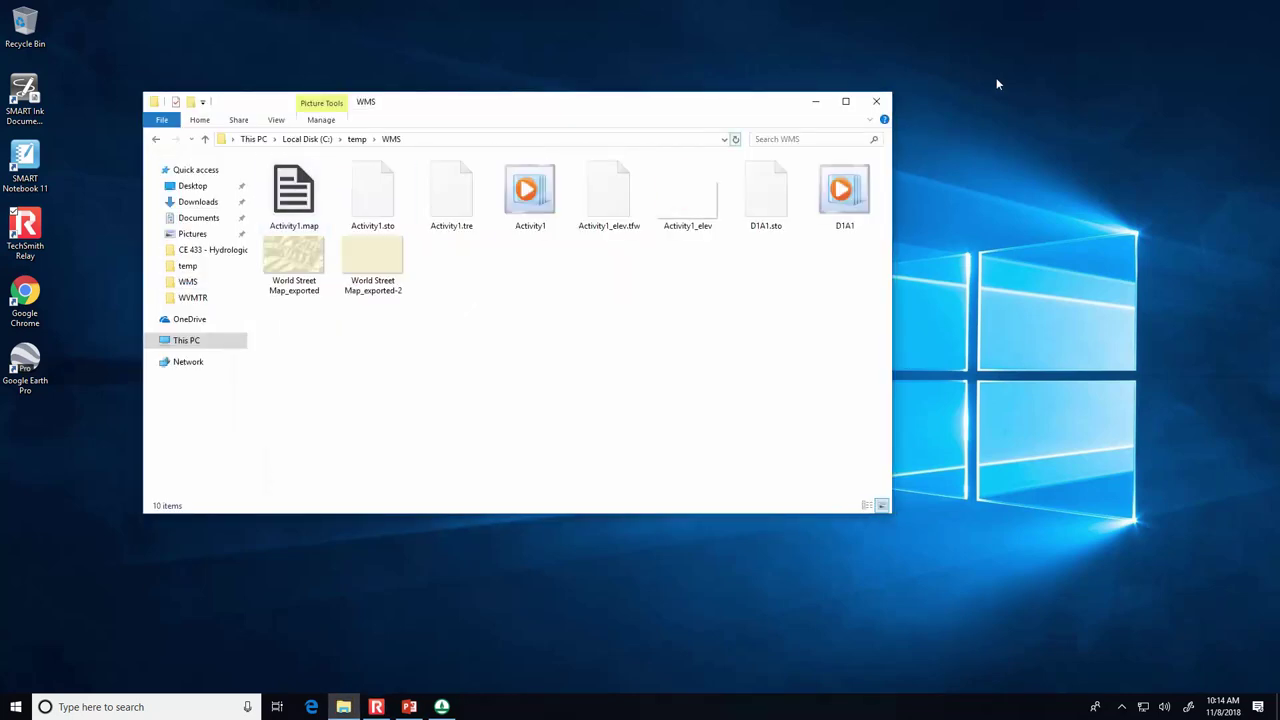
Maximize the WMS folder window and list its files in Details view with a wider name column.
left_click(845, 101)
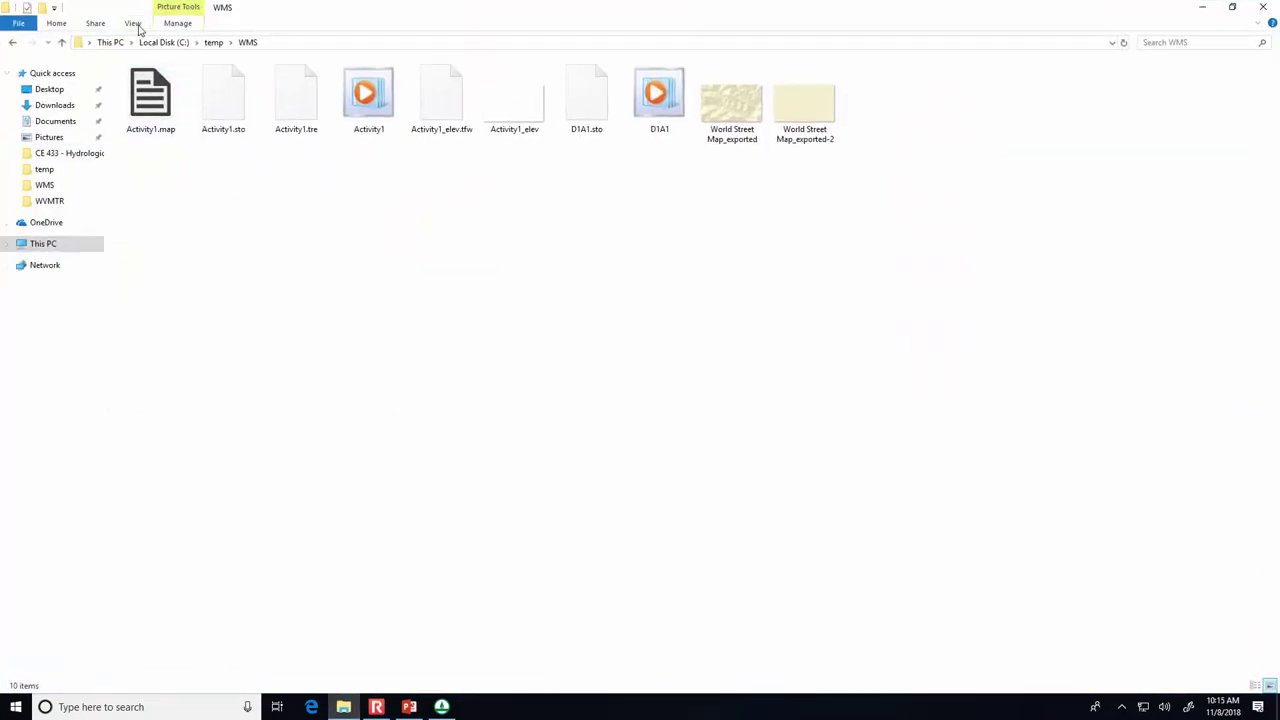
left_click(133, 23)
left_click(285, 54)
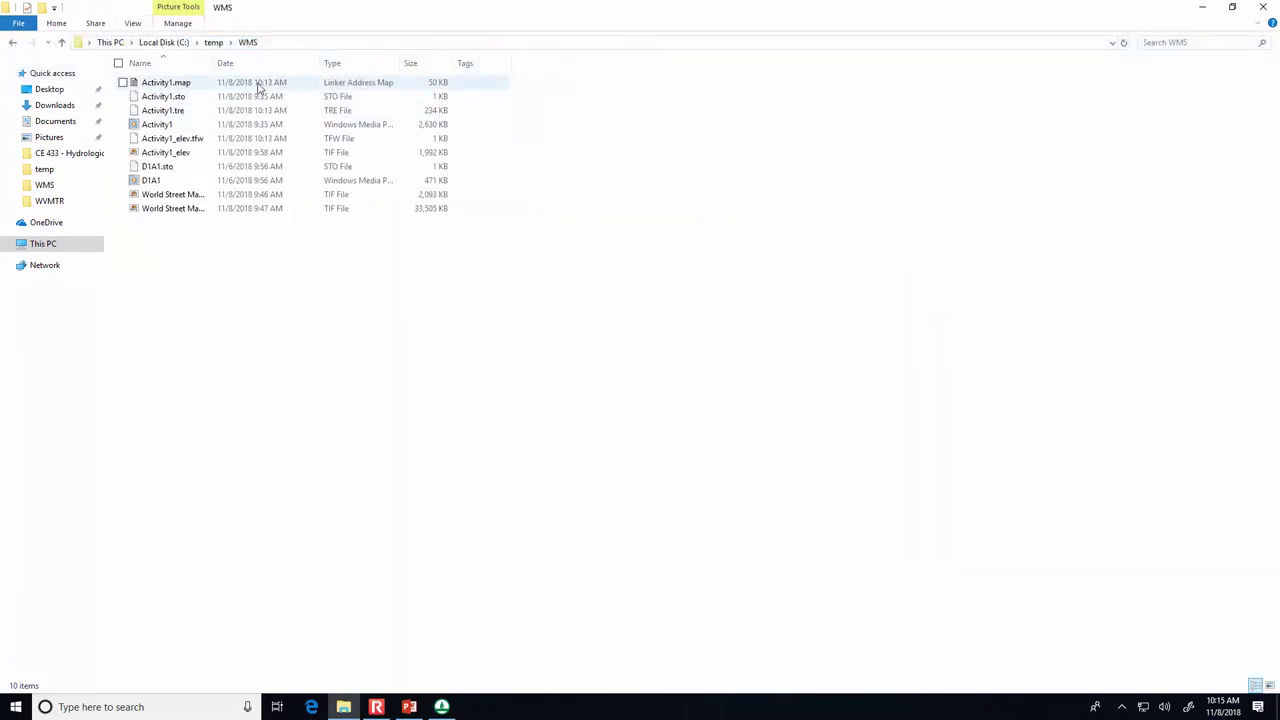
left_click_drag(216, 63, 320, 63)
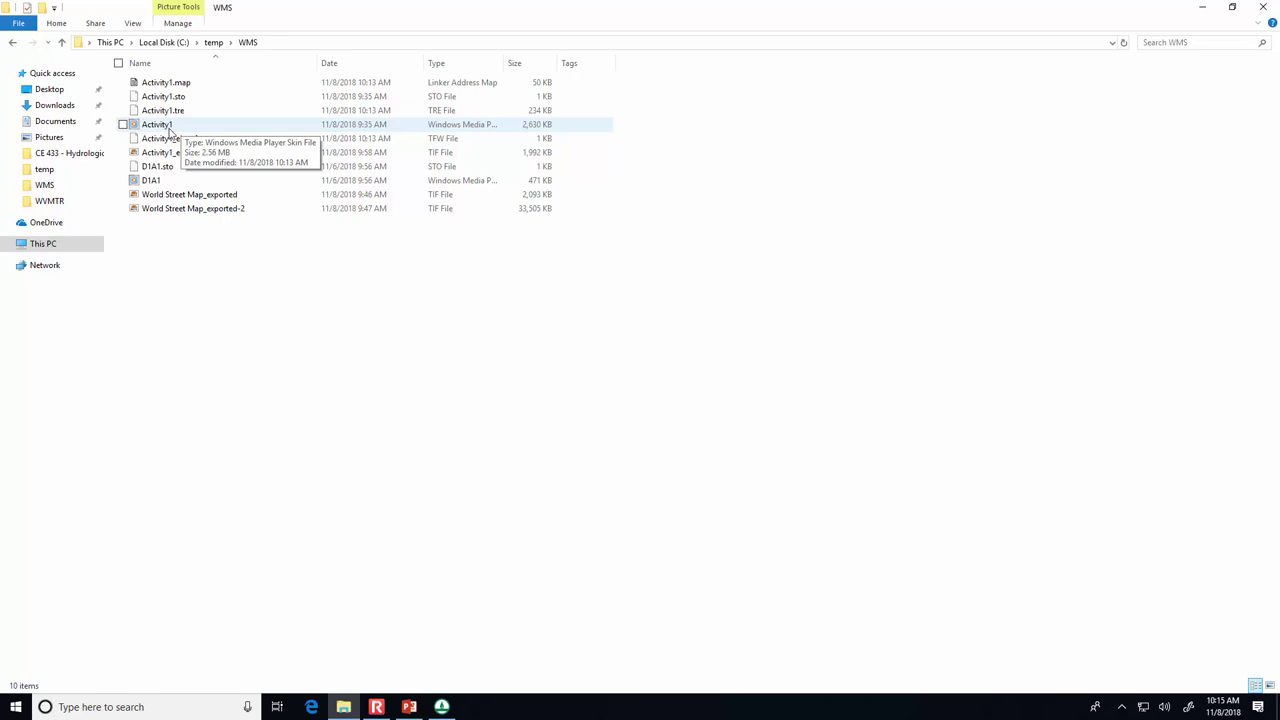
Switch back to WMS and close the program, leaving the project folder open.
left_click(441, 707)
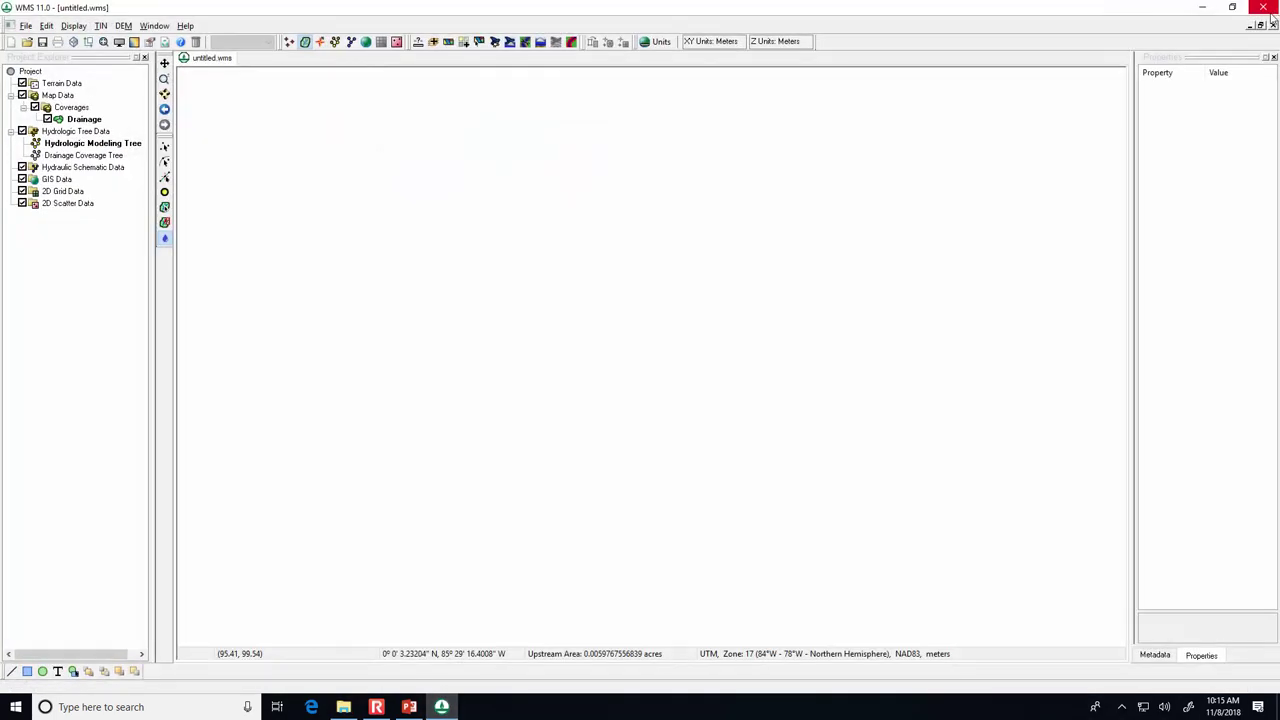
left_click(26, 25)
left_click(26, 25)
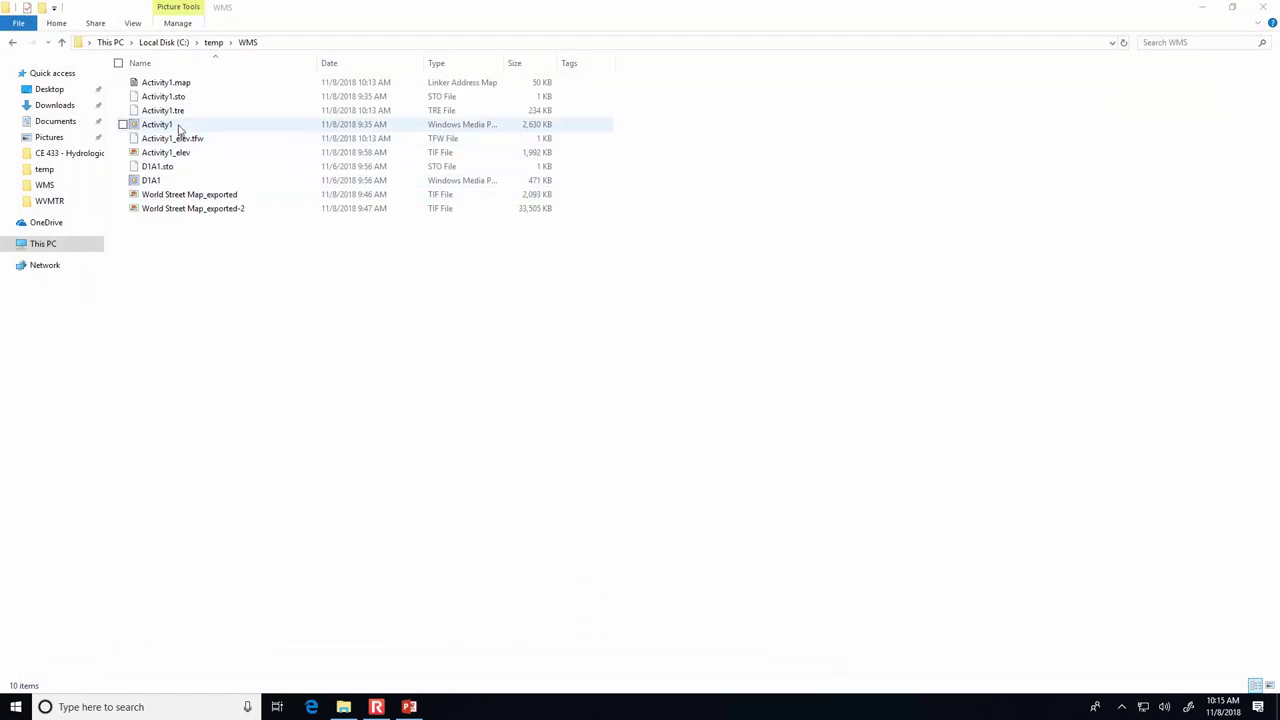
Choose to open the Activity1 project file with another app and browse for a program on this PC.
right_click(178, 128)
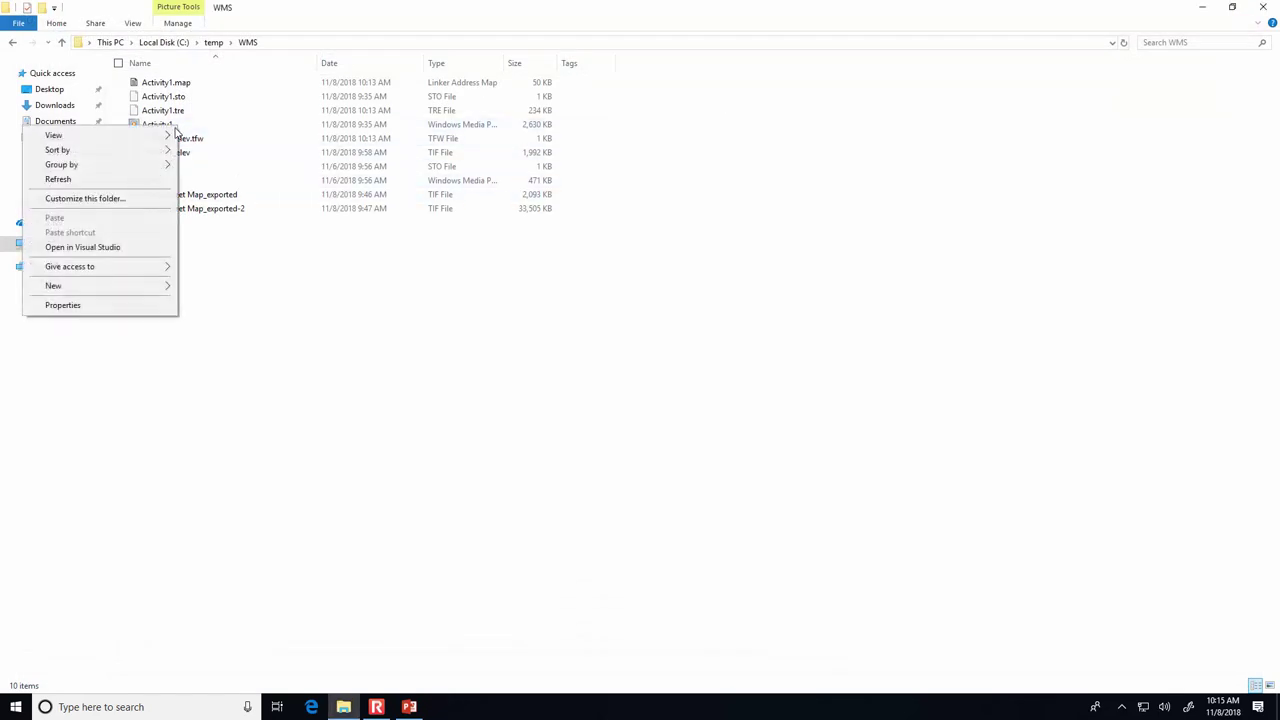
left_click(166, 128)
right_click(162, 128)
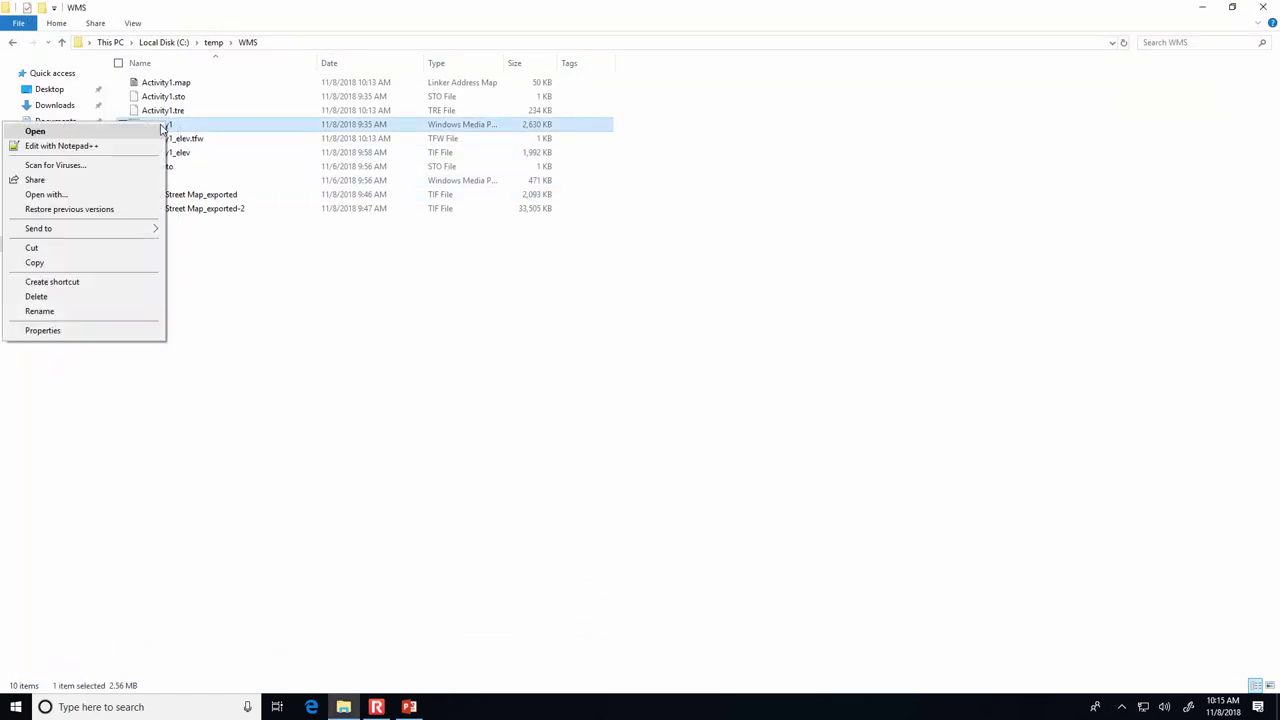
left_click(46, 194)
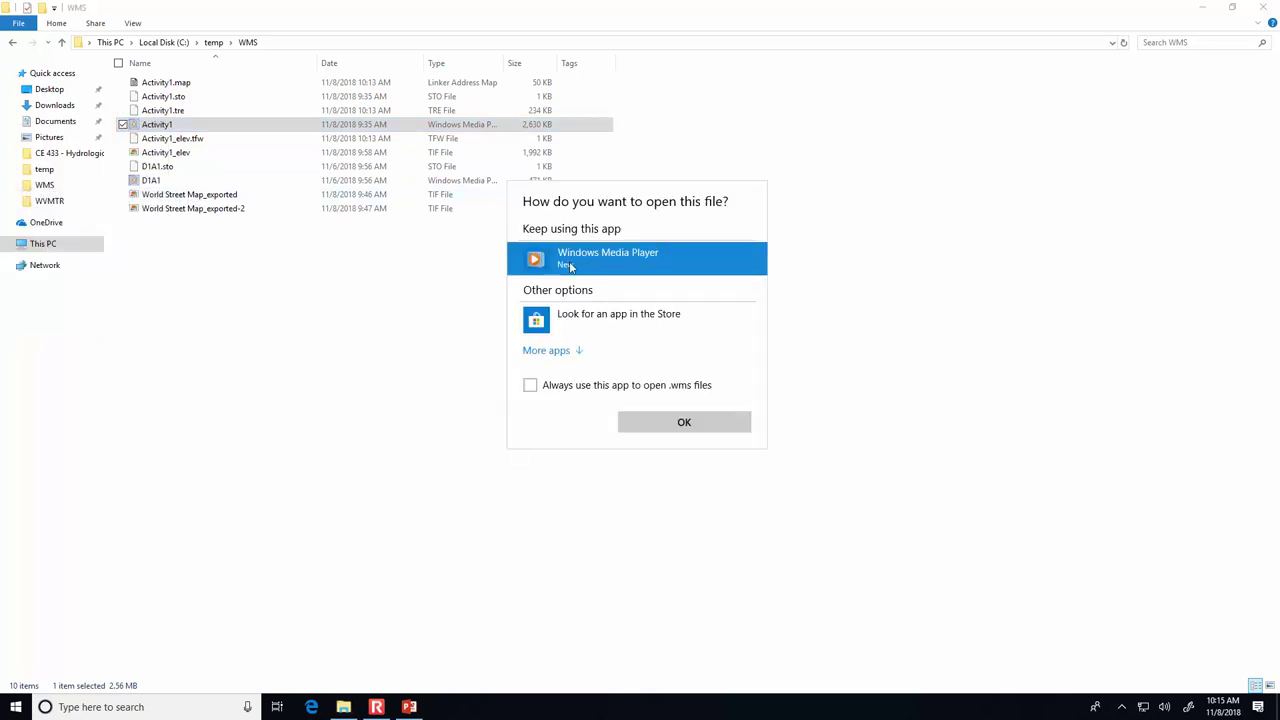
left_click(571, 352)
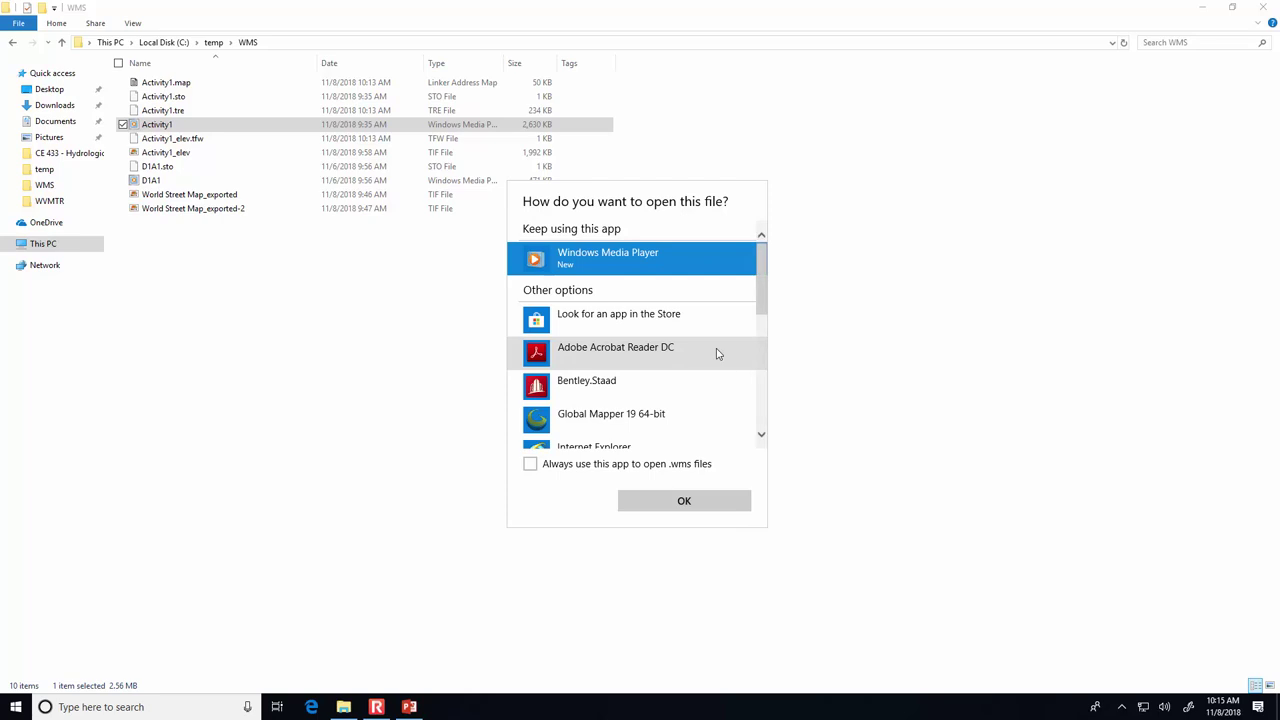
scroll(757, 320, "down", 1)
left_click_drag(757, 320, 749, 437)
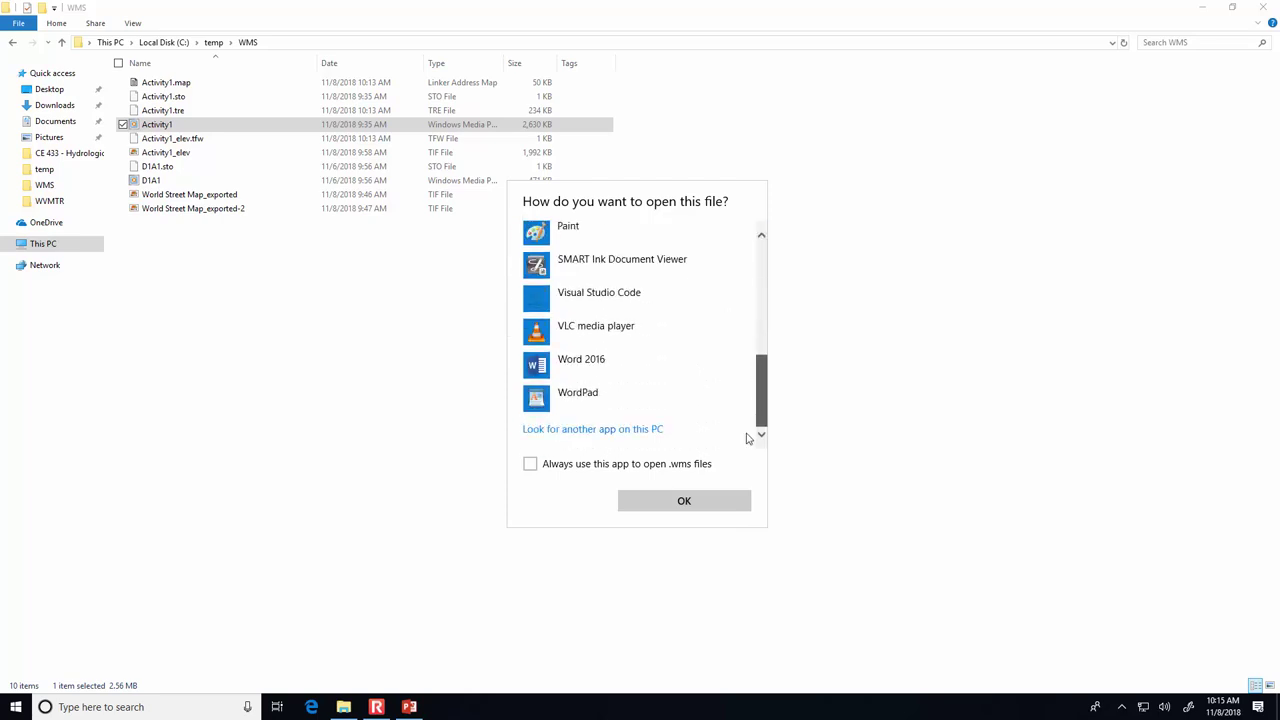
left_click(623, 431)
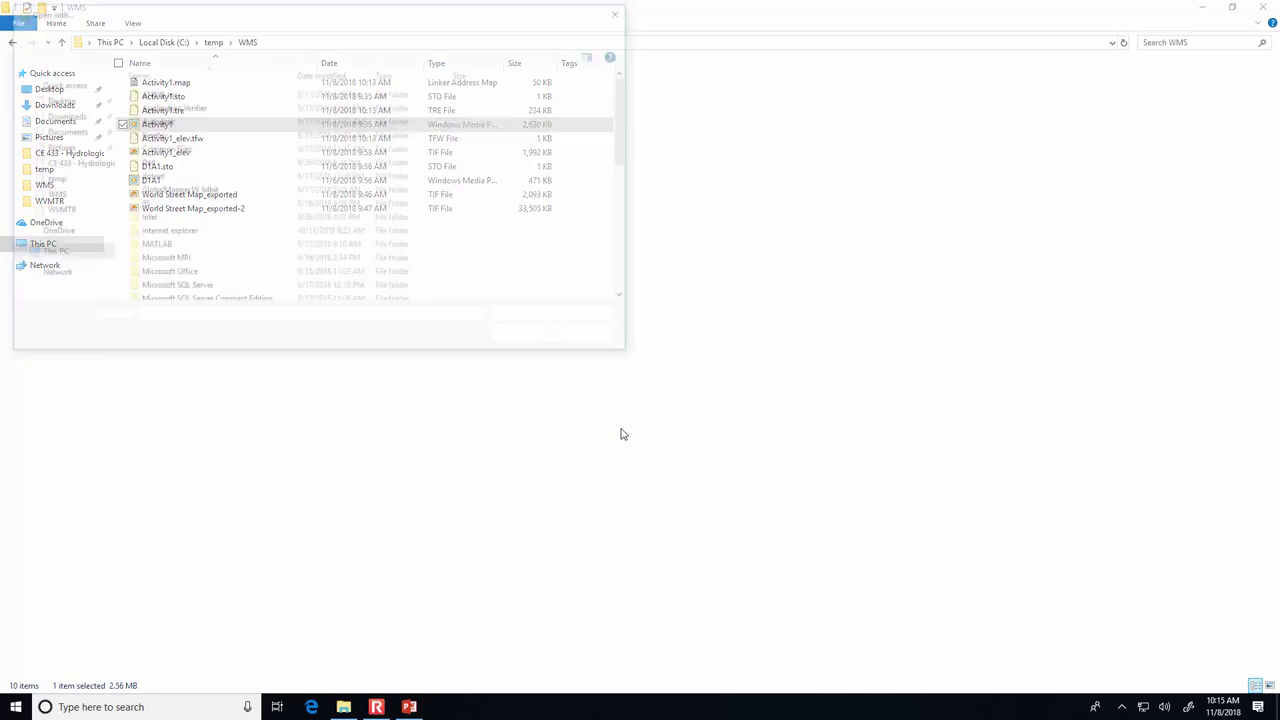
Pick the WMS application from the WMS 11.0 64-bit folder in Program Files.
scroll(210, 195, "down", 7)
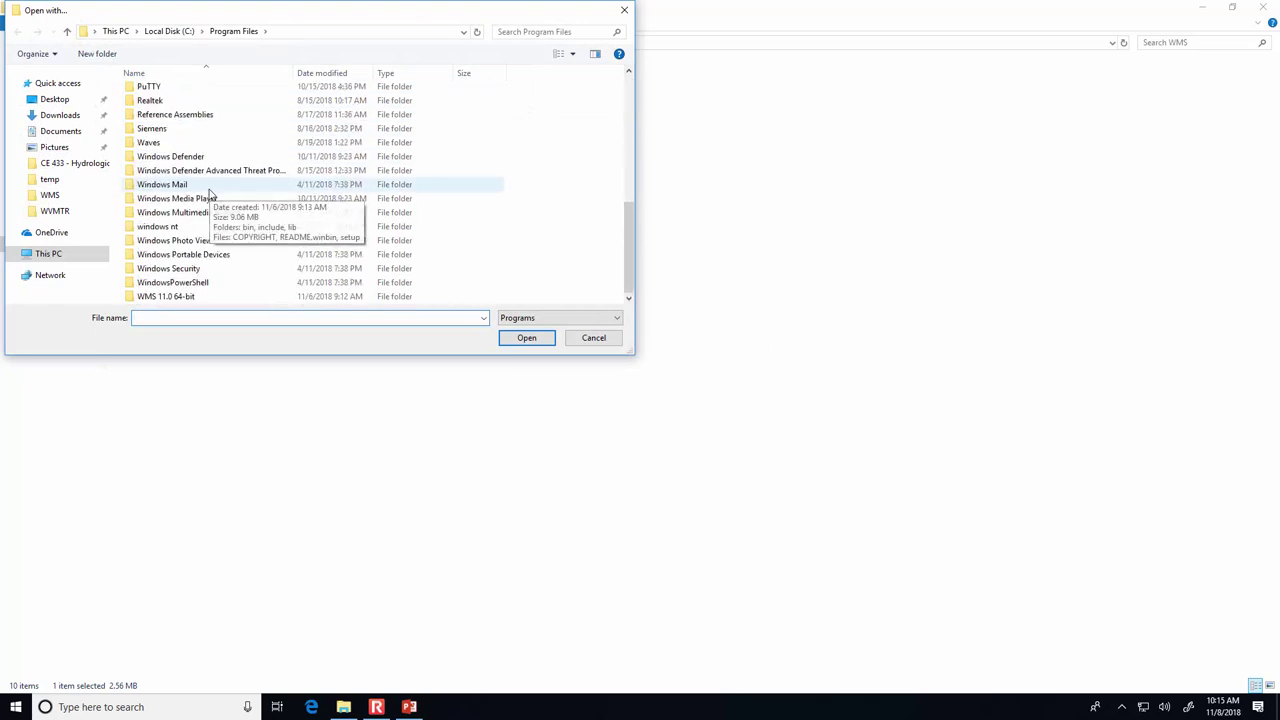
double_click(166, 296)
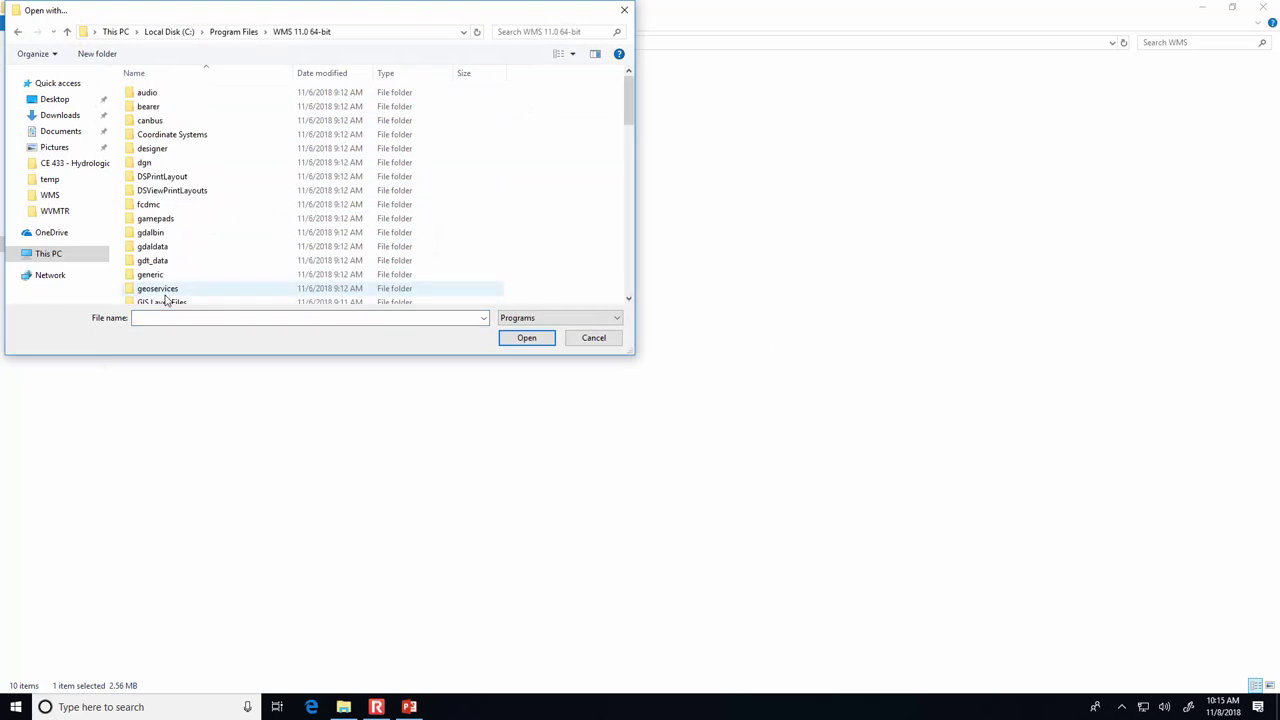
scroll(195, 233, "down", 5)
scroll(198, 233, "down", 5)
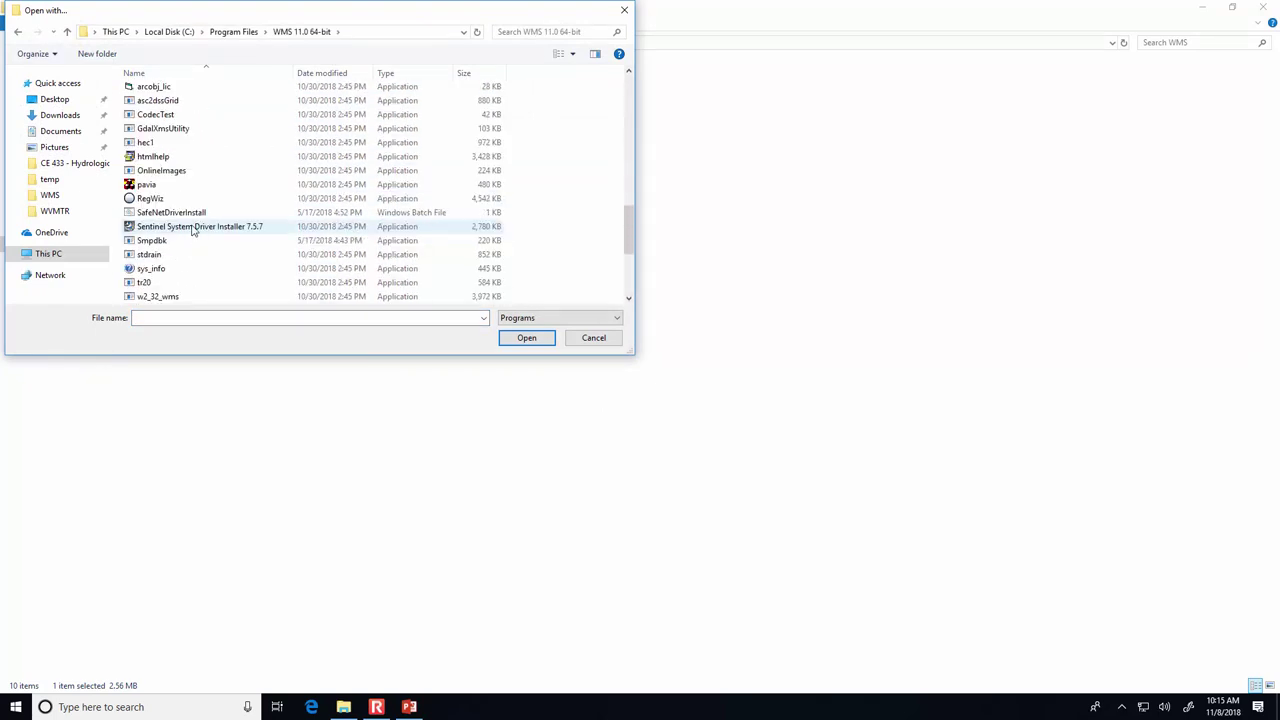
scroll(199, 210, "down", 2)
left_click(160, 269)
left_click(524, 338)
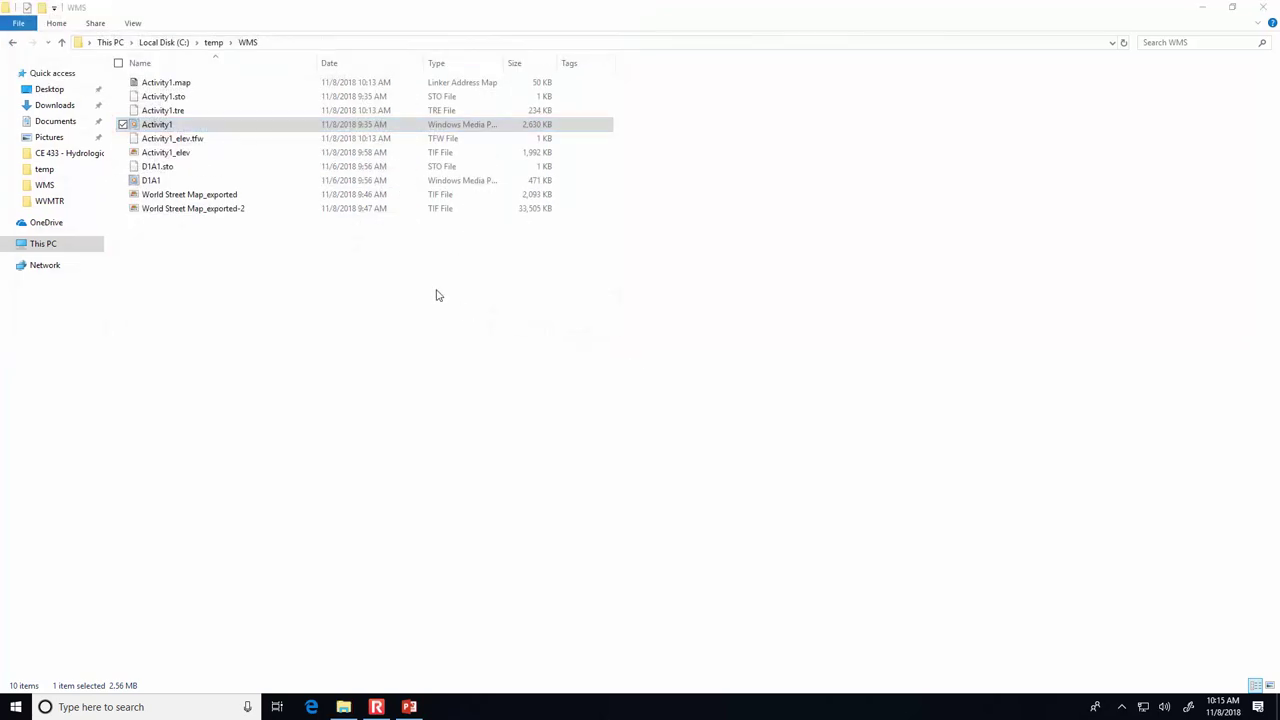
Make WMS 11.0 the default app for .wms files and open the Activity1 project with it.
left_click(531, 419)
left_click(541, 324)
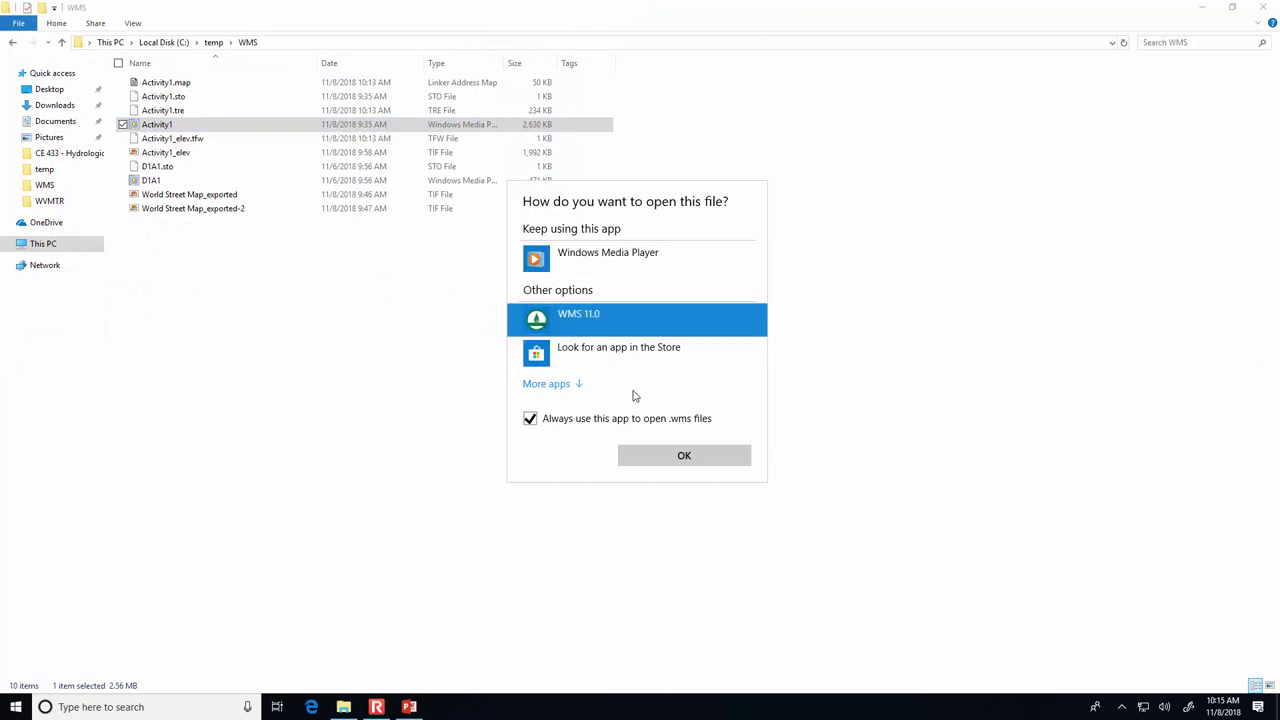
left_click(676, 455)
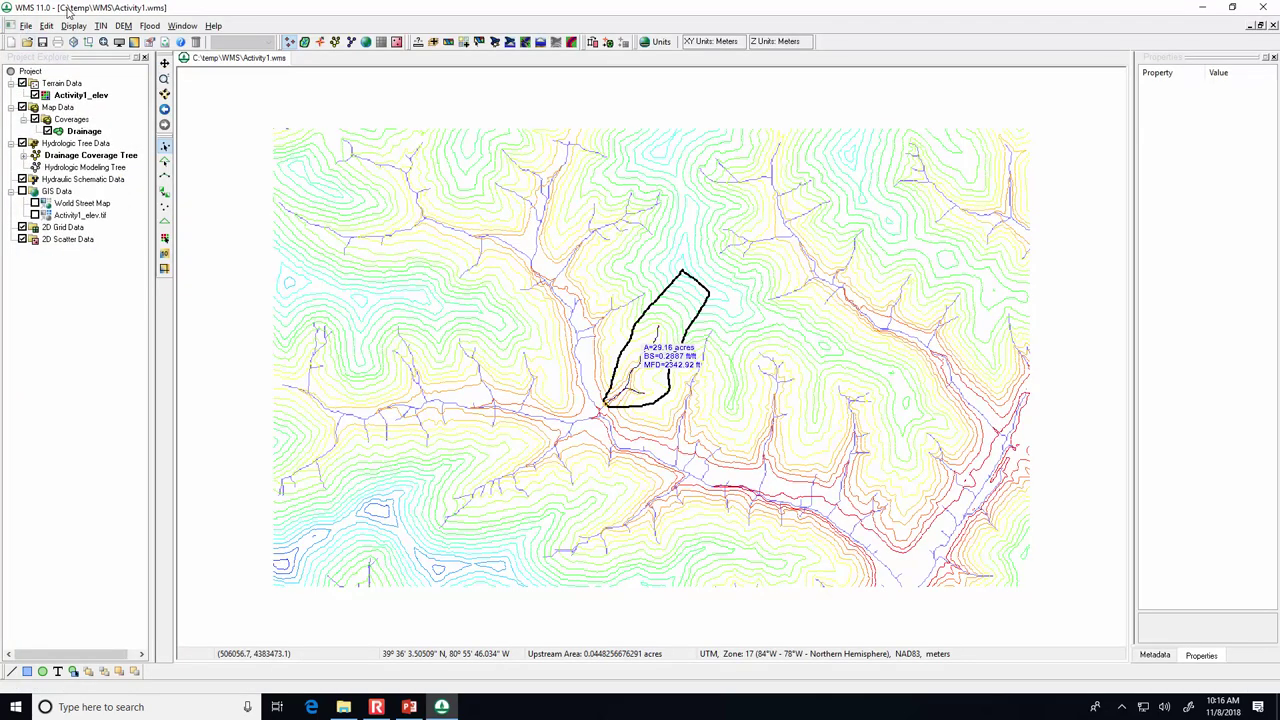
Examine the project's supporting files in the WMS folder, including Activity1.map and the exported World Street Map images.
left_click(343, 707)
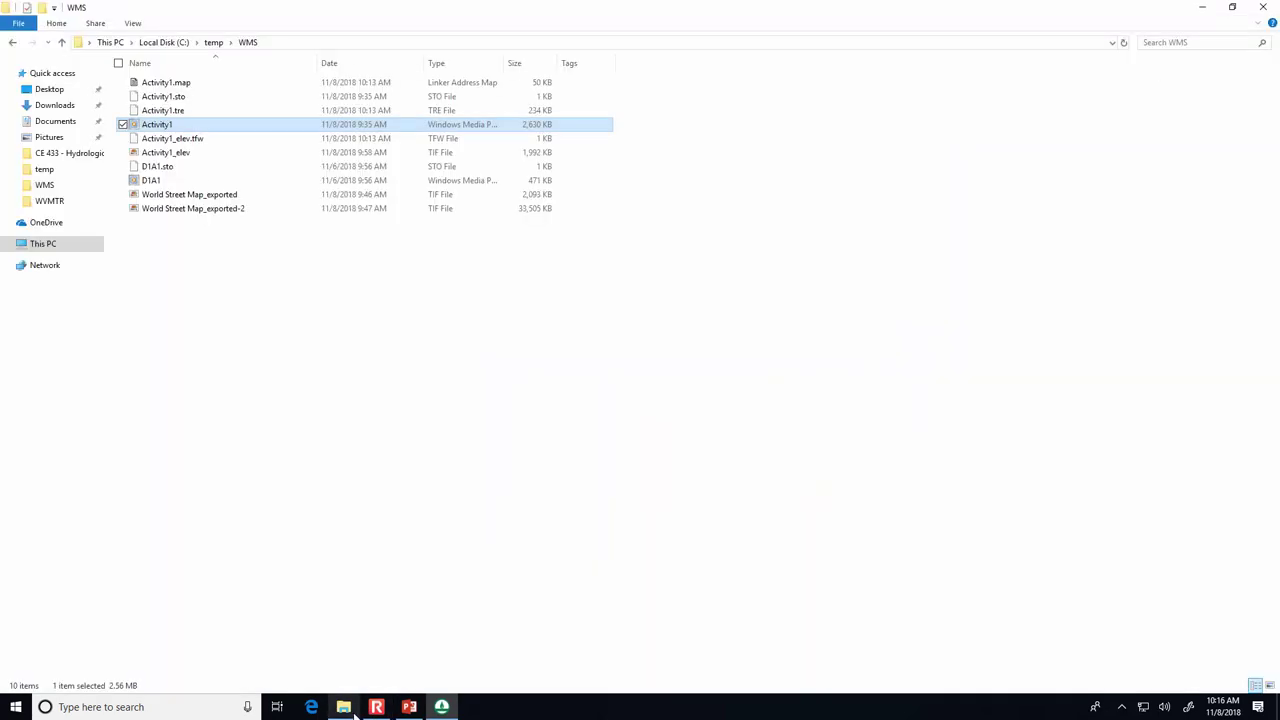
left_click(168, 85)
left_click(441, 707)
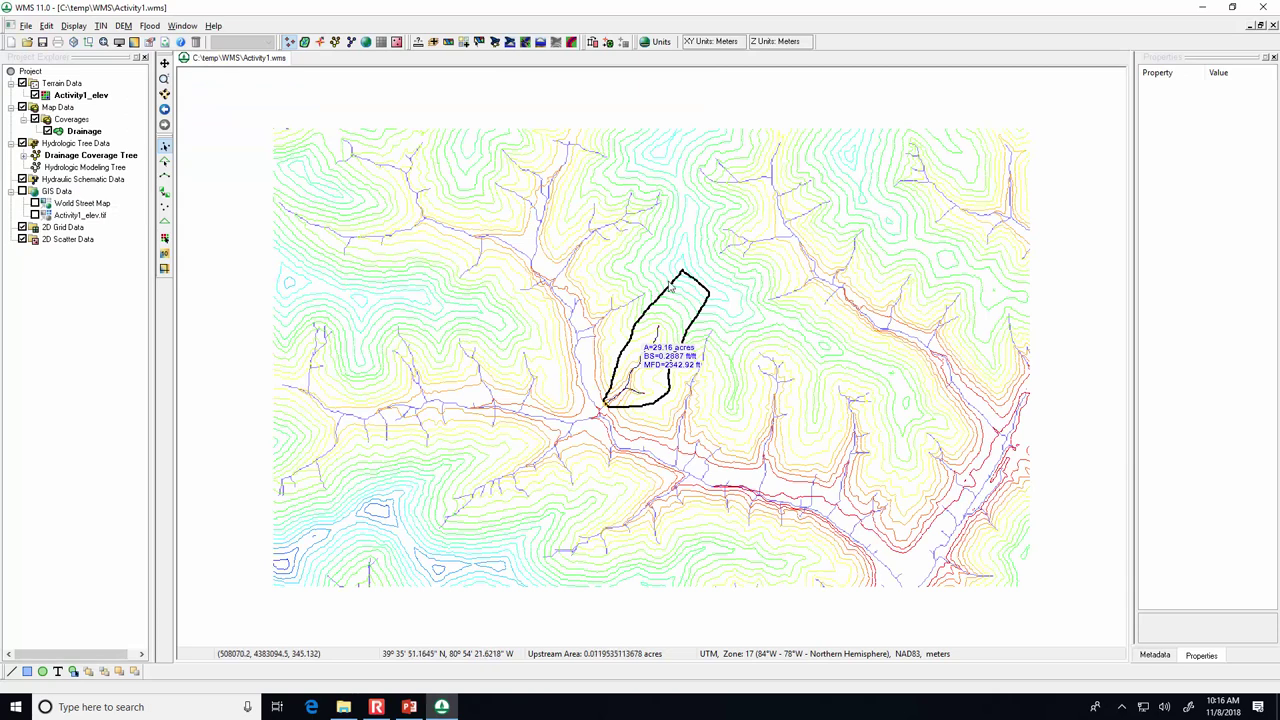
left_click(343, 707)
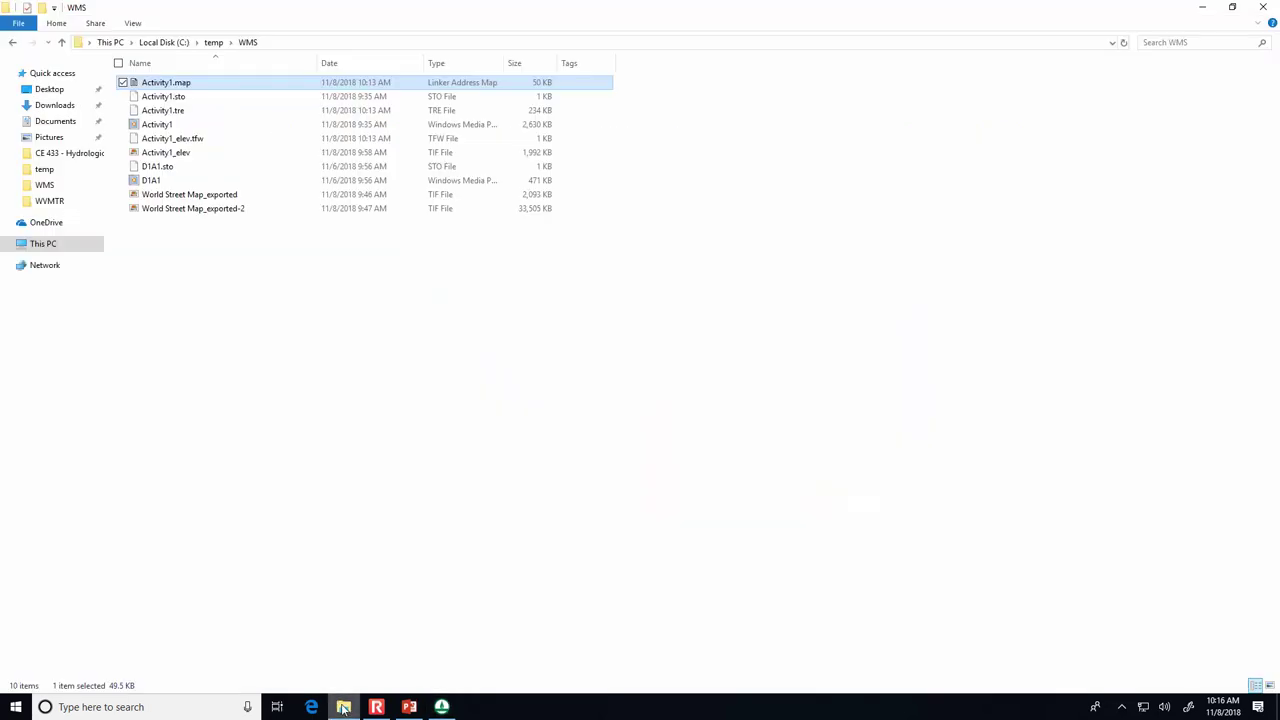
left_click(242, 208)
left_click(222, 197)
left_click(222, 210)
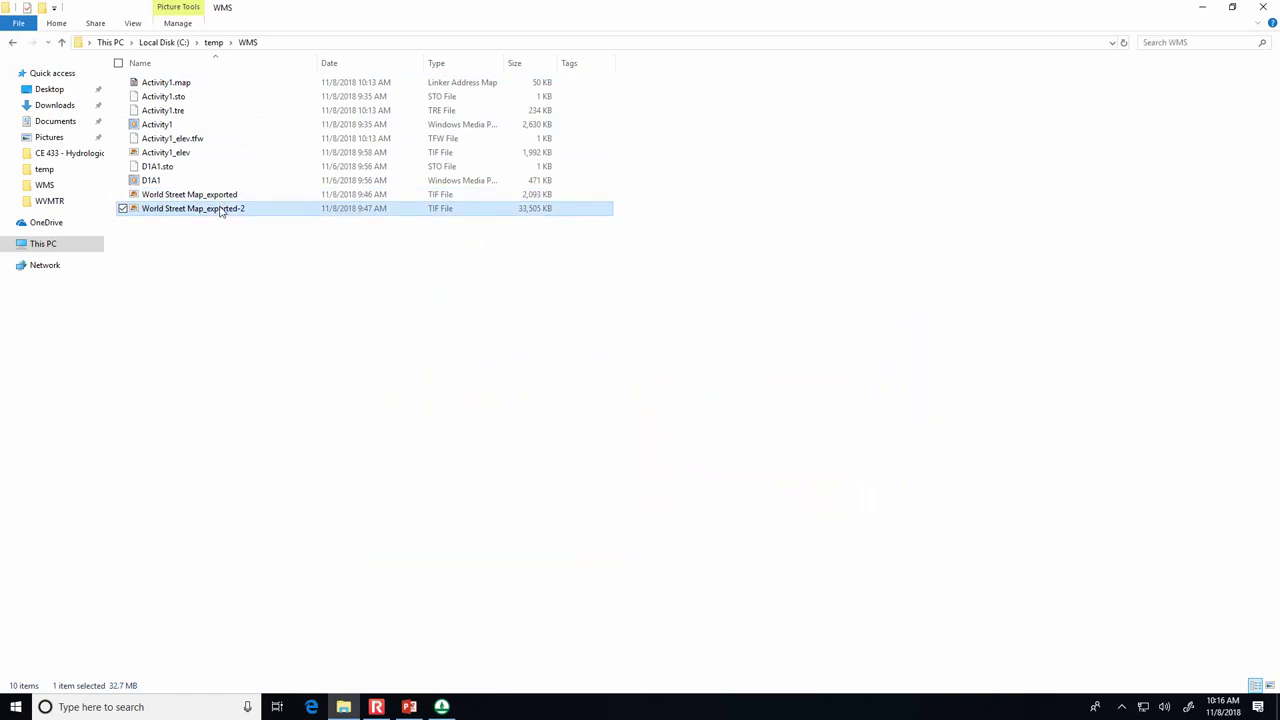
Select the project files from Activity1.map through Activity1_elev and bring up the actions available for them.
left_click(178, 112)
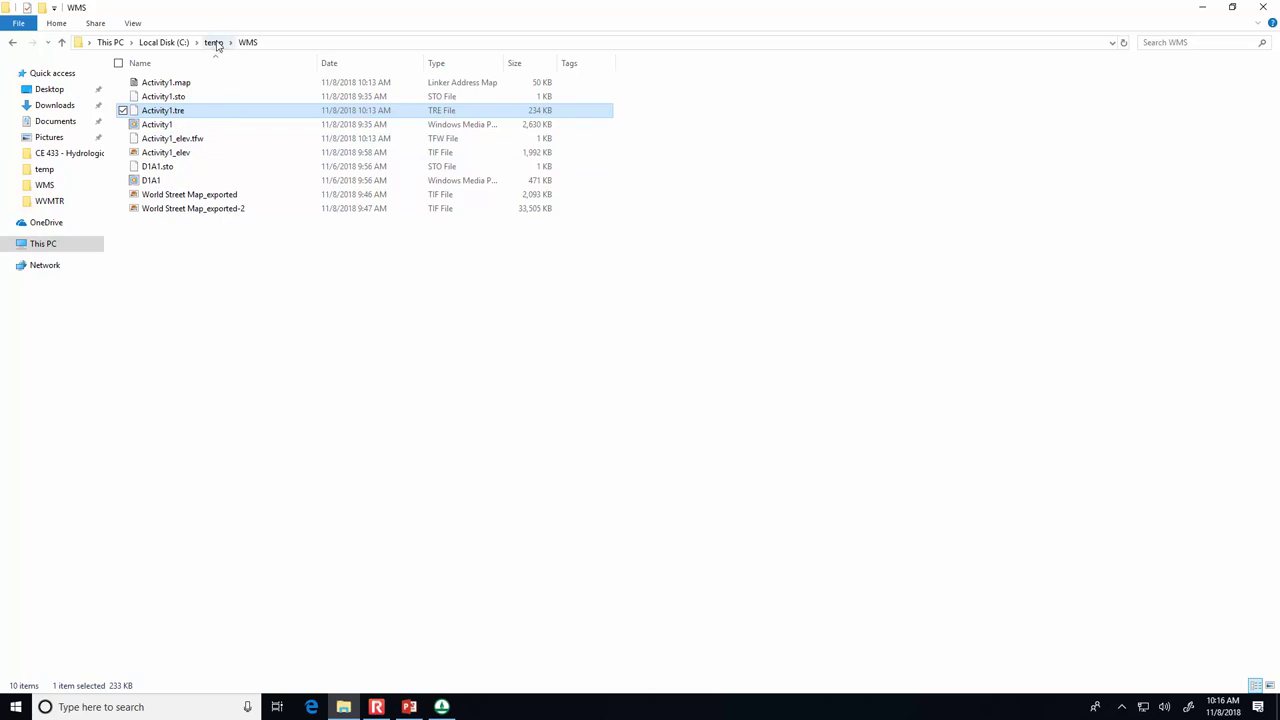
left_click(162, 125)
left_click(173, 112)
left_click(171, 97)
left_click(183, 85)
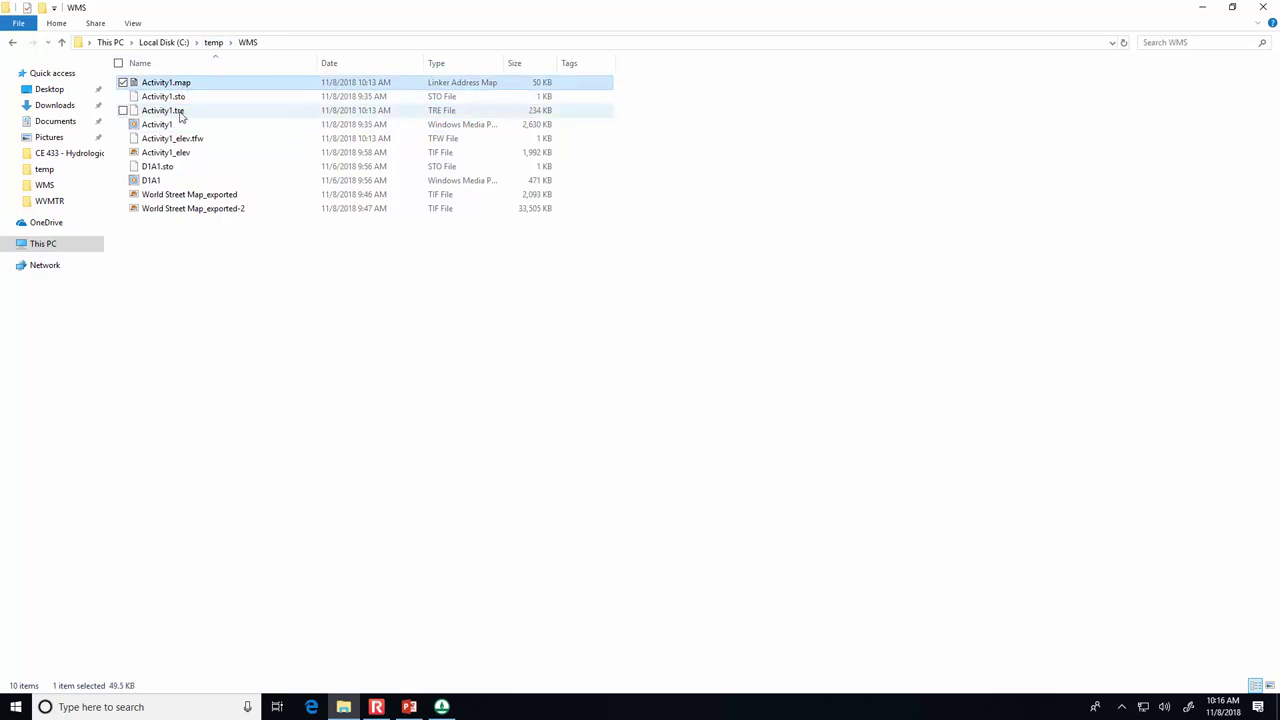
left_click(172, 154, "shift")
right_click(172, 155)
mouse_move(122, 315)
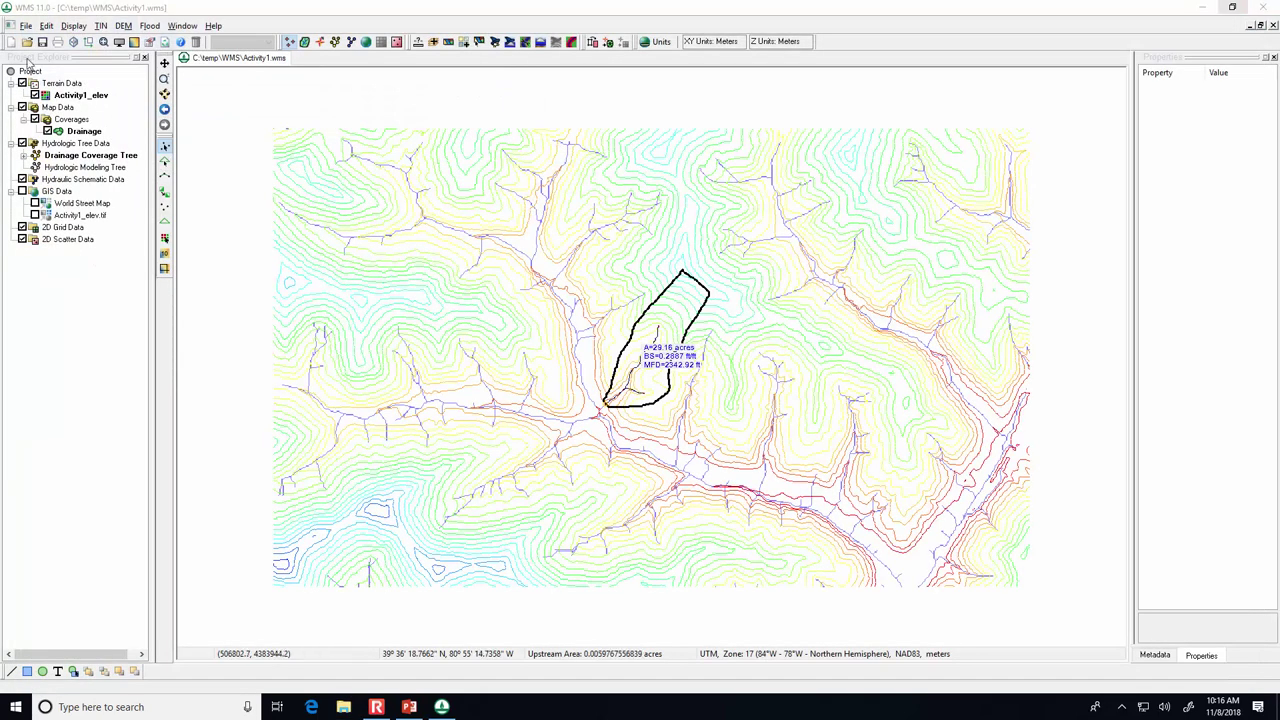
Start a new project without saving changes to Activity1, then launch the modeling wizard and browse for a project filename.
left_click(10, 42)
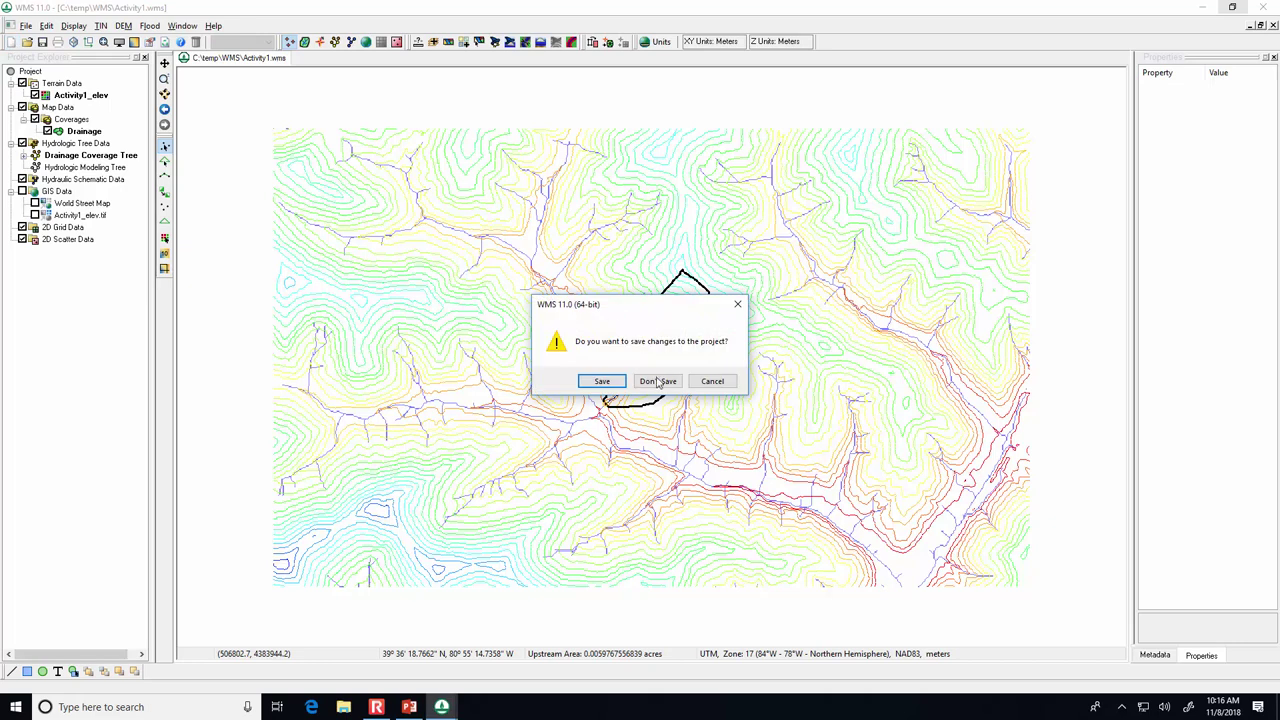
left_click(656, 381)
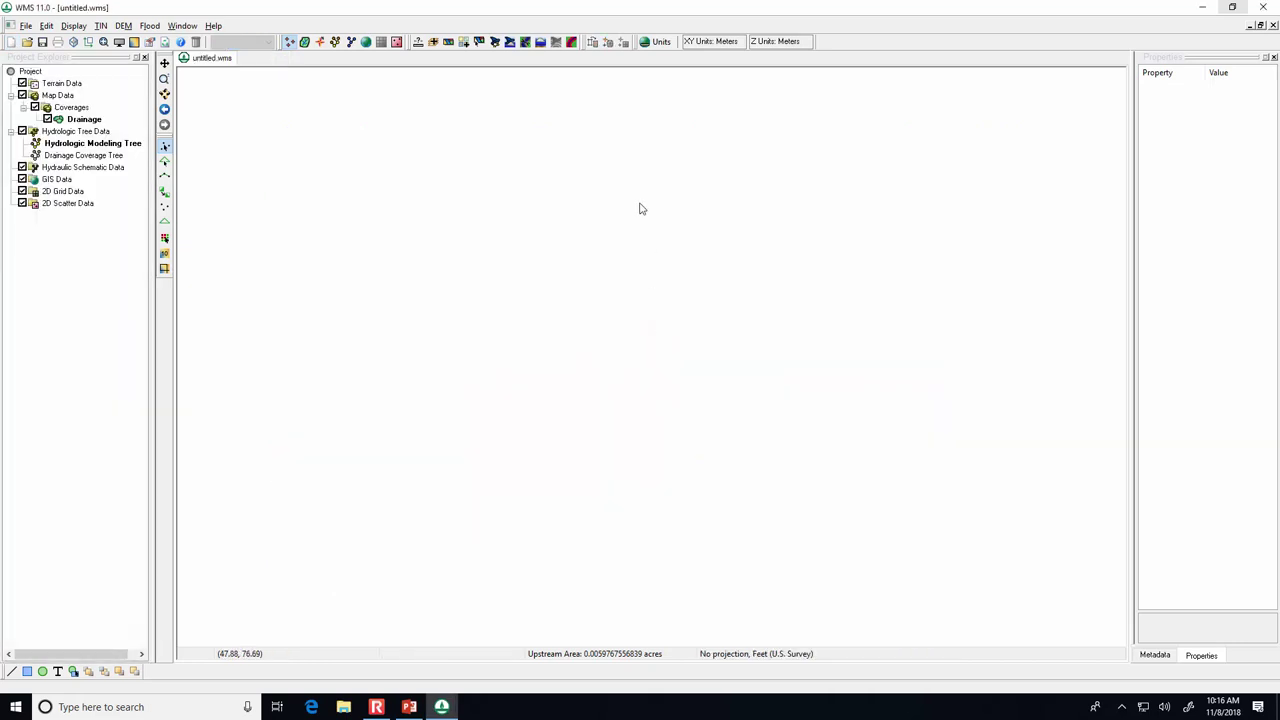
left_click(495, 41)
left_click(556, 240)
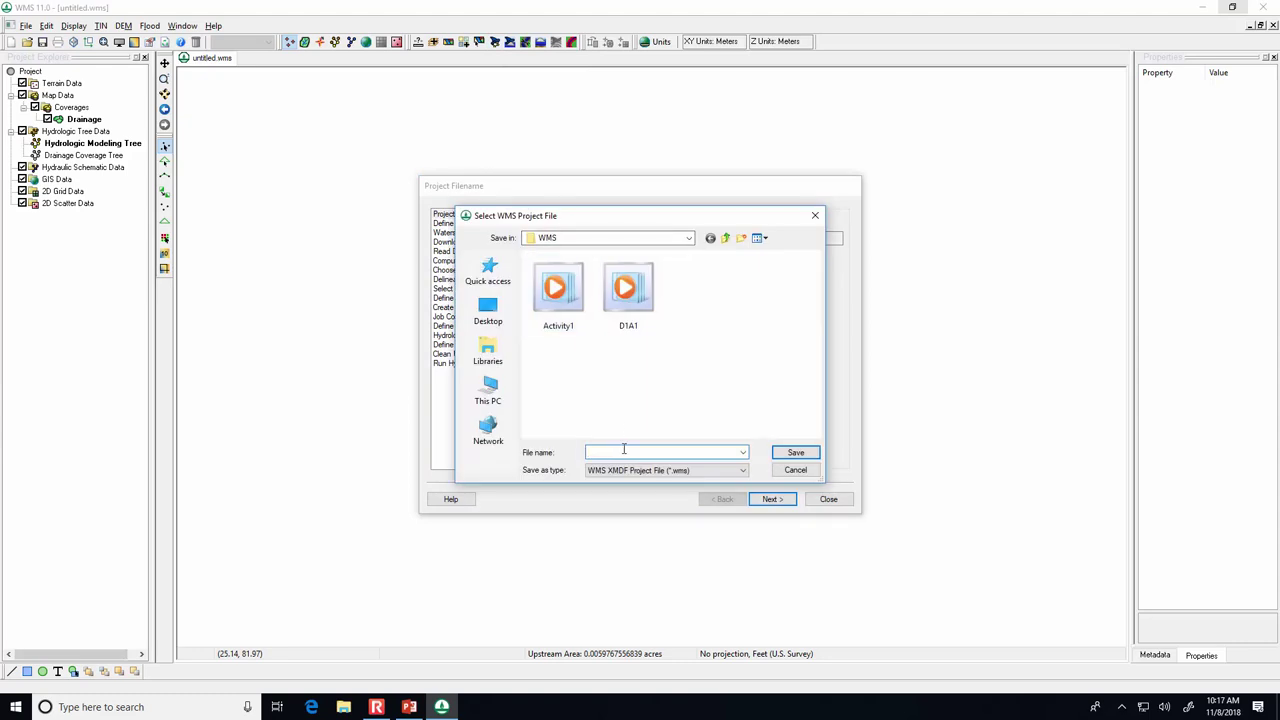
Name the new project file Activity2 in the WMS folder and save the project.
type("Activity")
key("BackSpace")
key("BackSpace")
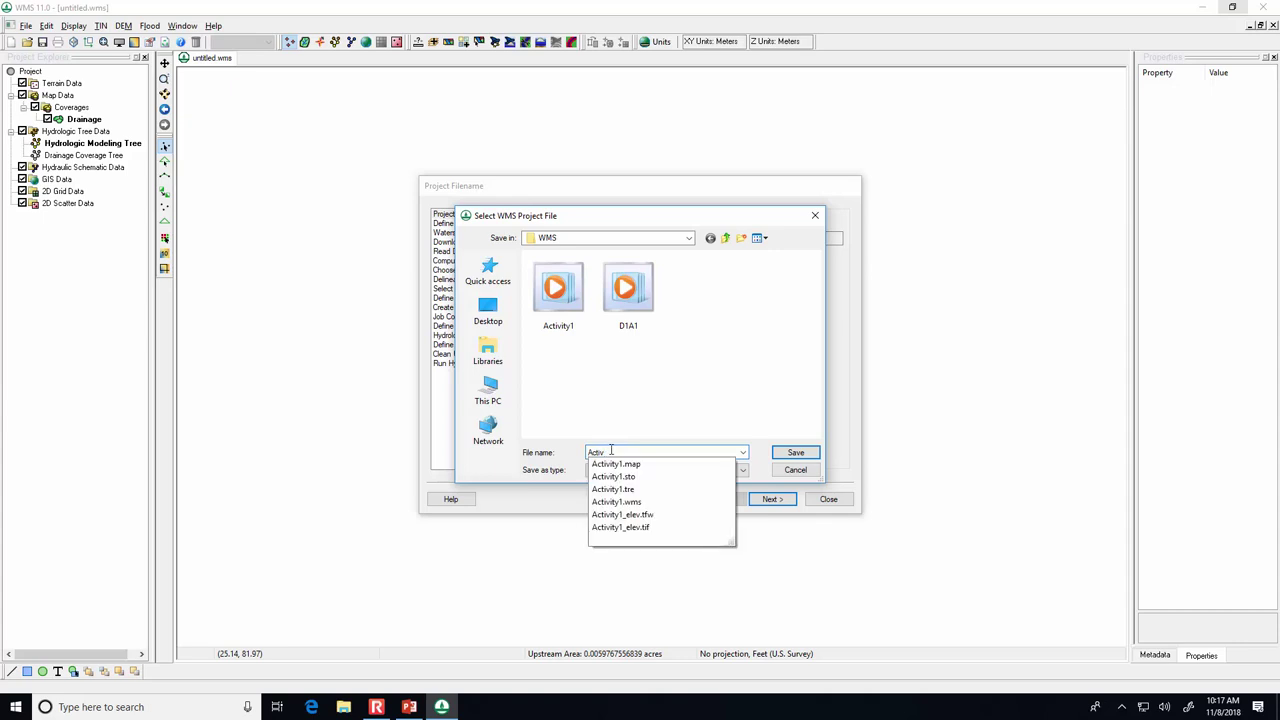
type("ty2")
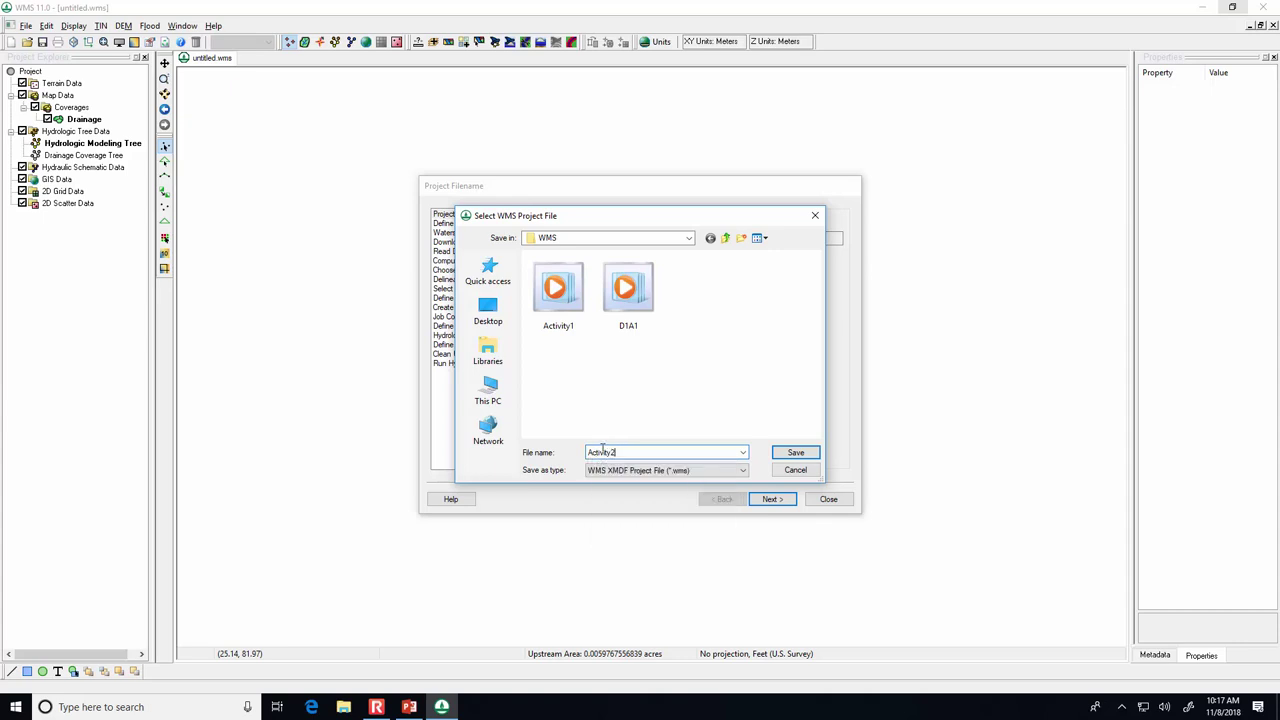
left_click(785, 452)
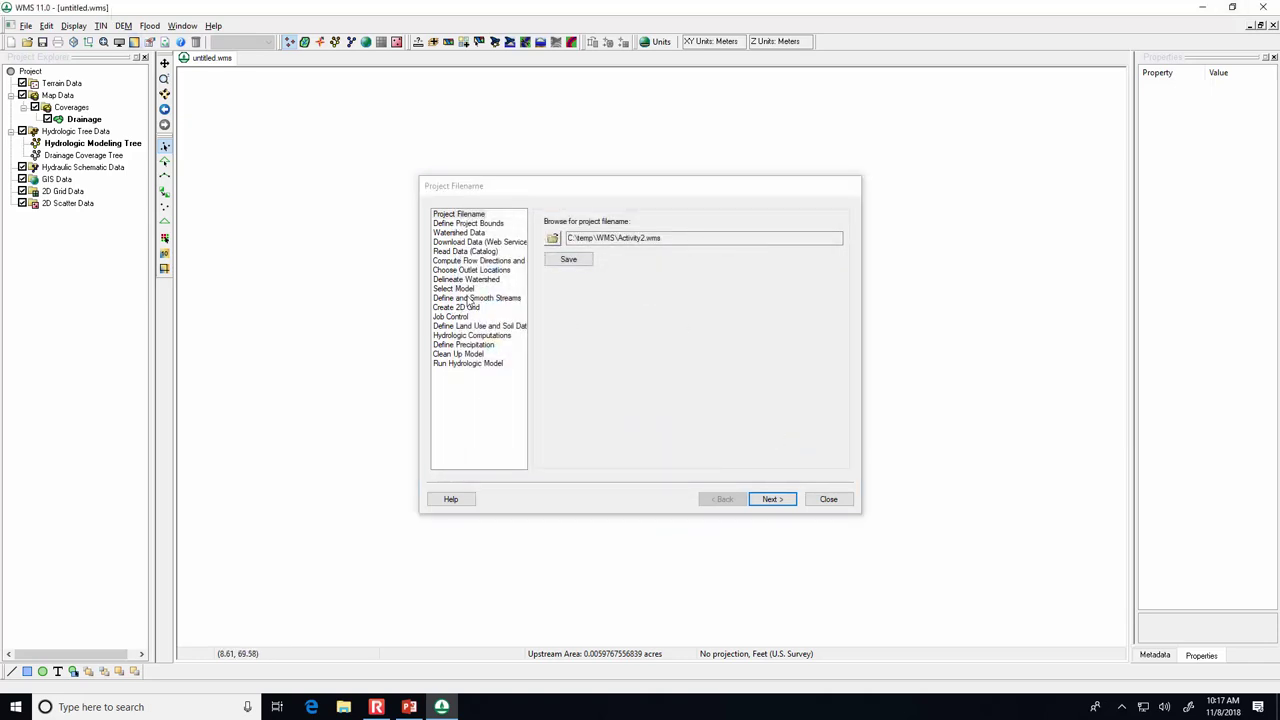
left_click(566, 260)
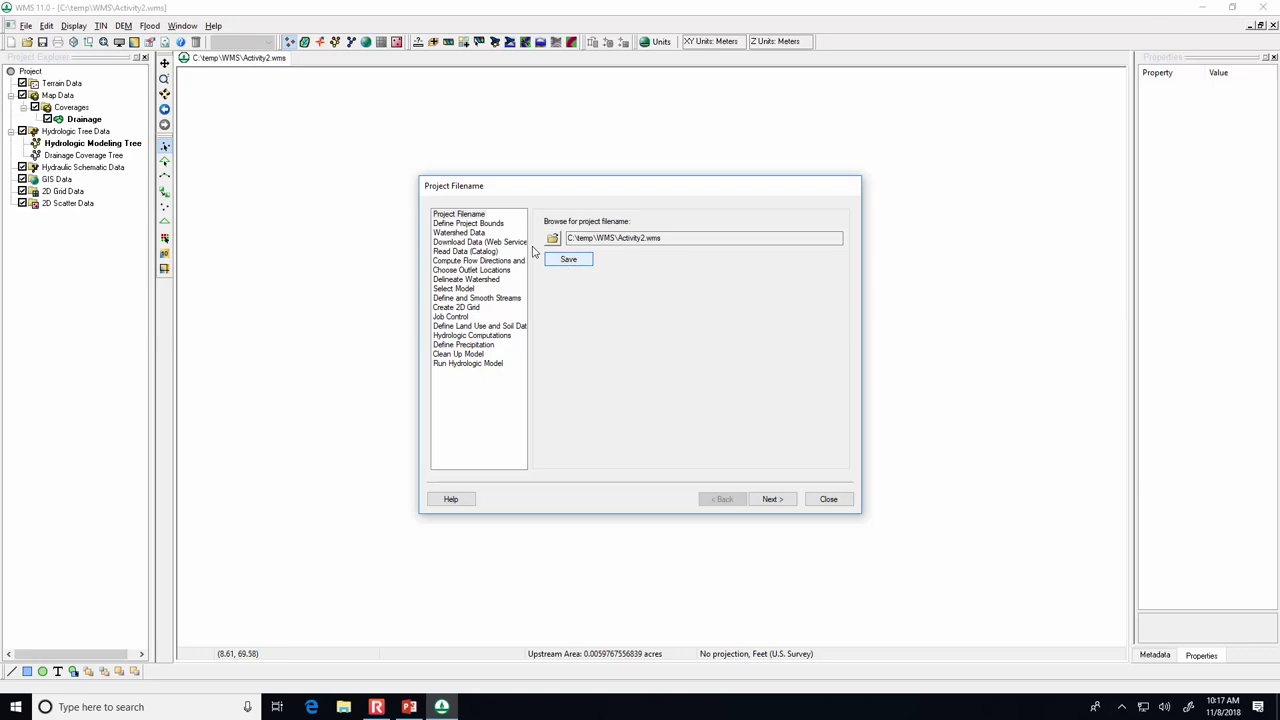
Define the project projection as the global projection NAD83 / UTM zone 17N.
left_click(768, 499)
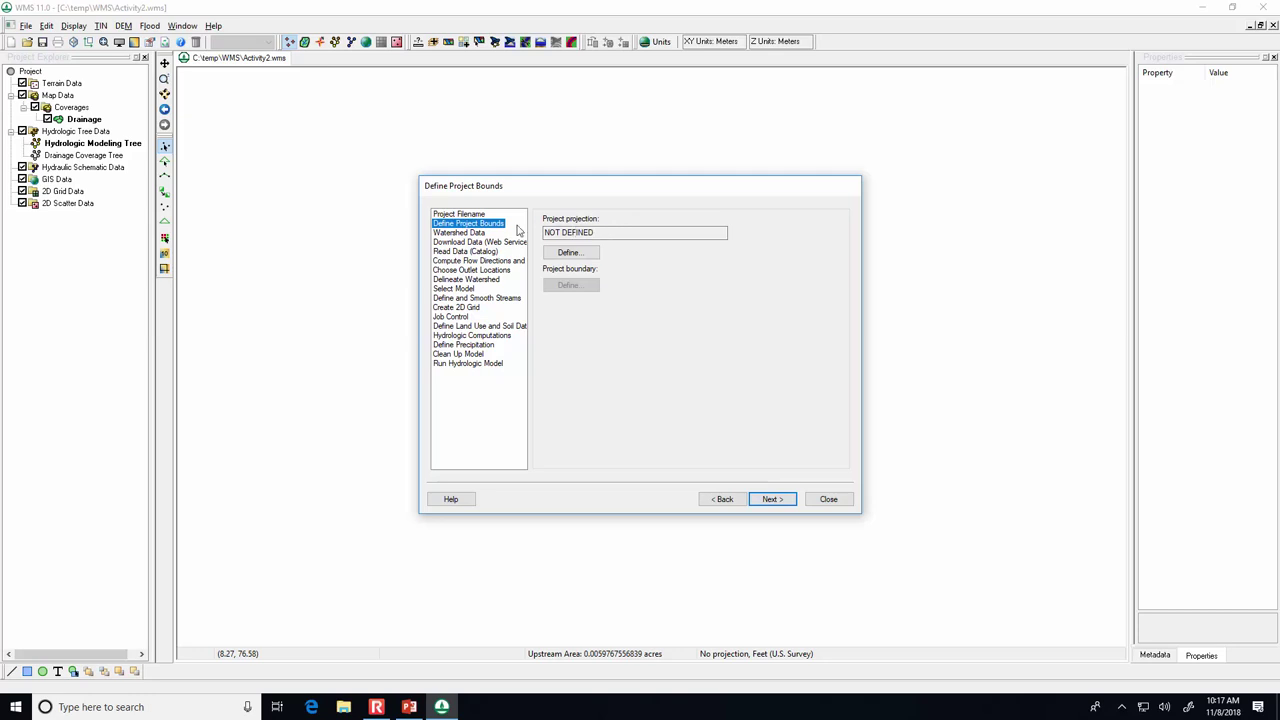
left_click(586, 251)
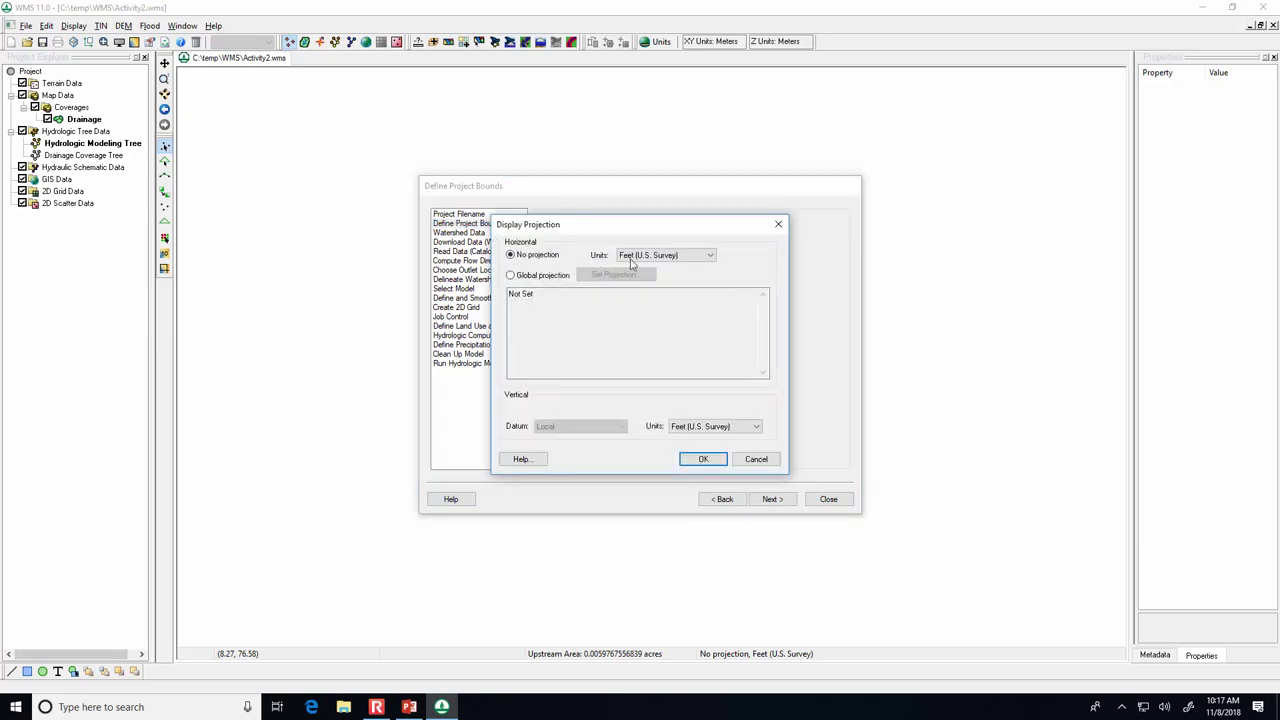
left_click(530, 277)
left_click(640, 278)
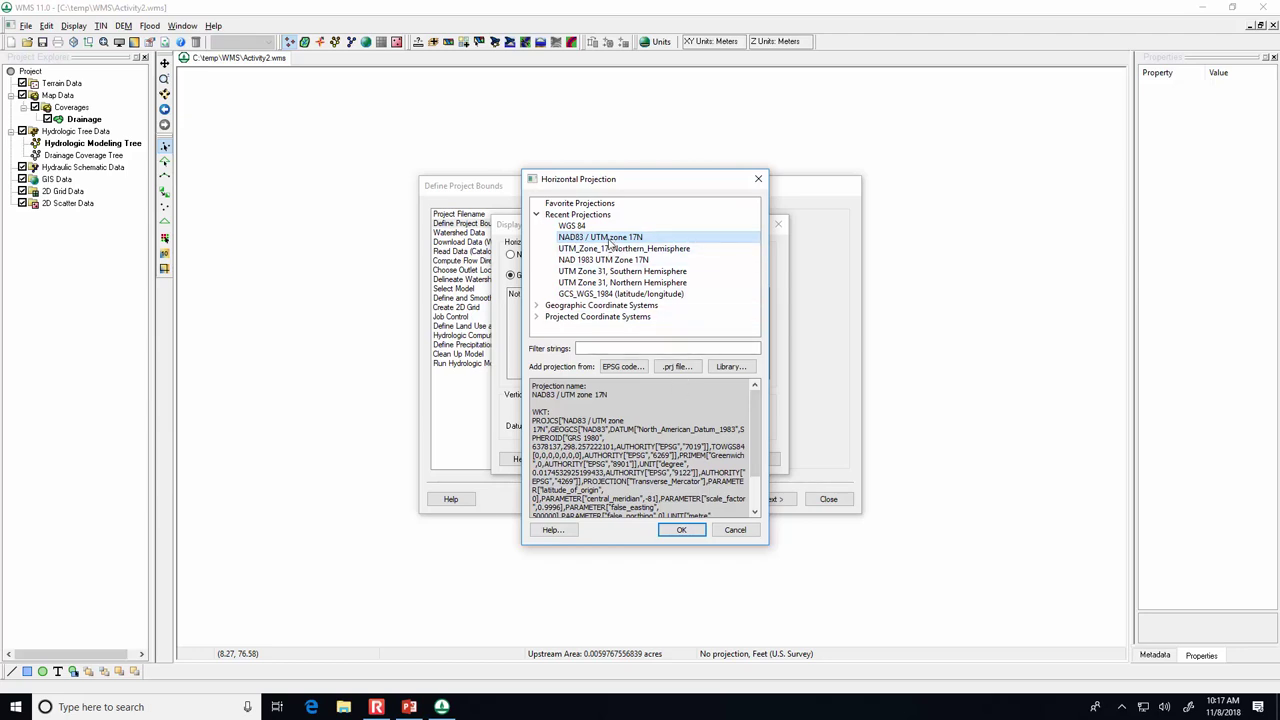
left_click(678, 533)
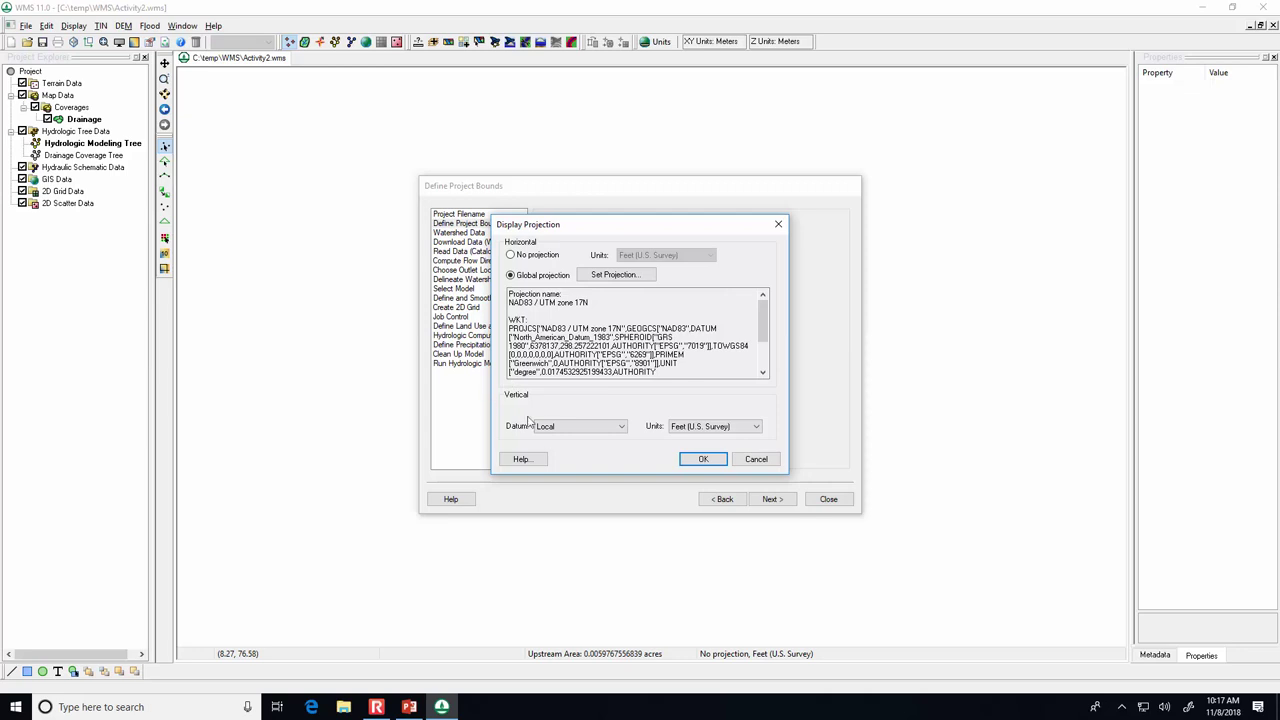
Set the vertical datum to NAVD 88(US) with units in meters and accept the projection.
left_click(570, 428)
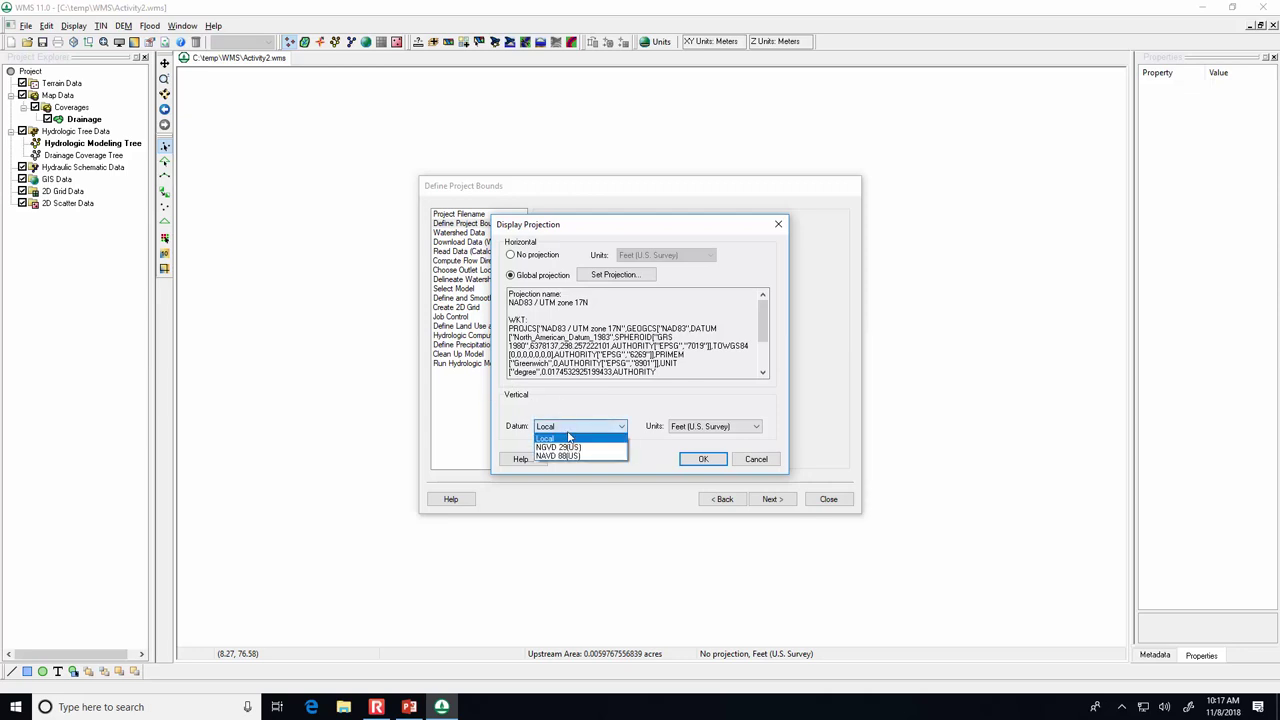
left_click(563, 457)
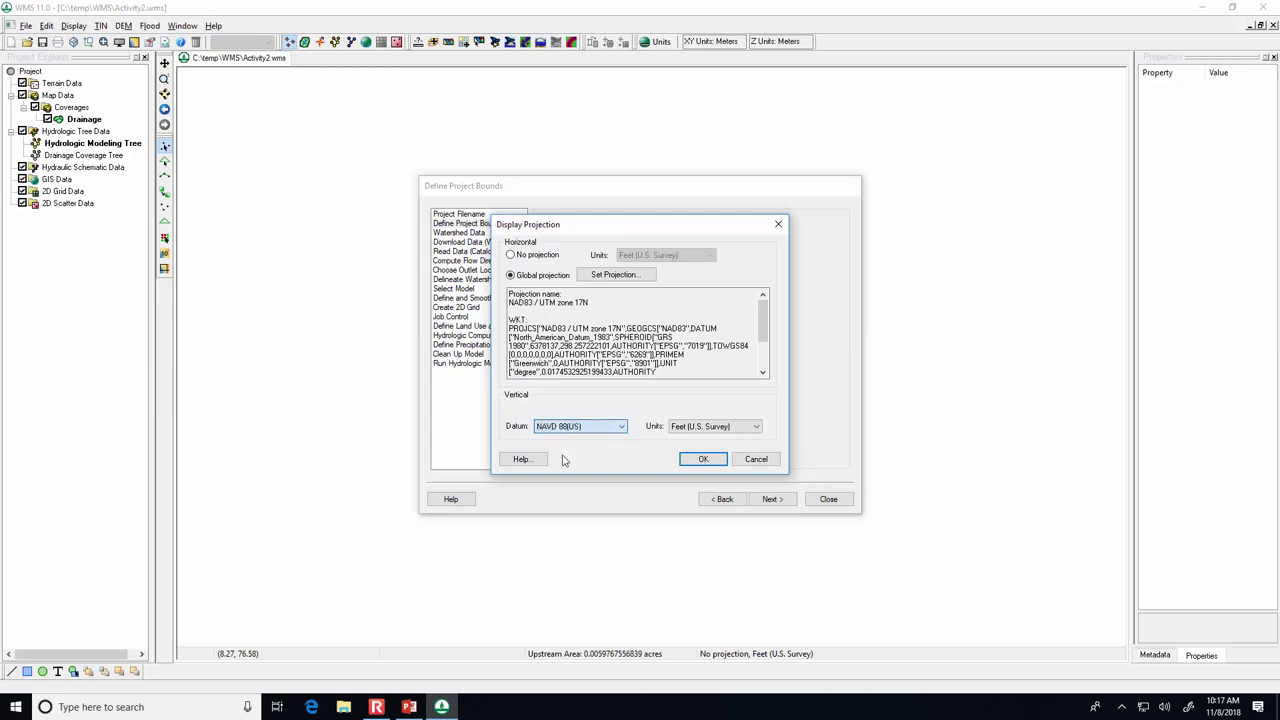
left_click(716, 428)
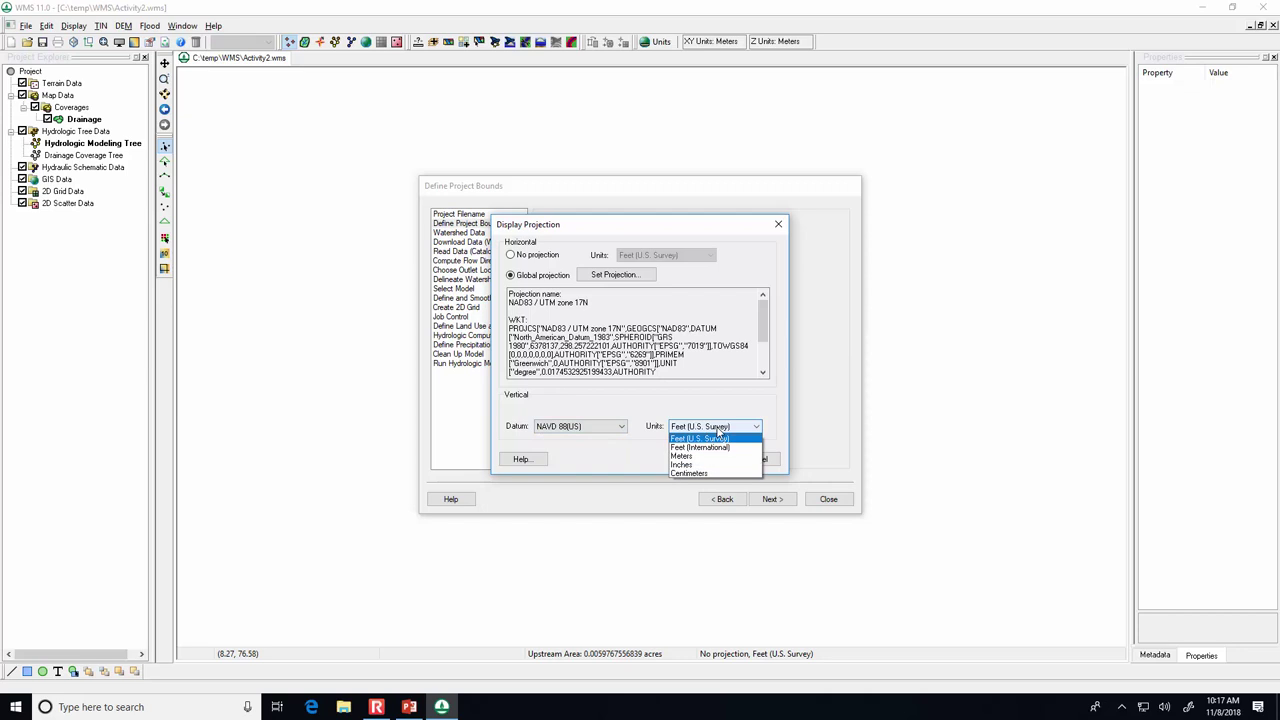
left_click(712, 455)
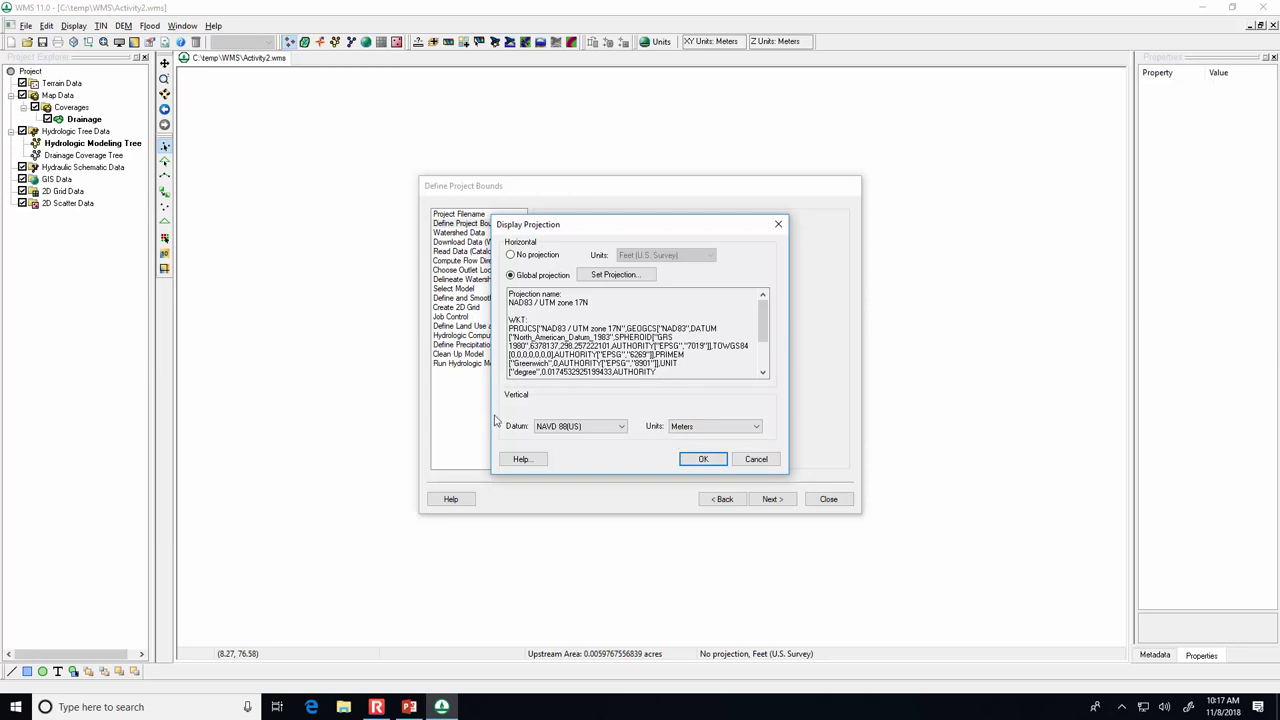
left_click(705, 459)
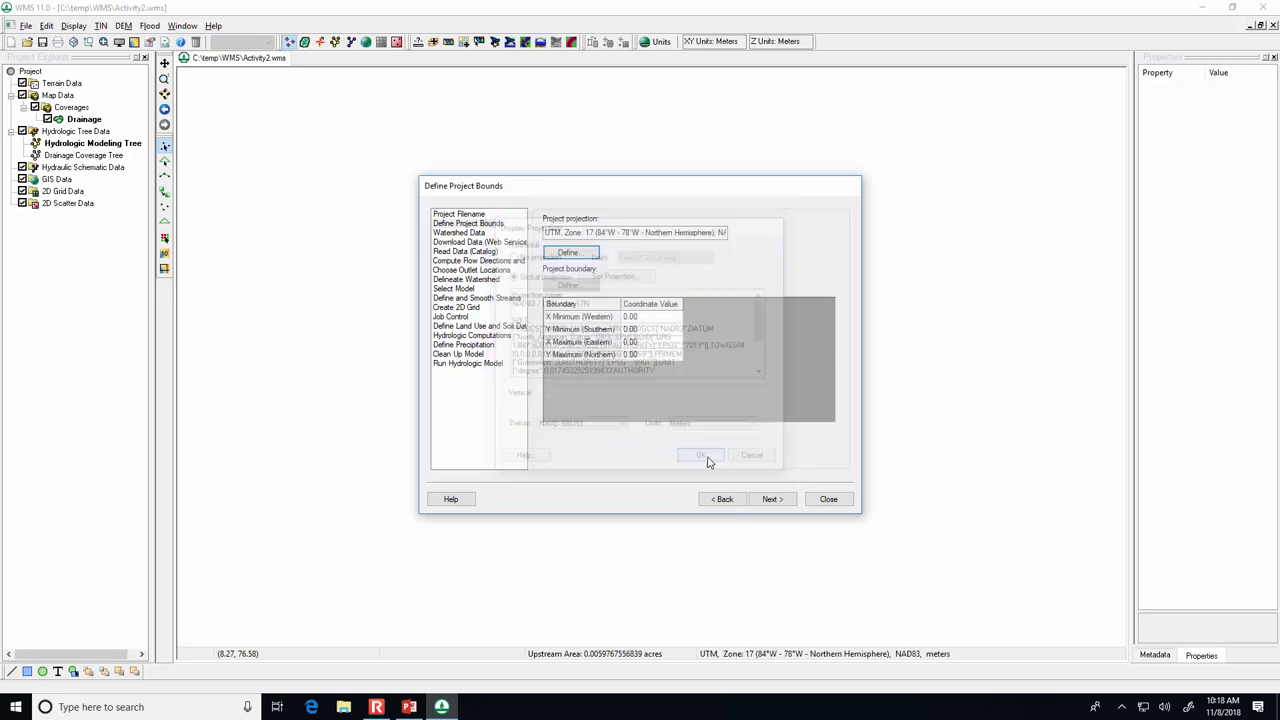
Begin defining the project boundary and find "huntington, wv" in the Virtual Earth Map Locator.
left_click(567, 285)
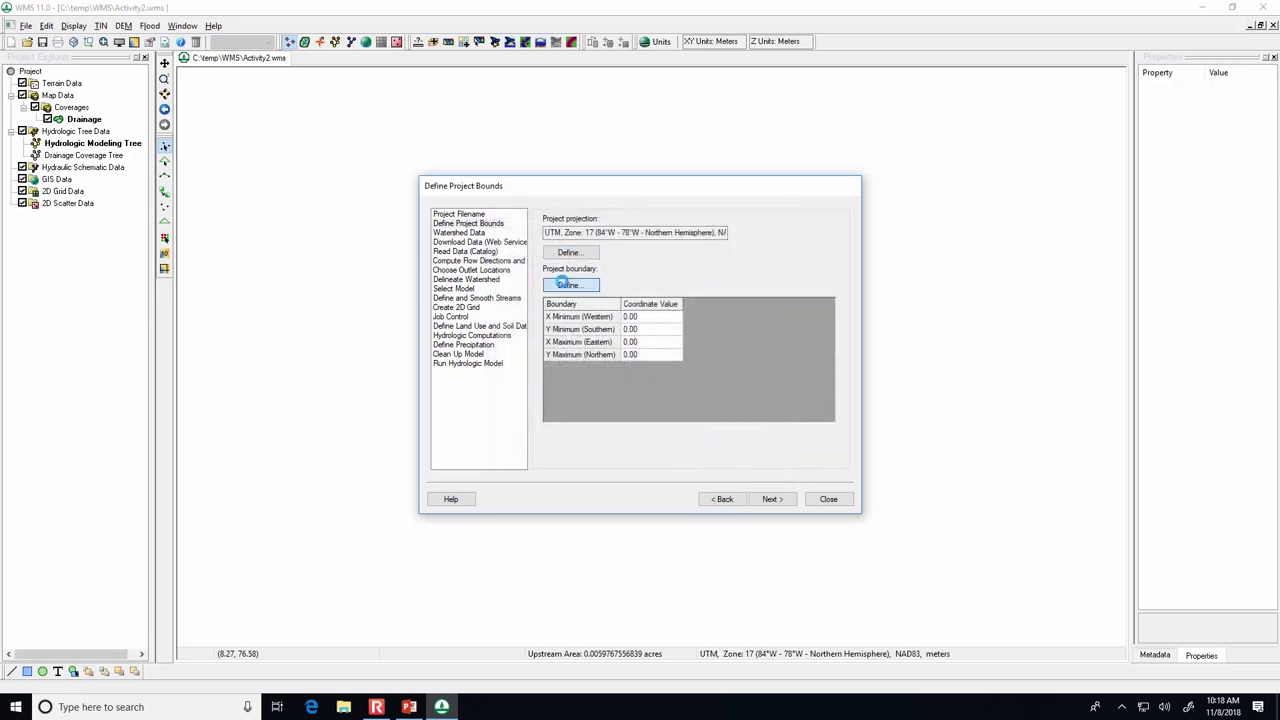
left_click(549, 186)
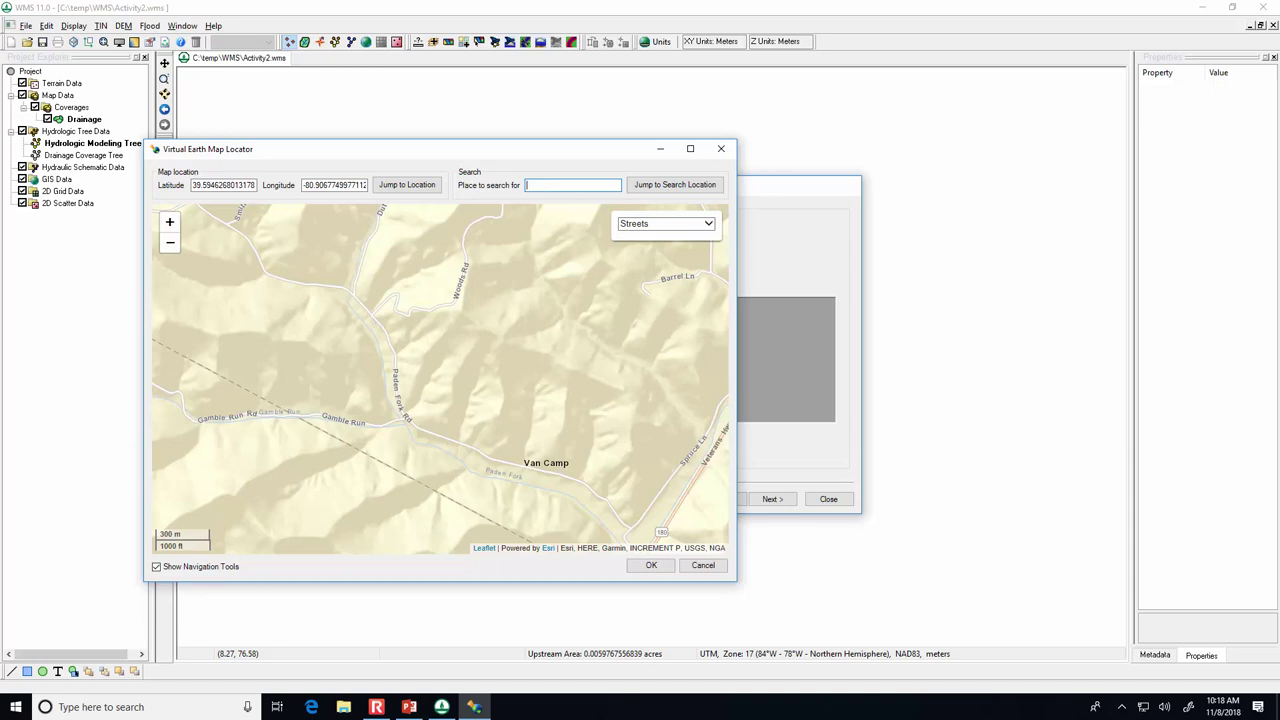
type("huntington, wv")
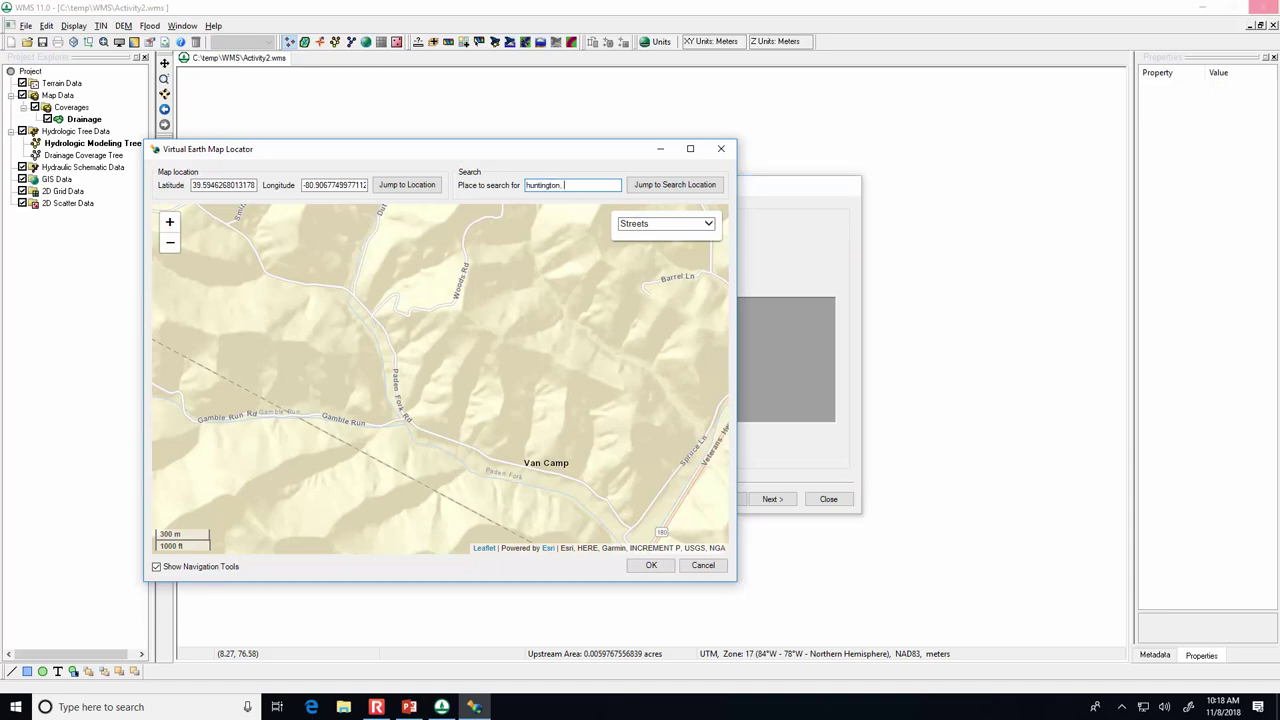
left_click(648, 186)
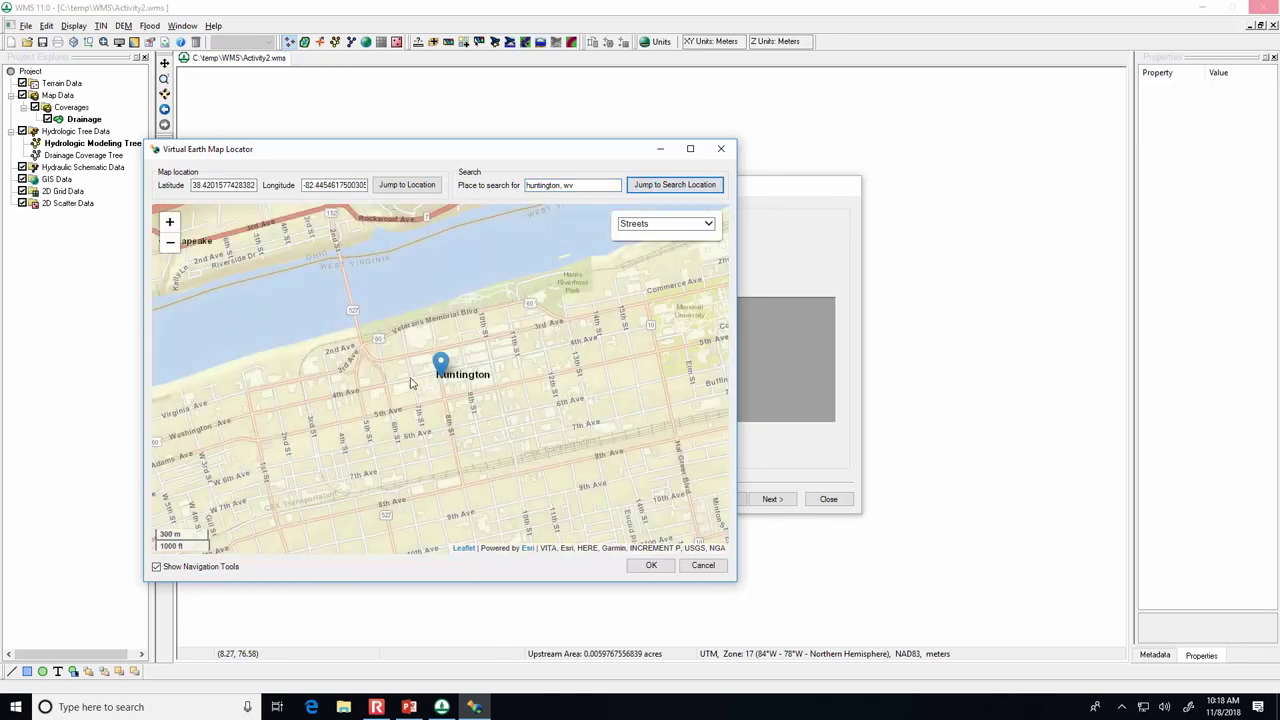
Set the project boundary to the hilly area around Darnell Rd and Spring Rd, just south of I-64 and west of Pea Ridge.
scroll(413, 385, "down", 1)
scroll(413, 385, "down", 3)
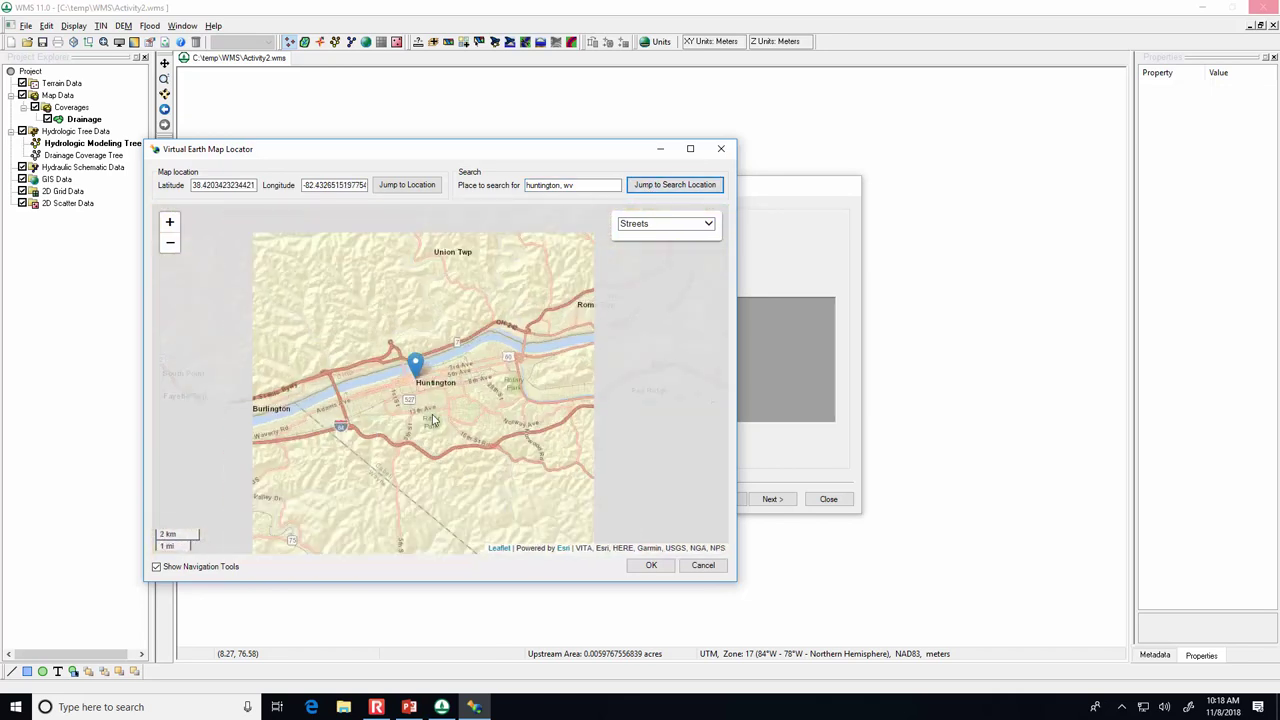
left_click_drag(450, 462, 385, 388)
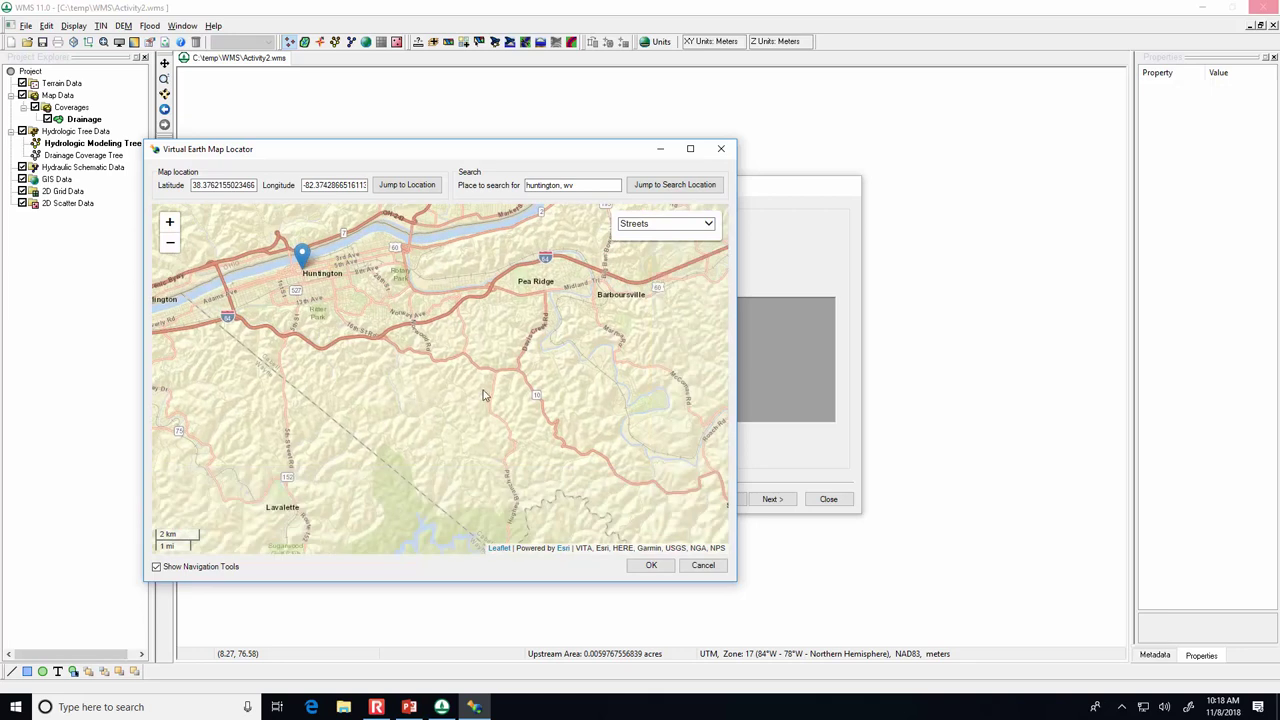
left_click_drag(490, 375, 412, 488)
scroll(418, 470, "up", 2)
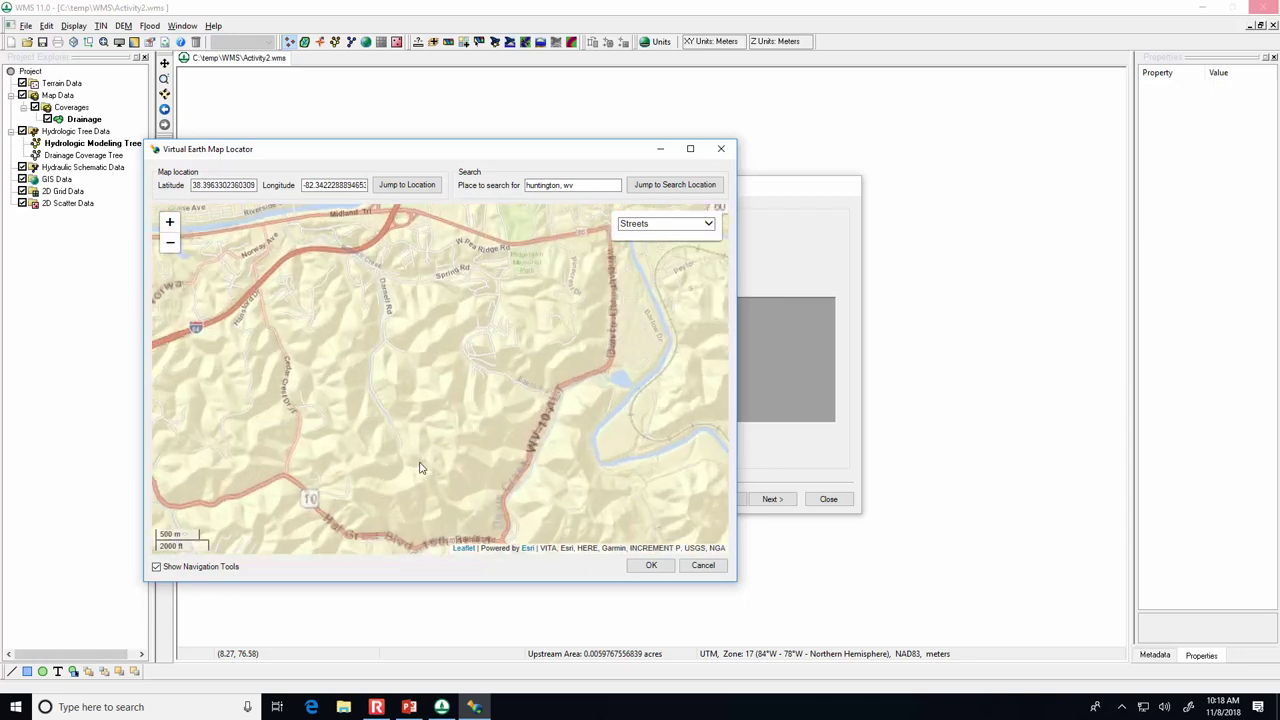
left_click_drag(367, 391, 411, 407)
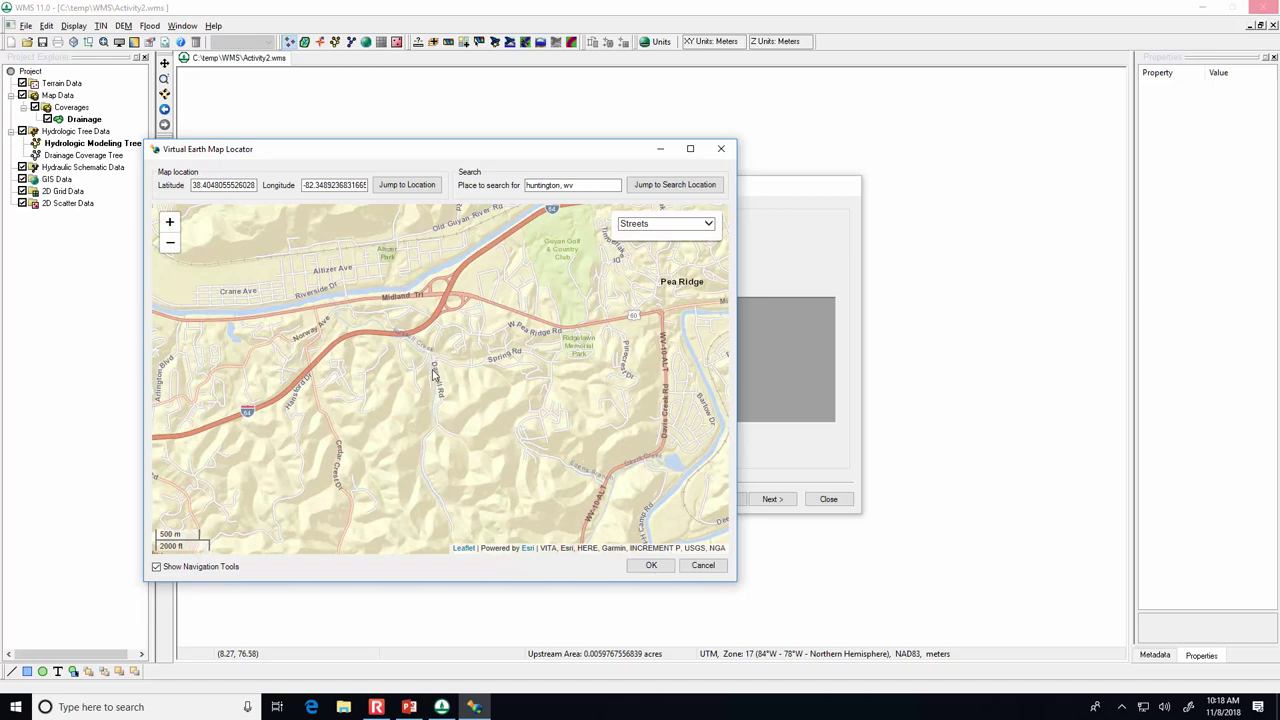
scroll(417, 353, "up", 2)
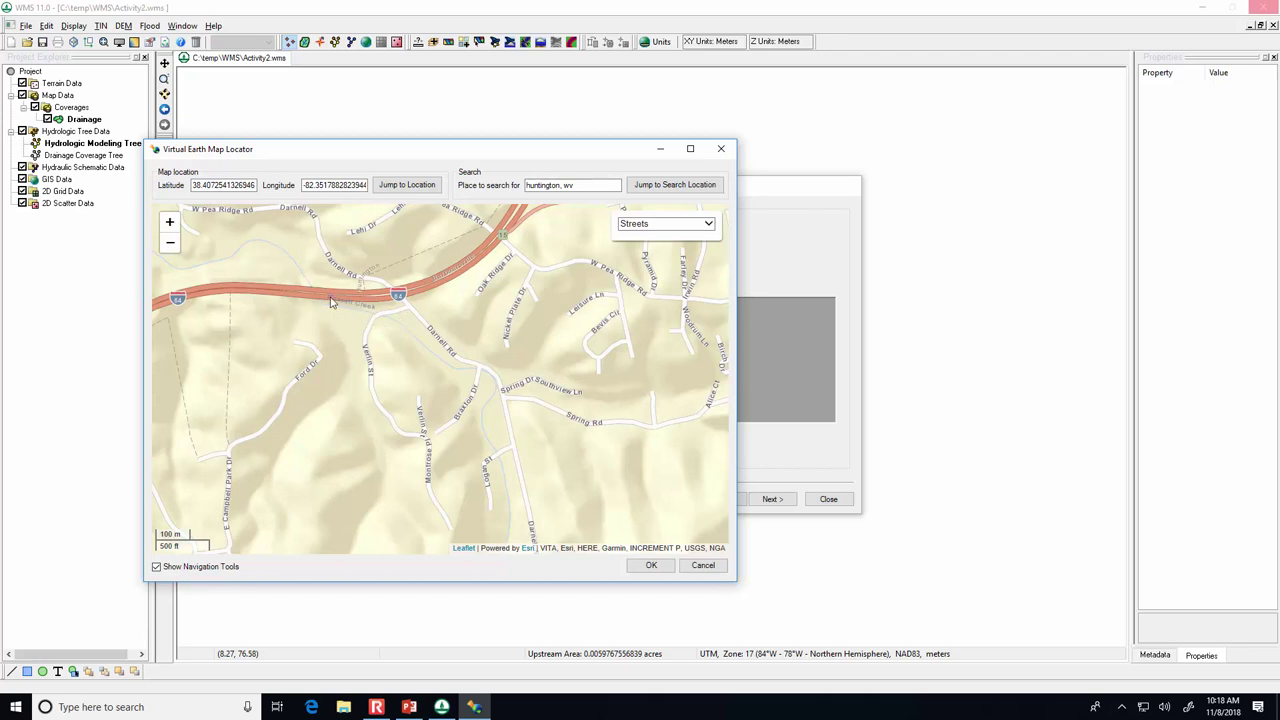
scroll(320, 307, "down", 2)
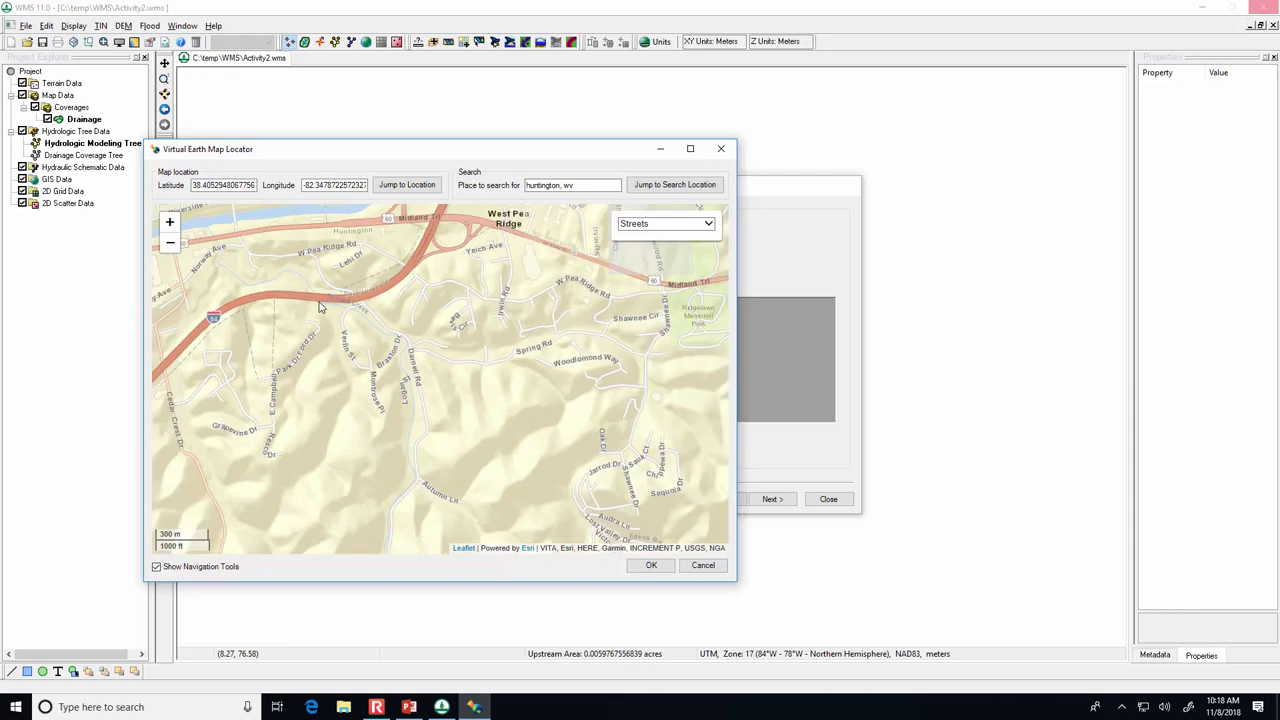
left_click_drag(322, 311, 281, 294)
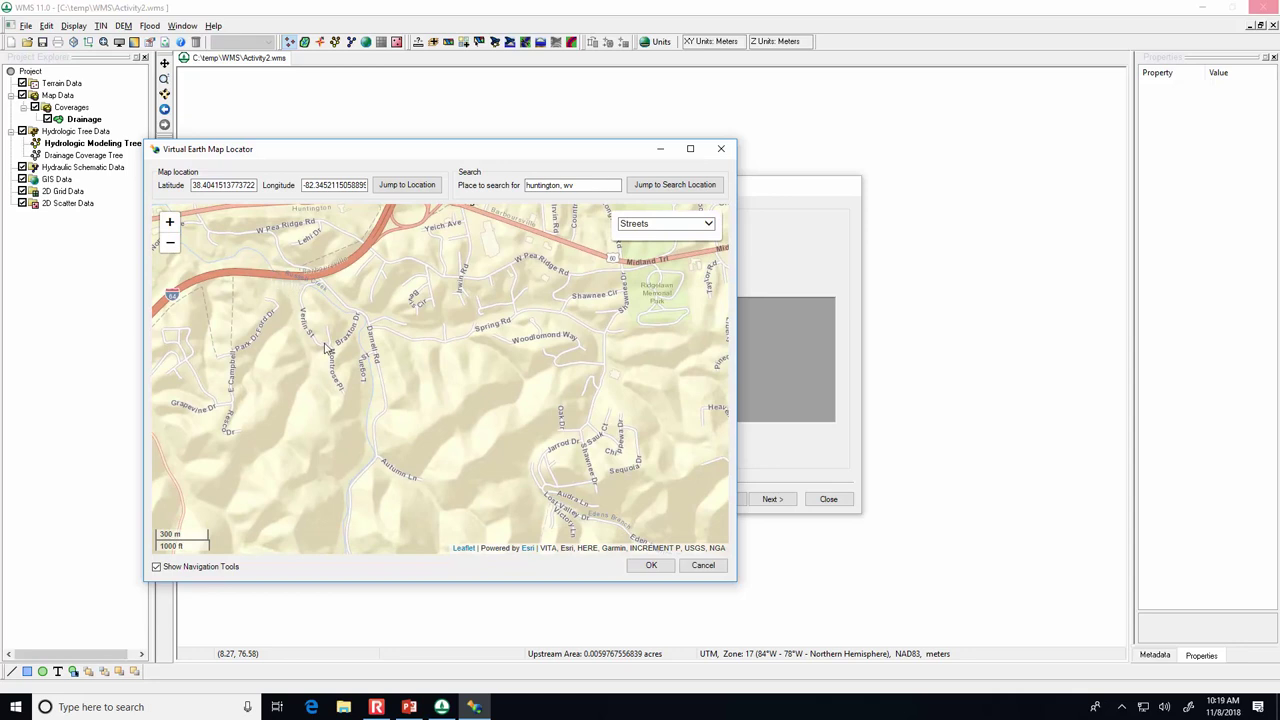
scroll(325, 347, "down", 2)
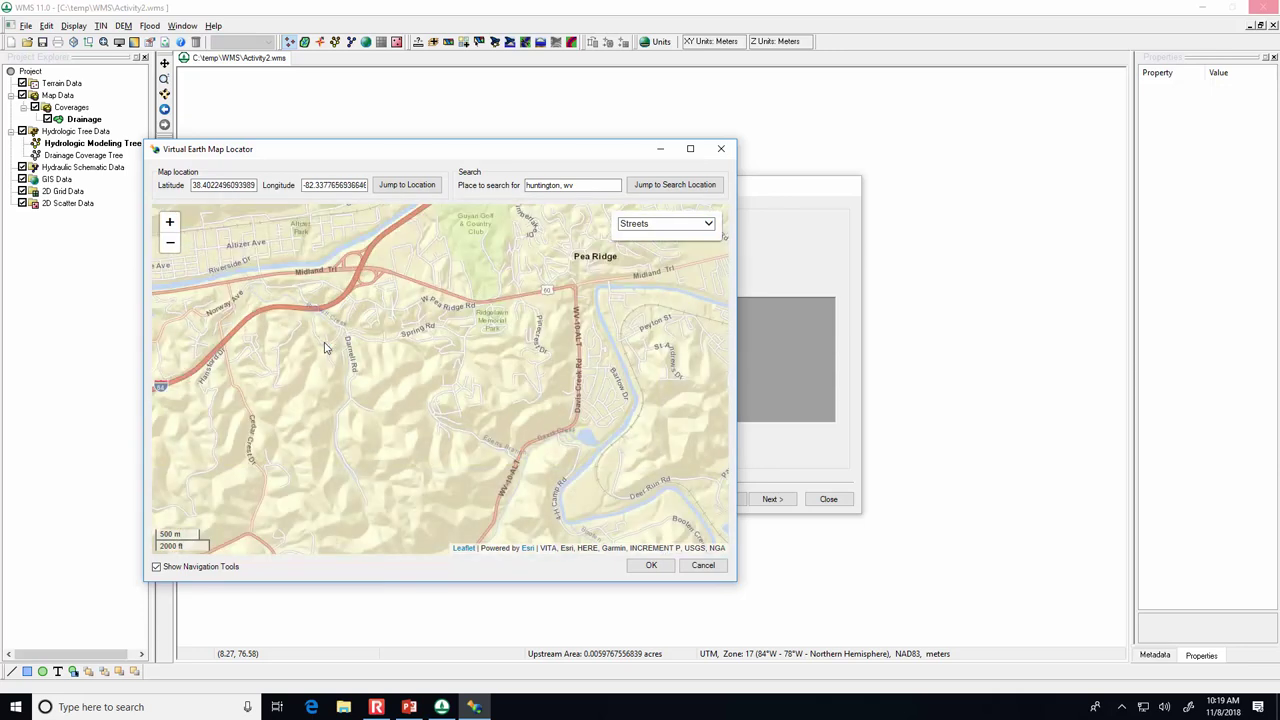
left_click_drag(320, 356, 320, 333)
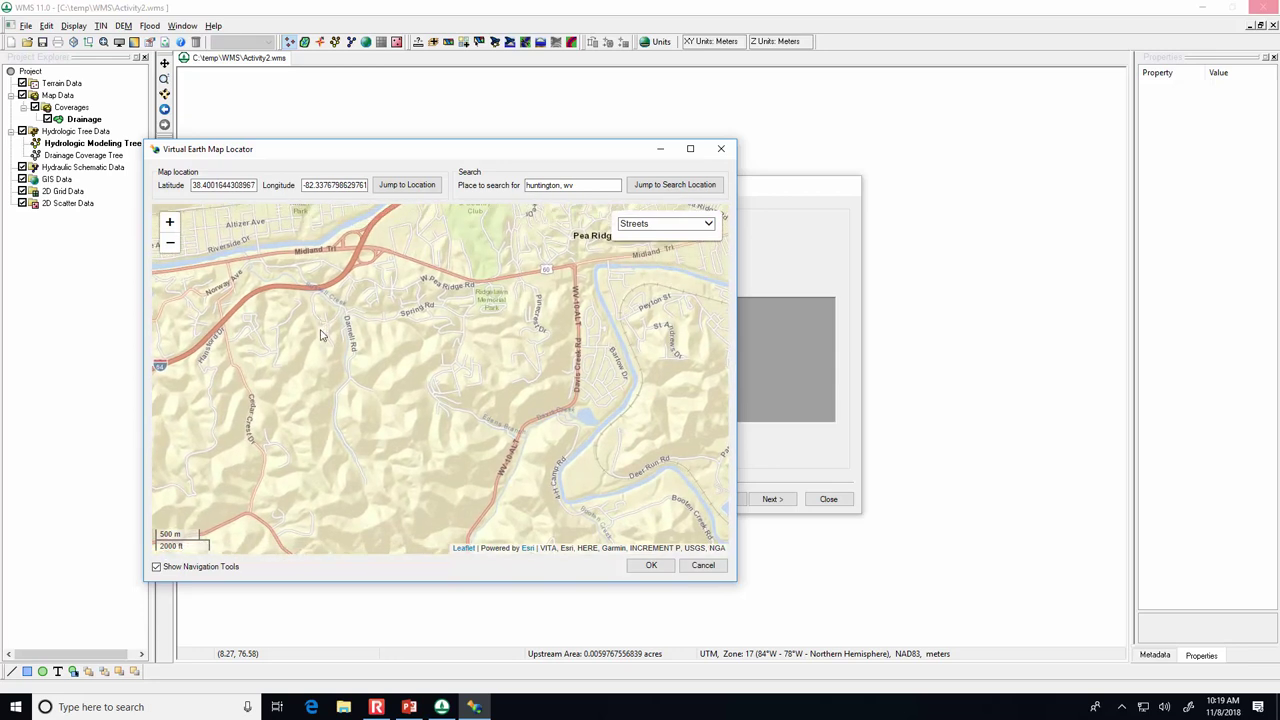
scroll(323, 340, "up", 1)
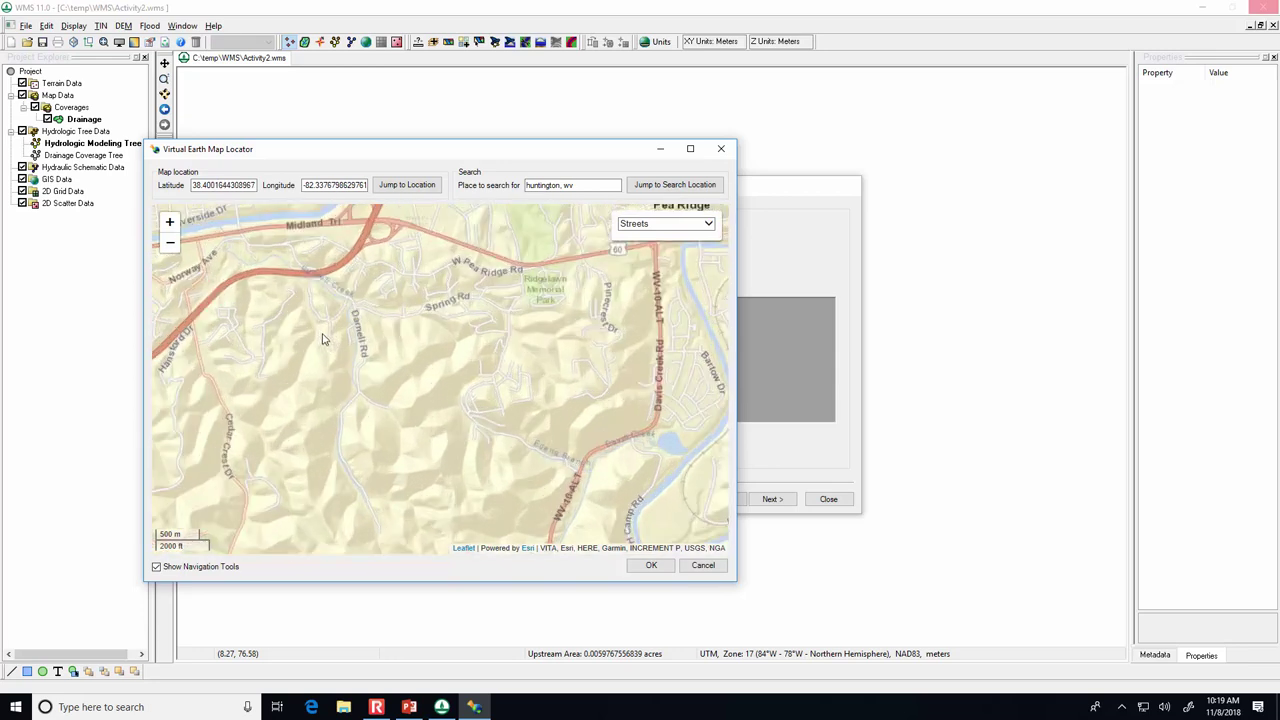
left_click_drag(306, 289, 313, 323)
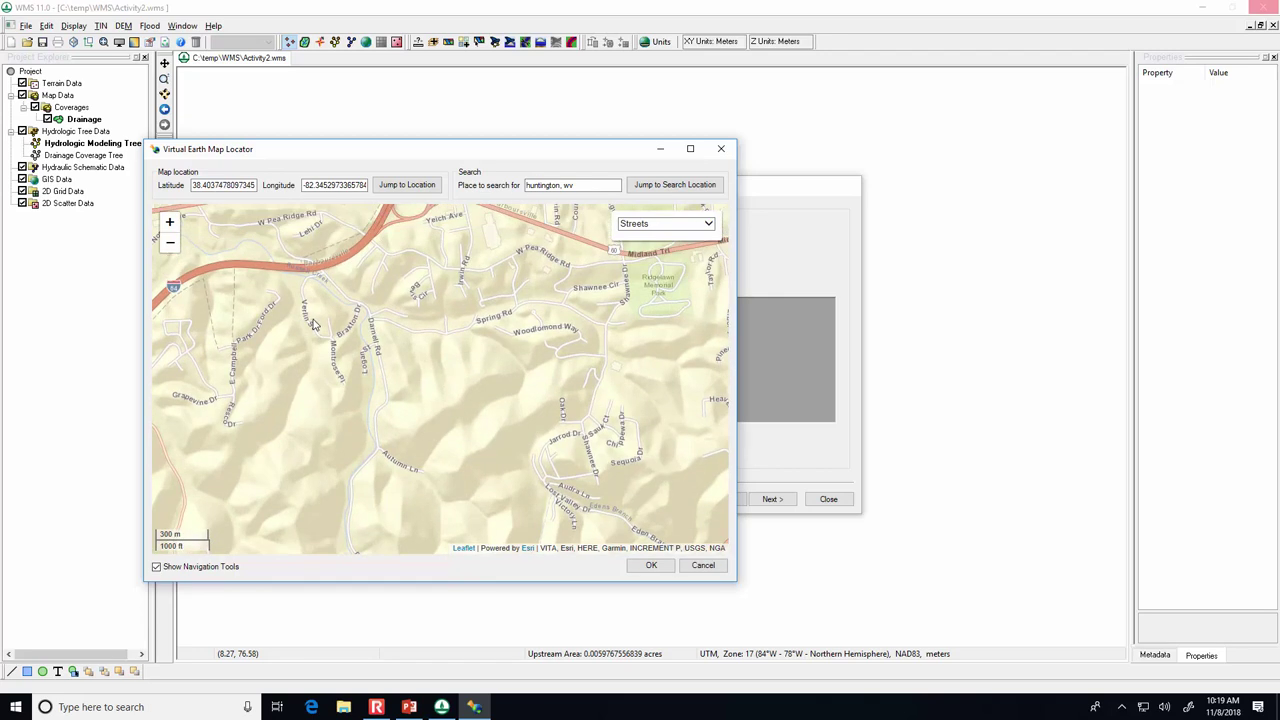
left_click_drag(370, 337, 345, 335)
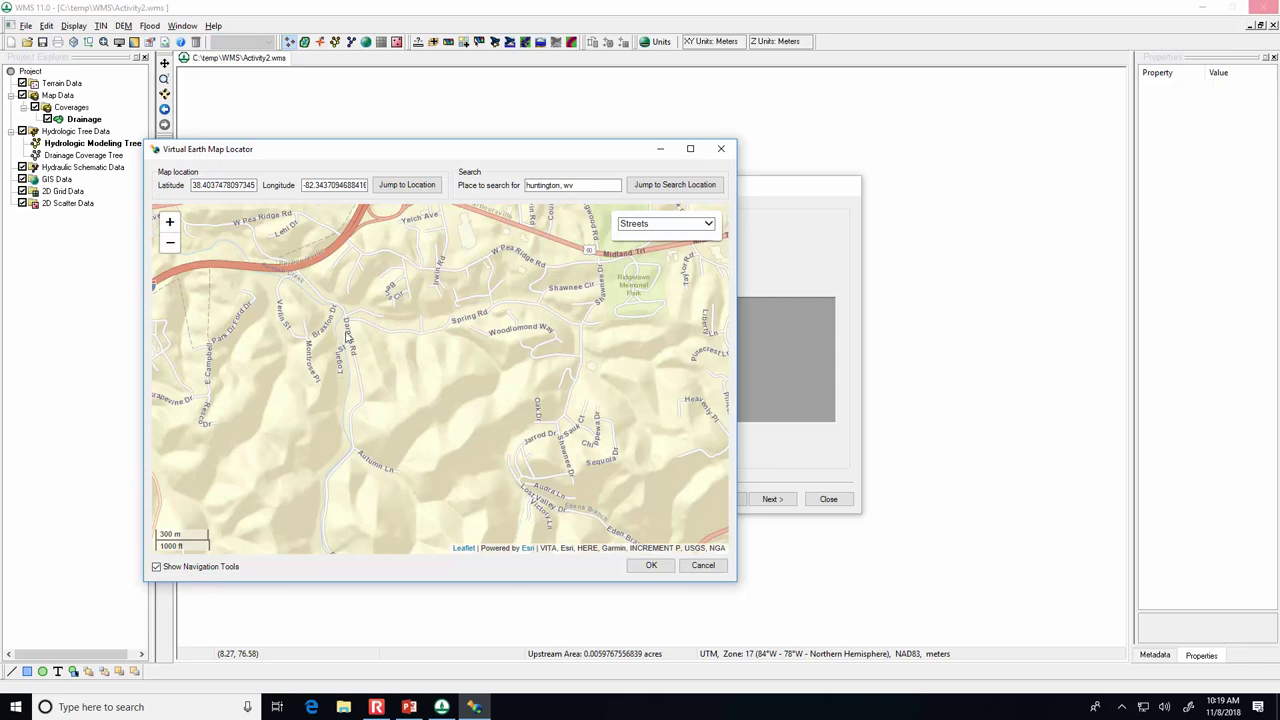
left_click(651, 566)
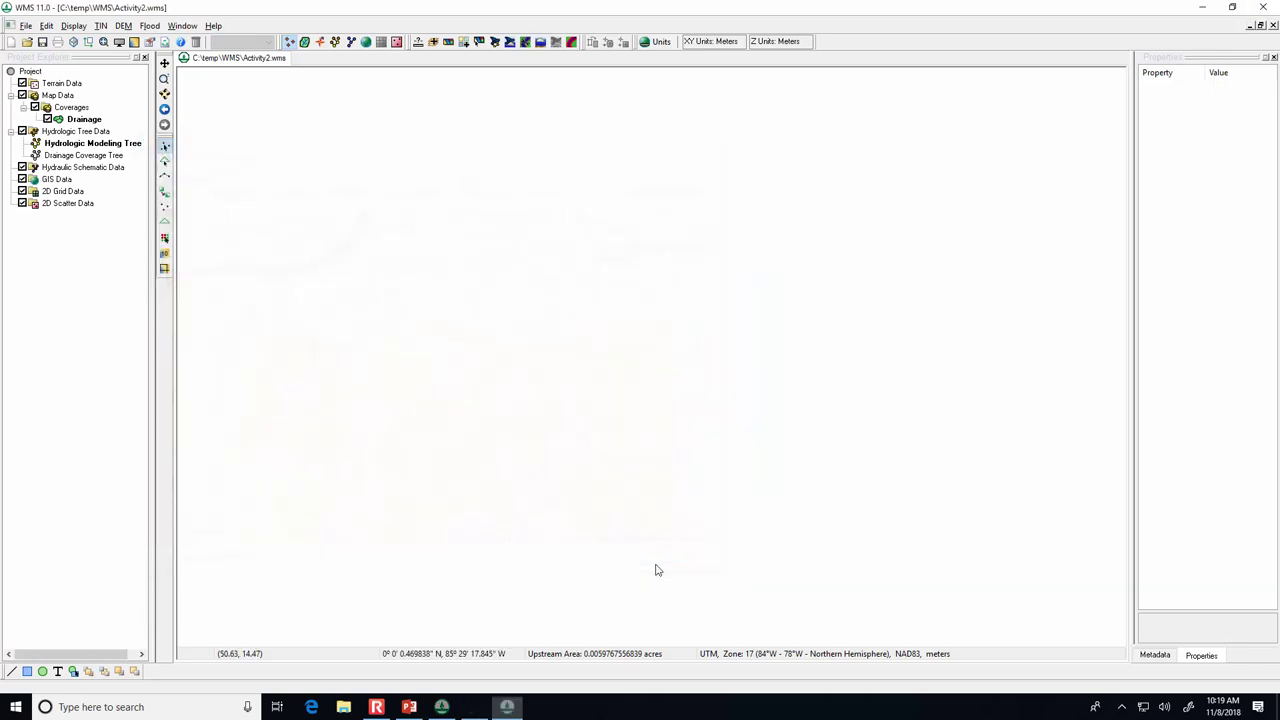
left_click(441, 707)
left_click(441, 707)
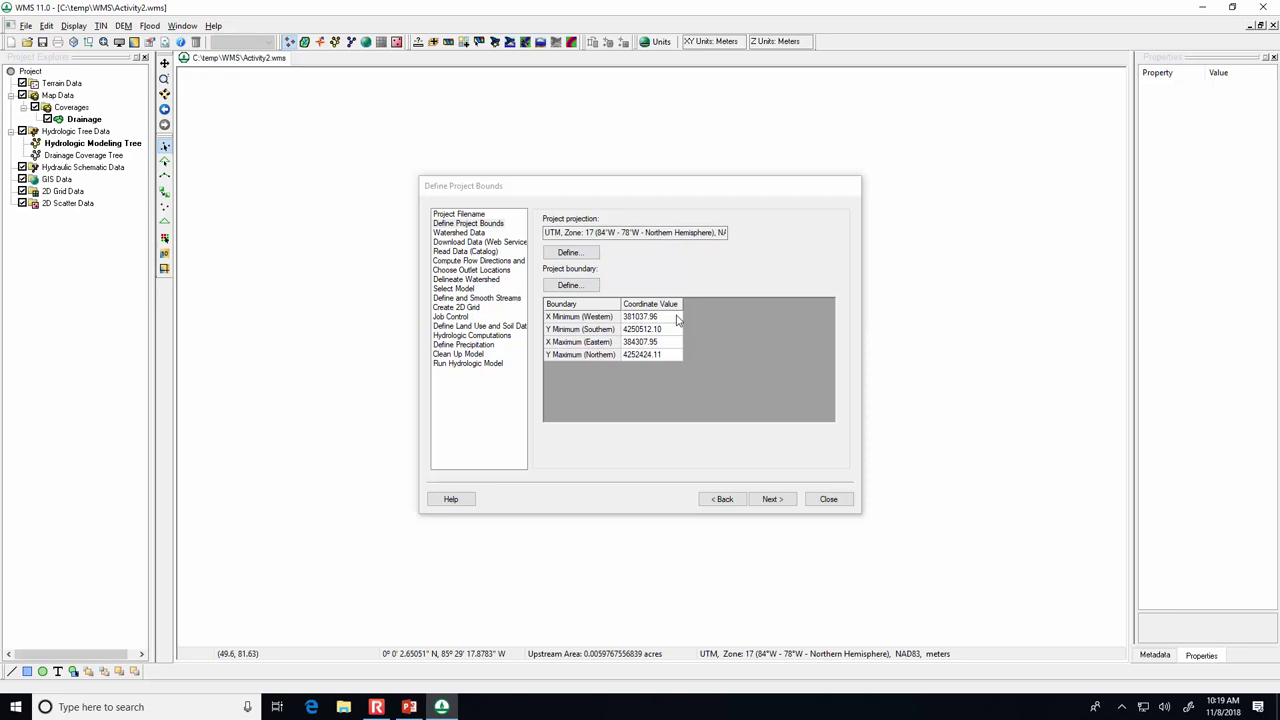
Proceed with web services as the watershed data source and widen the Data Type column to show the full dataset names.
left_click(770, 502)
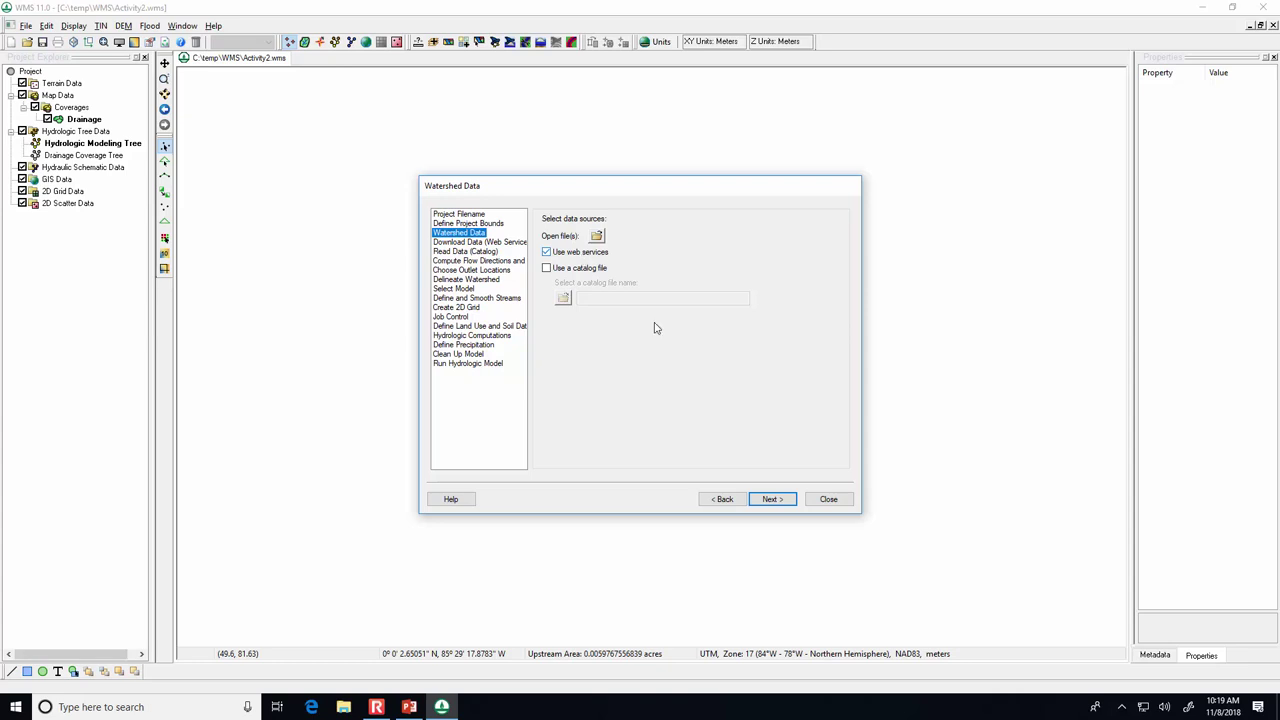
left_click(768, 498)
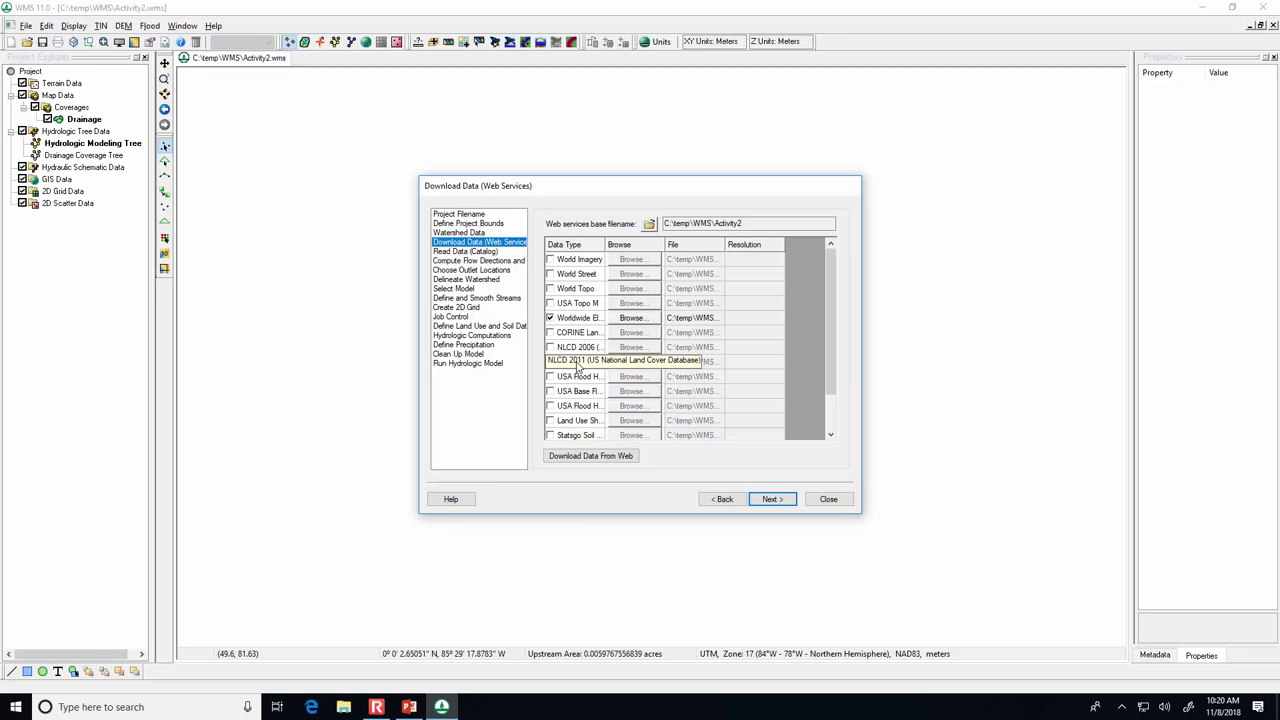
left_click(606, 244)
left_click_drag(606, 244, 716, 244)
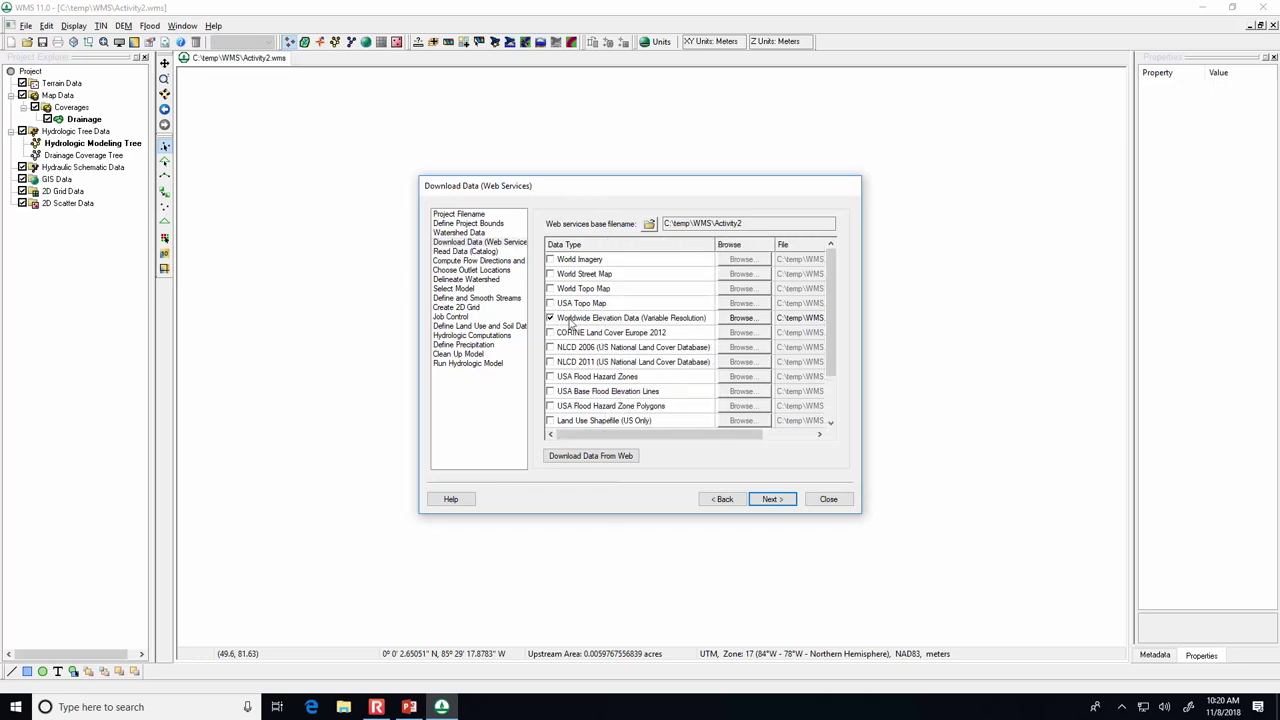
Download the Worldwide Elevation Data at zoom level 15 (Resolution = 3.7 meters) and close the wizard.
left_click(592, 457)
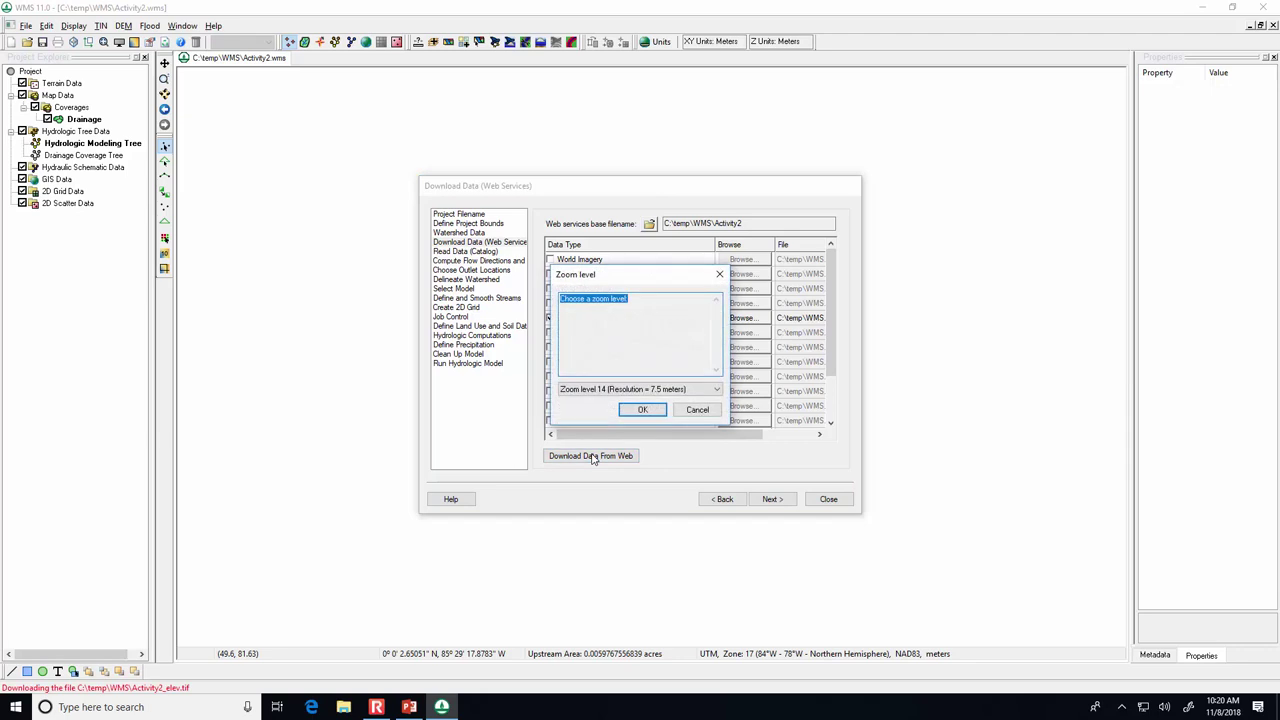
left_click(637, 390)
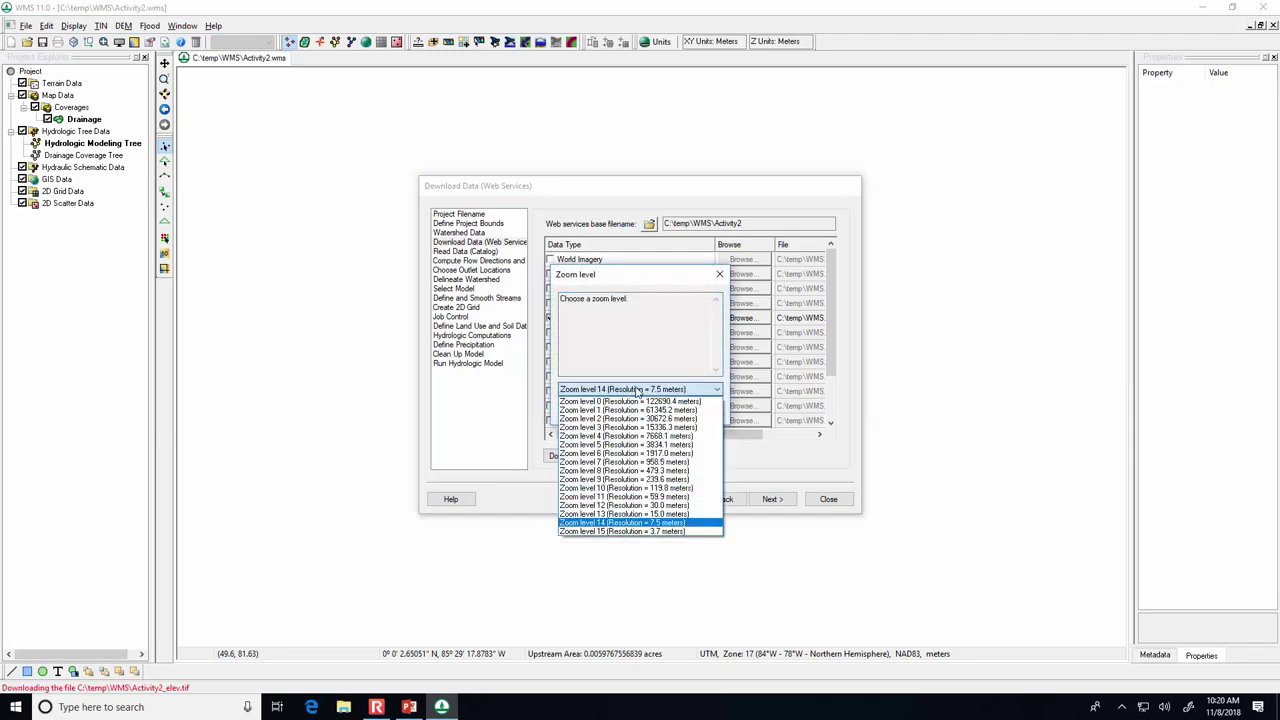
left_click(614, 531)
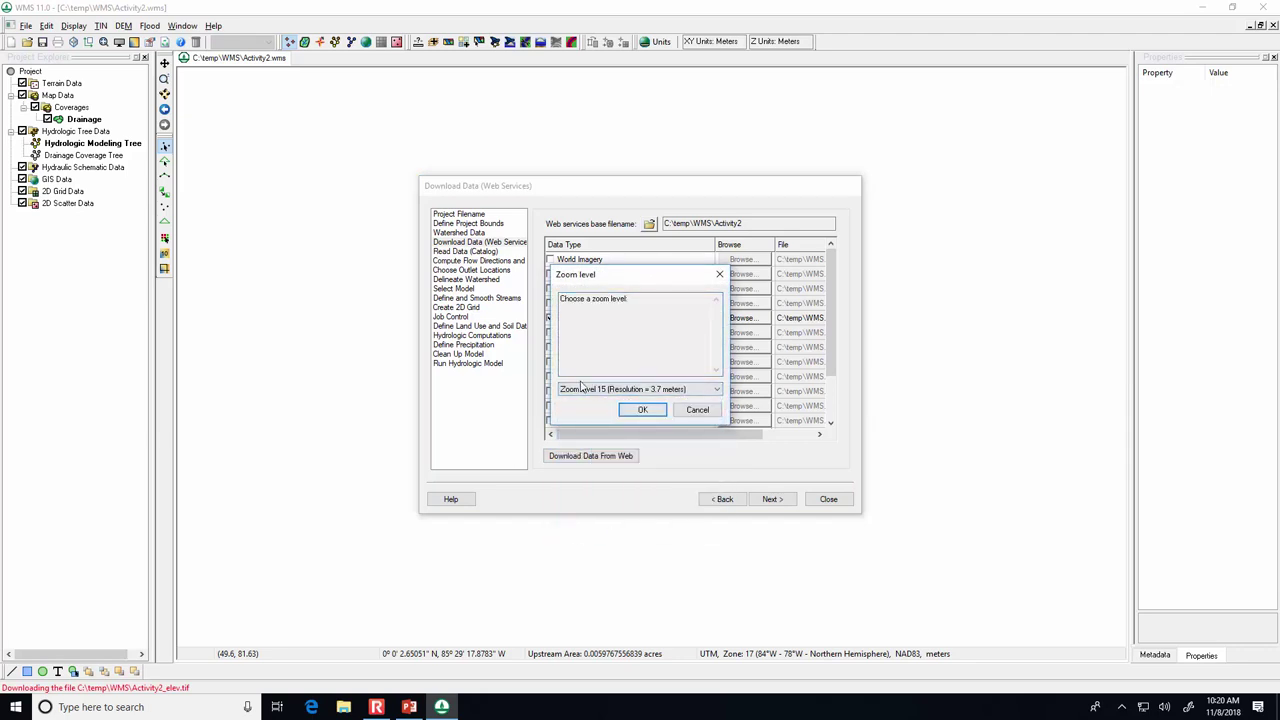
left_click(652, 392)
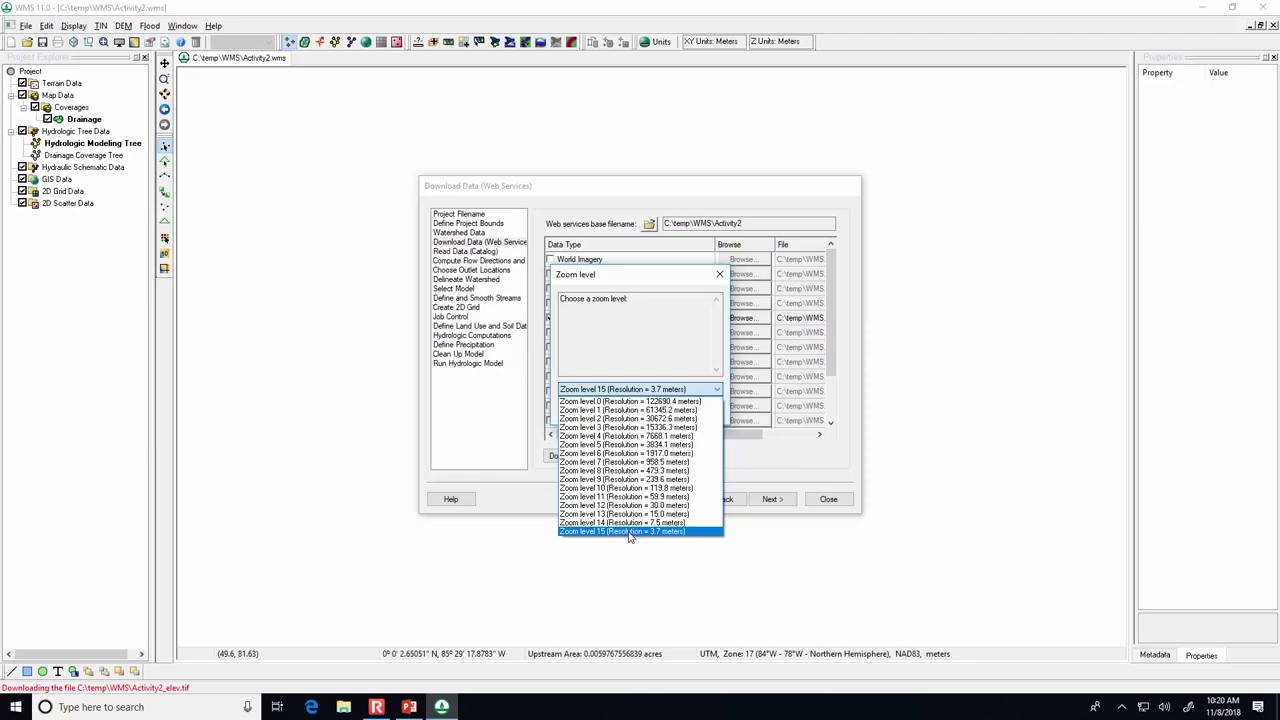
left_click(631, 533)
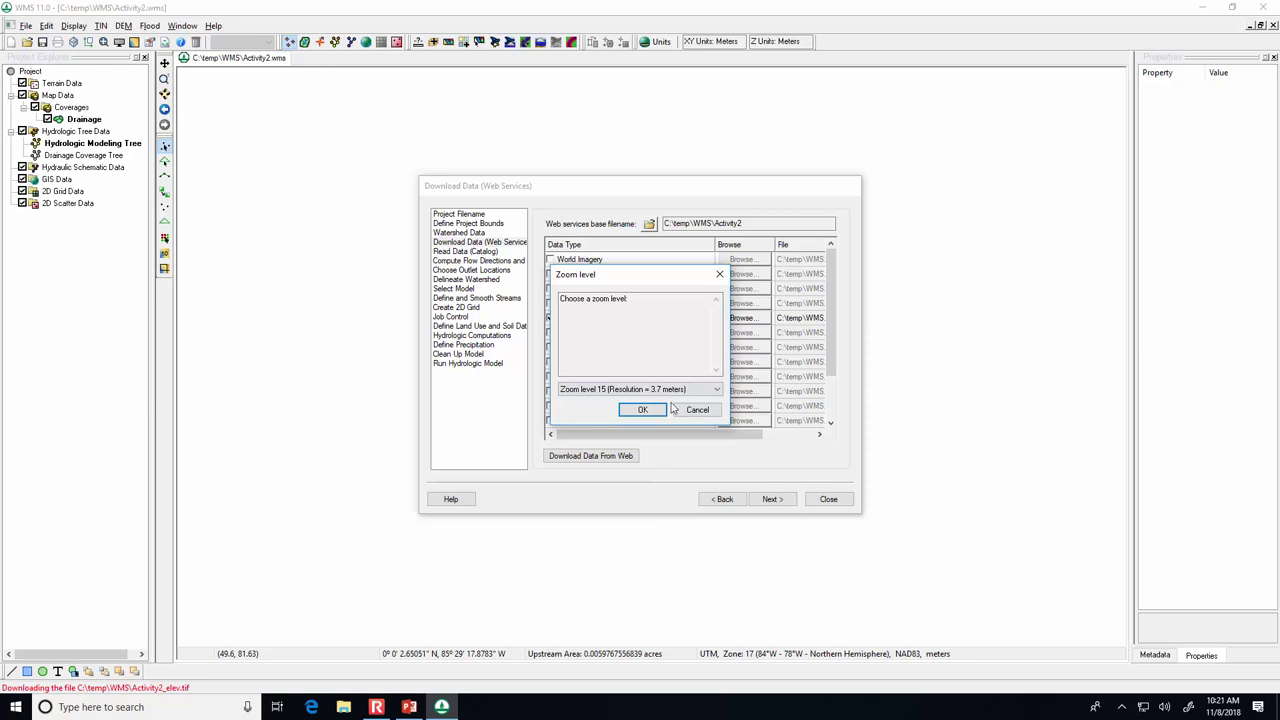
left_click(642, 412)
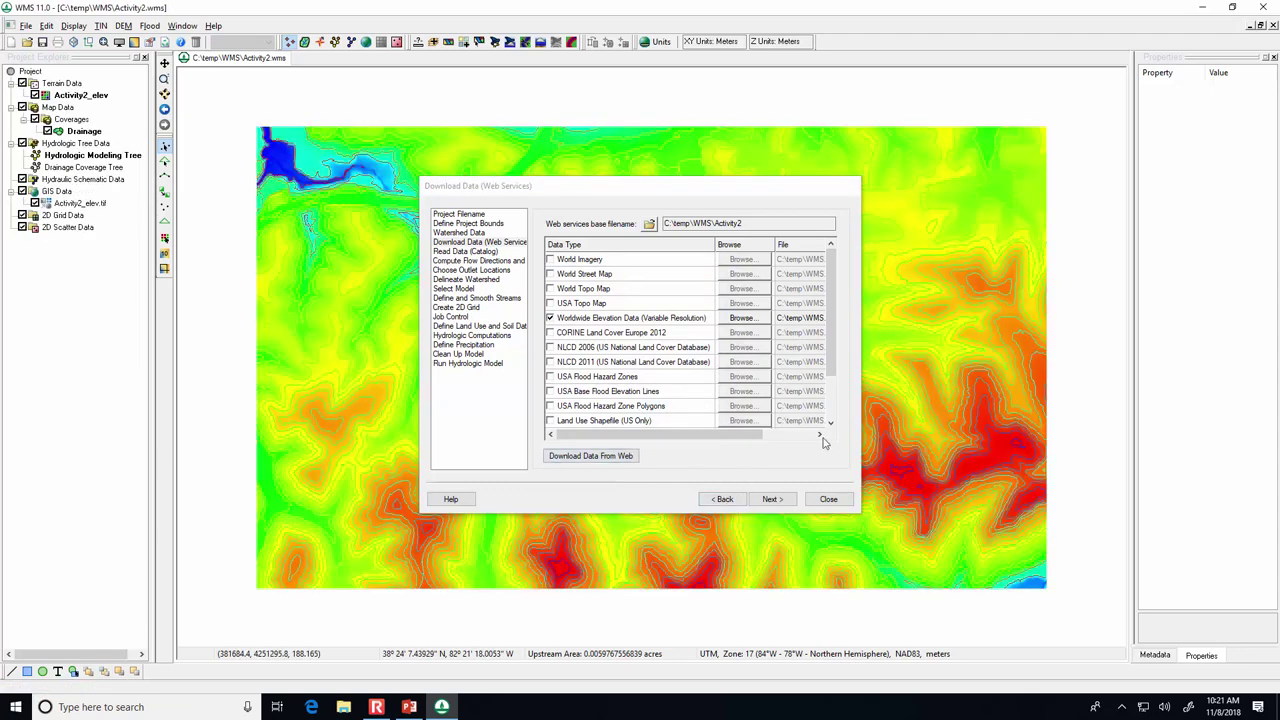
left_click(827, 498)
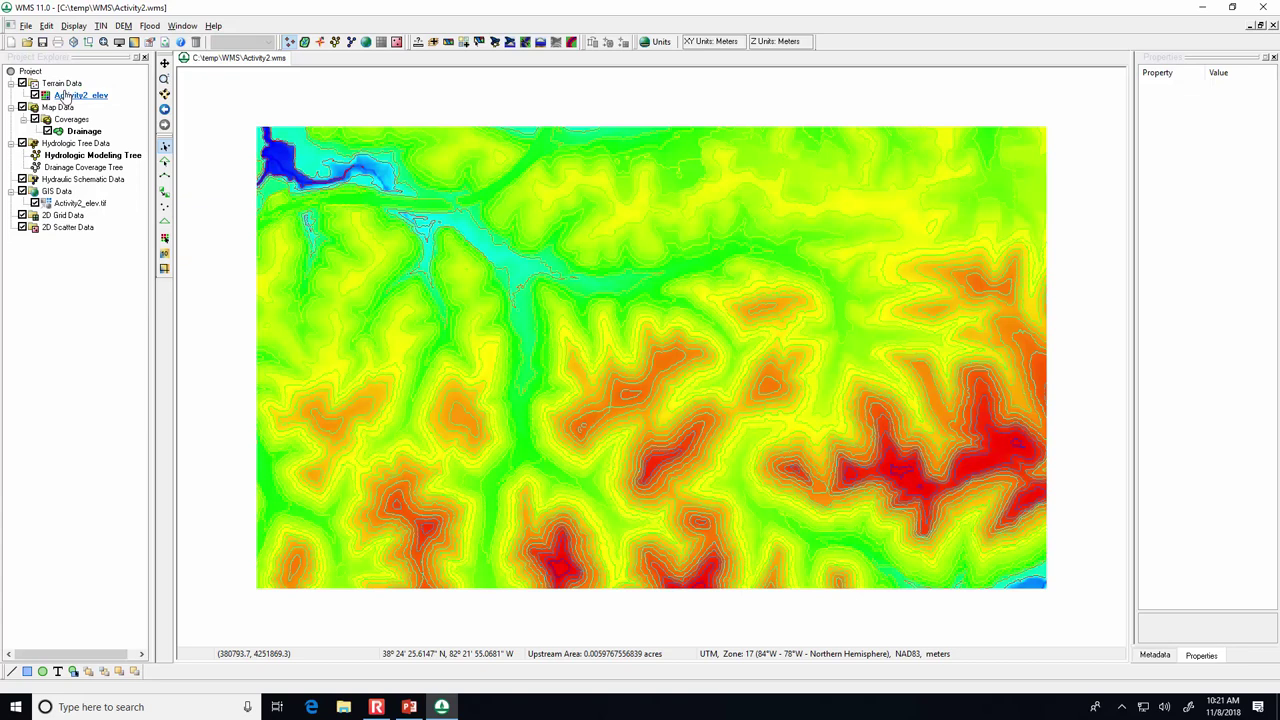
Compare the display with and without the Activity2_elev.tif image, and leave that image hidden.
left_click(35, 204)
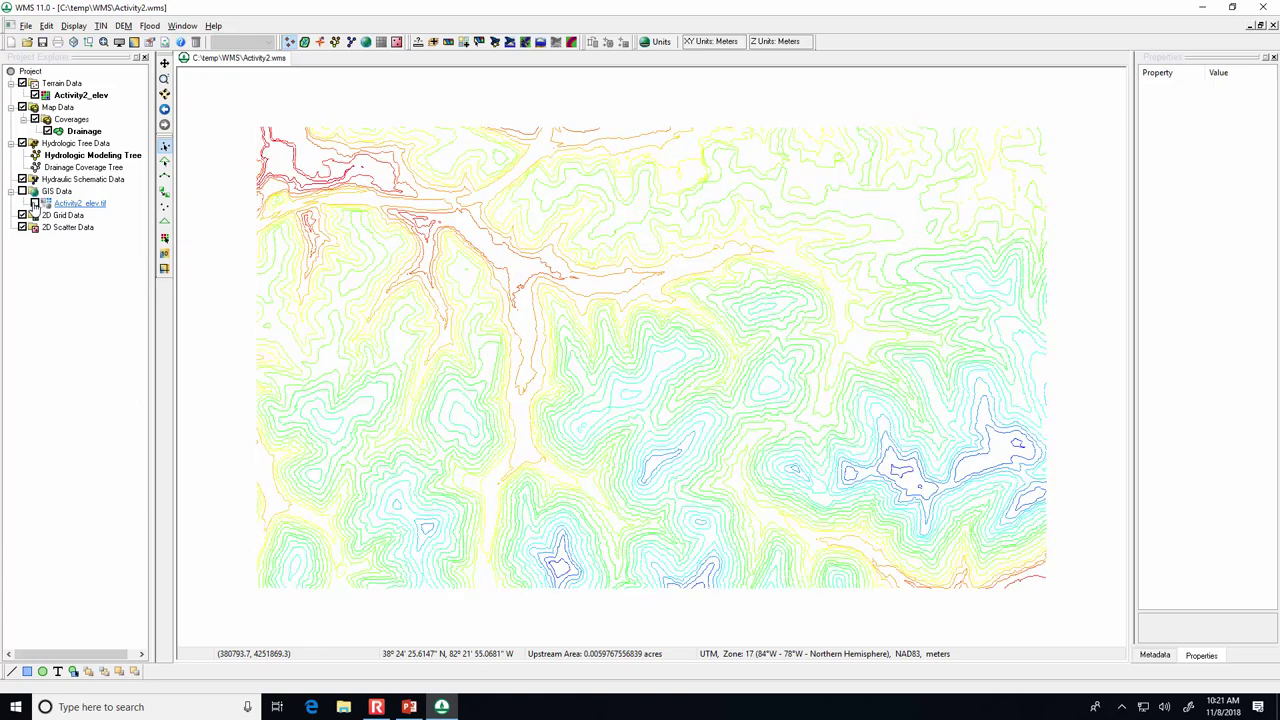
left_click(35, 204)
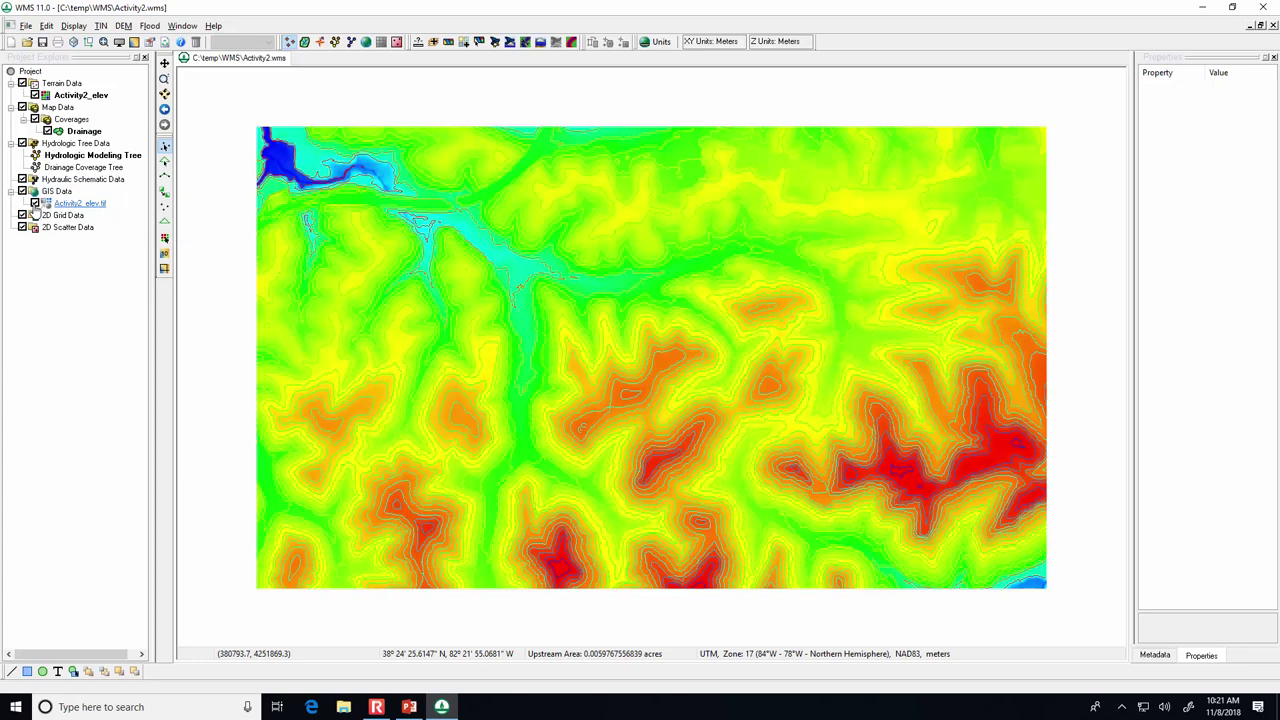
left_click(35, 203)
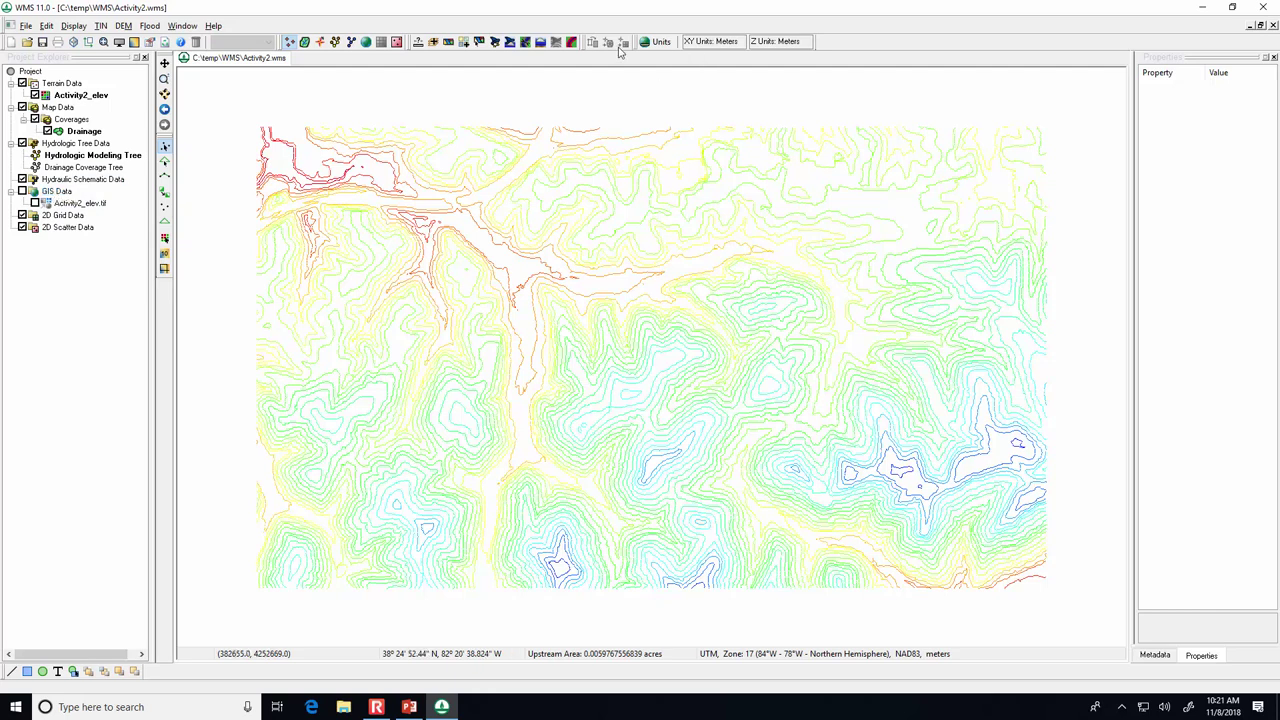
Compute the TOPAZ flow directions and accumulations for the elevation data, read in the solution and close the wizard.
left_click(495, 43)
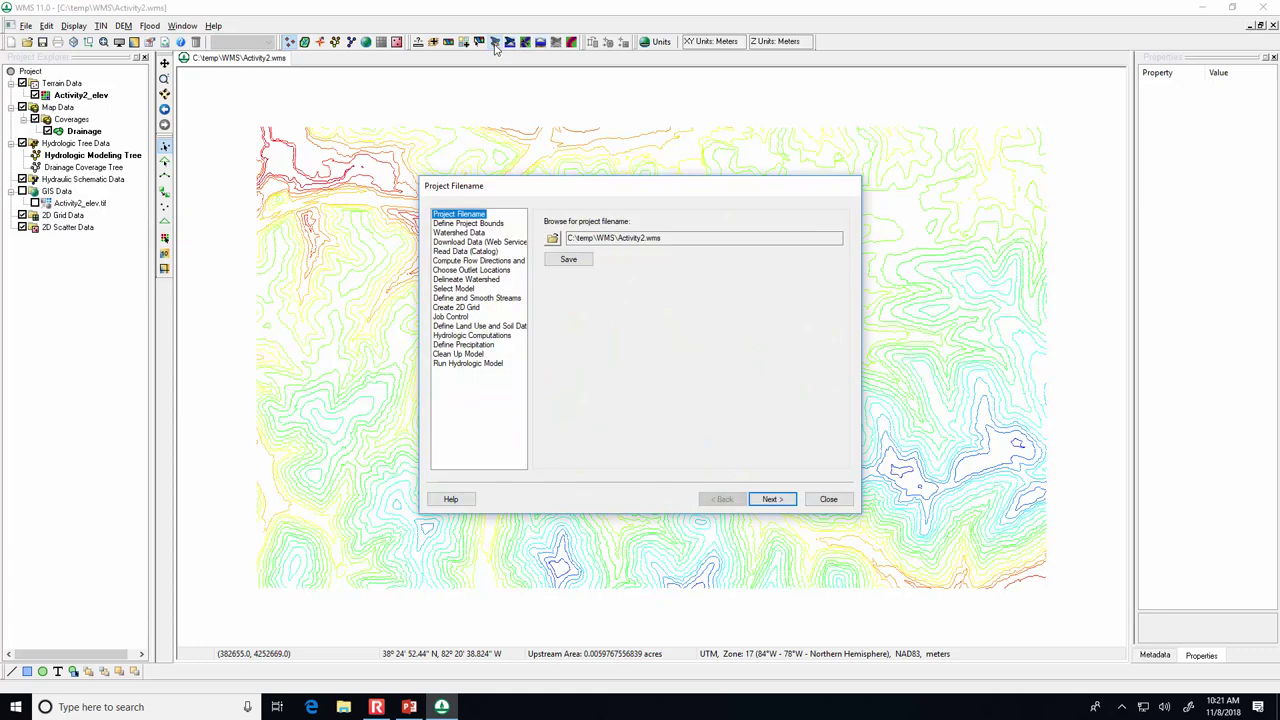
left_click(462, 264)
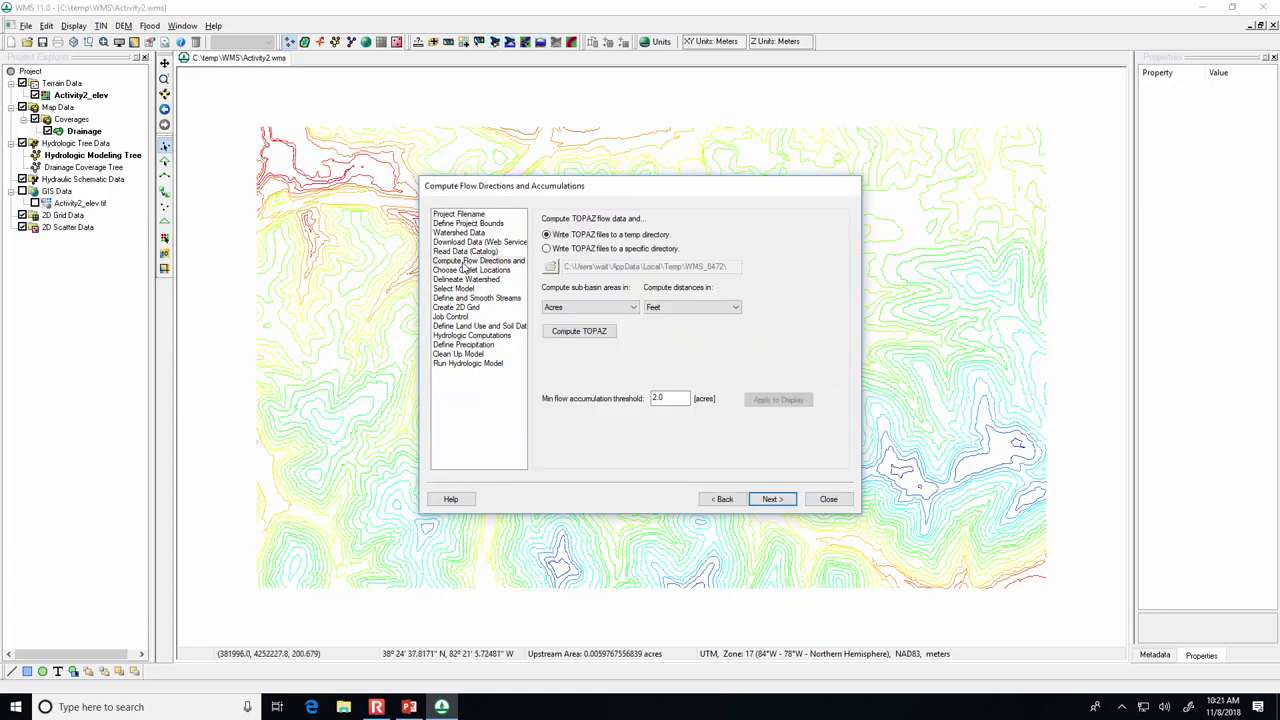
left_click(588, 334)
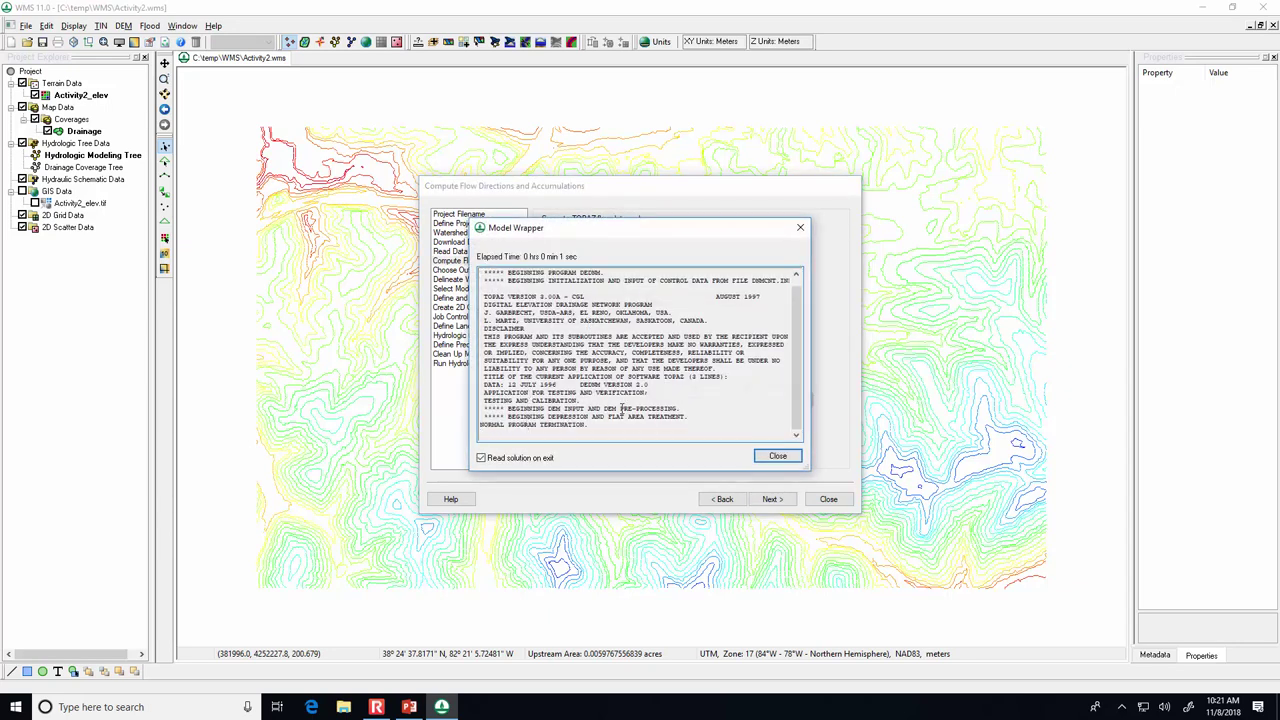
left_click(777, 456)
left_click(829, 499)
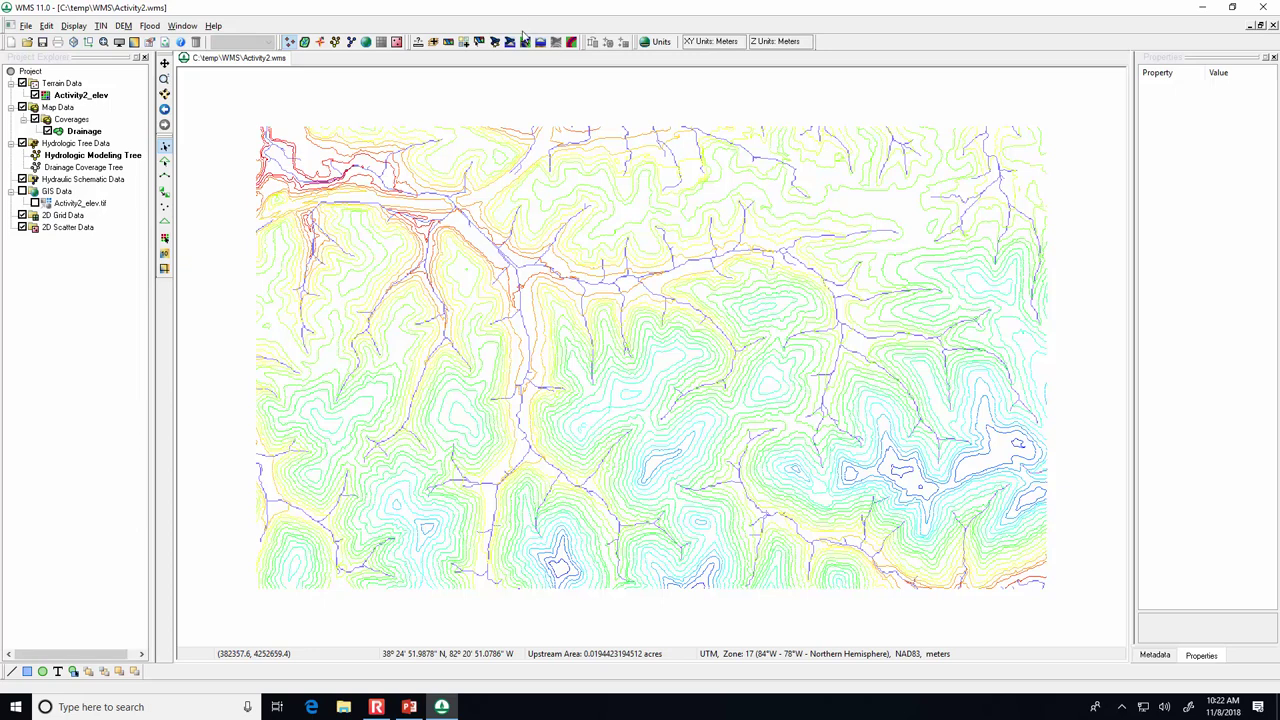
Add the World Street Map online map as a background for the I-64 and Darnell Rd stream junction.
left_click(465, 43)
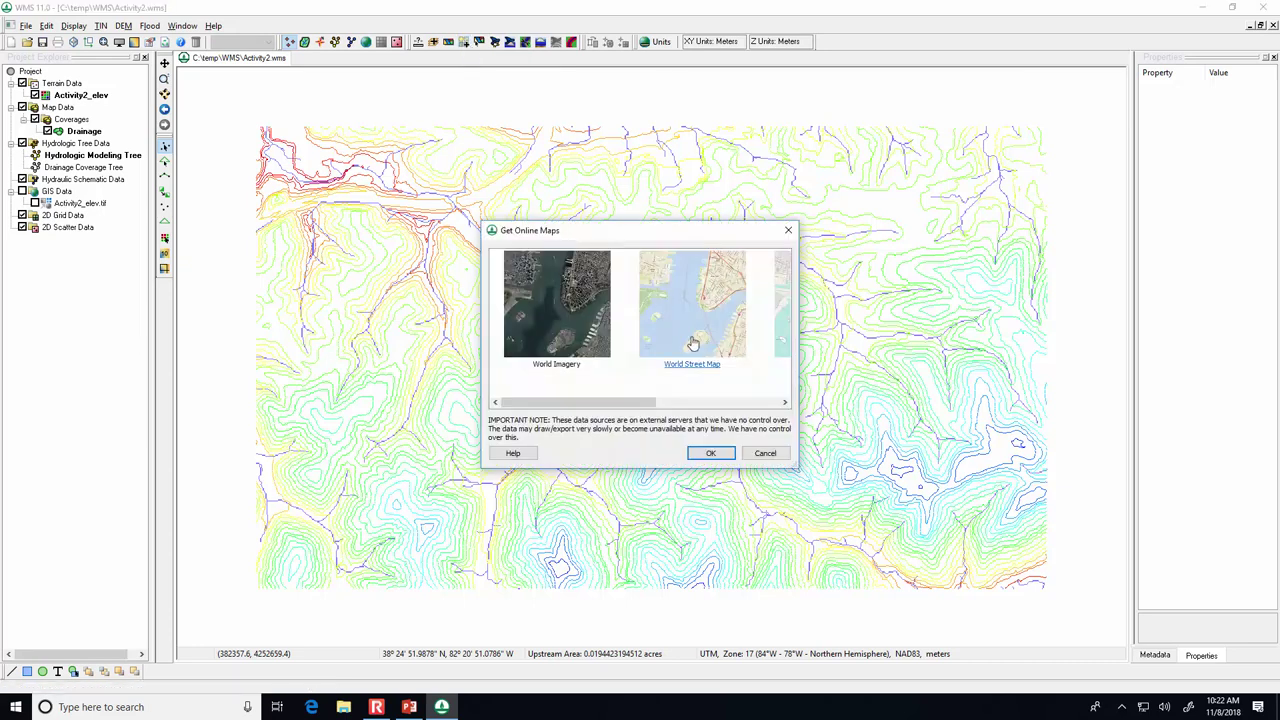
left_click(692, 343)
left_click(710, 453)
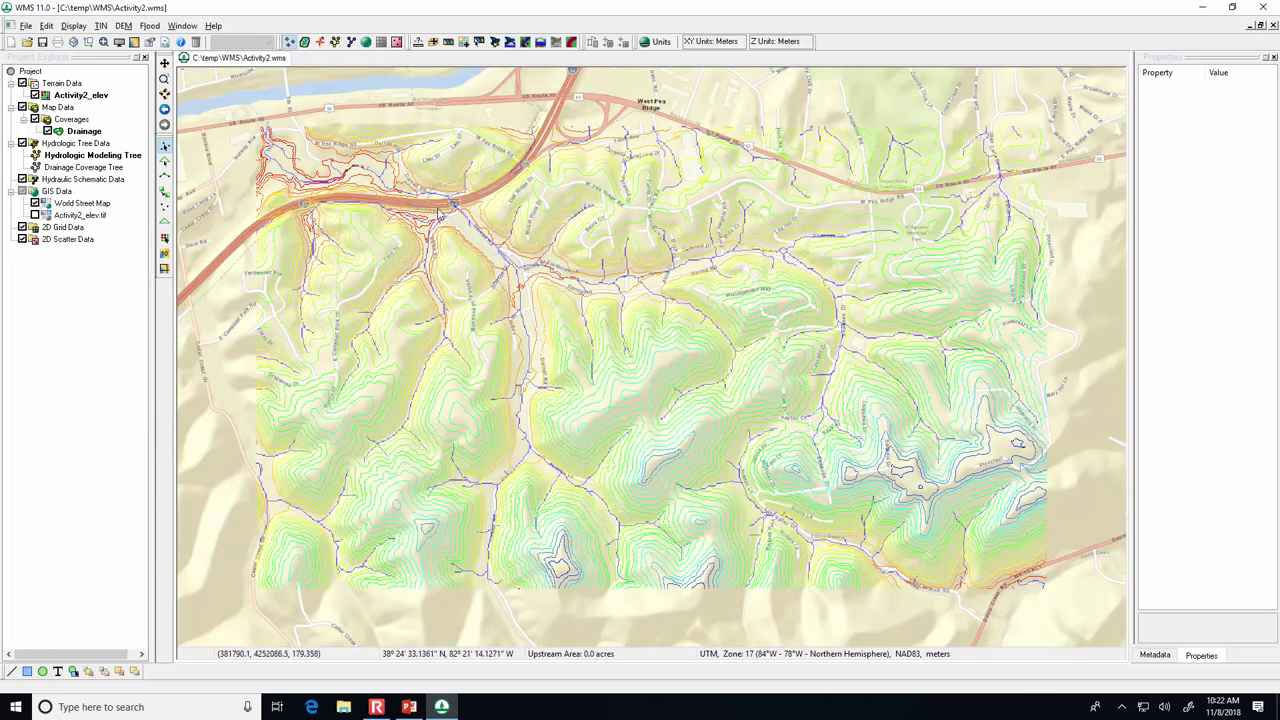
scroll(438, 207, "up", 4)
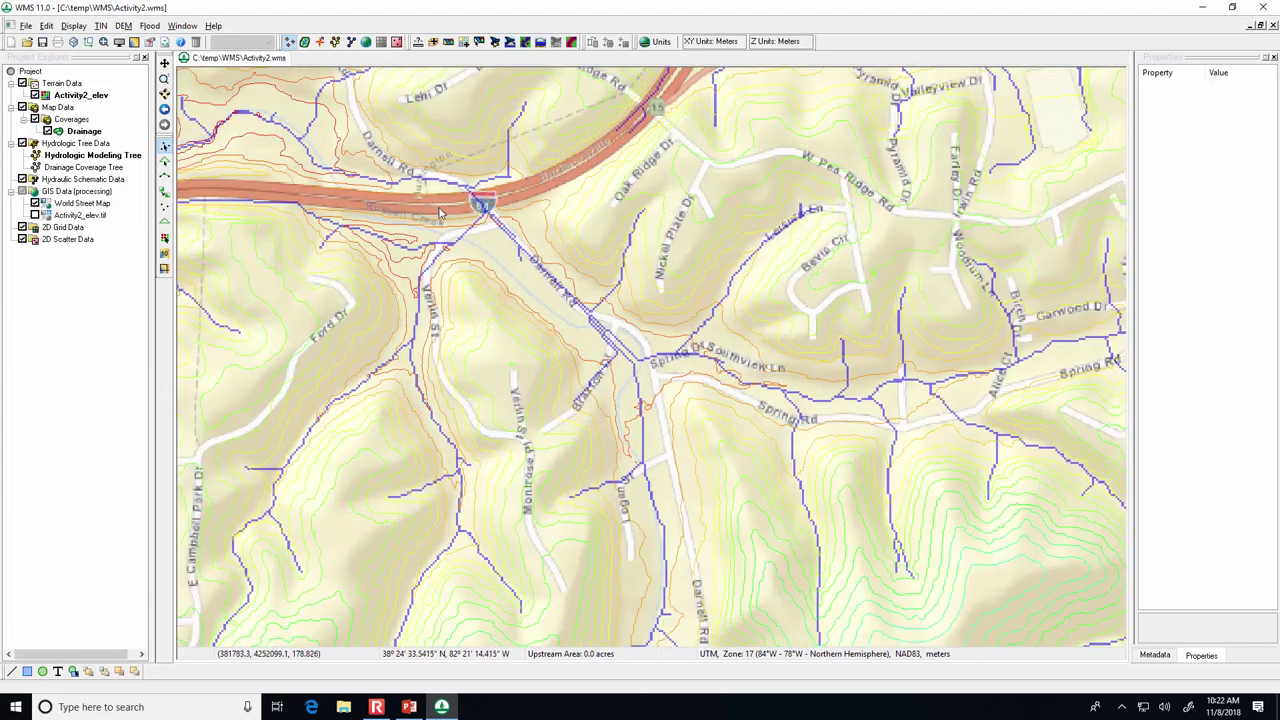